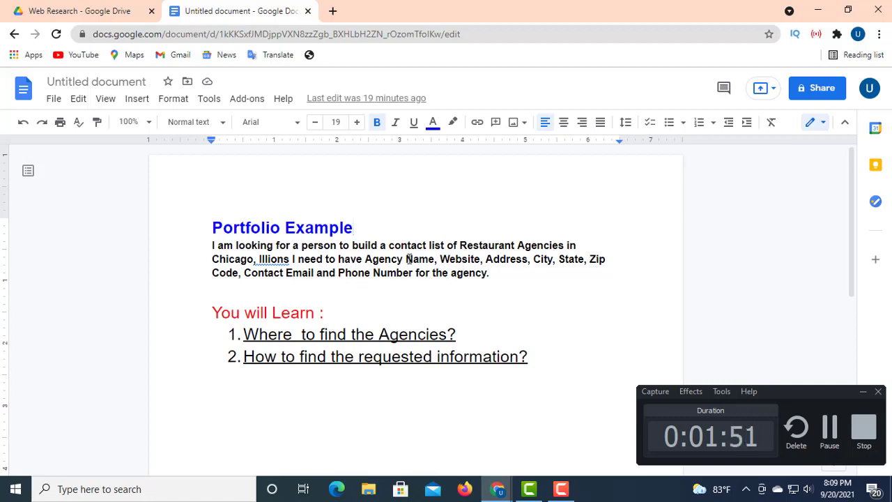
Step: Review the client's request in the document, focusing on the Agency Name field that has to be collected
drag(362, 259, 430, 259)
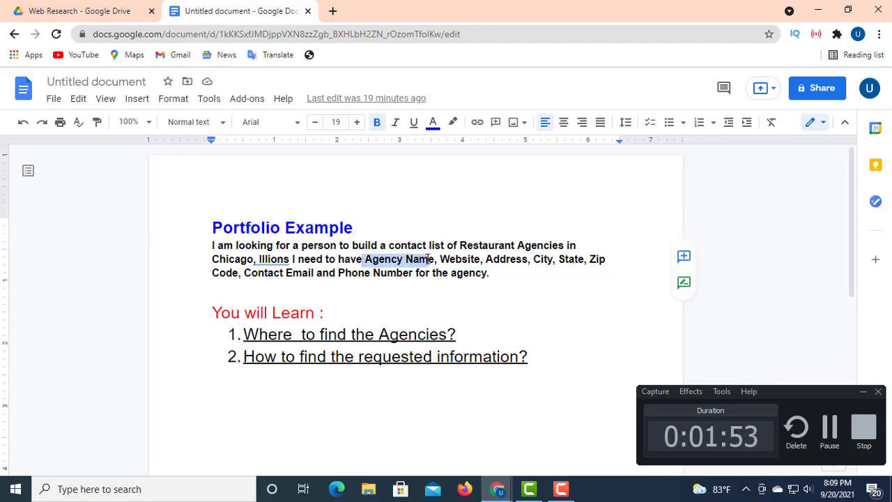
click(439, 287)
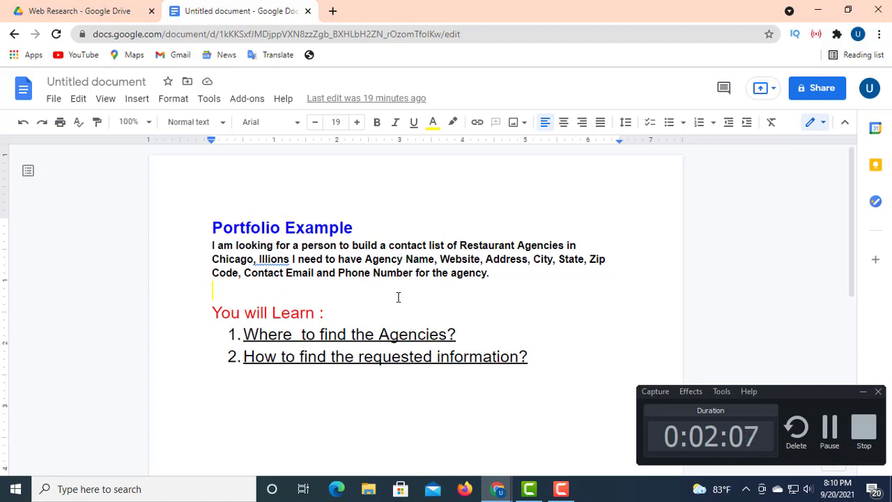
Step: Switch to the untitled Google Sheets spreadsheet and look over the first-row cells A1 to C1 meant for headers
click(819, 14)
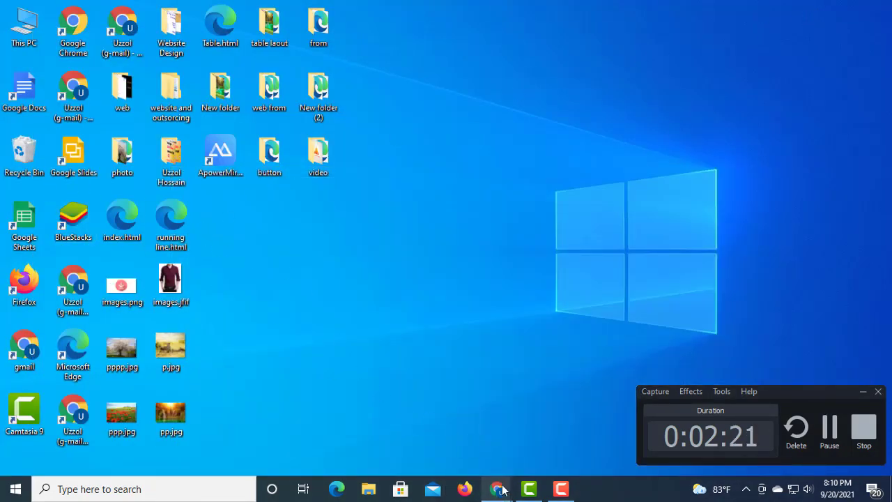
mouse_move(503, 493)
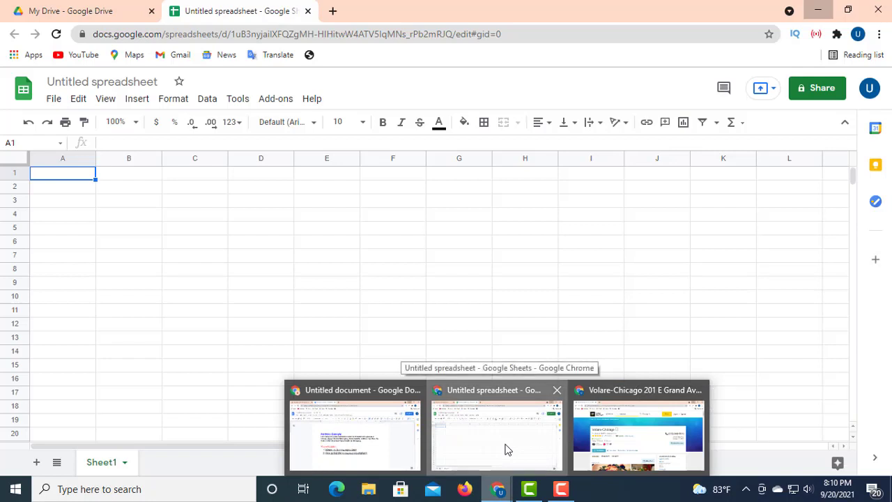
click(506, 450)
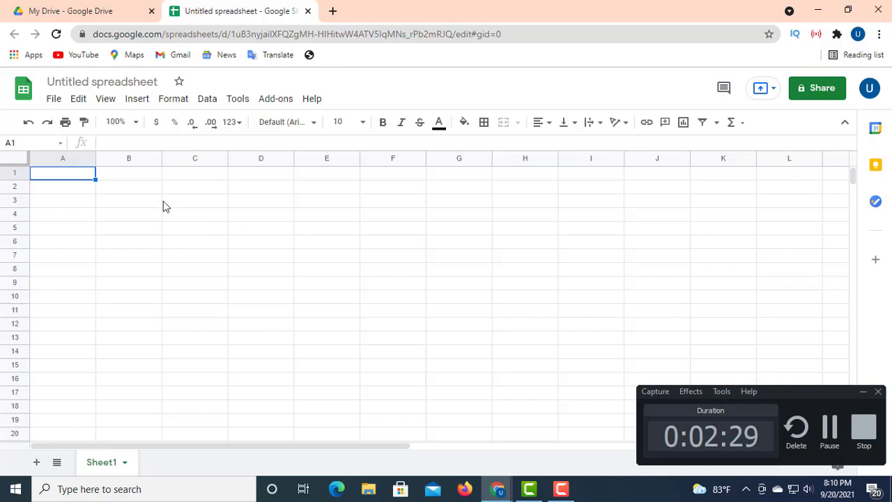
click(131, 176)
click(187, 175)
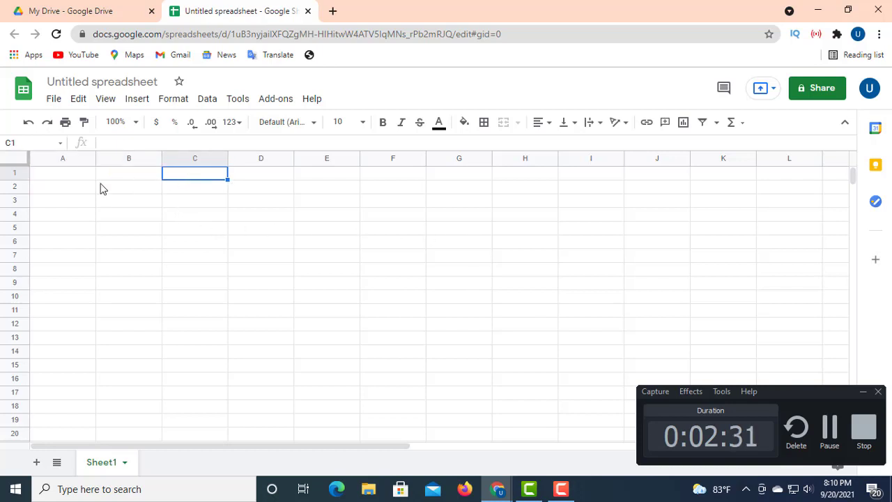
click(89, 178)
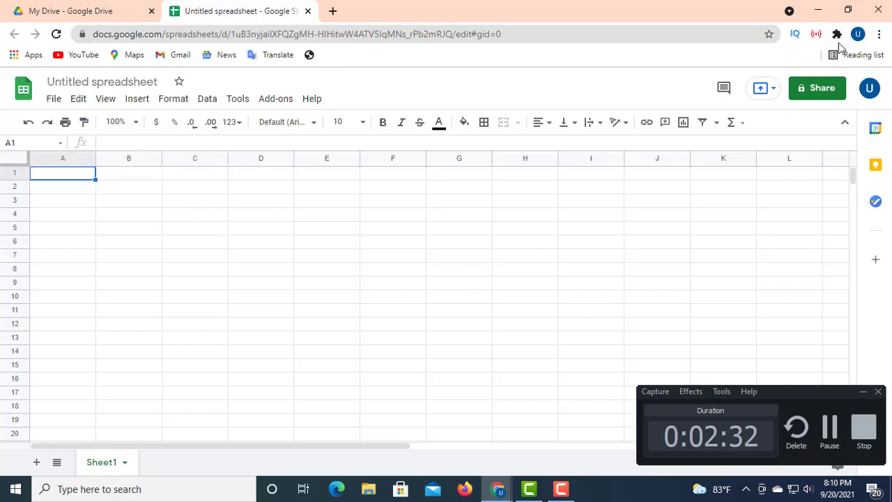
Step: Open a new Chrome window from the desktop and maximize it
click(818, 12)
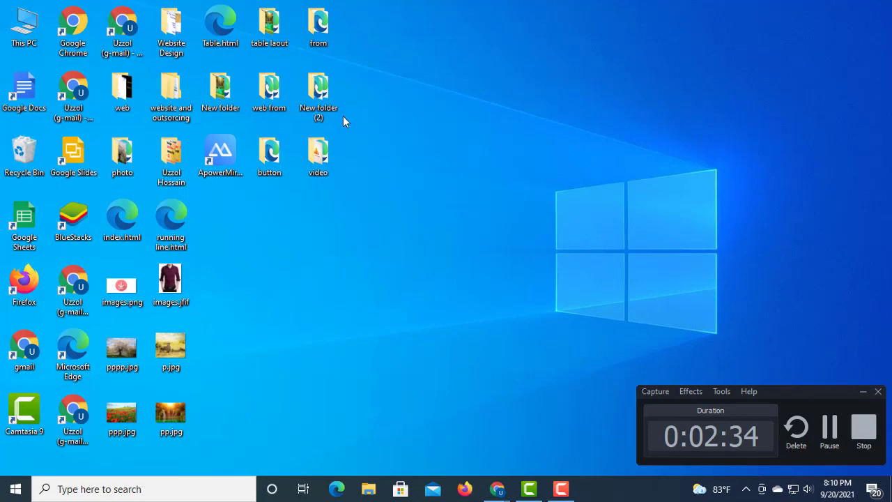
double_click(70, 93)
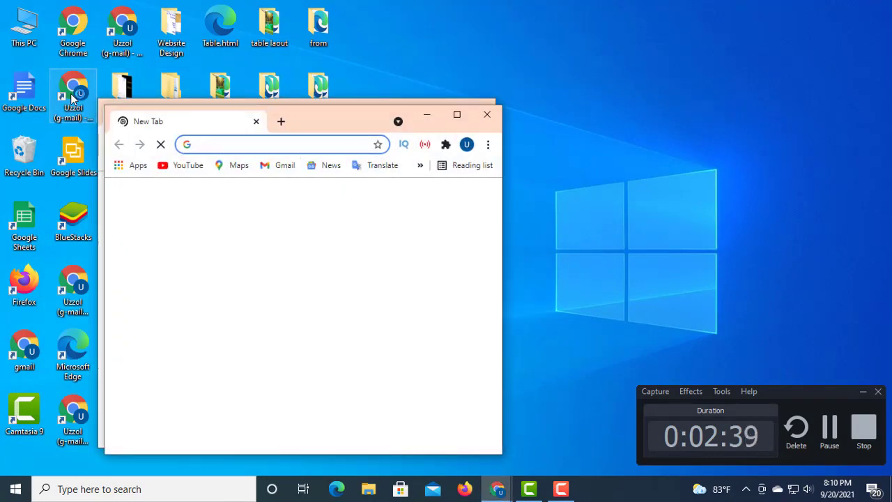
click(457, 115)
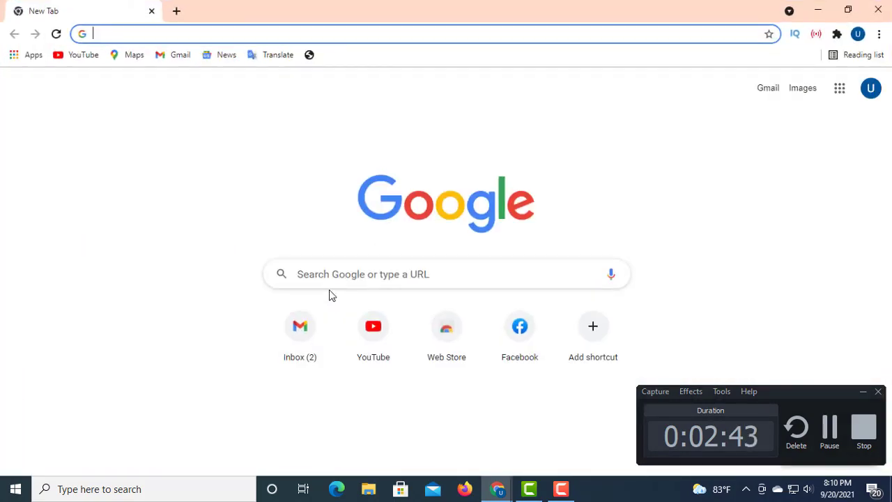
Step: Search Google for yellow pages and open The Real Yellow Pages site at yellowpages.com
click(319, 274)
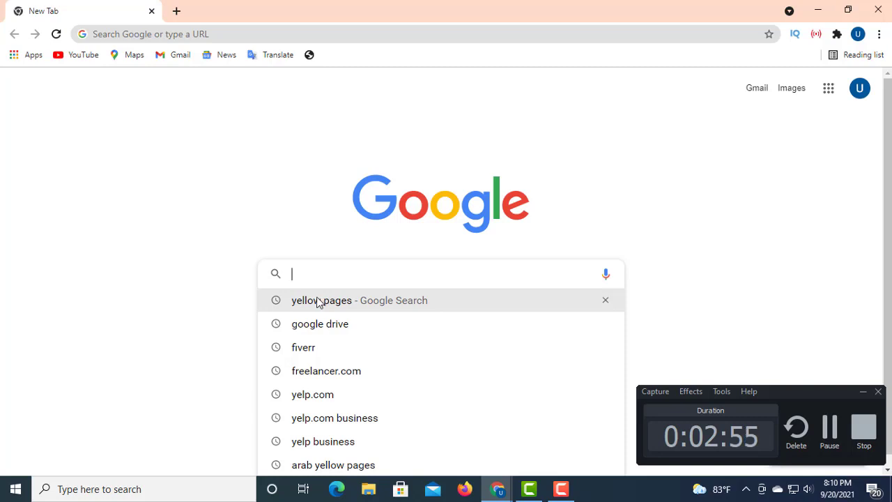
click(317, 301)
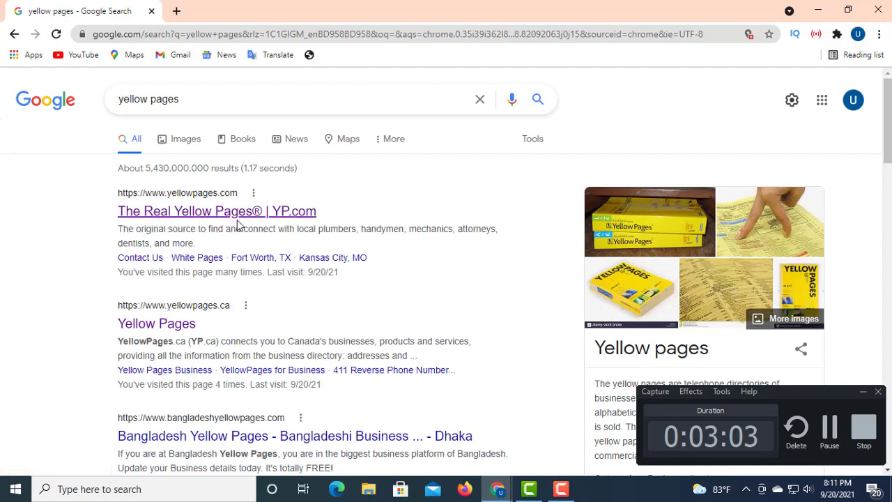
click(260, 217)
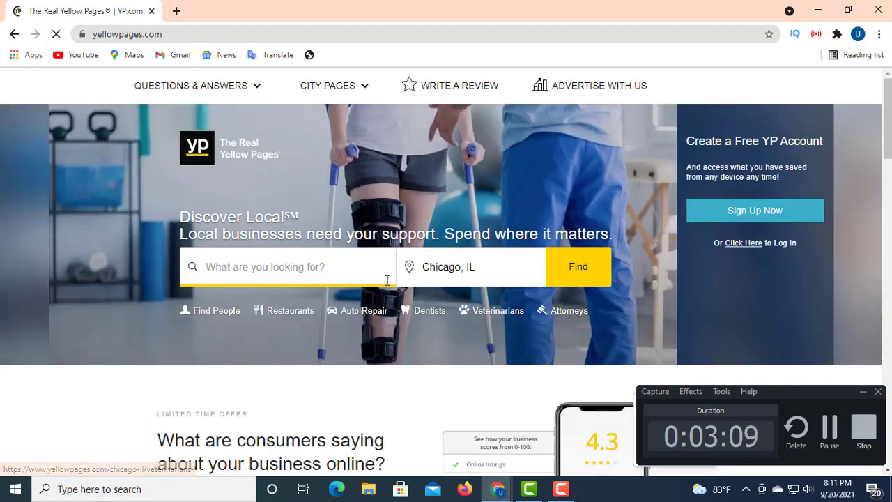
Step: Search the Yellow Pages for "restaurant" in Chicago, IL
click(231, 267)
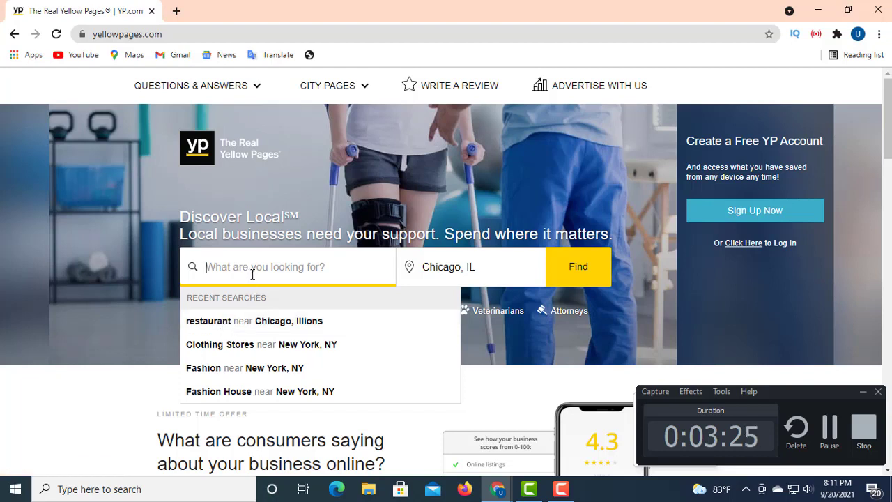
text(ress)
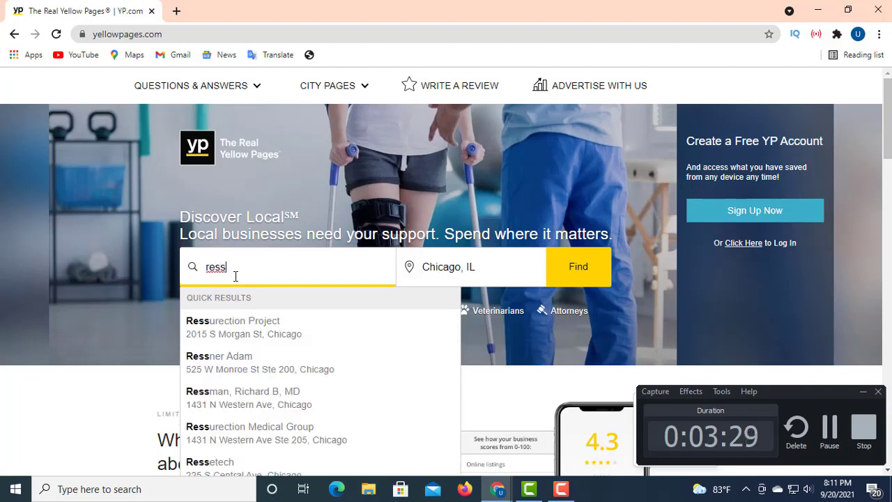
key(BackSpace)
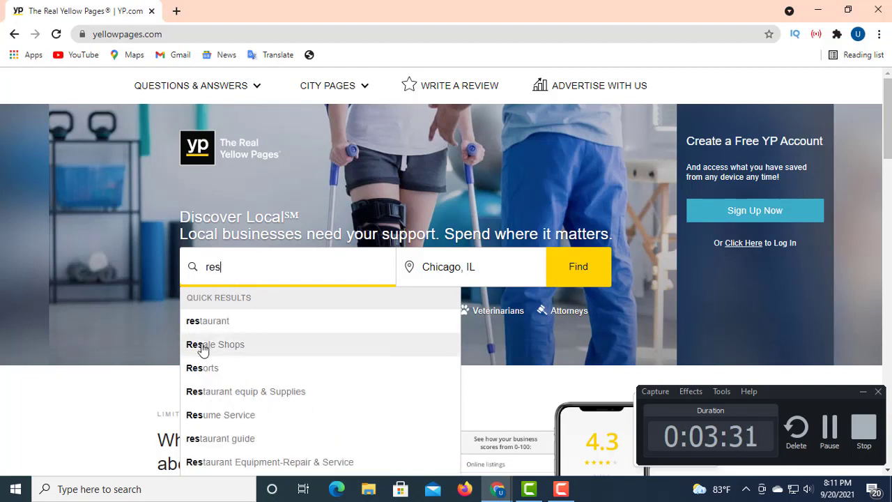
click(210, 325)
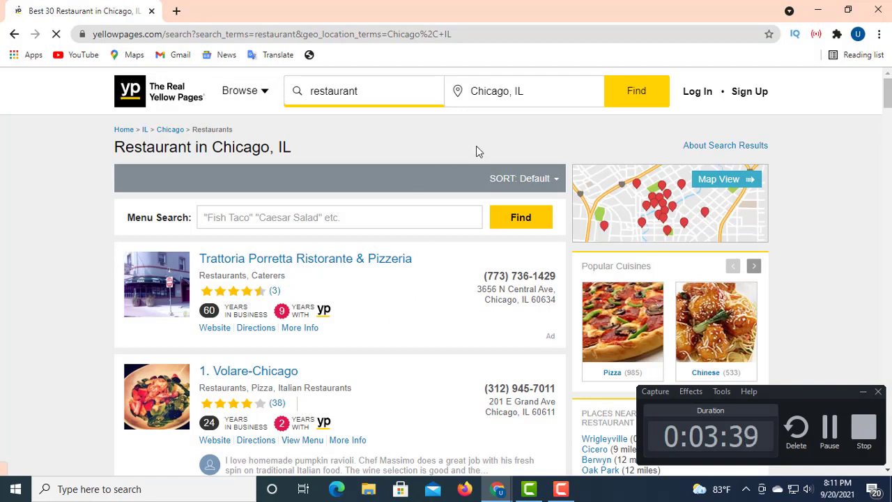
click(456, 89)
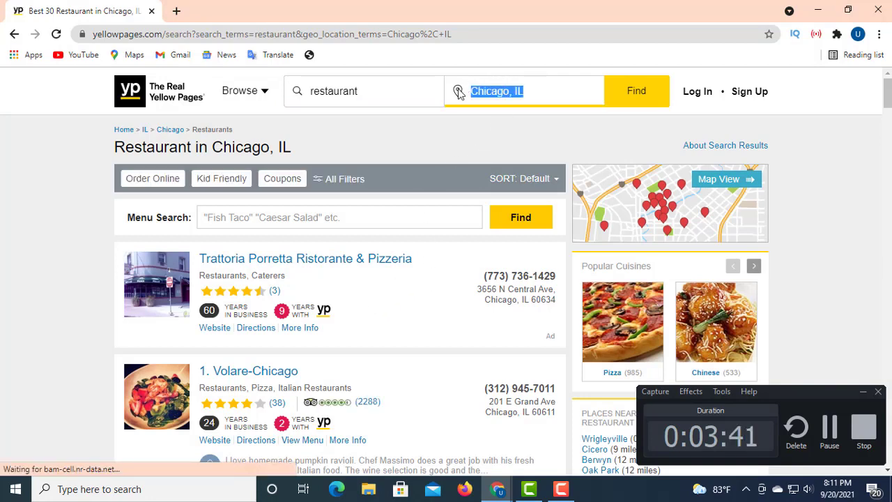
click(402, 84)
click(549, 94)
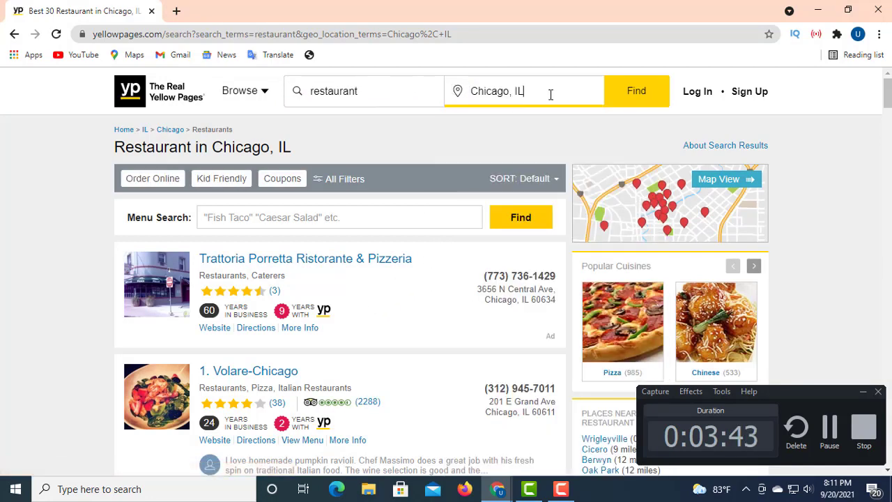
click(547, 93)
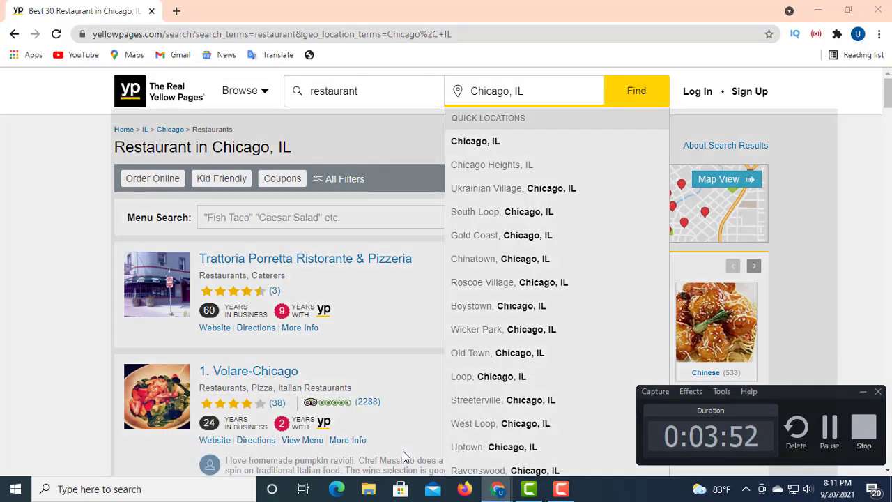
Step: Switch to the untitled Google Sheets spreadsheet and enter the header "Agency Name" in cell A1
click(403, 451)
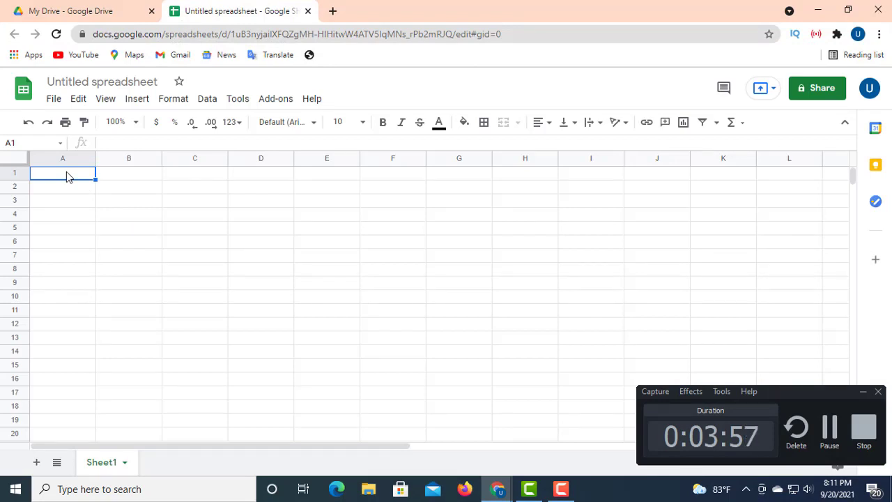
text(A)
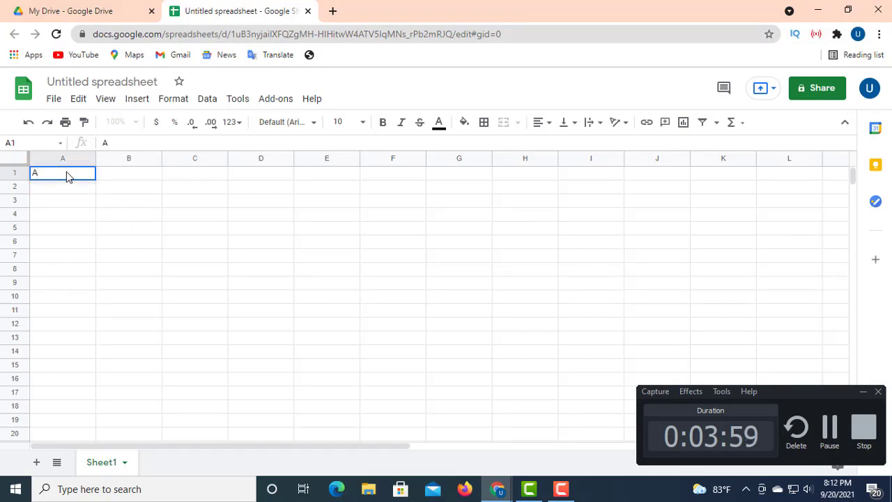
text(geen)
key(BackSpace)
key(BackSpace)
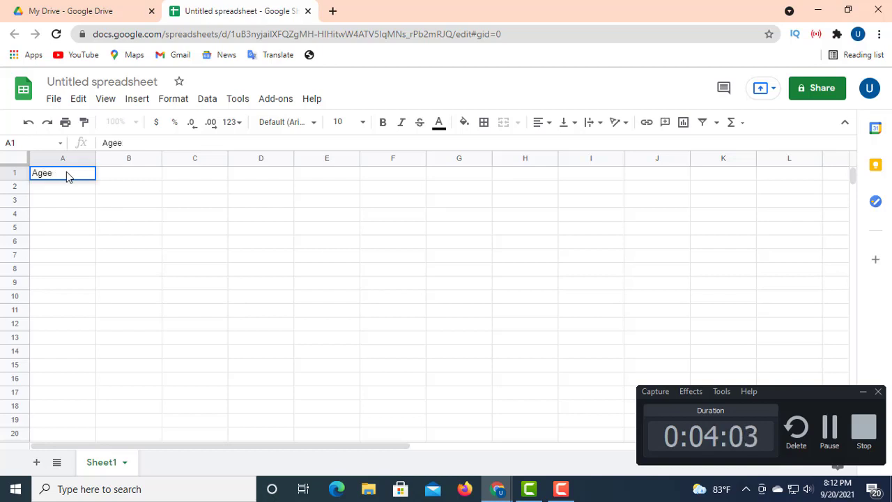
text(ncy)
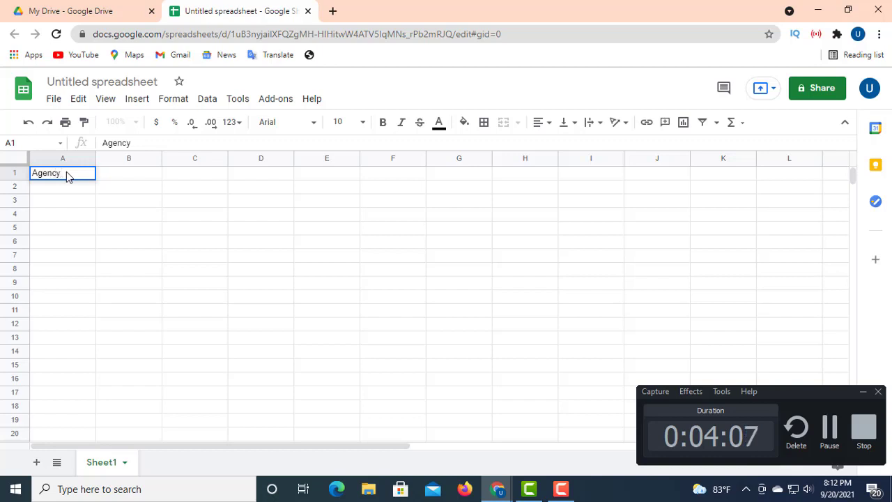
text( Name)
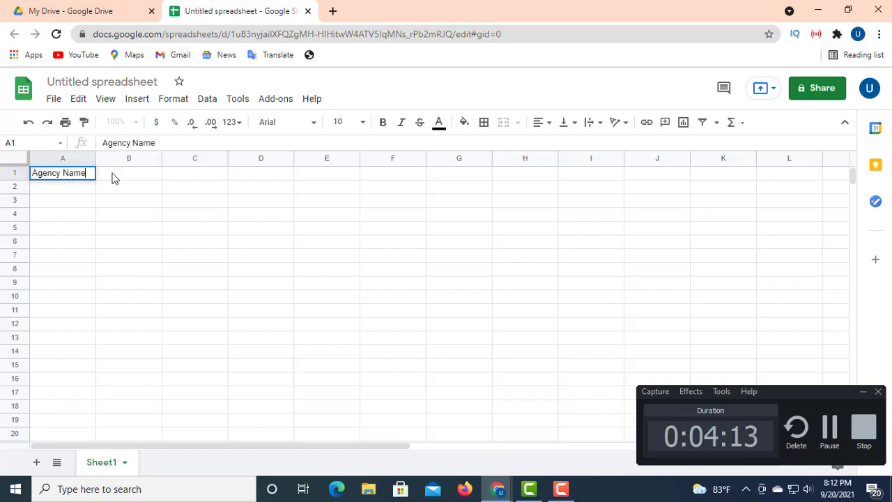
Step: Enter the header "Website" in cell B1 and the header "Addess" in cell C1
click(114, 178)
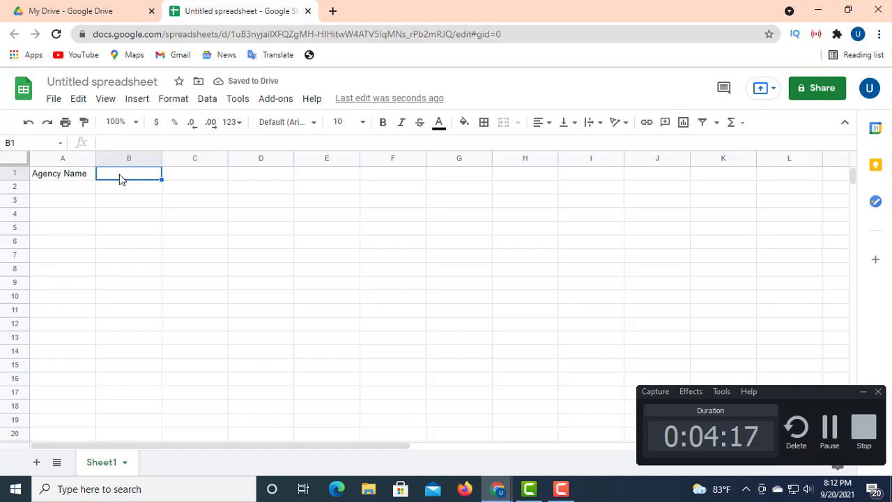
text(W)
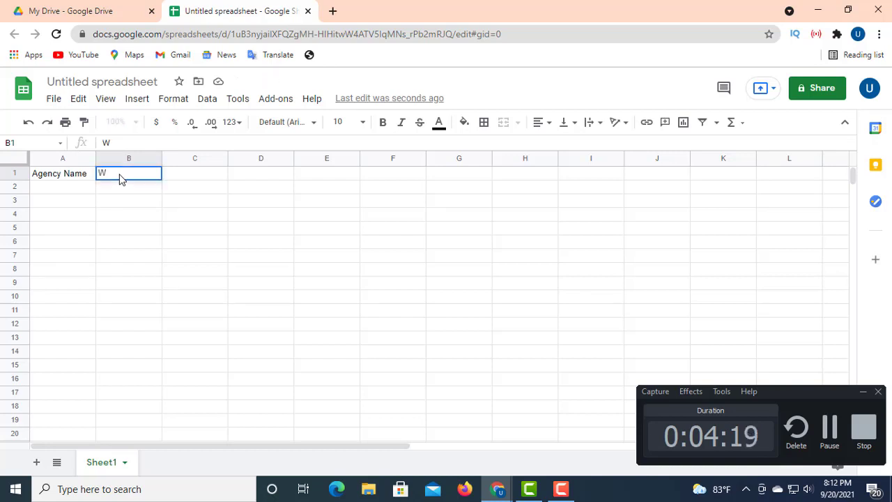
text(ebsite)
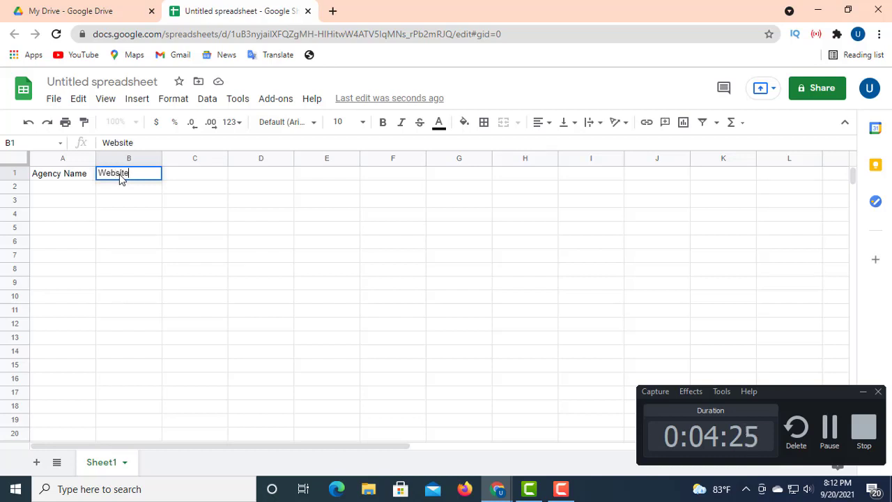
click(192, 177)
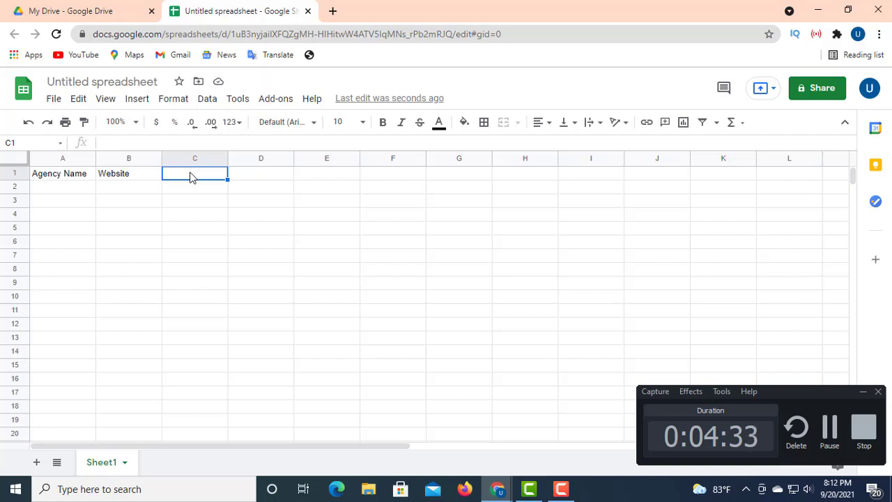
text(A)
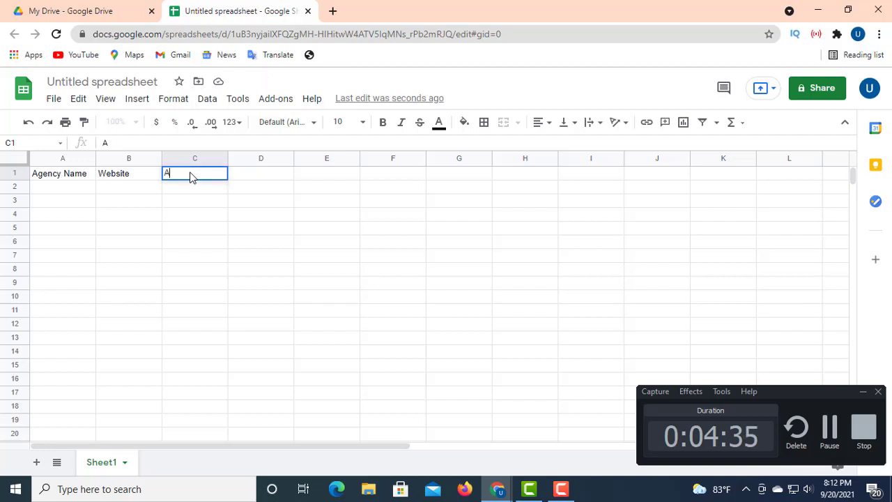
text(ddess)
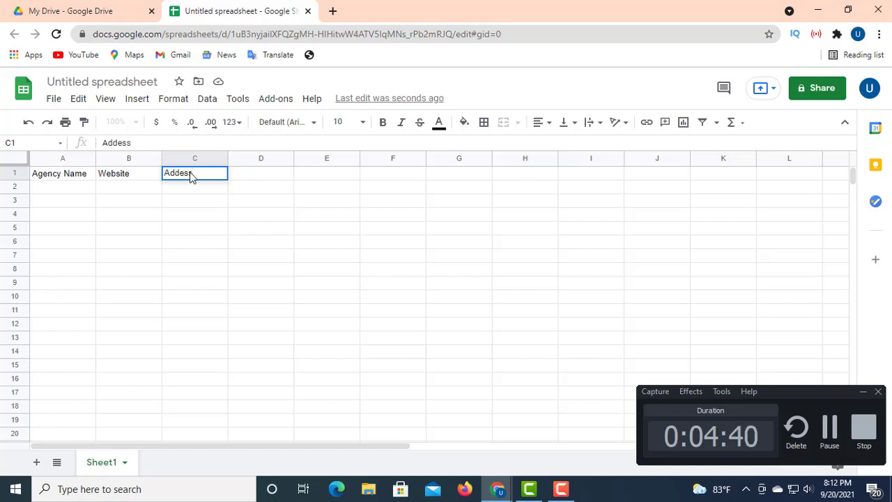
click(255, 175)
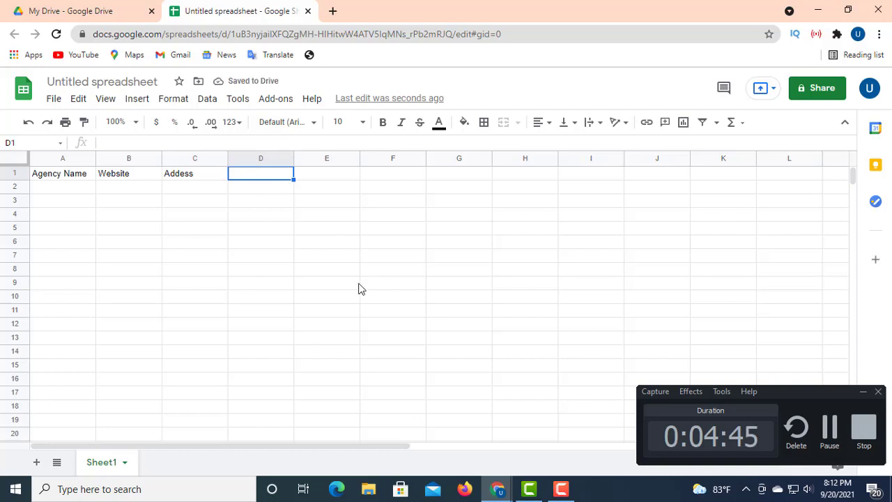
Step: Check the required fields in the Portfolio Example document, return to the spreadsheet and enter the header "City" in cell D1
mouse_move(500, 494)
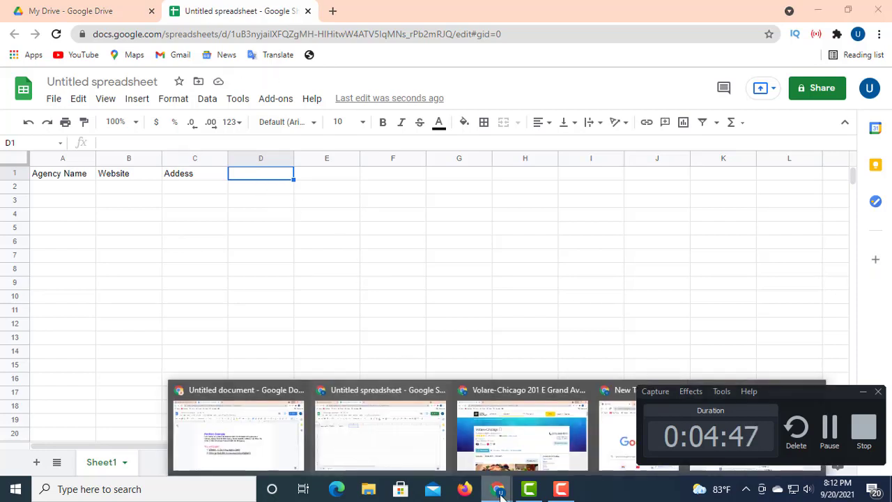
click(391, 450)
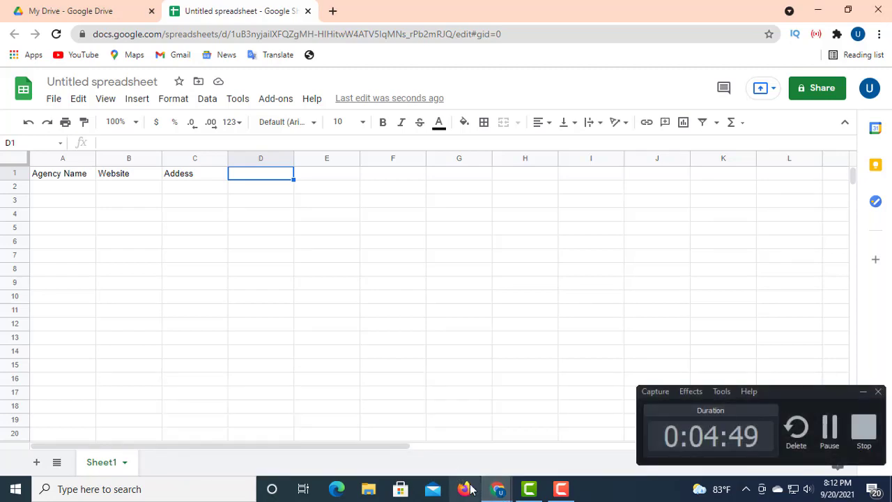
mouse_move(498, 490)
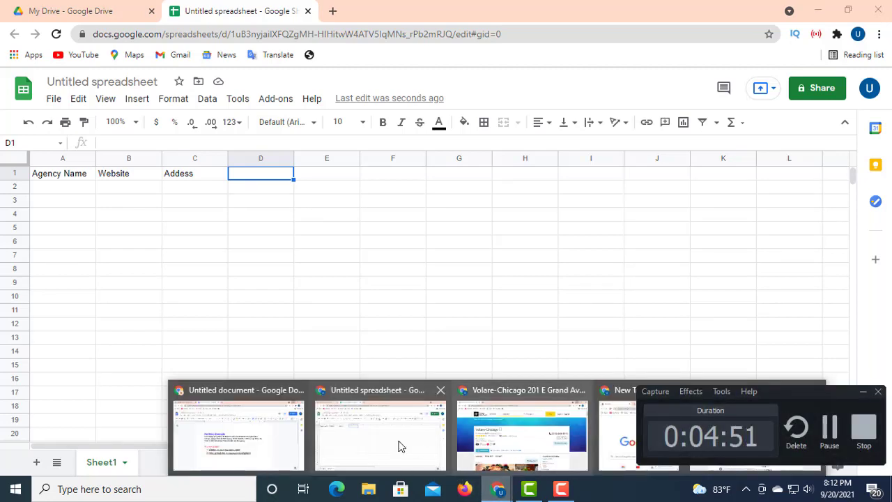
click(262, 428)
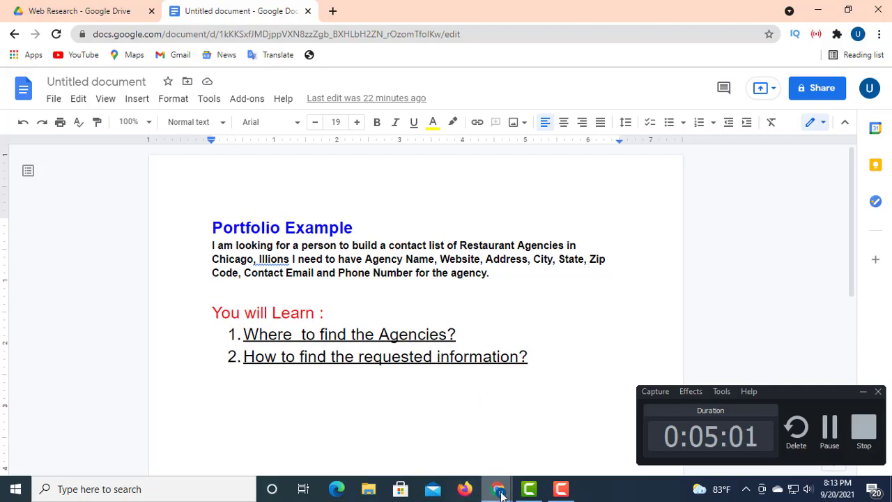
mouse_move(498, 489)
click(428, 461)
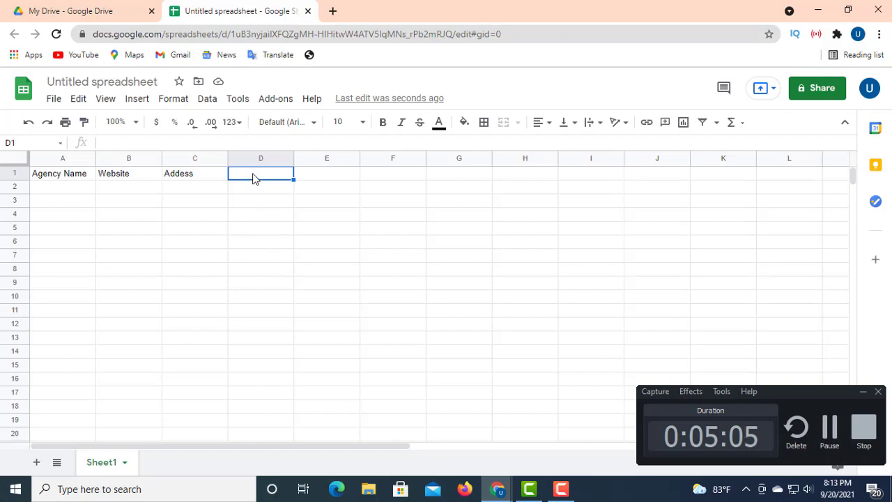
text(C)
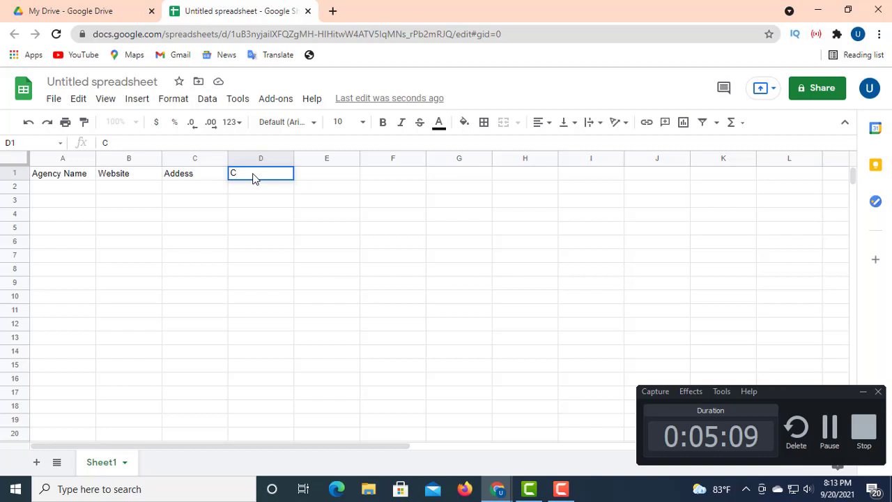
text(ite)
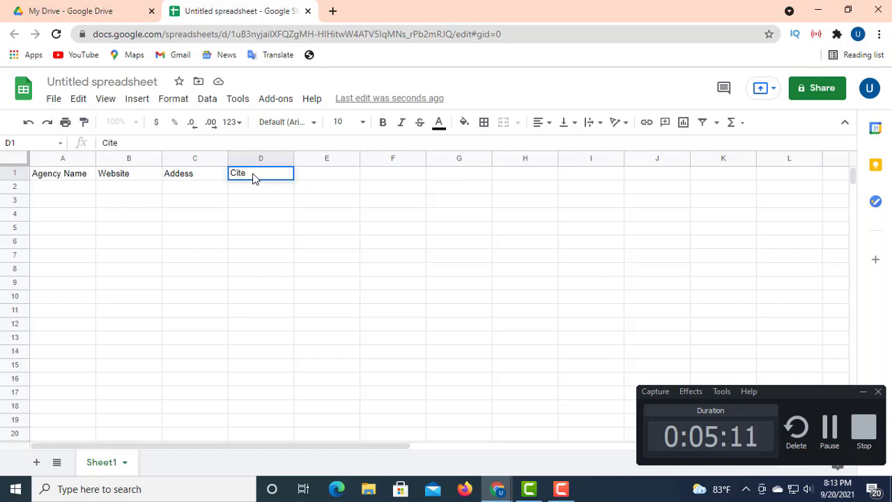
key(BackSpace)
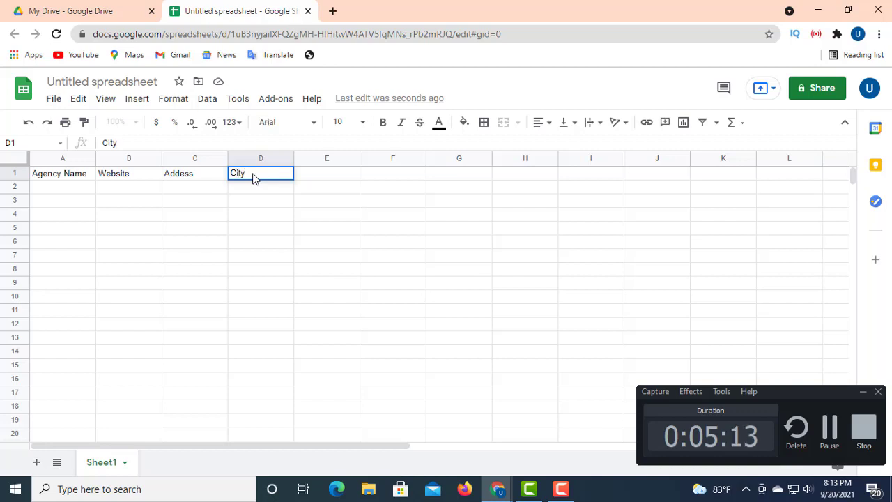
click(315, 177)
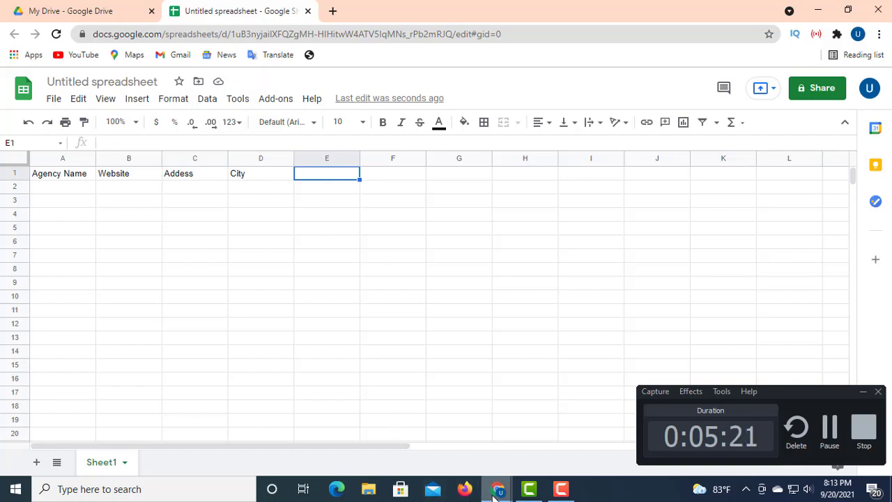
Step: Enter the header "Zip Code" in cell E1 and the header "Email" in cell F1
mouse_move(492, 495)
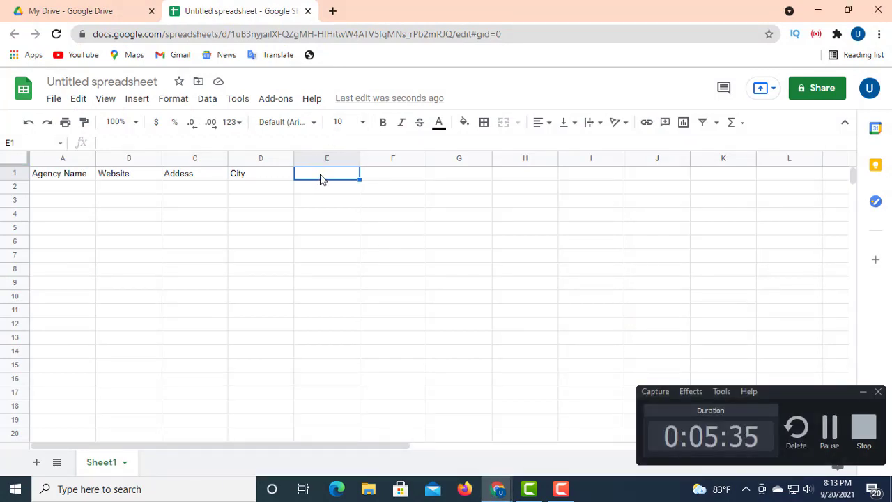
text(Z)
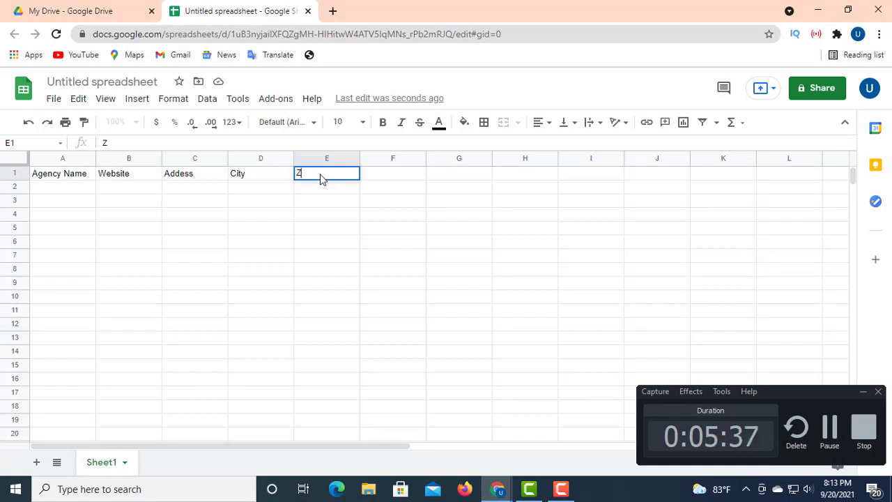
text(ip )
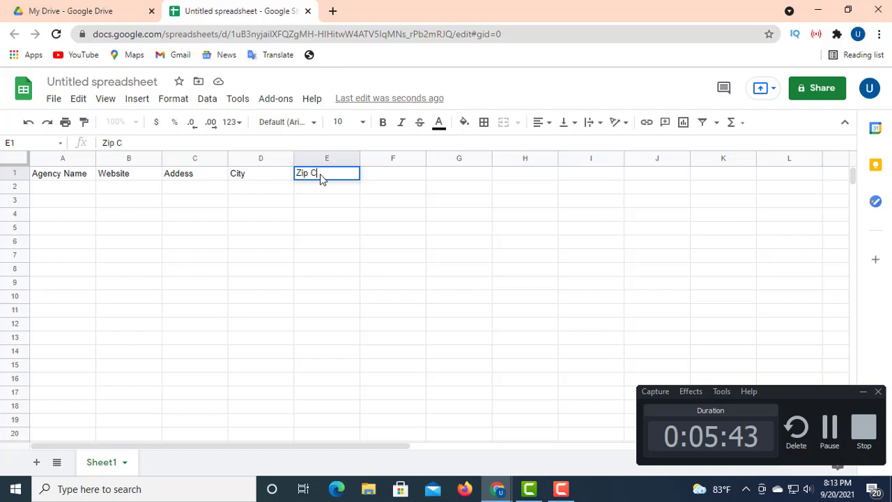
text(Code)
click(383, 177)
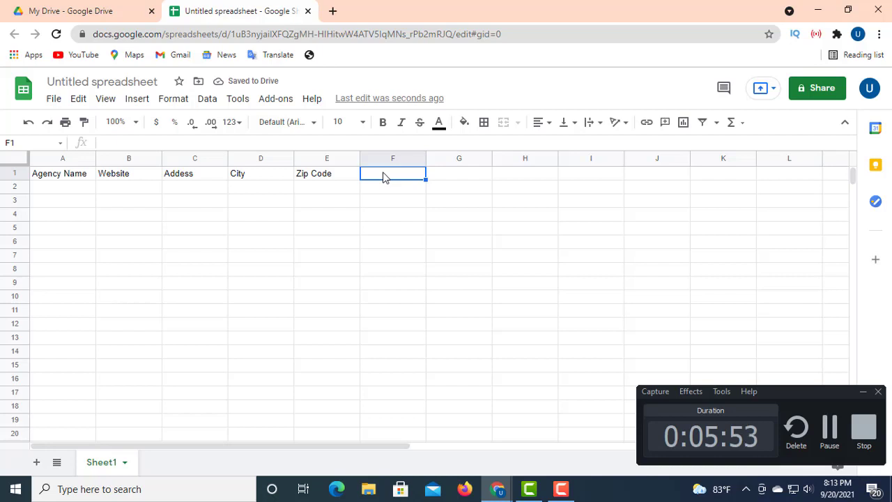
text(Ema)
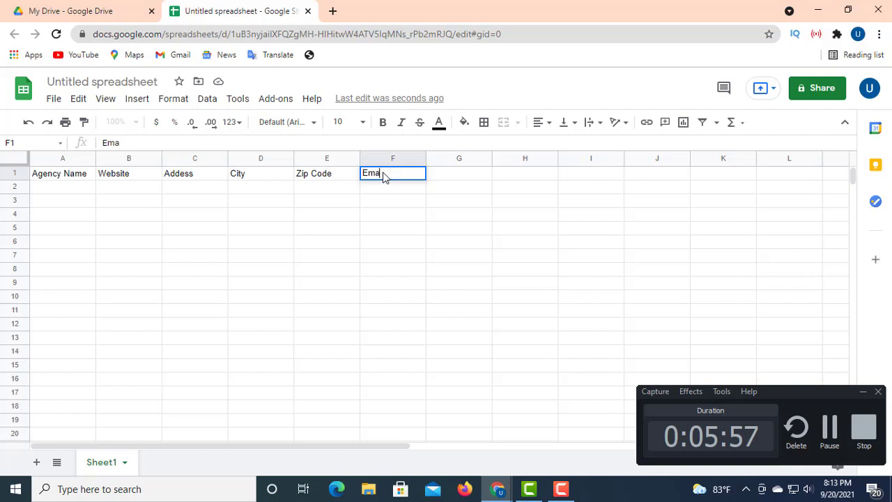
text(il)
click(450, 178)
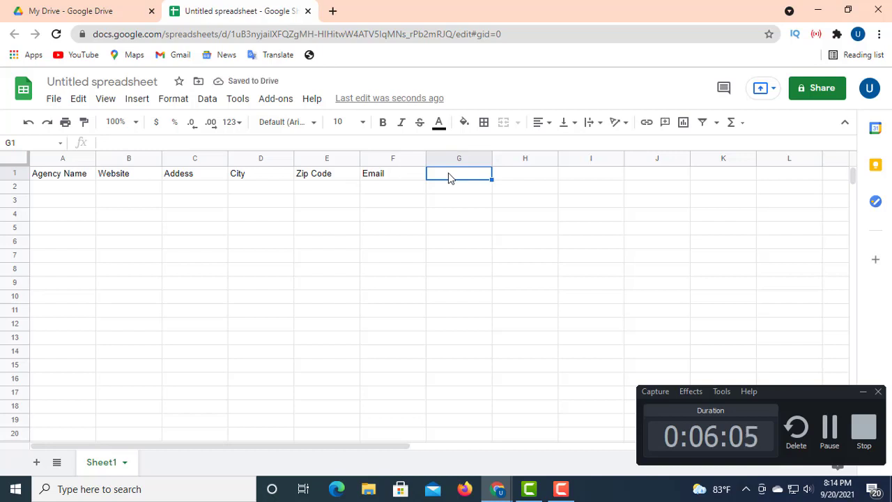
Step: Enter the header "Phone Number" in cell G1
text(Phone Nu)
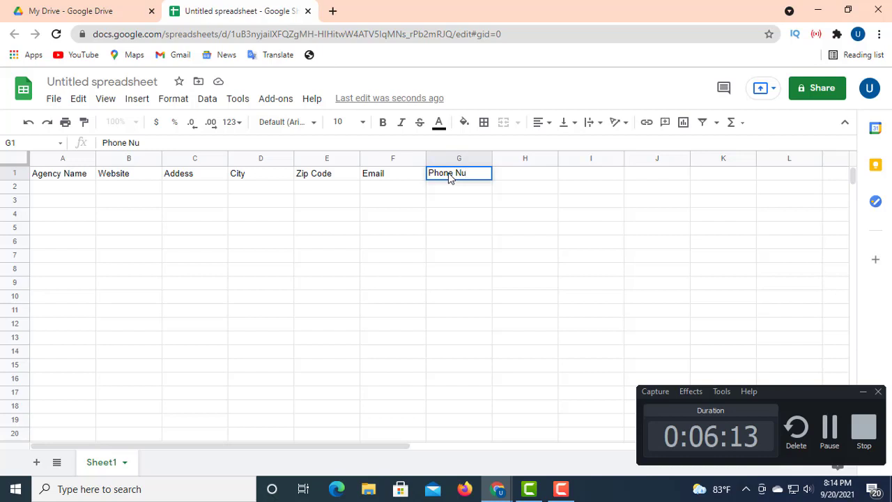
text(mber)
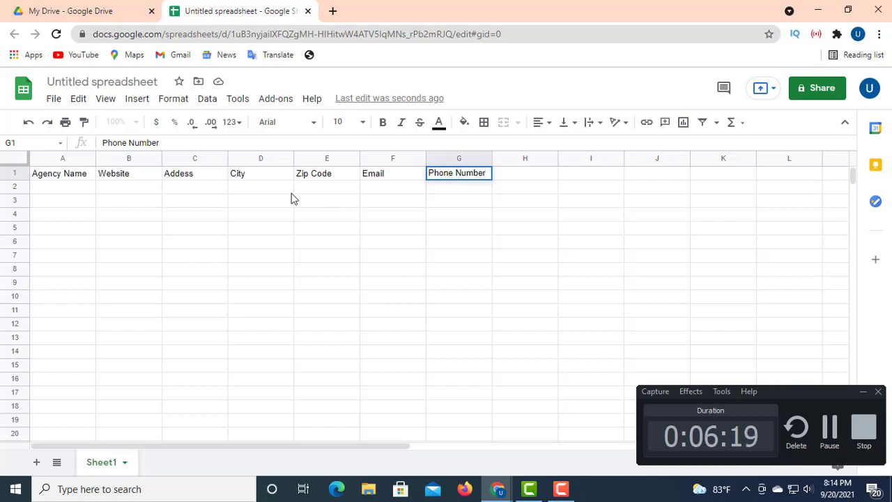
click(67, 188)
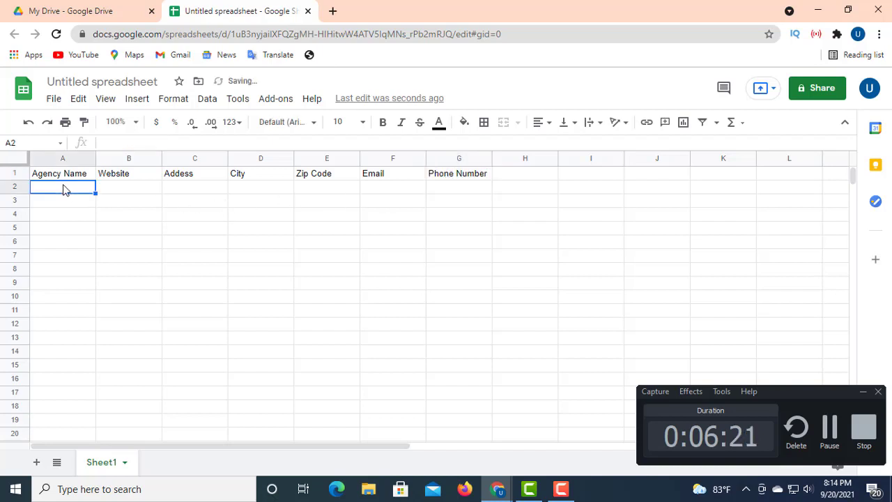
Step: Widen columns A through G, making the Agency Name and Addess columns the widest
click(128, 189)
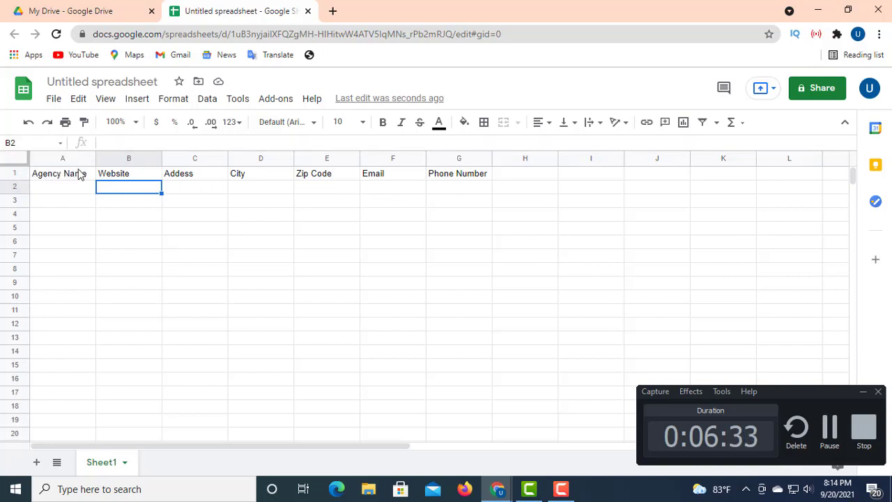
drag(96, 161, 213, 174)
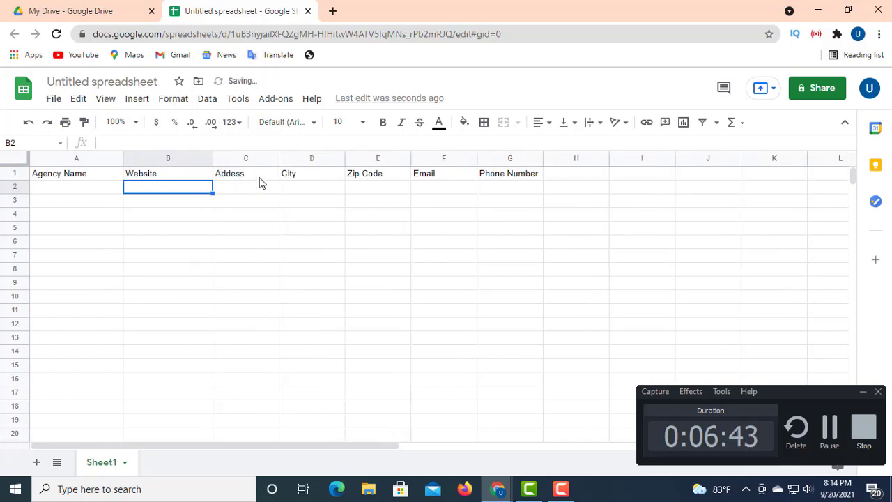
drag(278, 160, 304, 171)
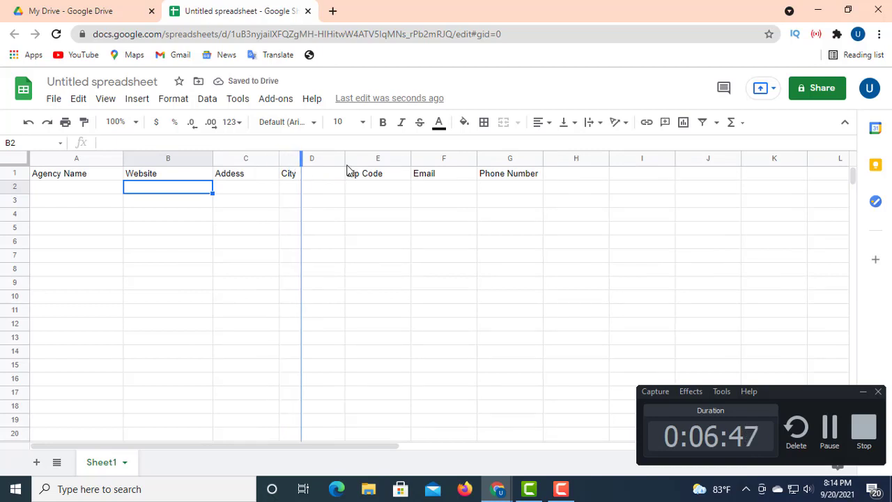
drag(369, 161, 705, 160)
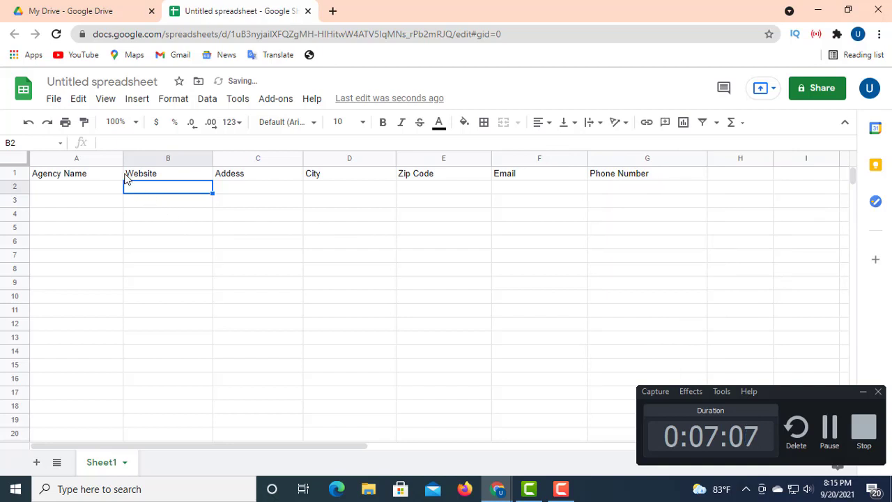
drag(122, 159, 175, 158)
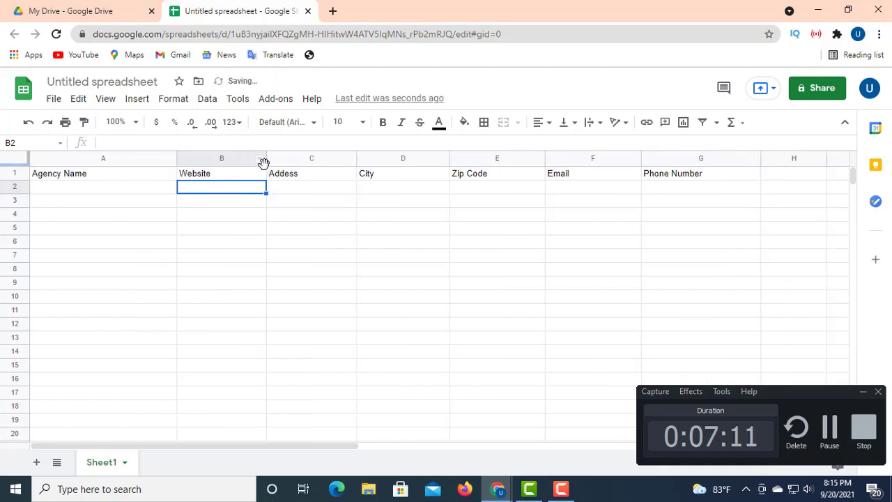
mouse_move(302, 172)
mouse_down()
mouse_move(339, 180)
mouse_move(287, 179)
mouse_up()
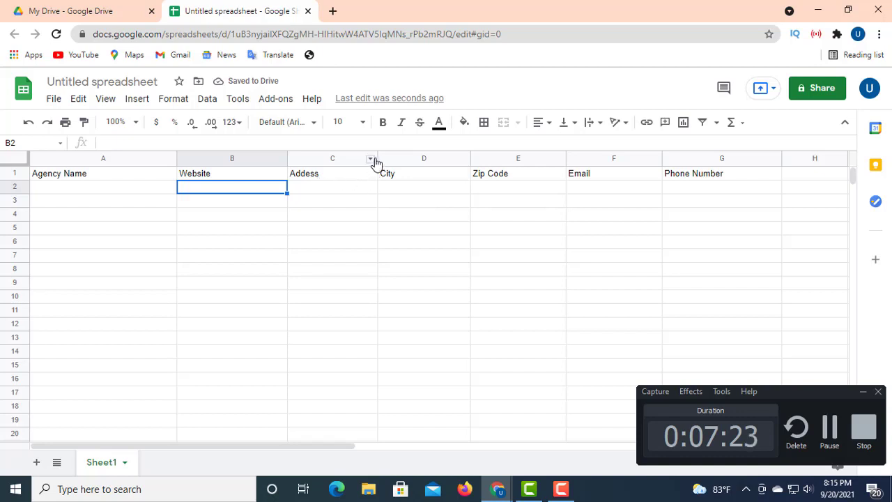
drag(376, 158, 425, 174)
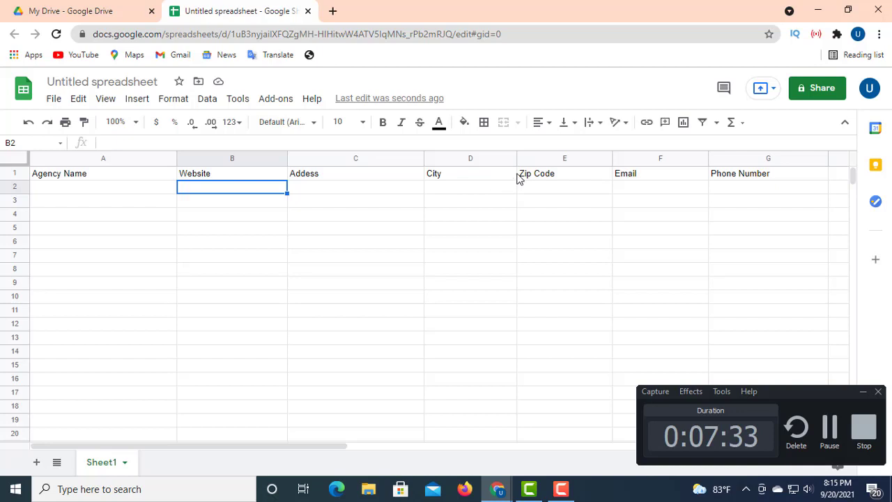
drag(519, 160, 531, 159)
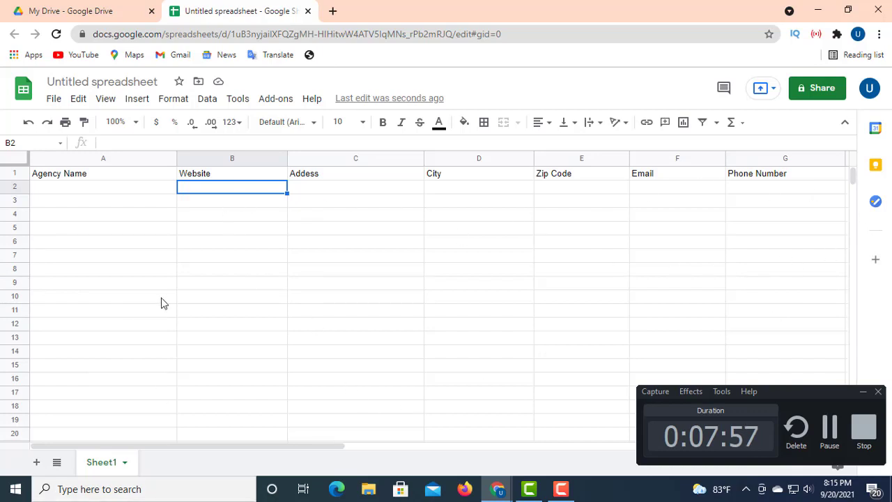
Step: Fill the whole header row 1 with light red
click(15, 174)
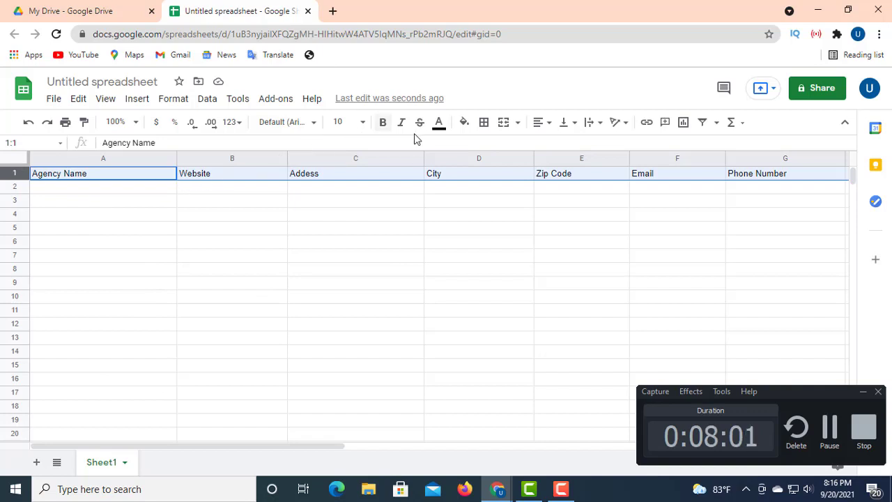
click(464, 123)
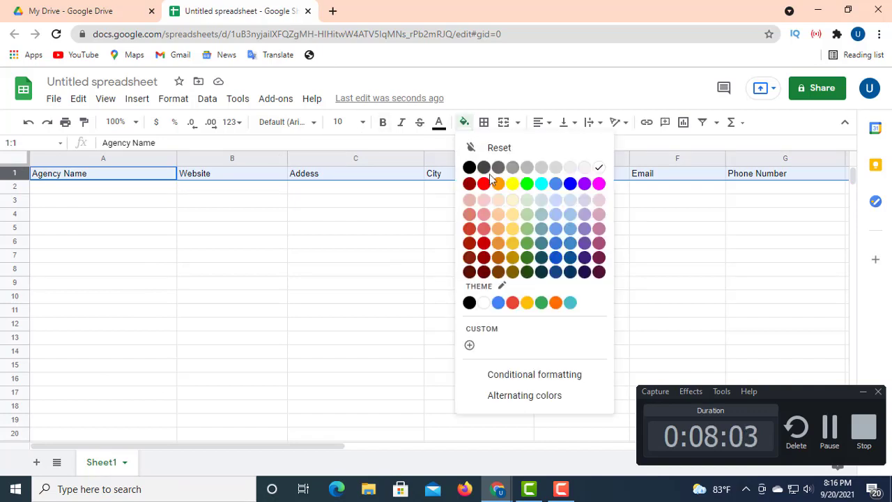
click(484, 201)
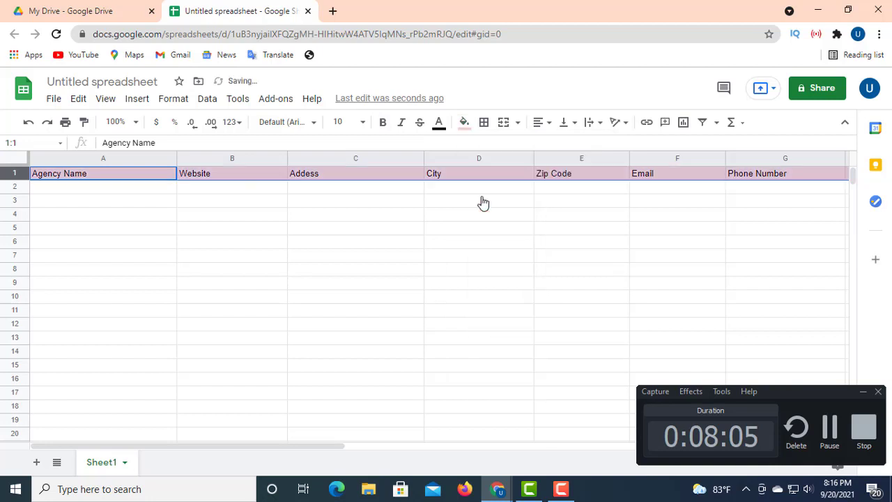
click(115, 186)
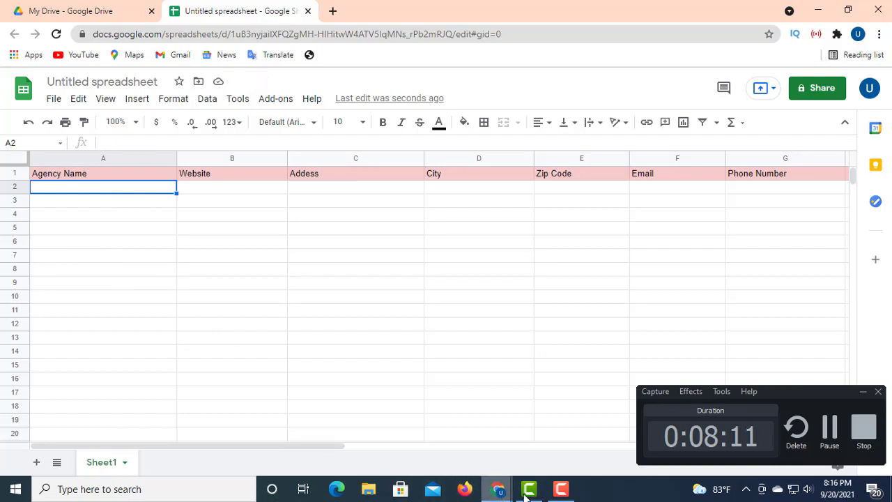
Step: Switch to the Yellow Pages restaurant results for Chicago, IL and open the Trattoria Porretta Ristorante & Pizzeria listing
mouse_move(499, 493)
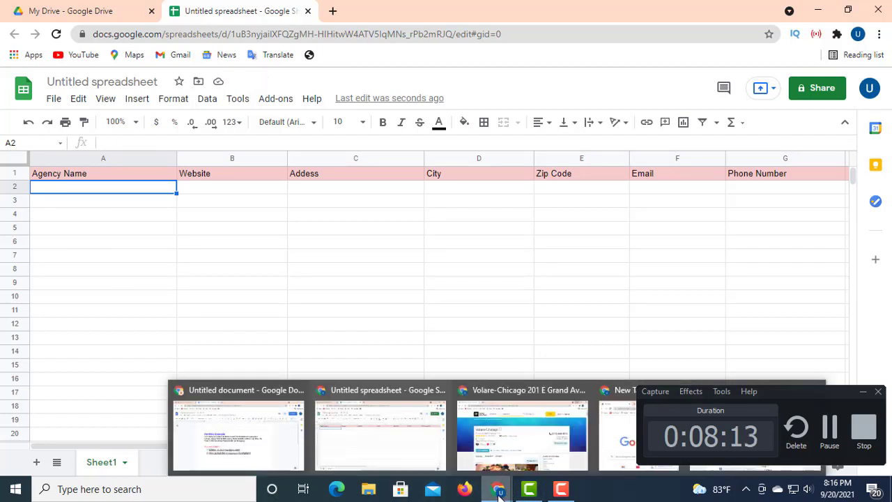
click(862, 393)
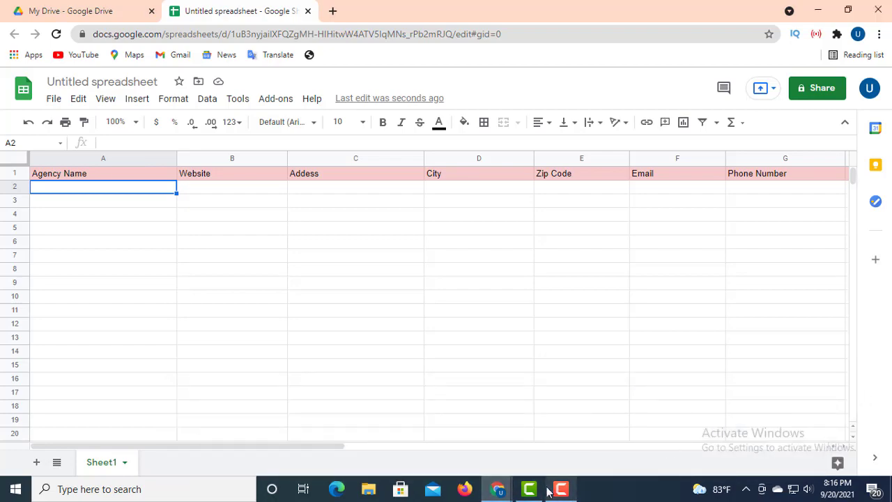
mouse_move(499, 493)
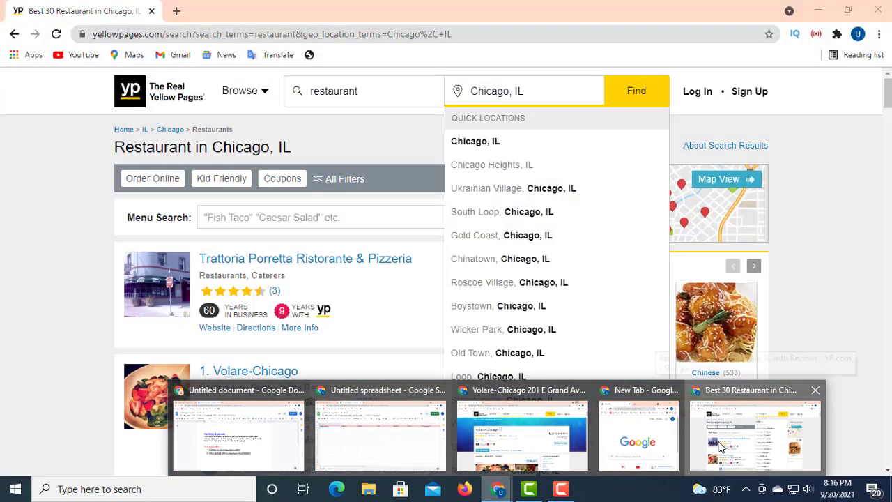
click(719, 446)
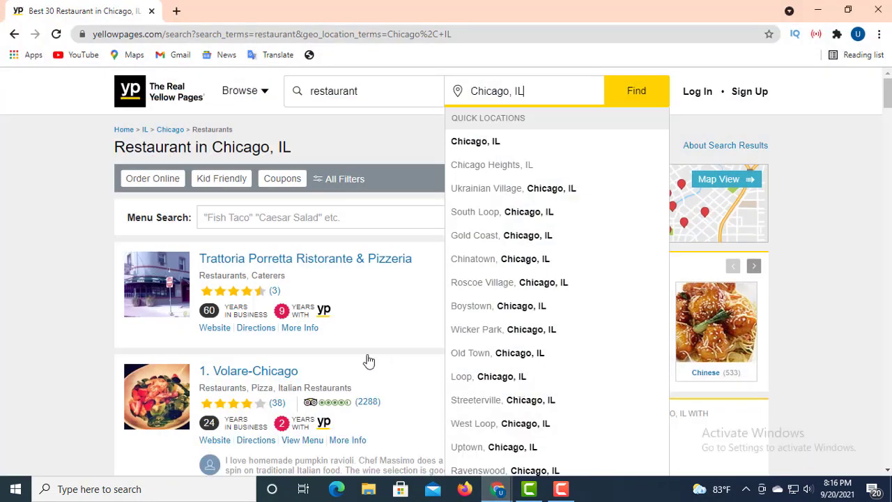
click(401, 298)
click(237, 257)
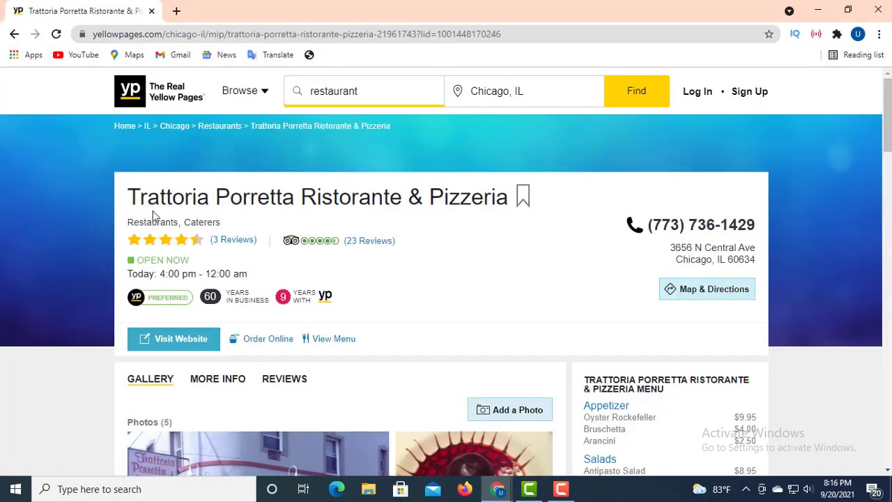
Step: Copy the restaurant name "Trattoria Porretta Ristorante & Pizzeria" from its Yellow Pages listing into cell A2 of the spreadsheet
drag(520, 194, 123, 198)
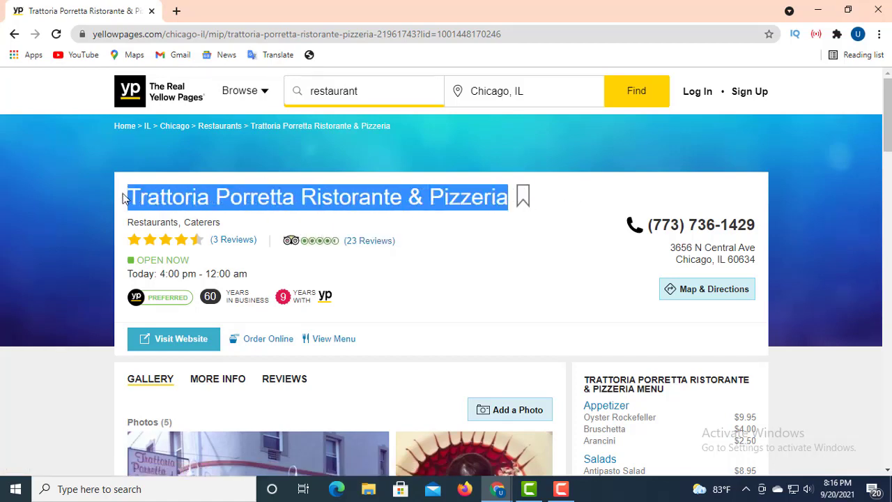
right_click(268, 198)
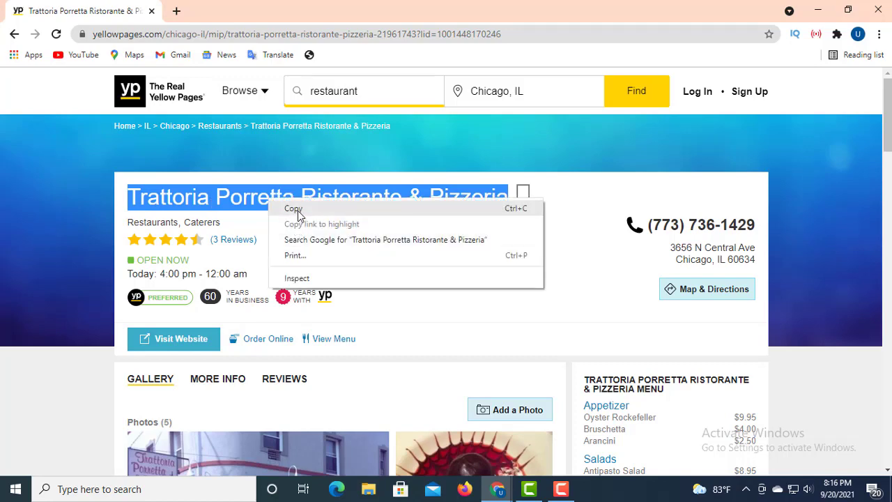
click(298, 209)
click(498, 489)
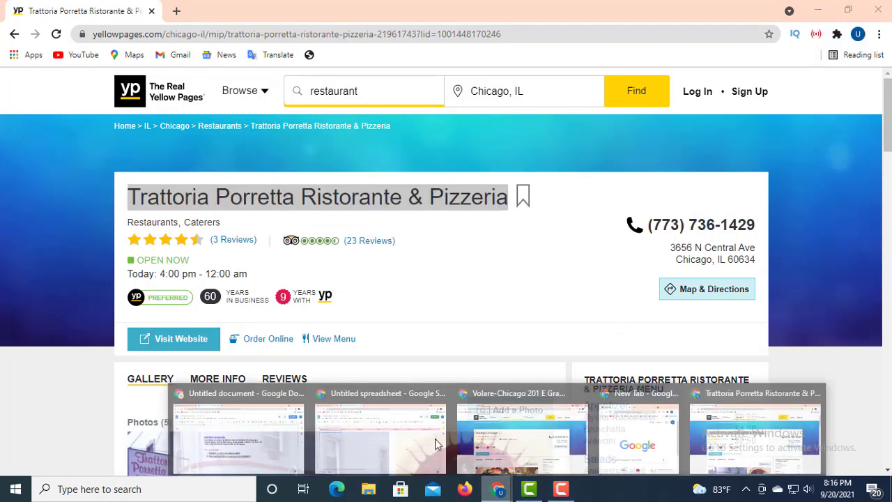
click(376, 439)
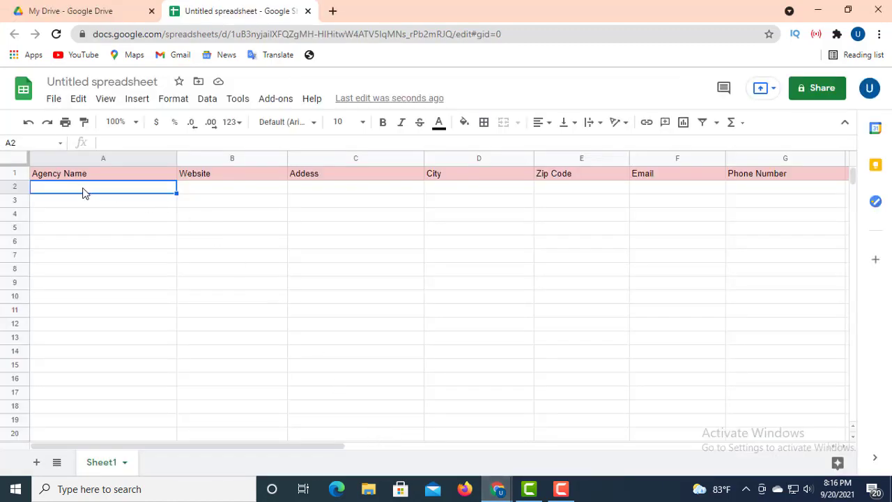
right_click(112, 140)
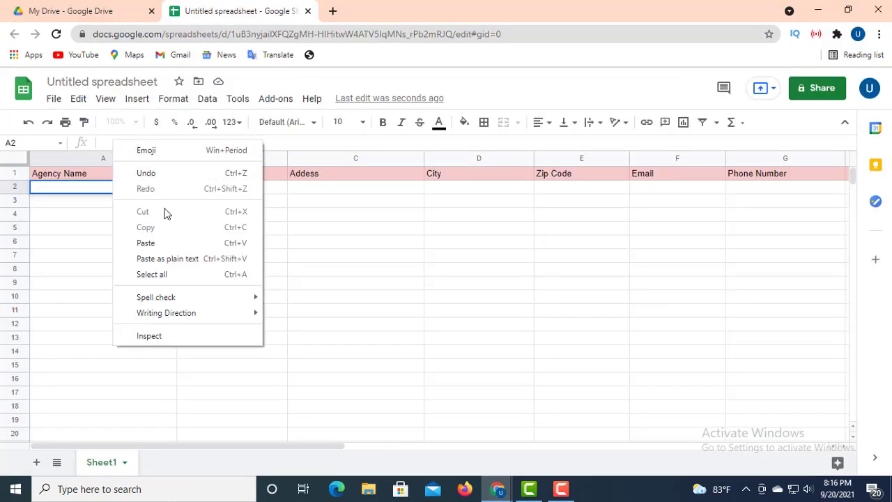
click(154, 242)
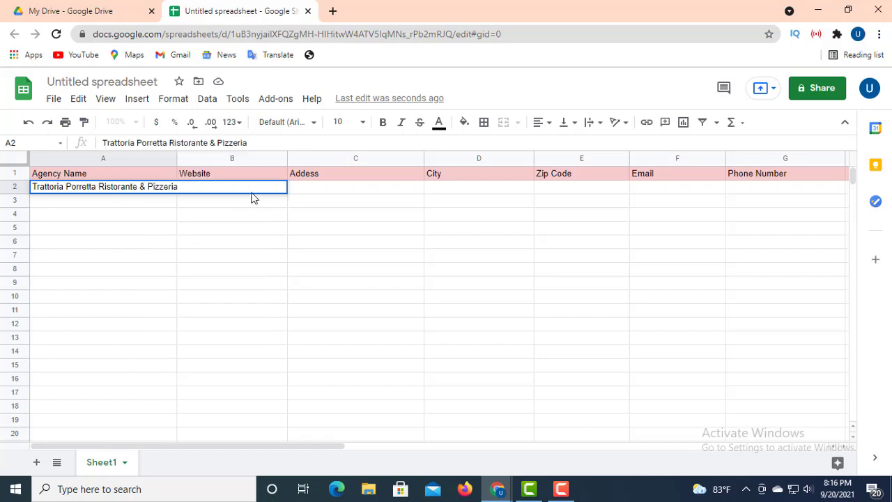
click(241, 212)
click(231, 191)
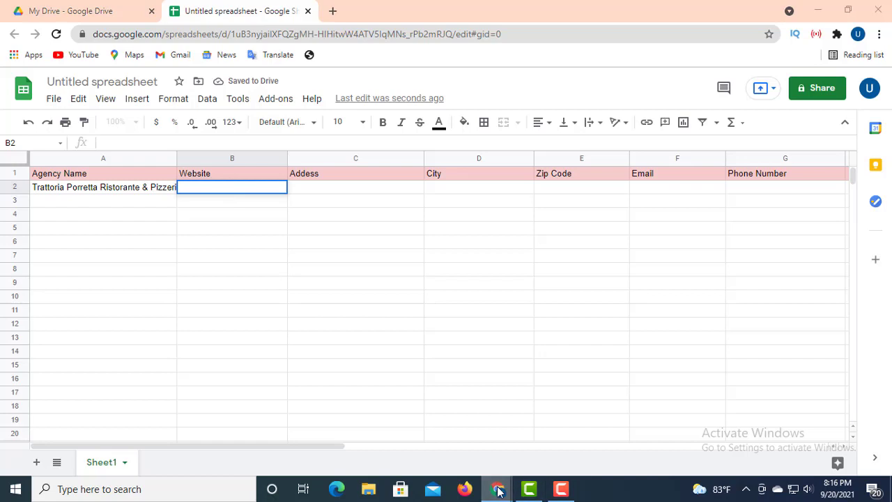
mouse_move(498, 489)
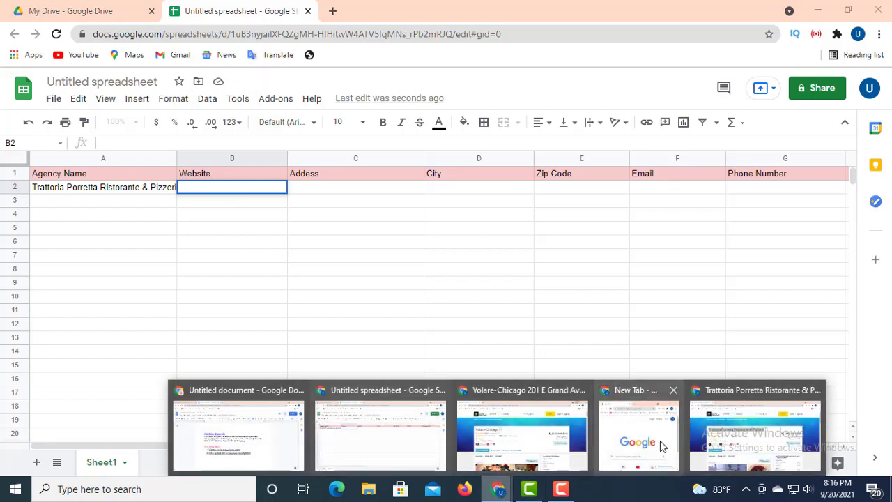
click(725, 446)
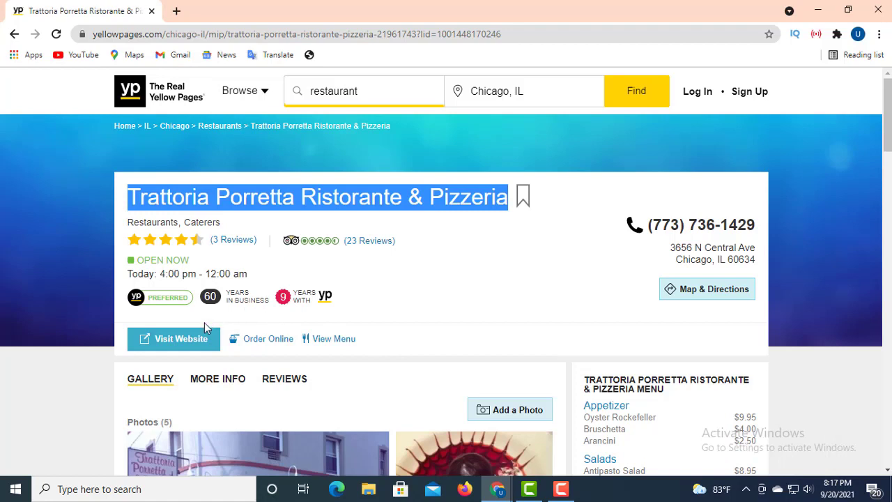
right_click(189, 339)
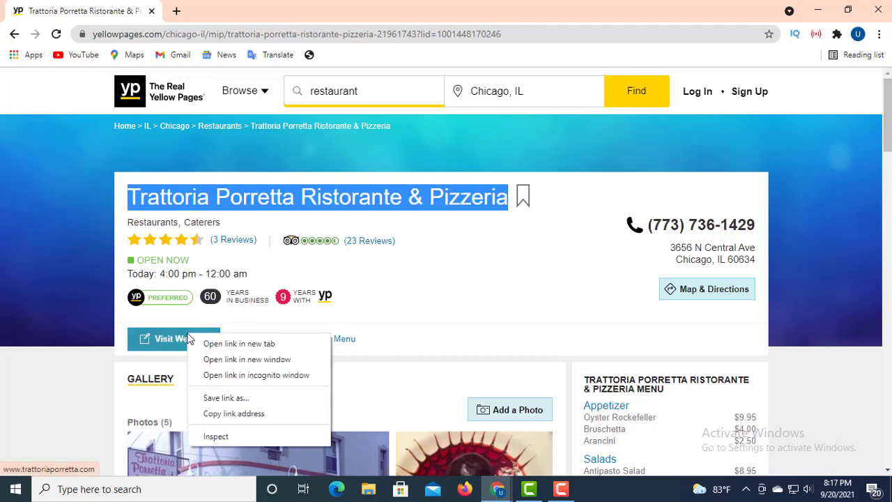
click(239, 414)
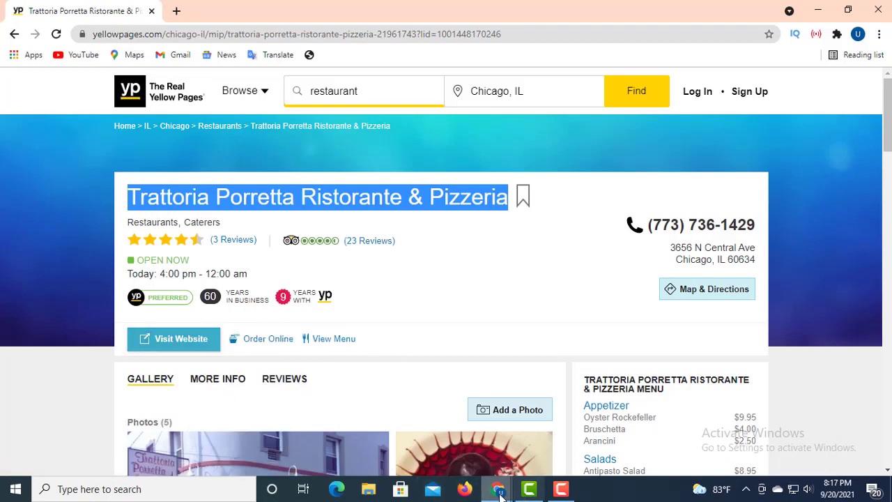
mouse_move(499, 495)
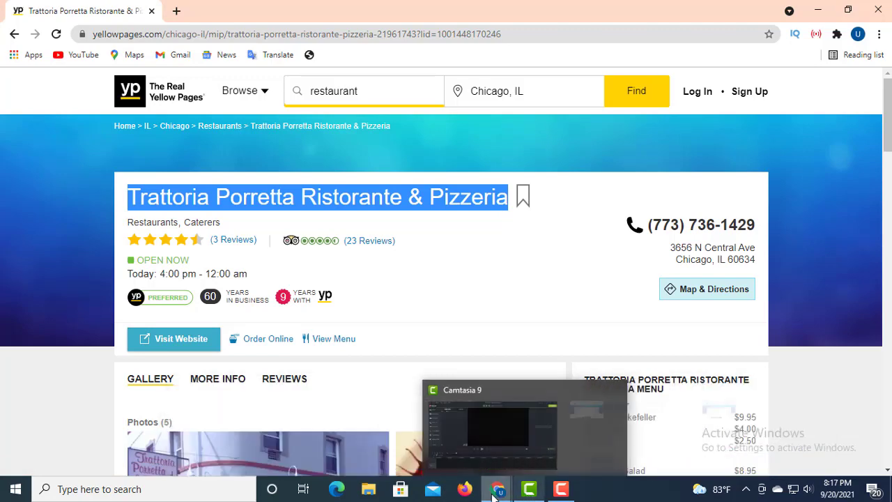
click(384, 429)
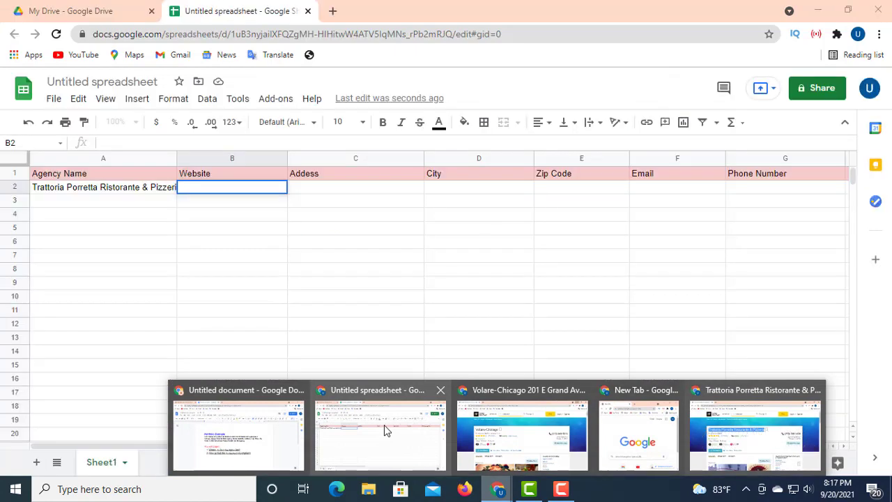
click(384, 430)
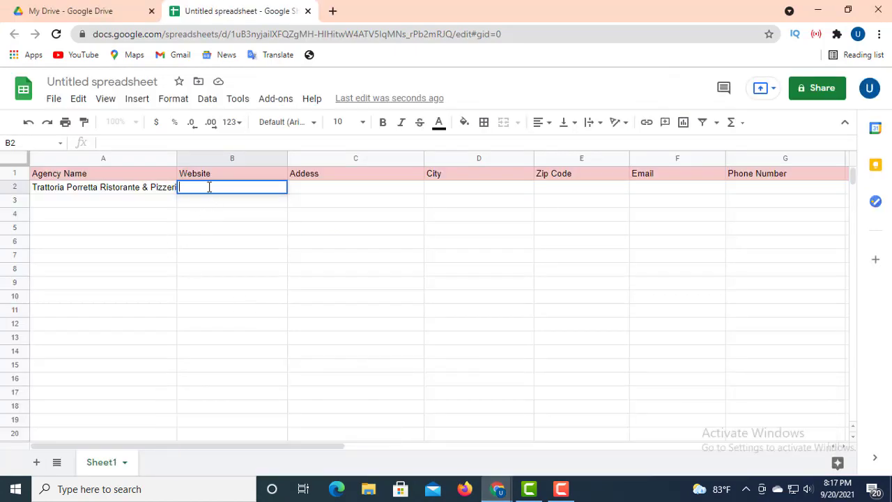
right_click(114, 142)
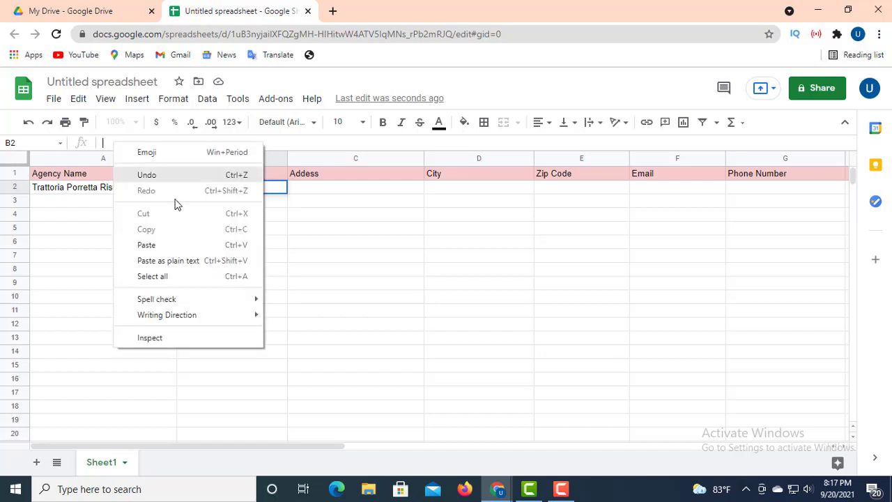
click(159, 258)
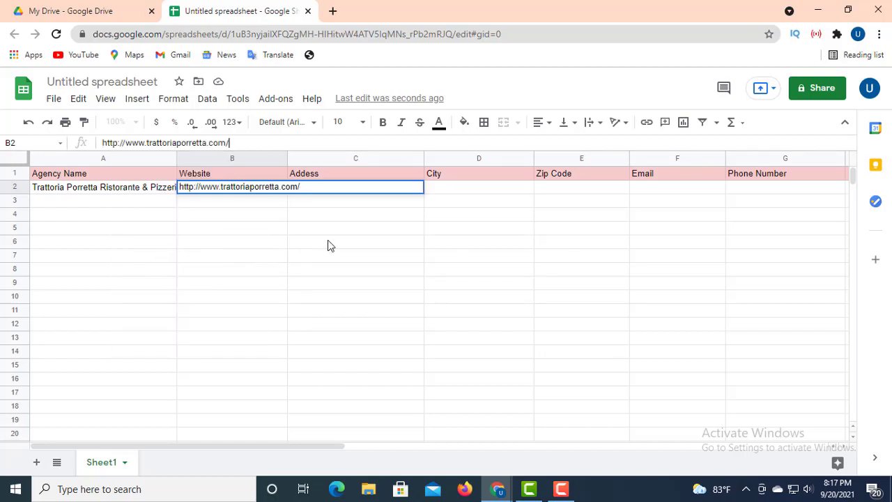
click(362, 207)
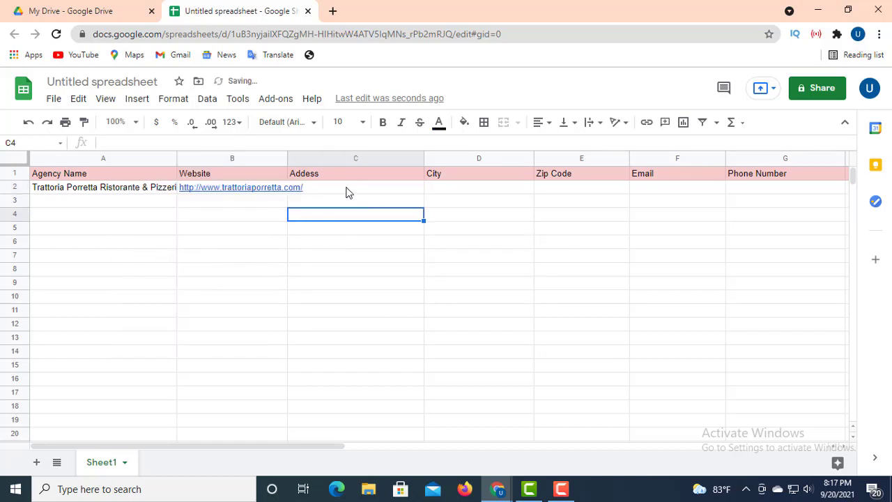
Step: Open cell C2 for entry and copy only the street address line from the Trattoria Porretta listing on Yellow Pages
double_click(346, 191)
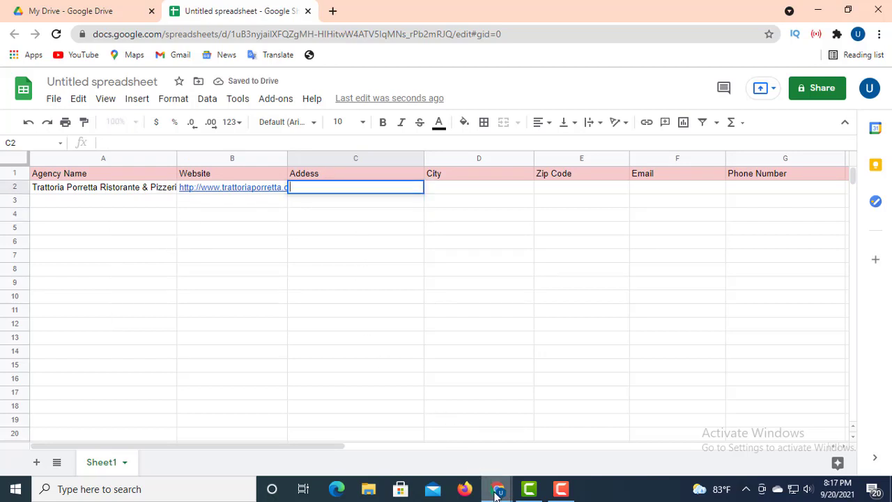
mouse_move(497, 493)
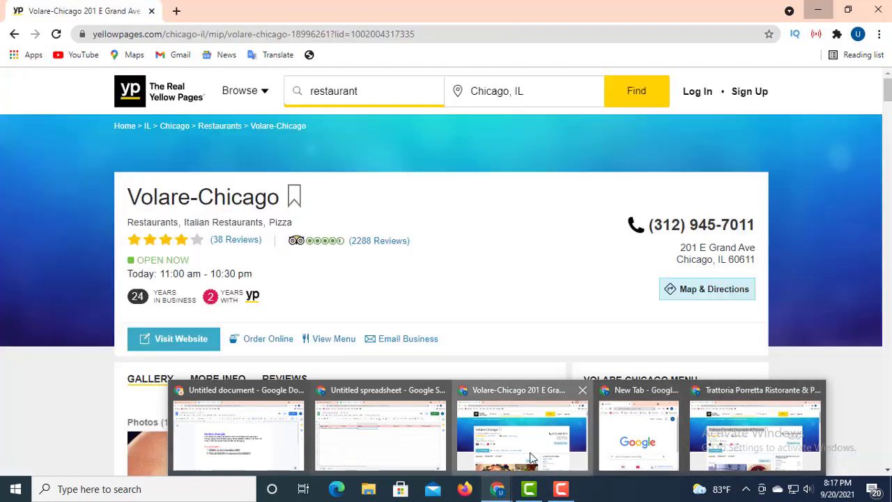
click(530, 452)
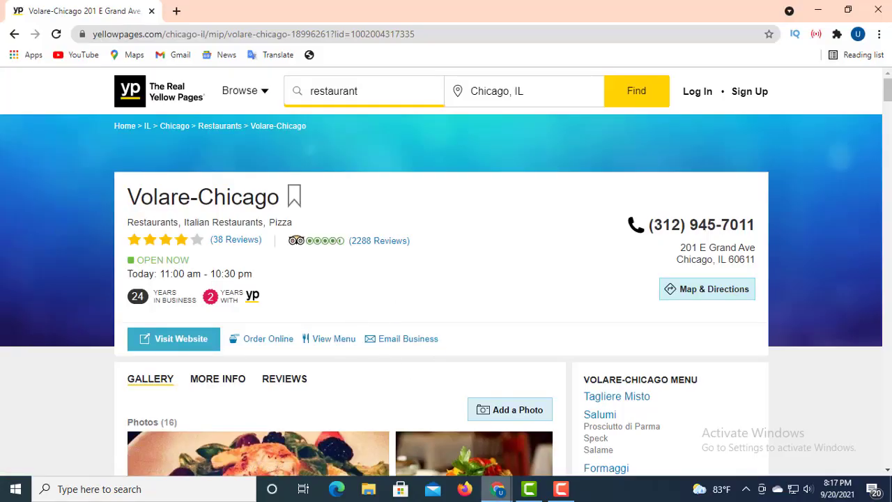
mouse_move(502, 495)
click(752, 462)
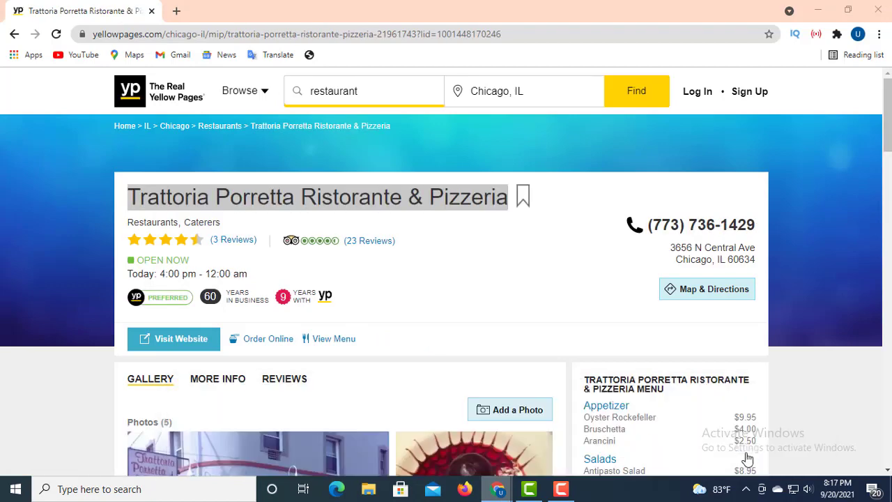
click(500, 271)
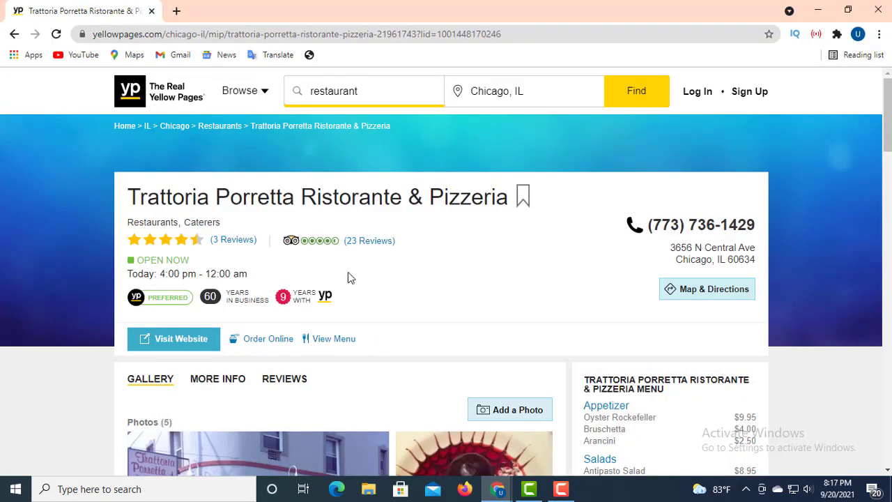
drag(670, 248, 756, 259)
key(ctrl+c)
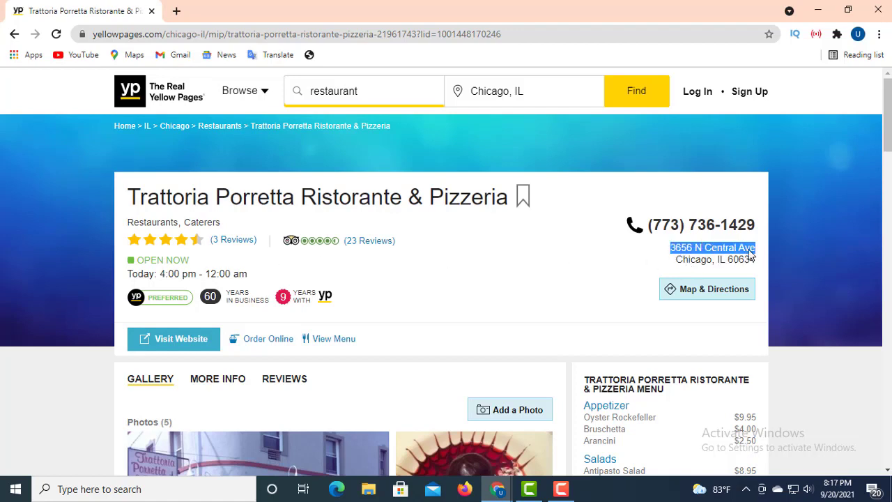
right_click(747, 251)
click(721, 264)
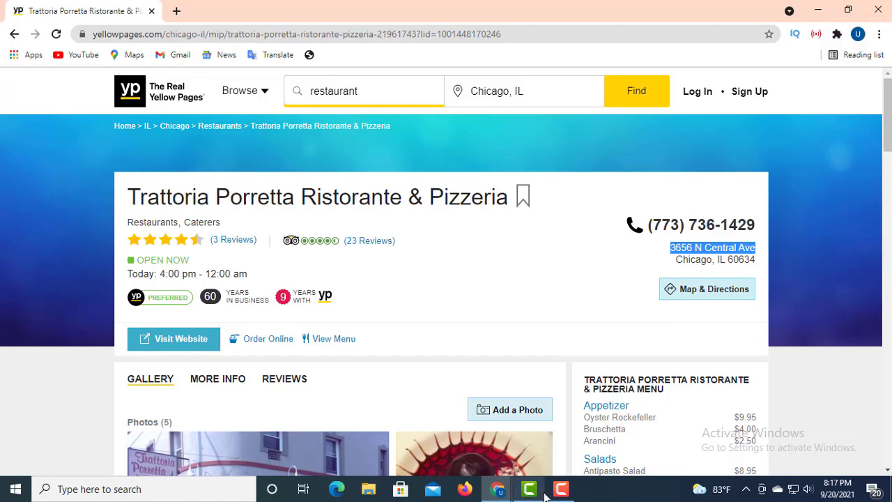
Step: Switch back to the spreadsheet and paste the copied street address into cell C2
mouse_move(501, 488)
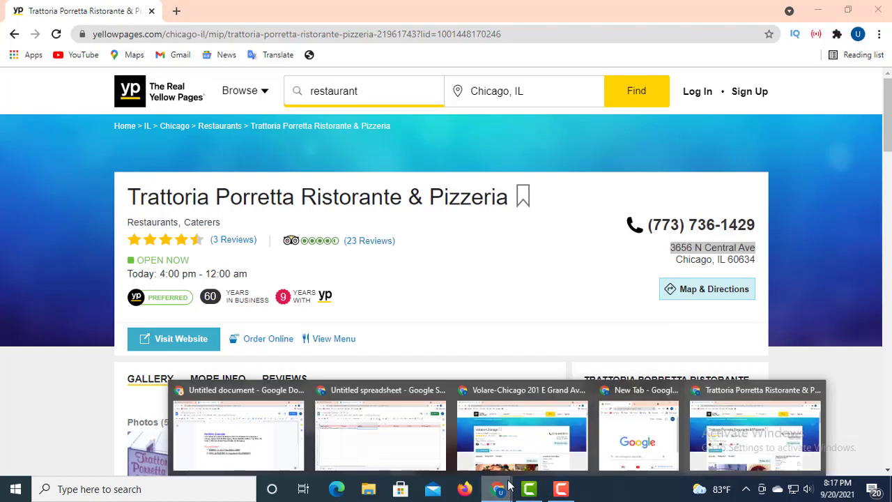
click(382, 437)
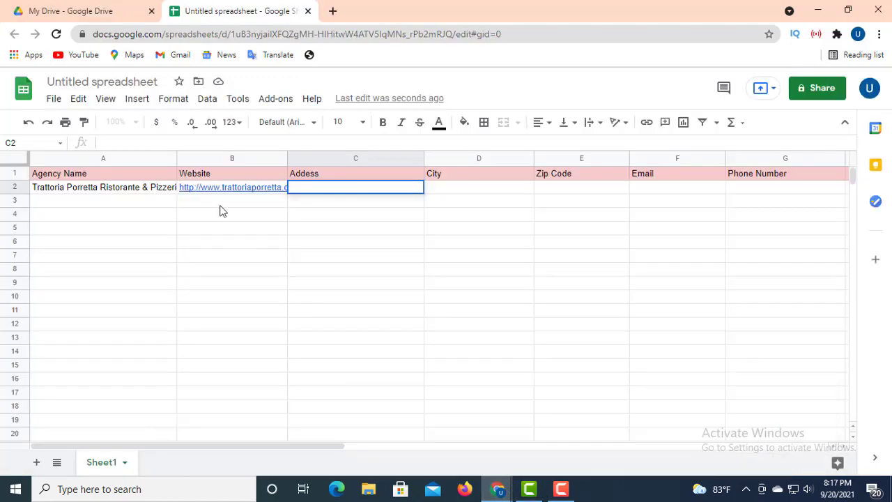
right_click(113, 140)
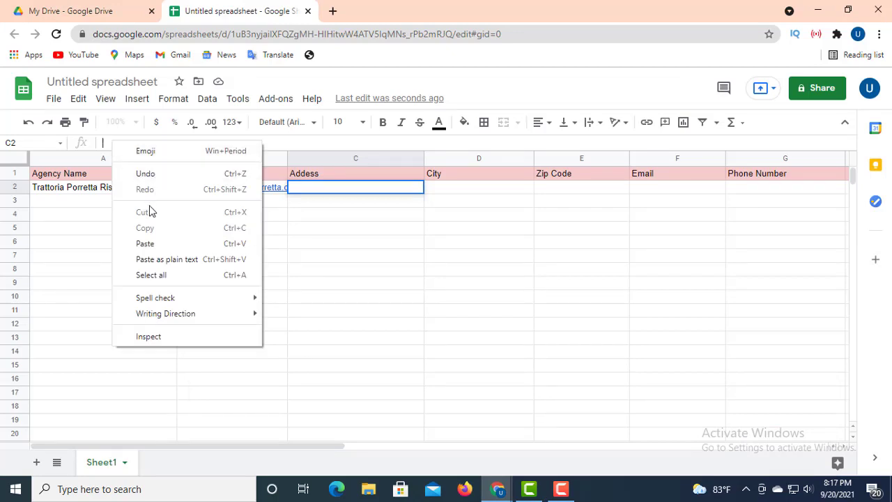
click(158, 246)
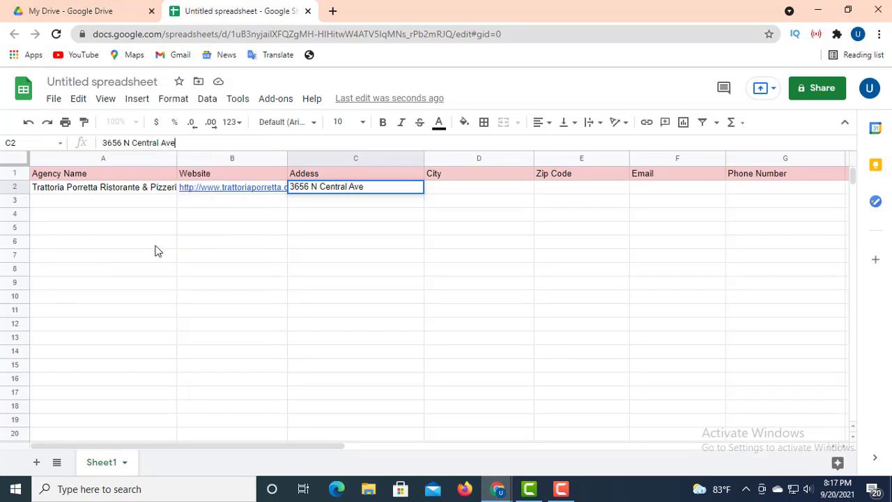
Step: Select cell D2 and copy the city name "Chicago" from the Trattoria Porretta listing on Yellow Pages
click(469, 190)
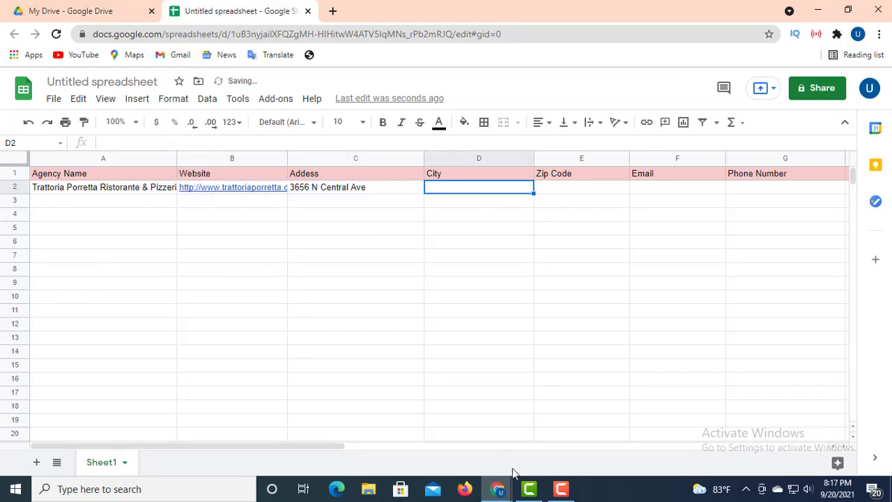
mouse_move(497, 492)
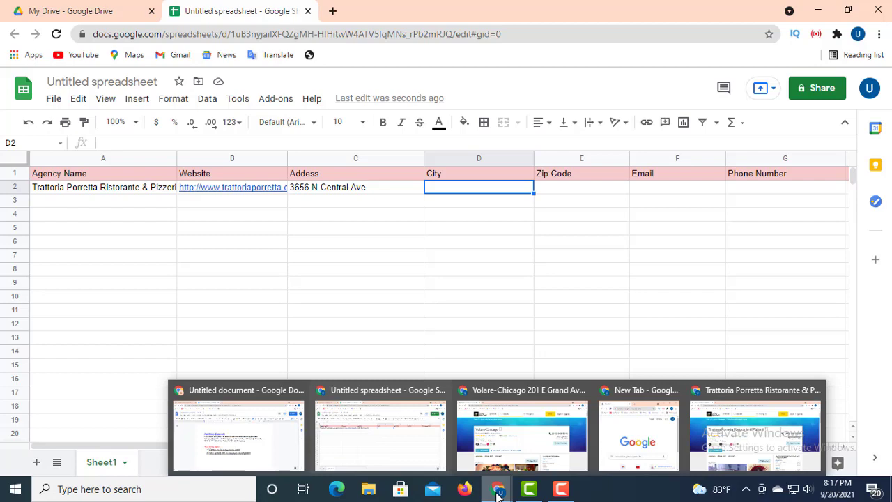
click(725, 446)
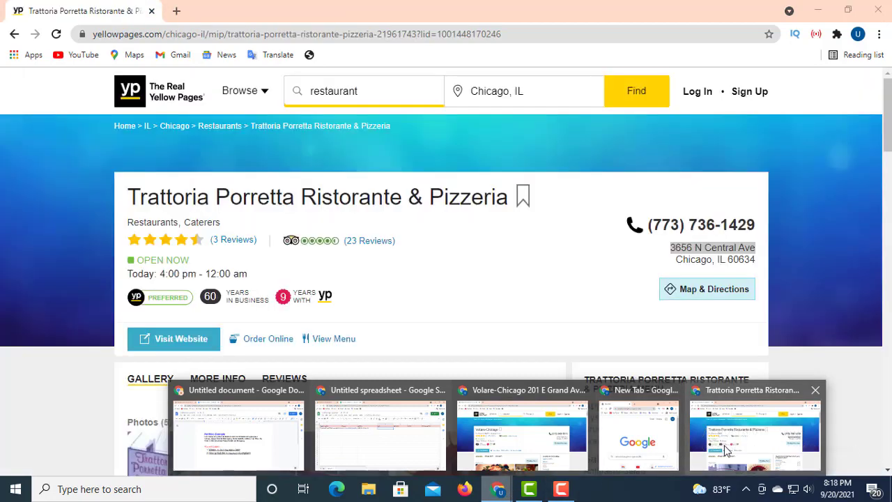
click(637, 270)
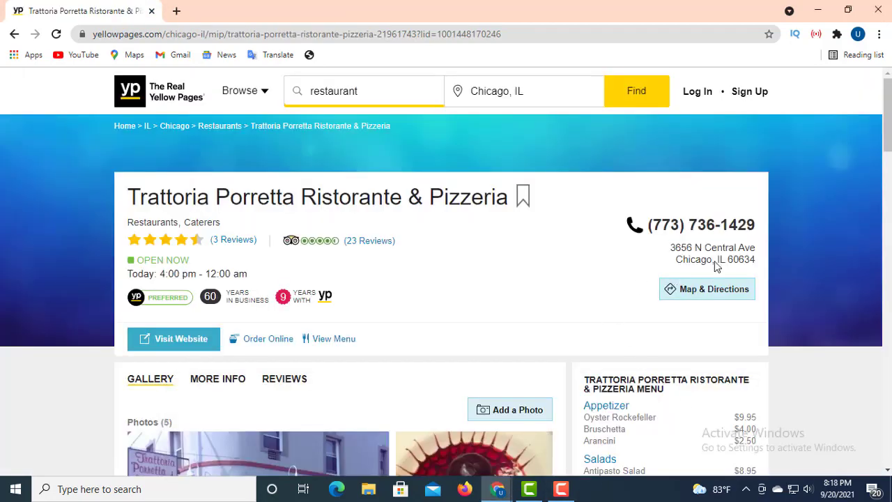
drag(714, 262, 669, 268)
click(649, 260)
drag(712, 263, 681, 266)
right_click(679, 264)
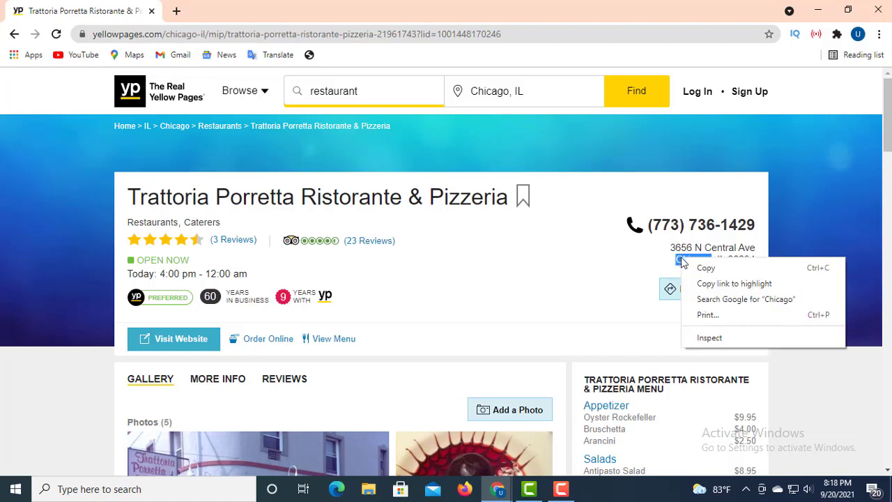
click(706, 268)
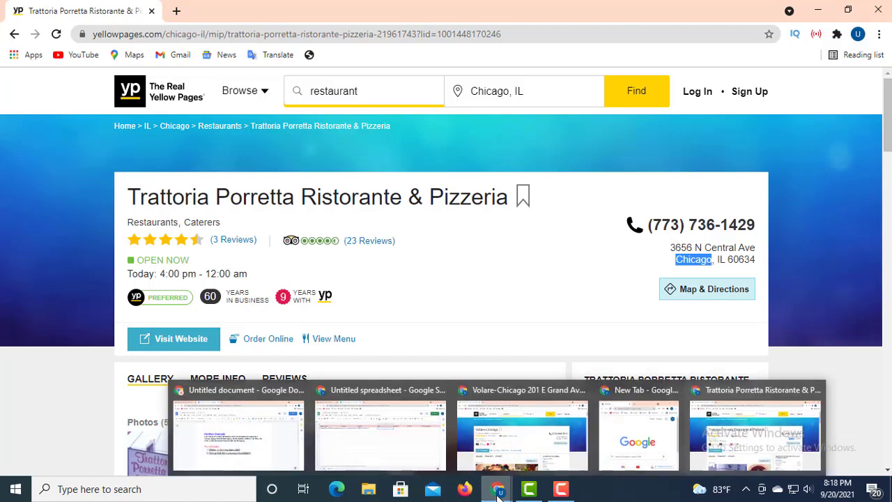
Step: Switch back to the spreadsheet and paste the copied city name into cell D2
click(401, 453)
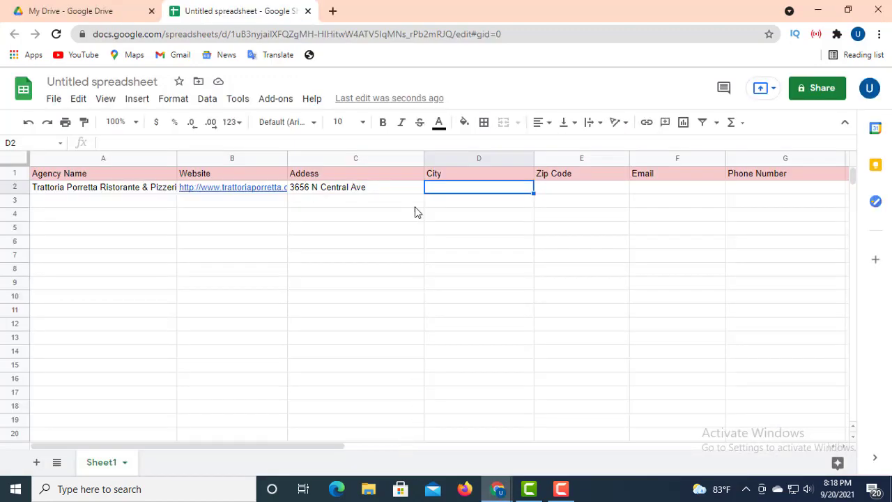
right_click(460, 194)
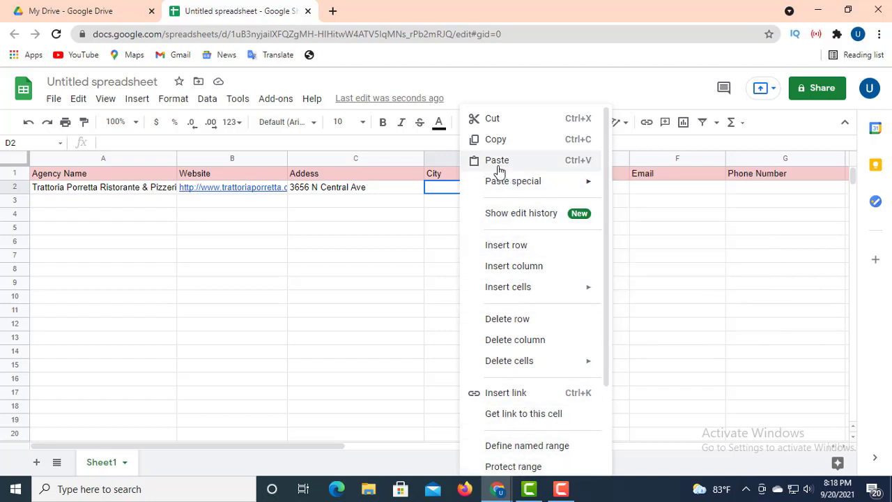
click(129, 141)
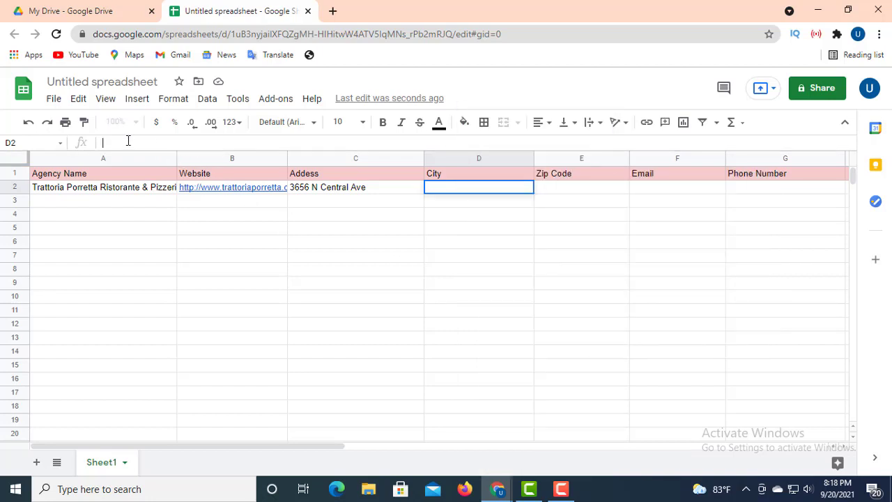
right_click(128, 142)
click(173, 246)
Step: Clear the "Zip Code" header text from cell E1
click(579, 174)
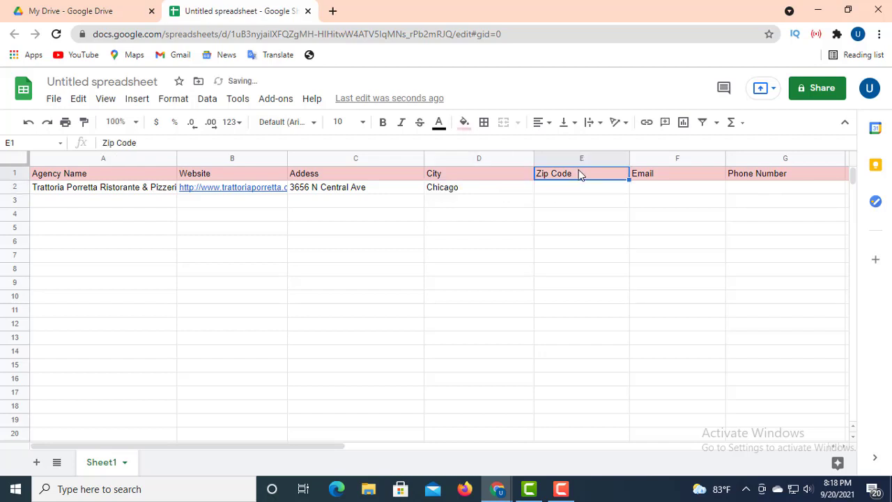
key(Delete)
text(S)
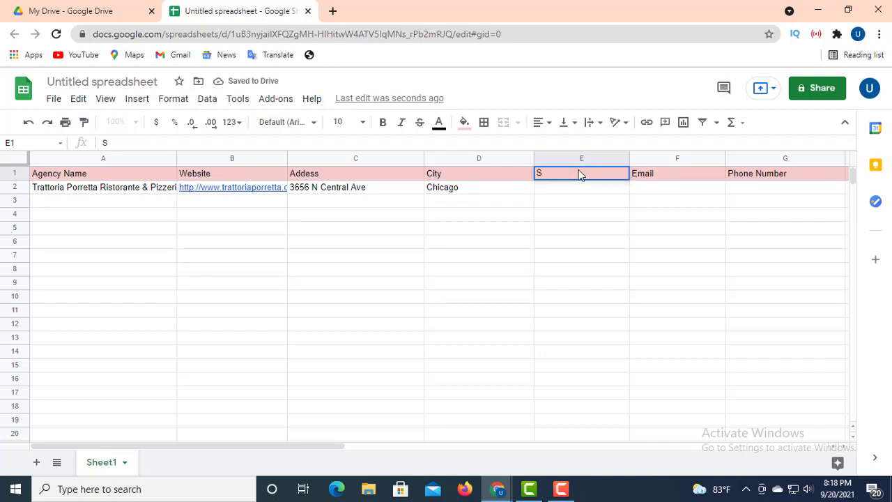
key(BackSpace)
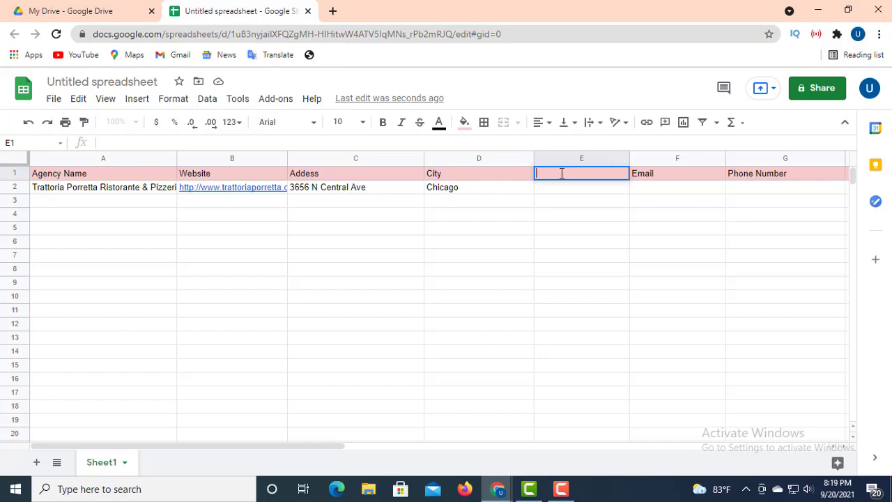
Step: Check the required fields in the Portfolio Example document and enter "State" in cell E2 of the spreadsheet
click(561, 194)
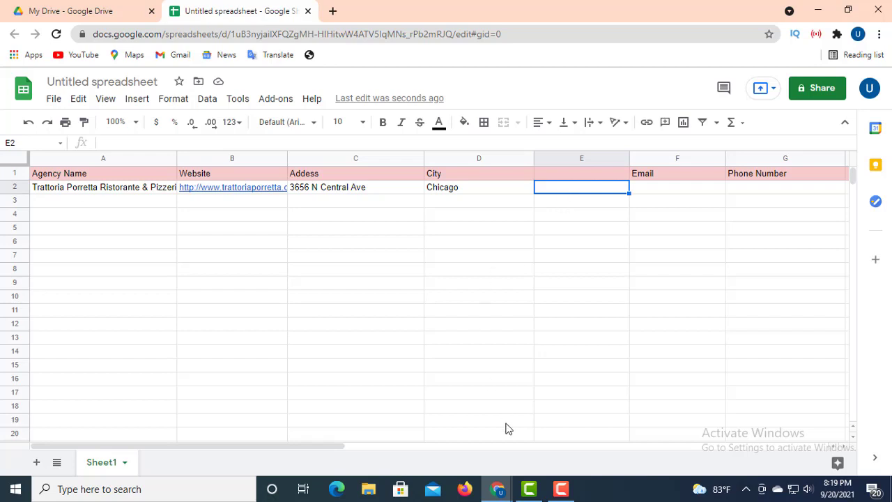
mouse_move(500, 489)
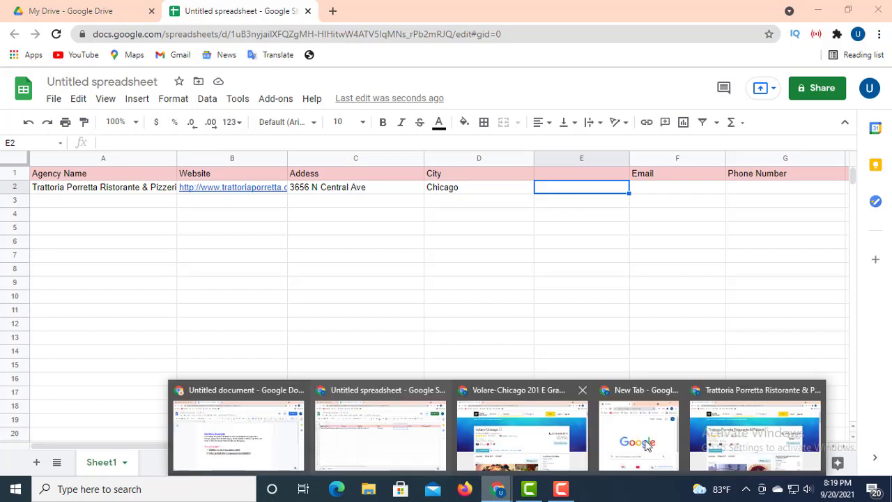
click(714, 448)
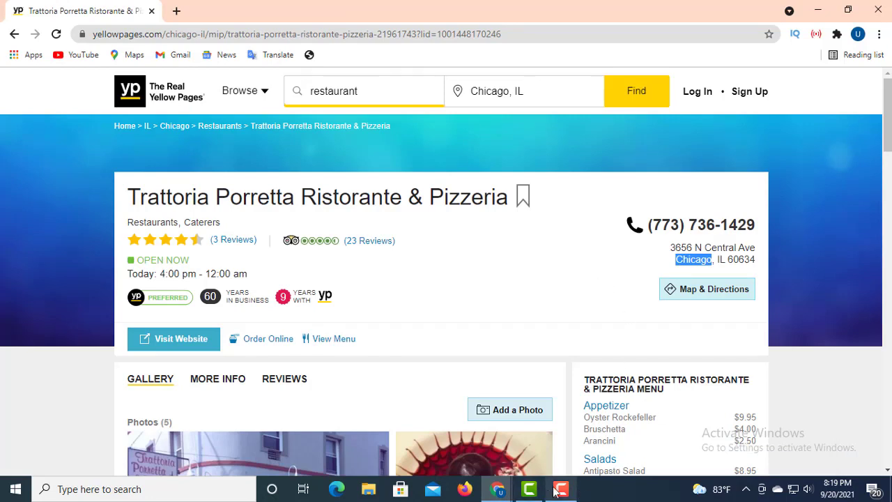
click(499, 492)
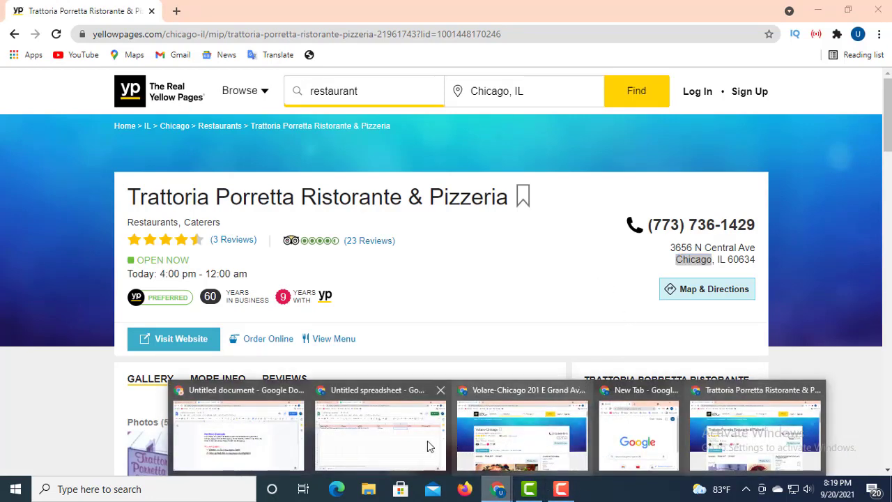
click(271, 423)
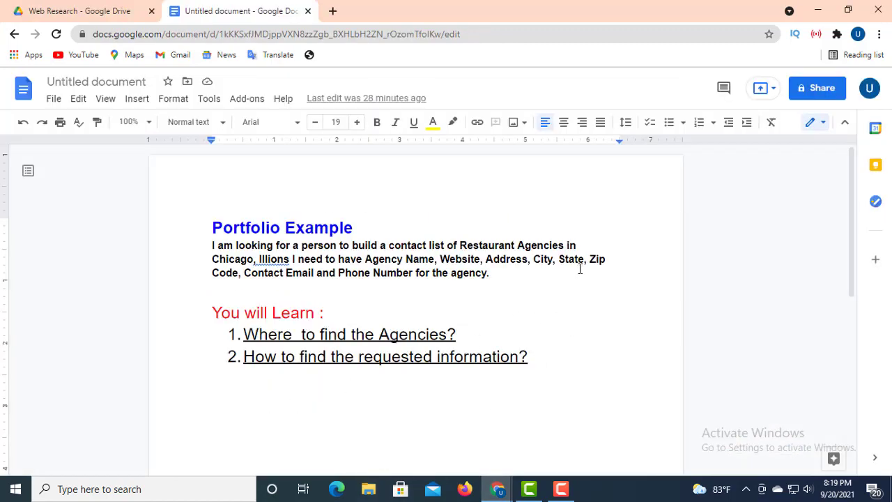
click(490, 494)
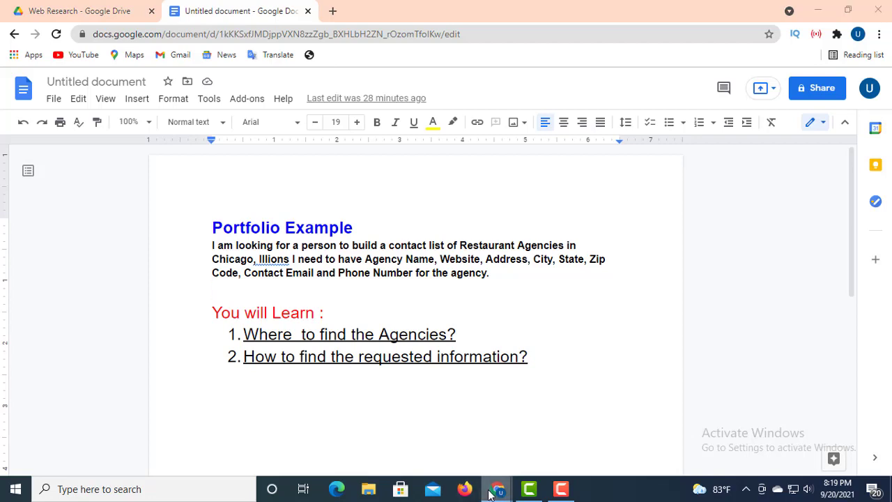
click(369, 440)
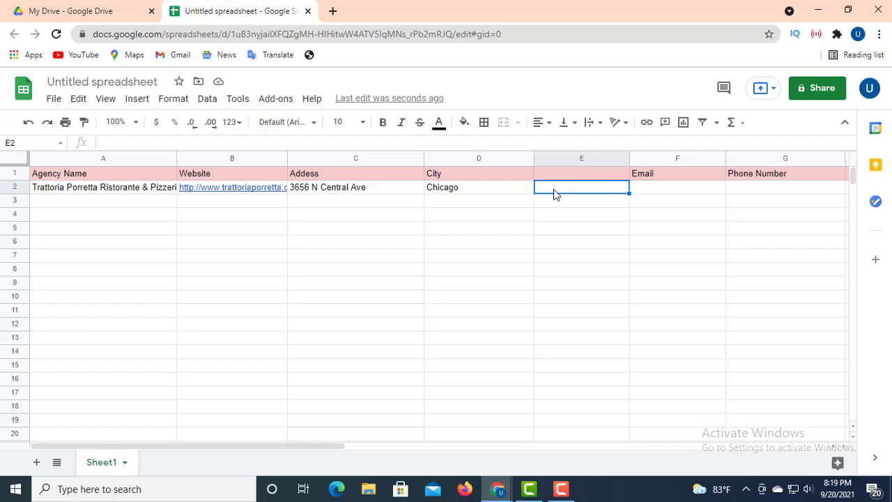
text(State)
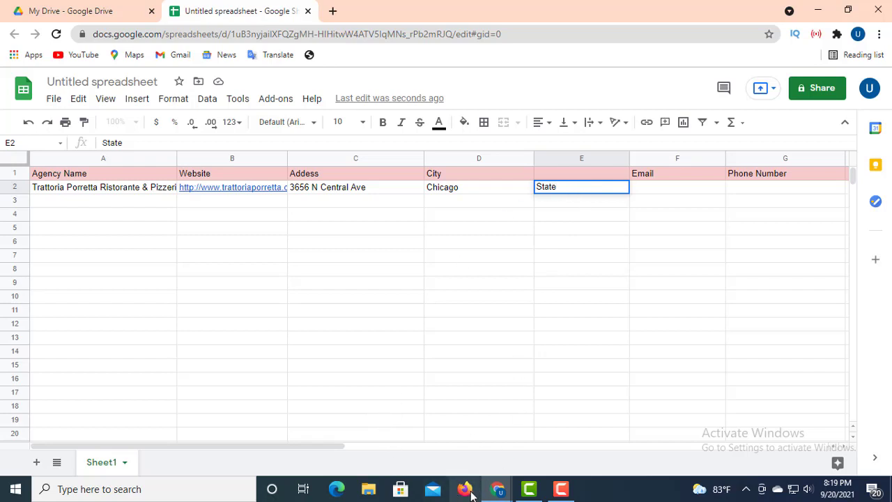
Step: Review the order of the requested fields in the Portfolio Example document and return to the spreadsheet
click(497, 492)
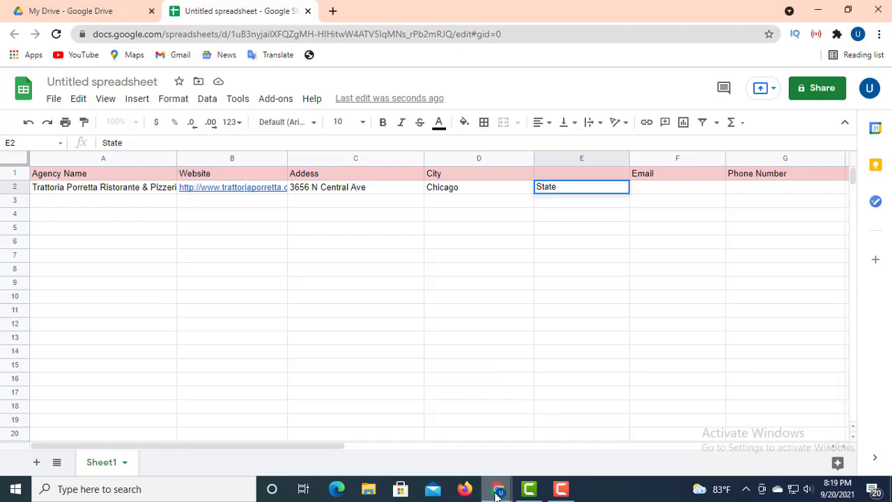
mouse_move(497, 489)
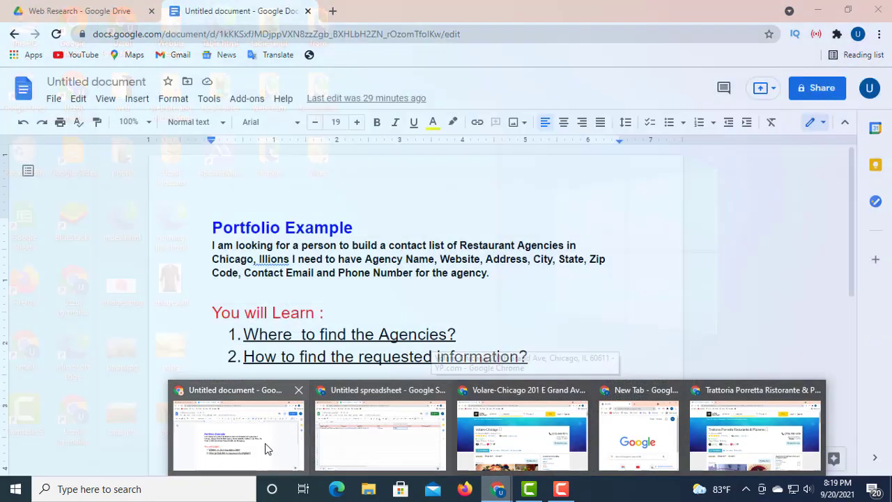
click(267, 448)
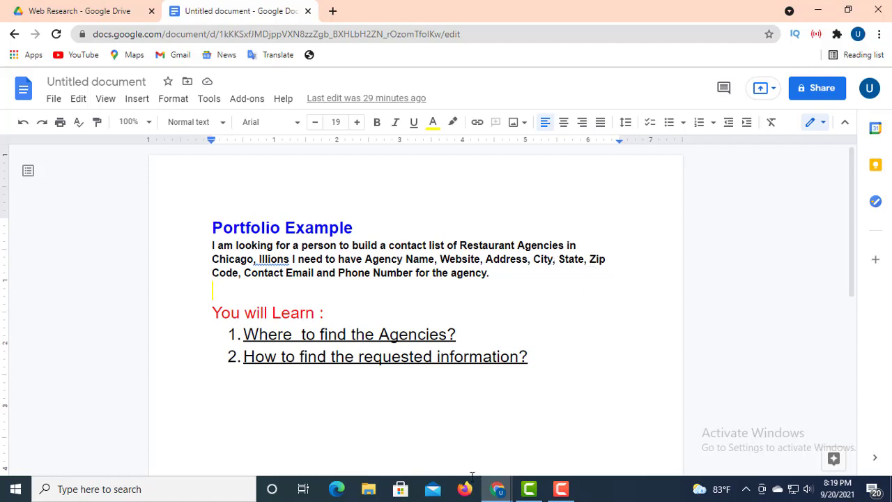
mouse_move(499, 494)
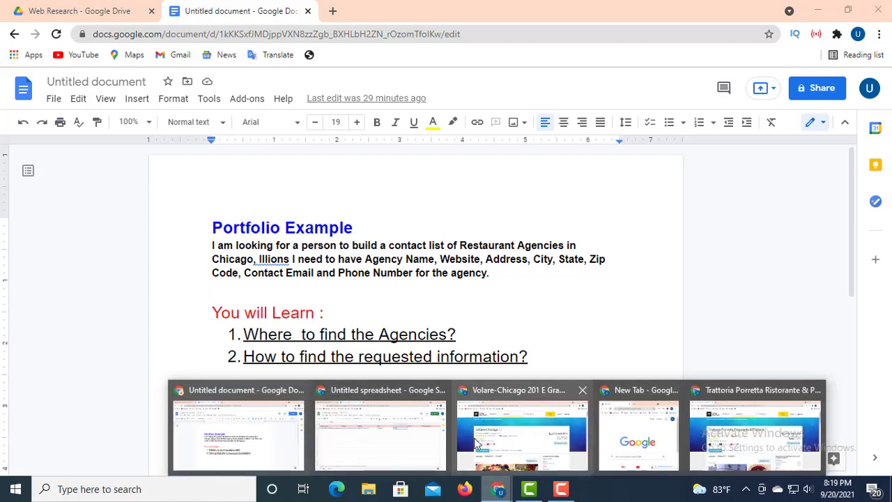
click(411, 448)
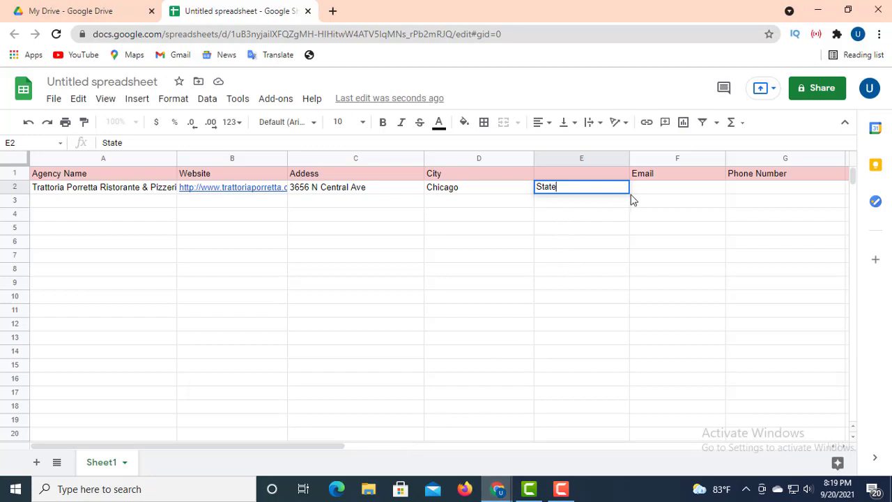
Step: Replace the "Email" header in cell F1 with "Zip Code"
click(661, 175)
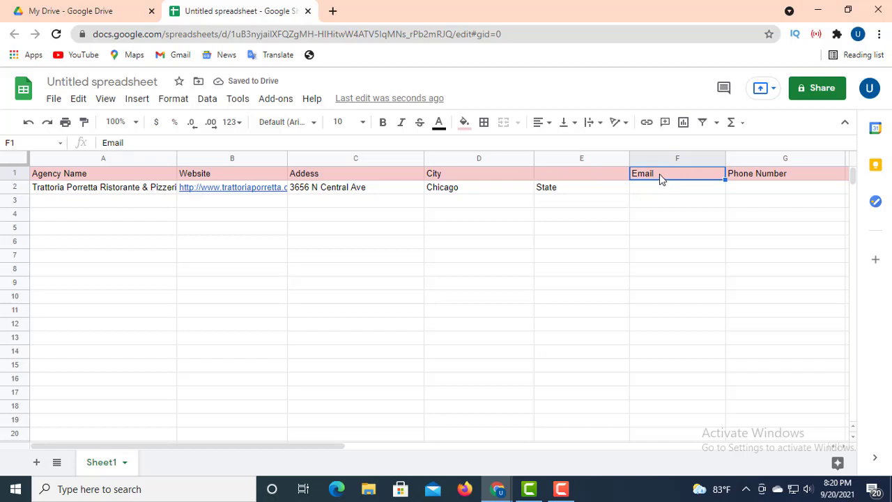
key(Delete)
text(Zz)
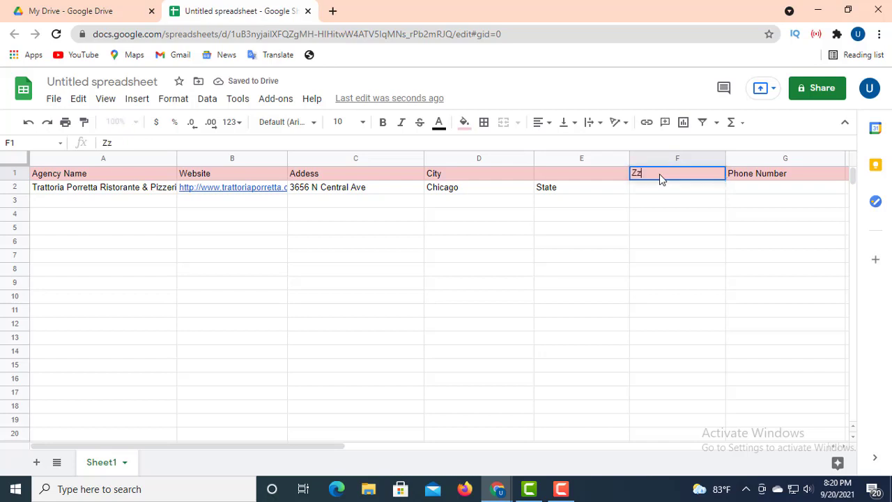
key(BackSpace)
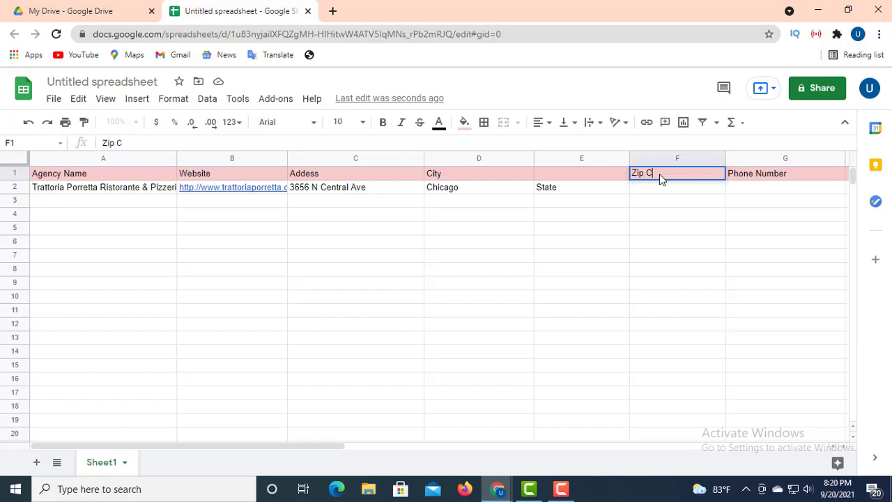
text(ode)
drag(363, 450, 436, 458)
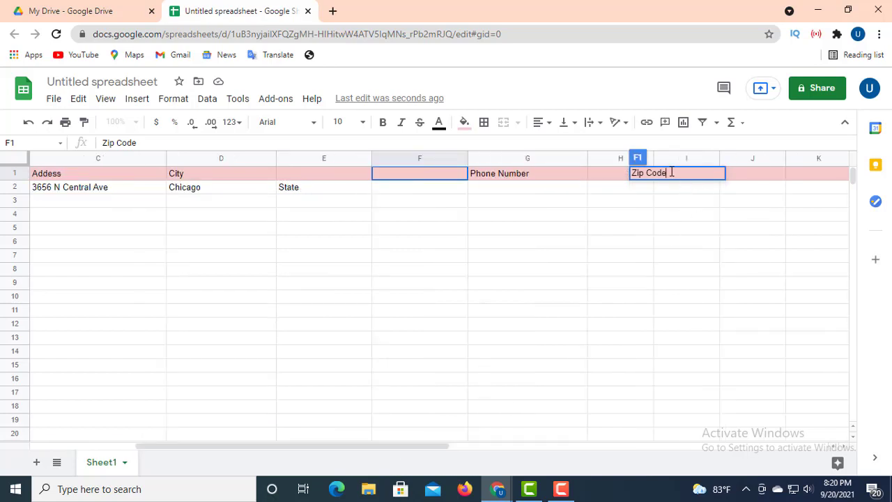
click(742, 177)
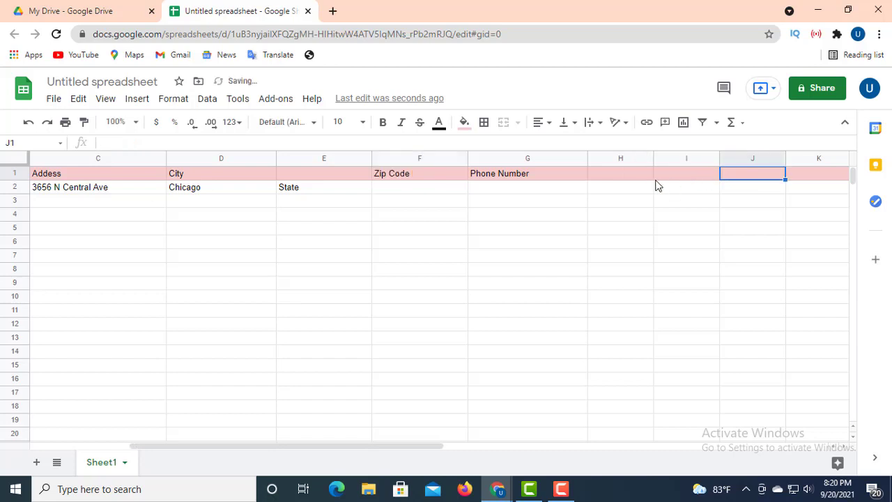
Step: Replace the "Phone Number" header in cell G1 with "Email"
click(637, 175)
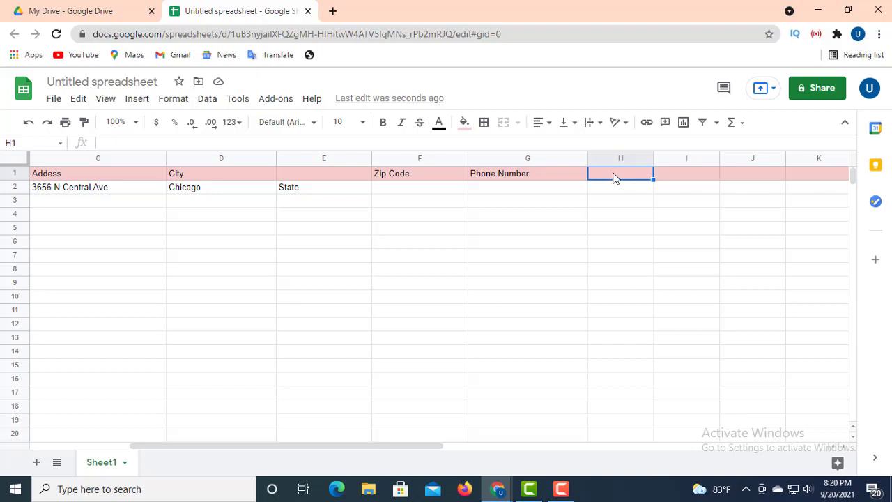
click(535, 171)
key(Delete)
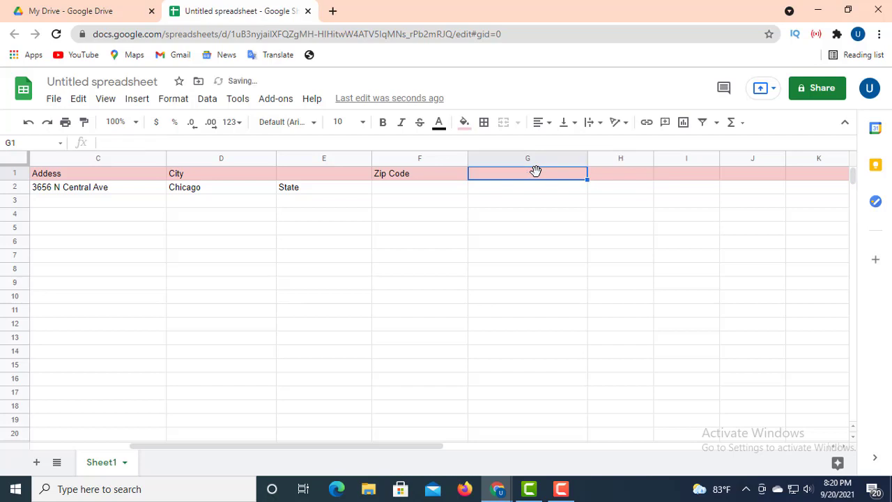
text(Emaail)
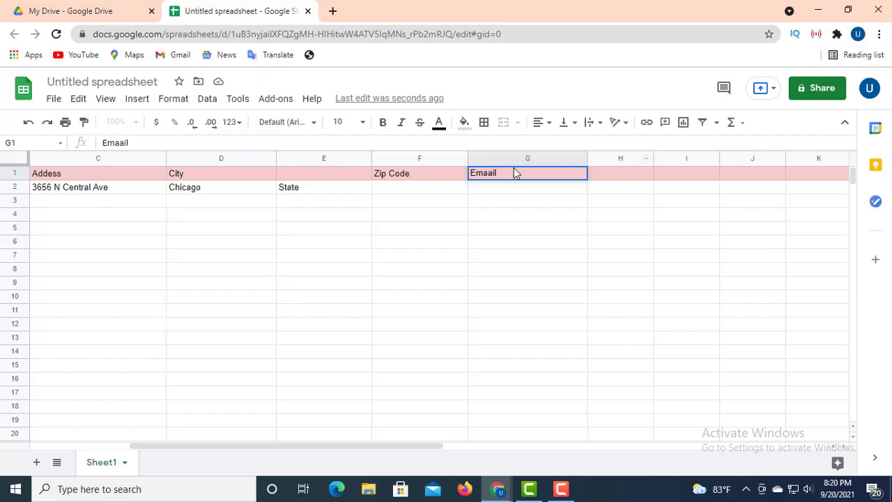
click(489, 173)
key(BackSpace)
Step: Enter the header "Phone Number" in cell H1
click(619, 177)
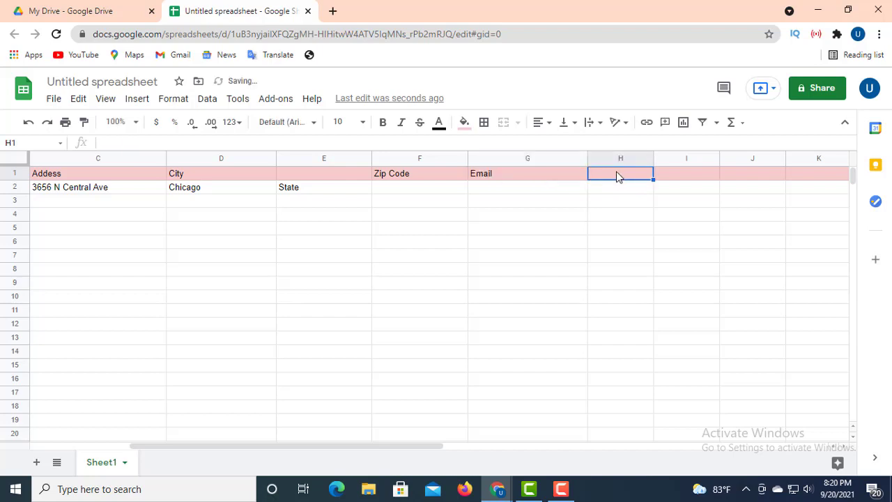
text(P)
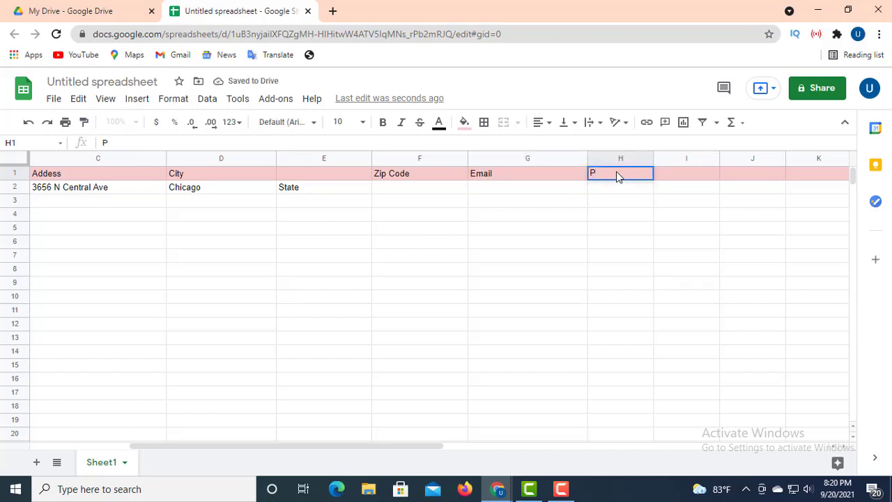
text(hone Nu)
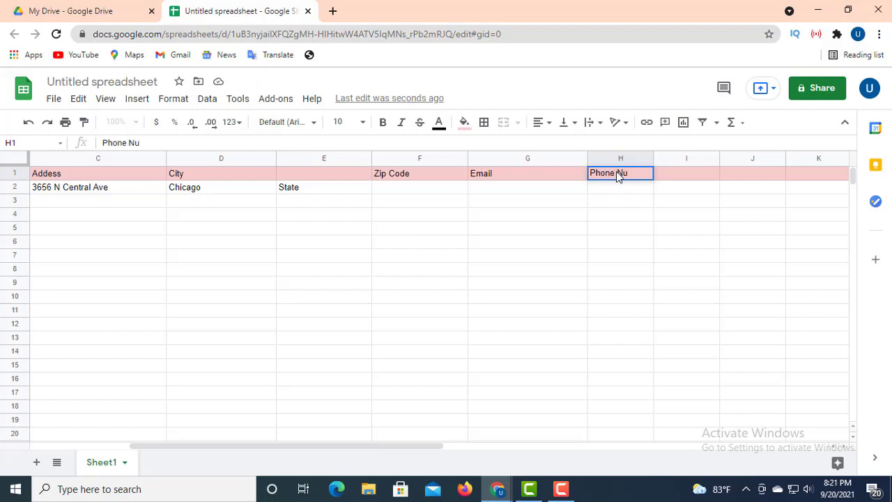
text(mbeer)
click(645, 171)
key(BackSpace)
Step: Narrow columns A, C and E slightly so that all the header columns fit in view
drag(235, 445, 84, 429)
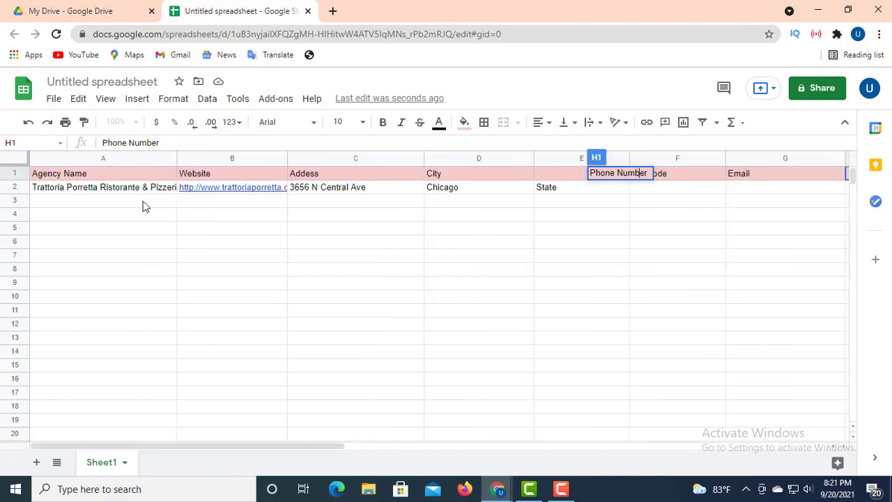
drag(174, 160, 151, 159)
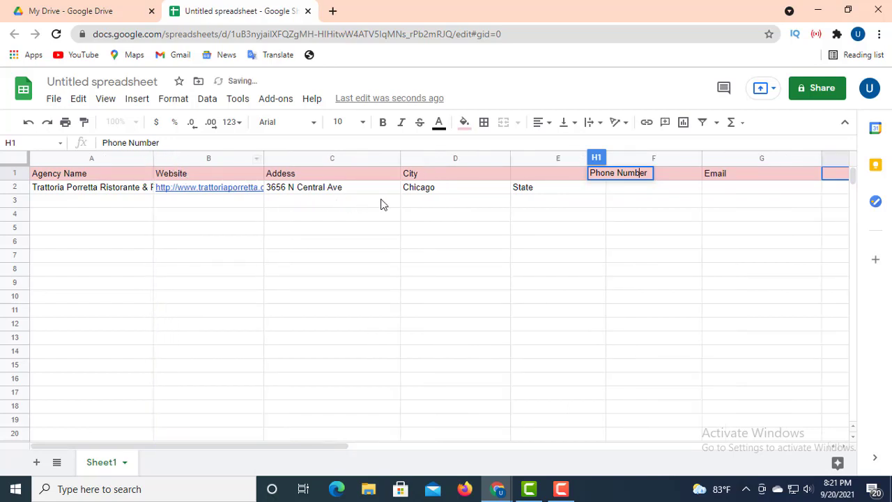
drag(398, 159, 369, 163)
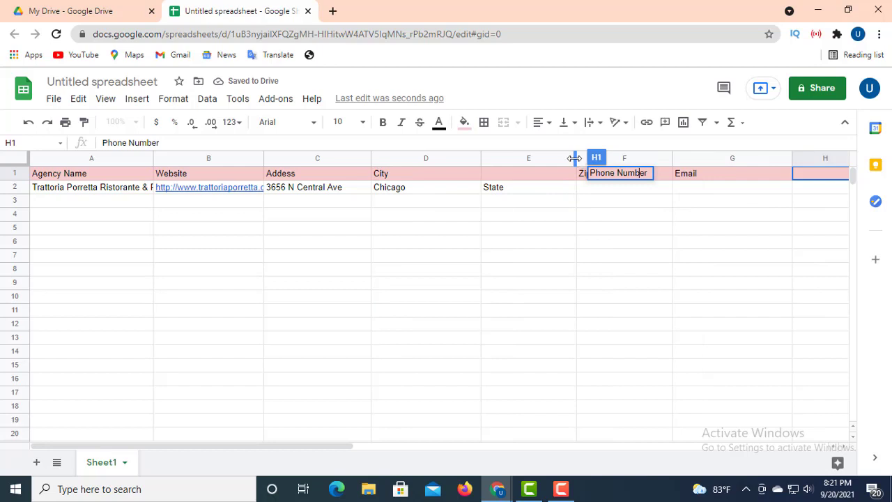
drag(574, 158, 549, 162)
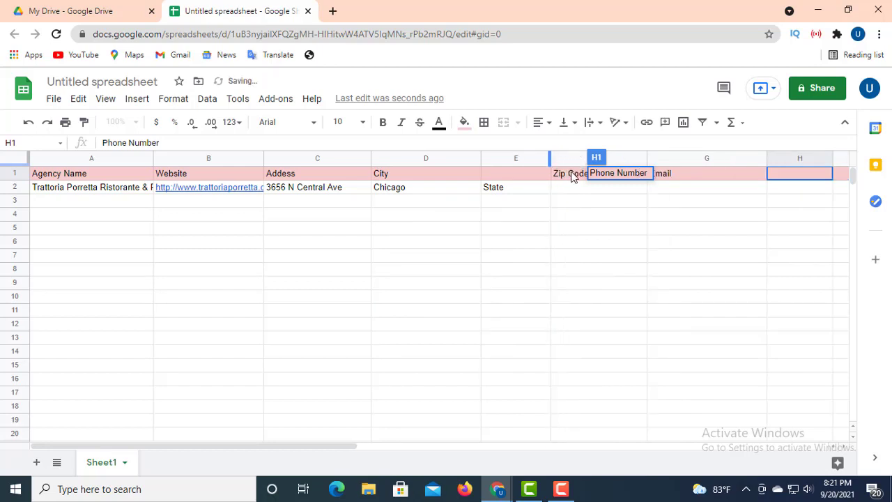
click(721, 192)
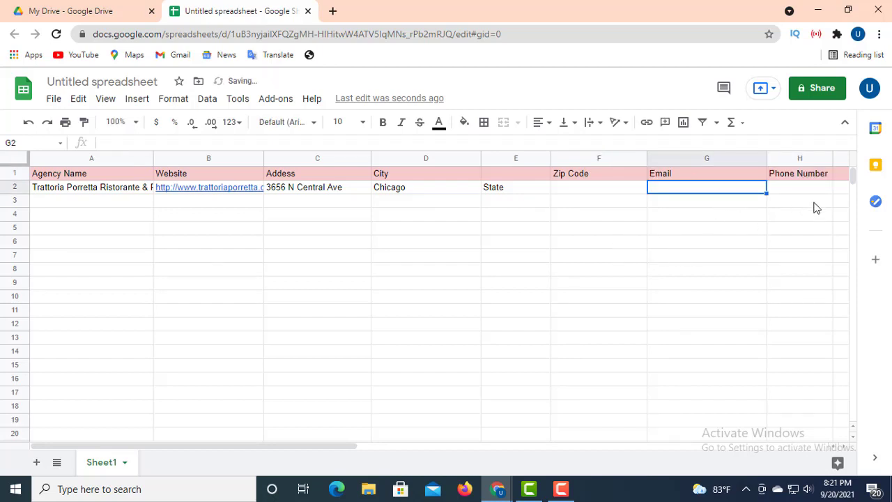
click(631, 262)
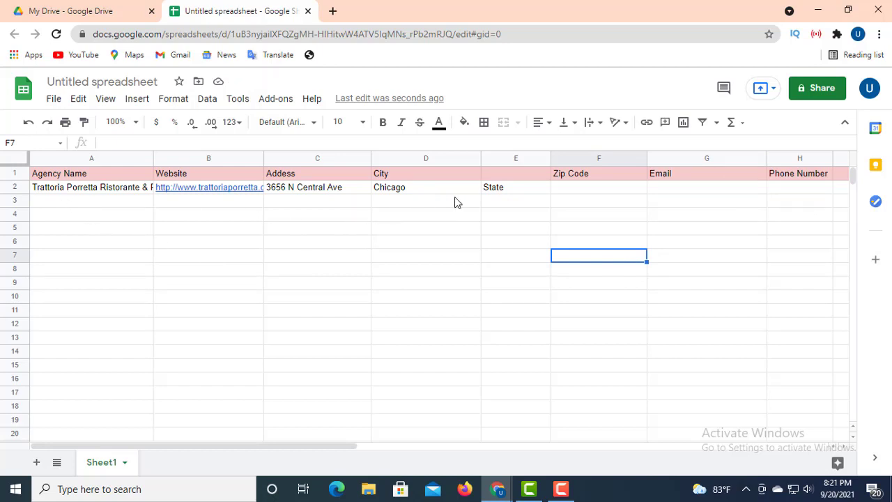
Step: Enter the header "state" in cell E1 and clear the misplaced "State" text from cell E2
click(501, 172)
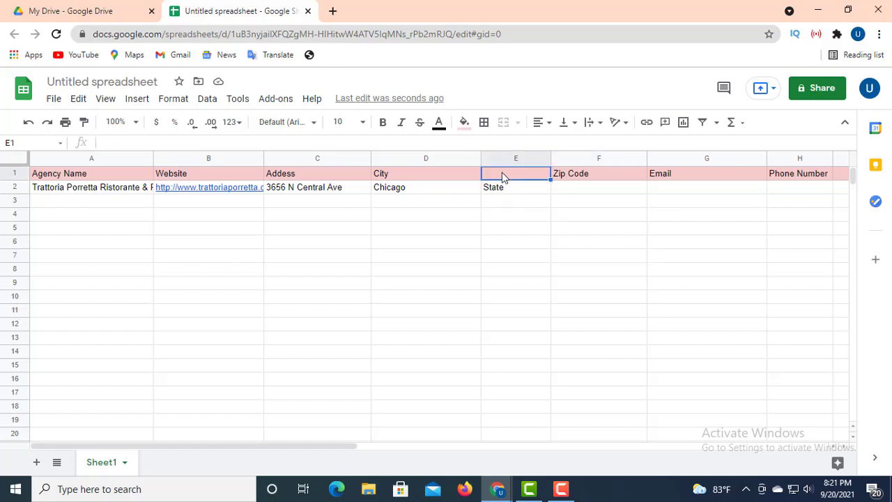
text(state)
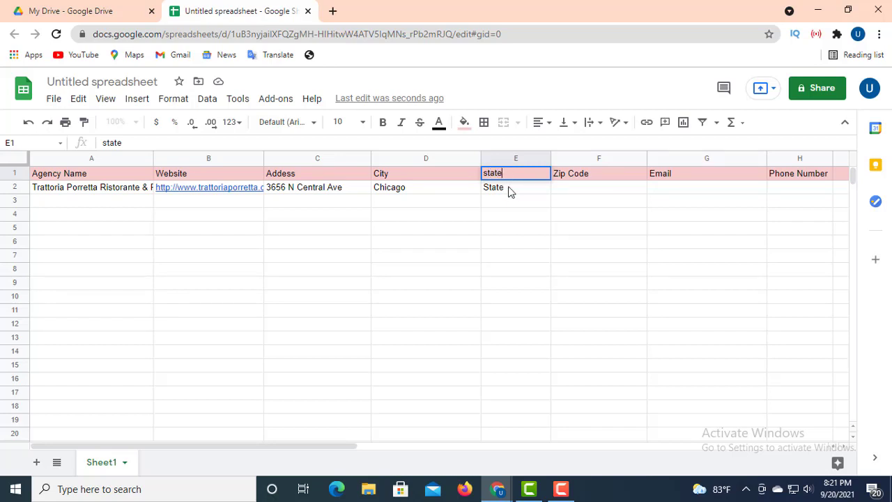
click(509, 192)
key(BackSpace)
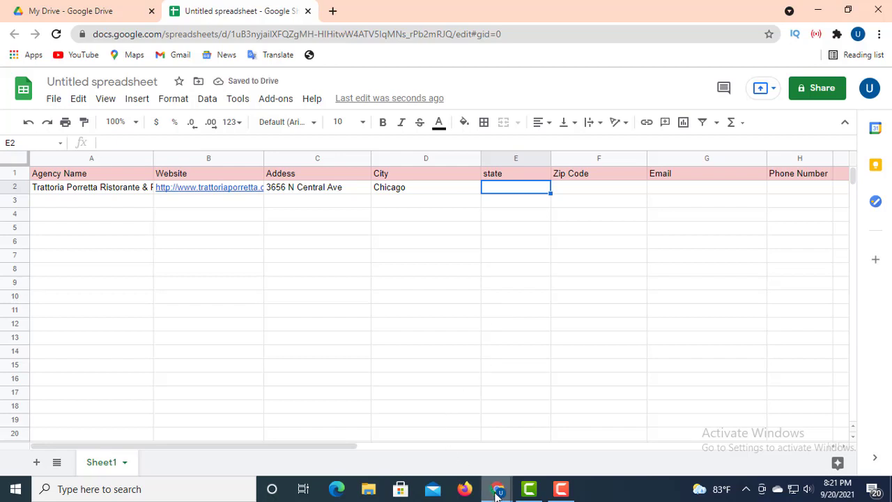
Step: Enter "IL" as the restaurant's state in cell E2
mouse_move(496, 493)
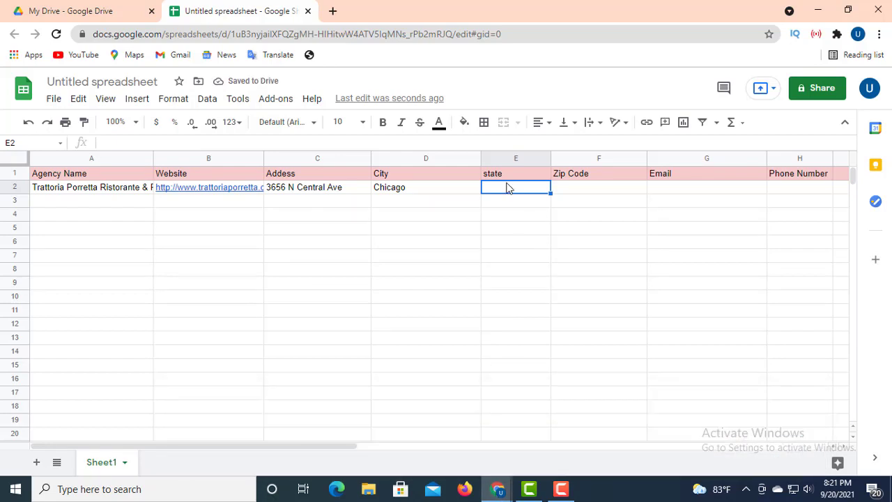
click(112, 143)
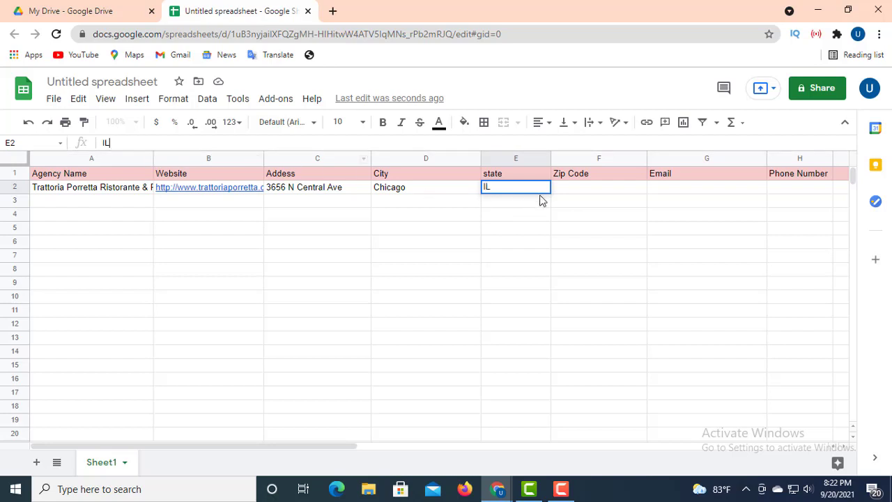
click(568, 194)
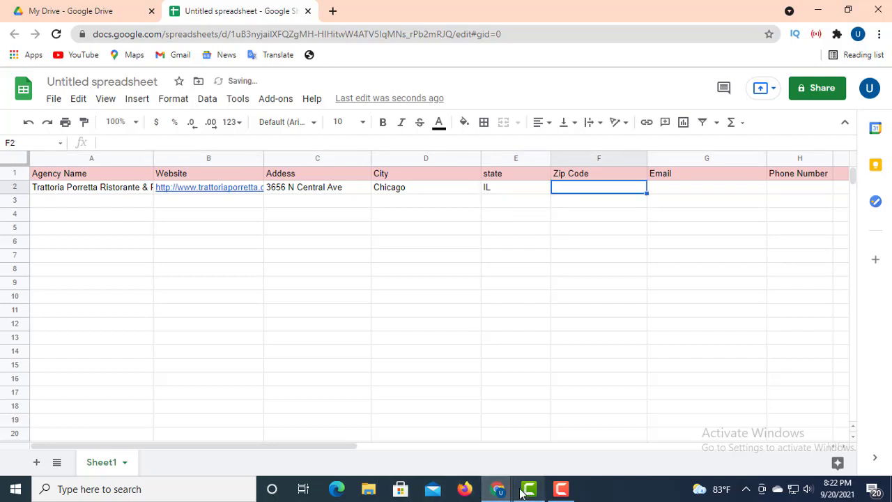
Step: Copy the zip code from the Trattoria Porretta Ristorante & Pizzeria listing on Yellow Pages
mouse_move(496, 489)
click(739, 452)
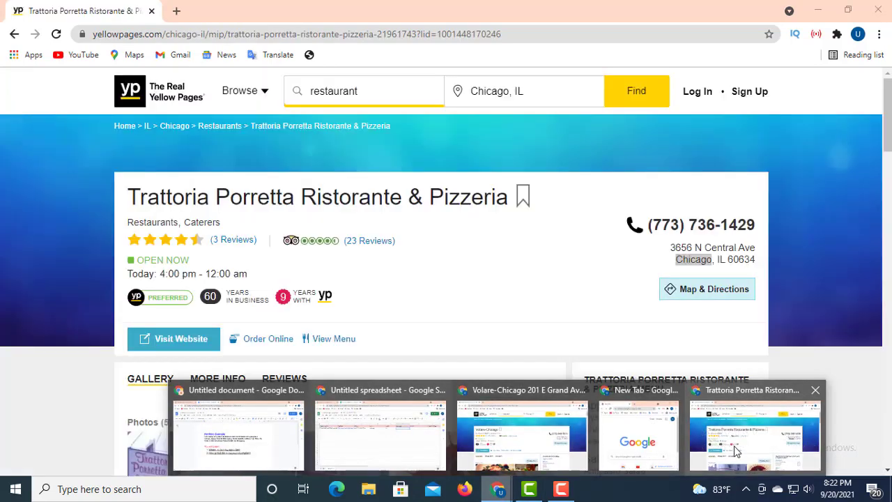
drag(713, 259, 593, 252)
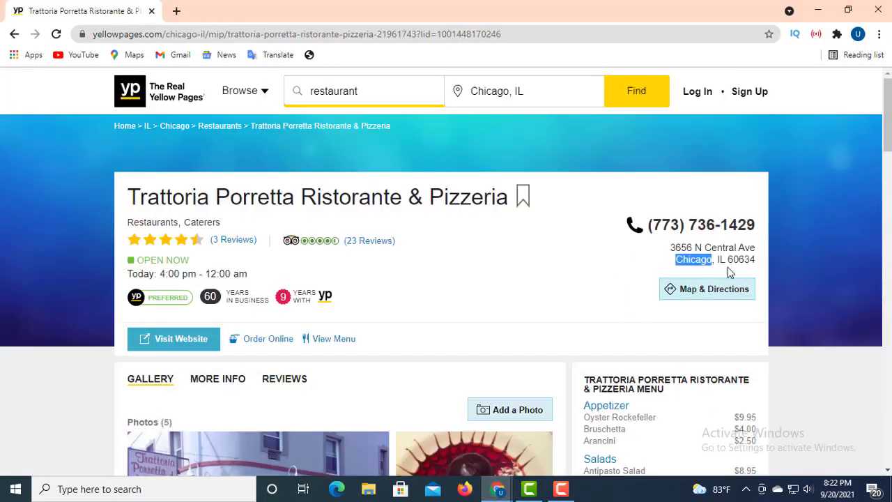
drag(727, 259, 754, 263)
key(ctrl+c)
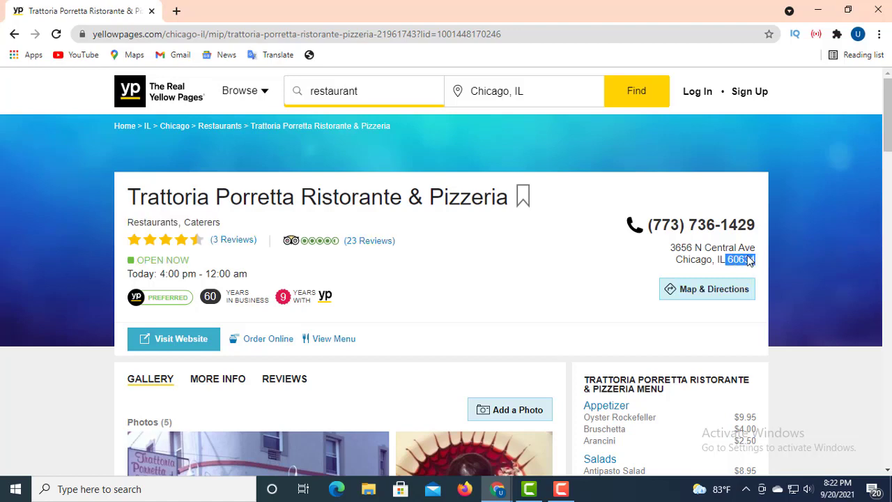
right_click(738, 258)
click(761, 267)
Step: Return to the spreadsheet and paste the copied zip code into cell F2
mouse_move(498, 493)
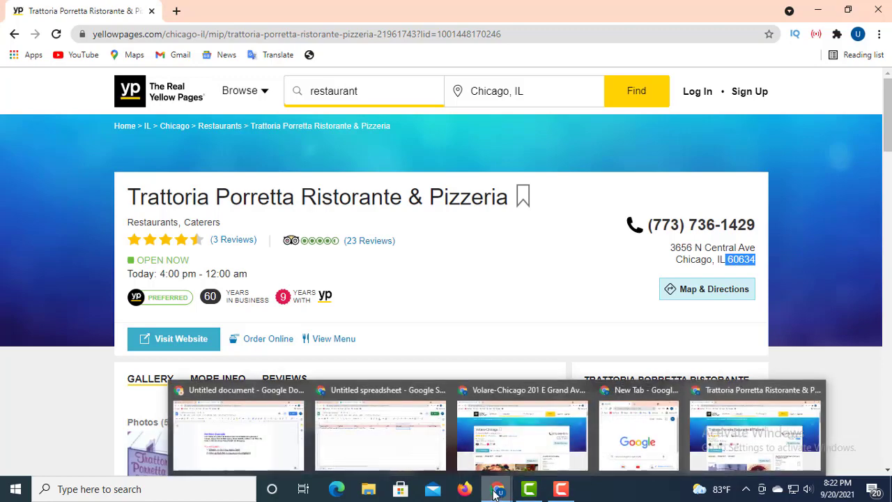
click(373, 449)
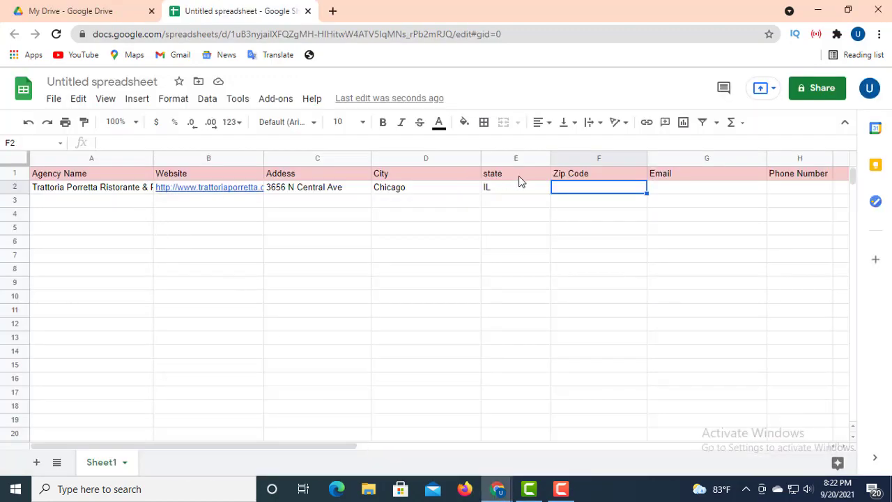
click(111, 142)
right_click(109, 141)
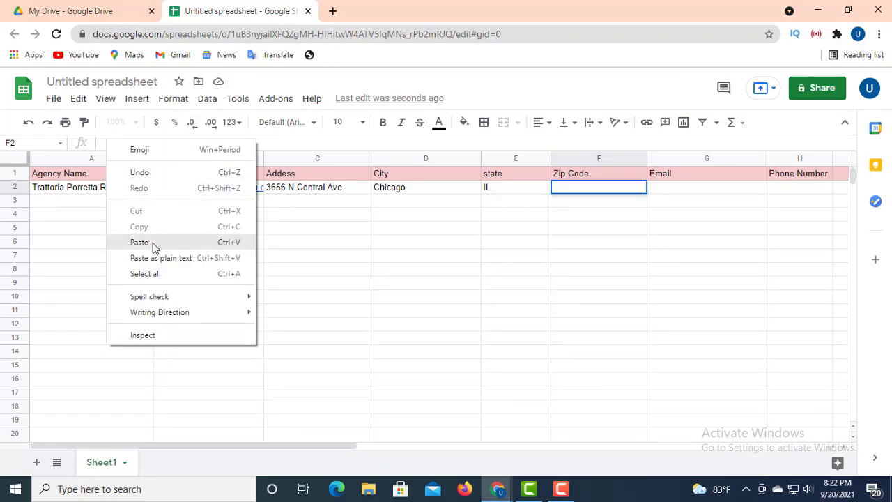
click(150, 244)
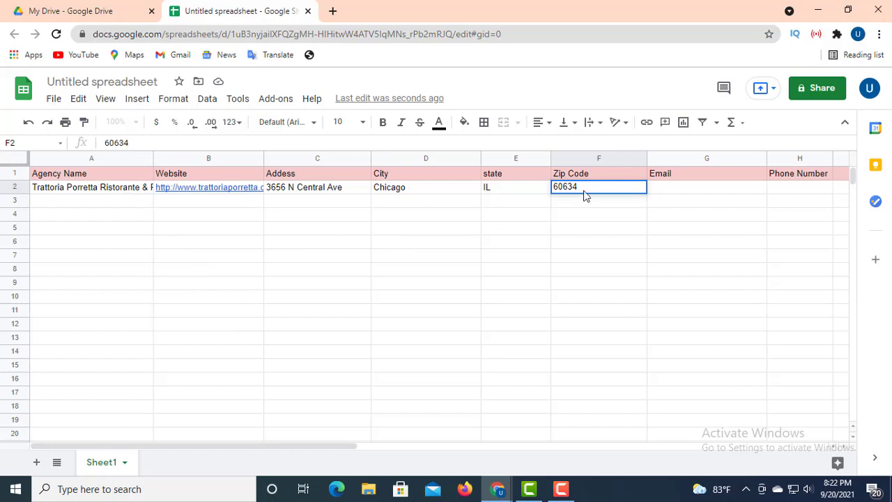
click(682, 189)
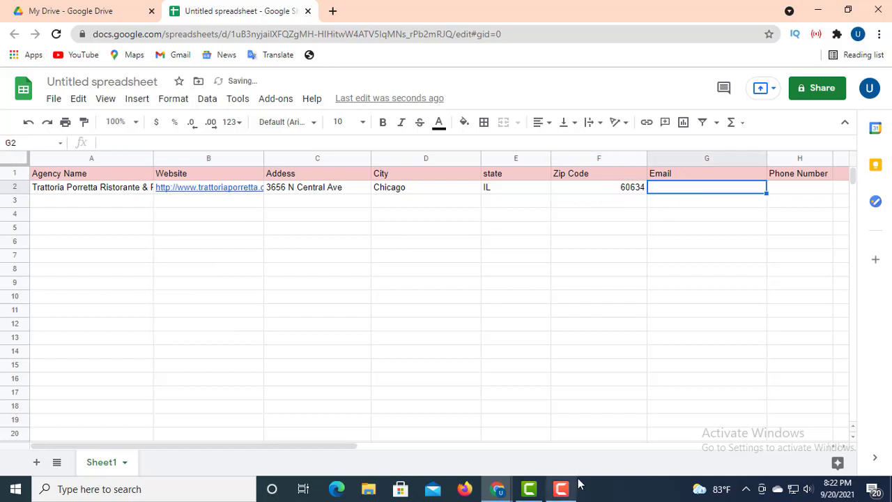
Step: Copy the business email address from the Volare-Chicago listing on Yellow Pages and paste it into cell G2 of the spreadsheet
mouse_move(500, 491)
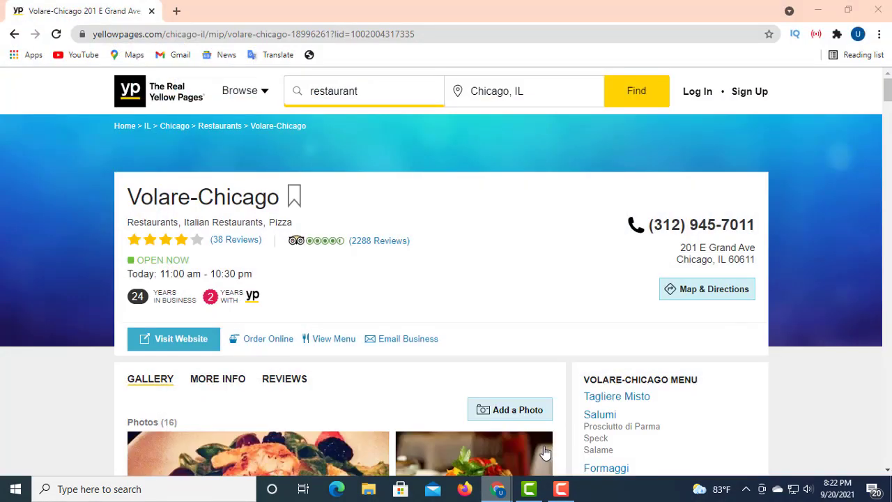
click(522, 434)
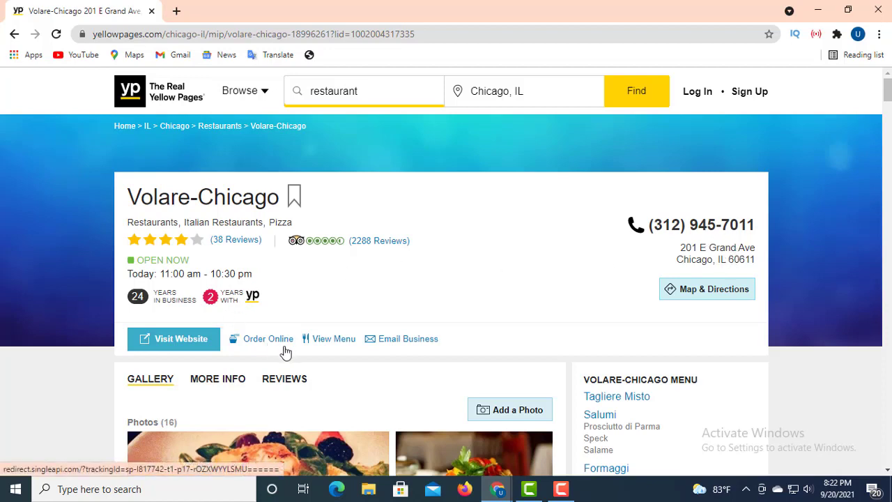
right_click(392, 340)
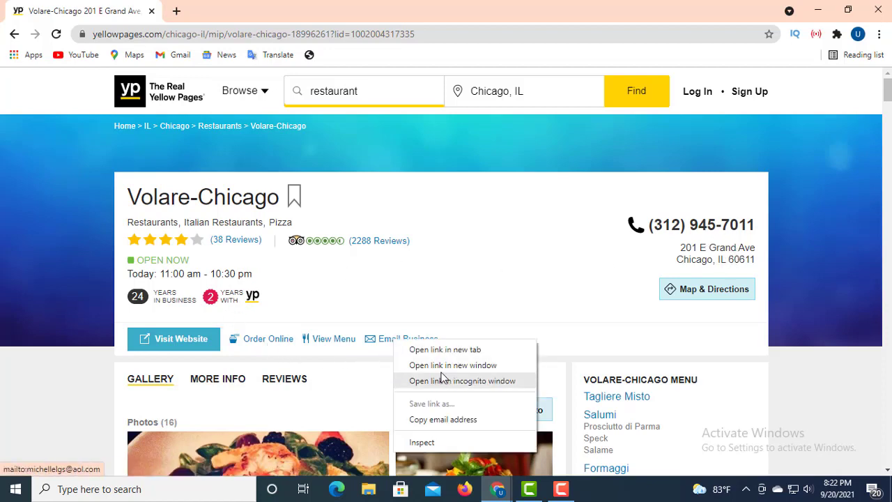
click(440, 420)
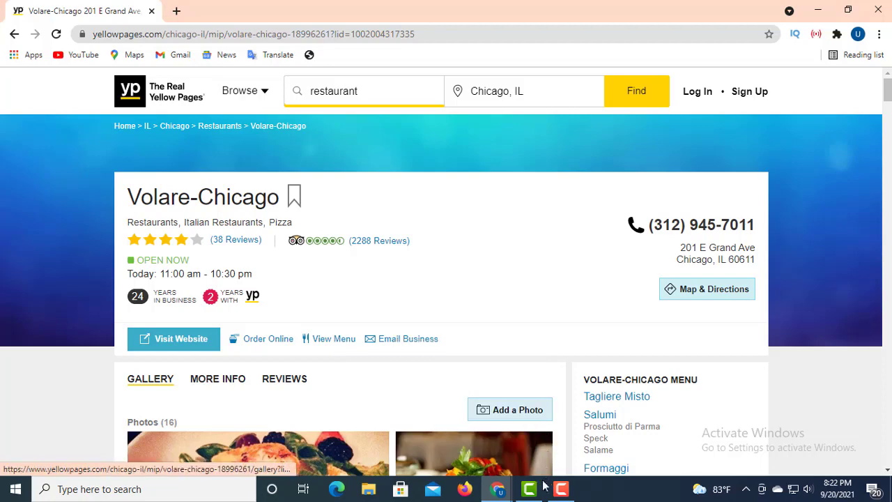
mouse_move(498, 494)
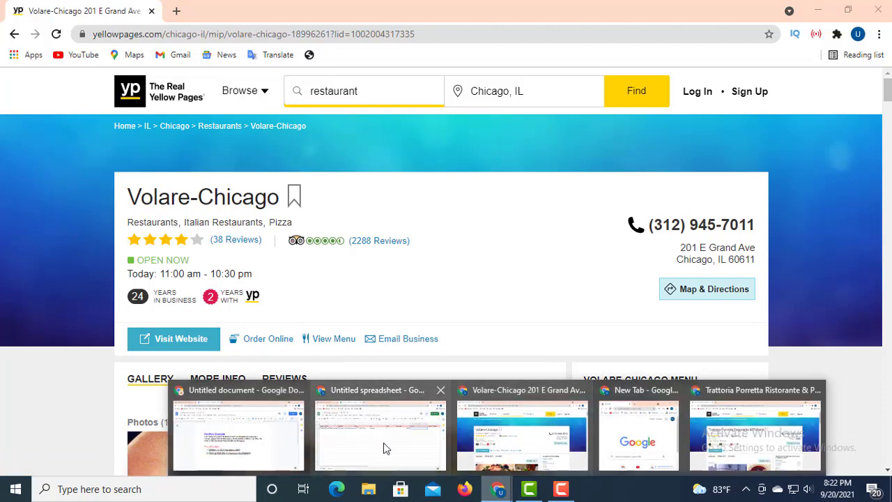
click(380, 436)
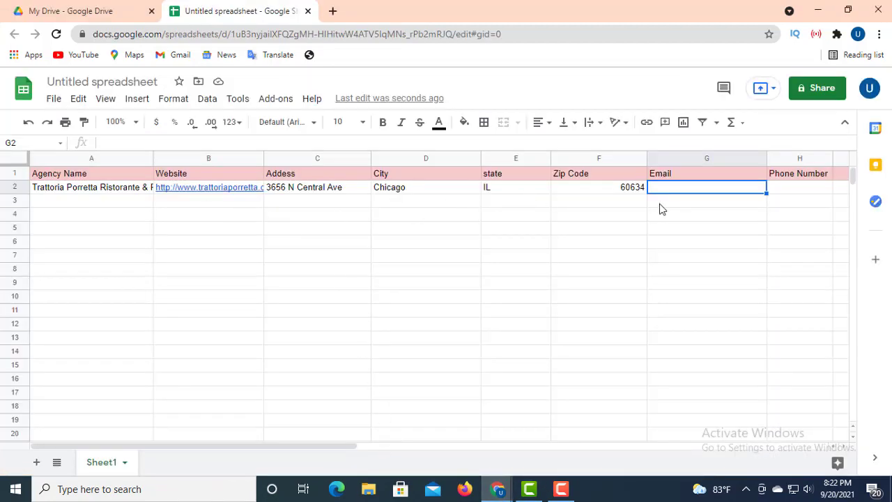
right_click(106, 143)
click(172, 246)
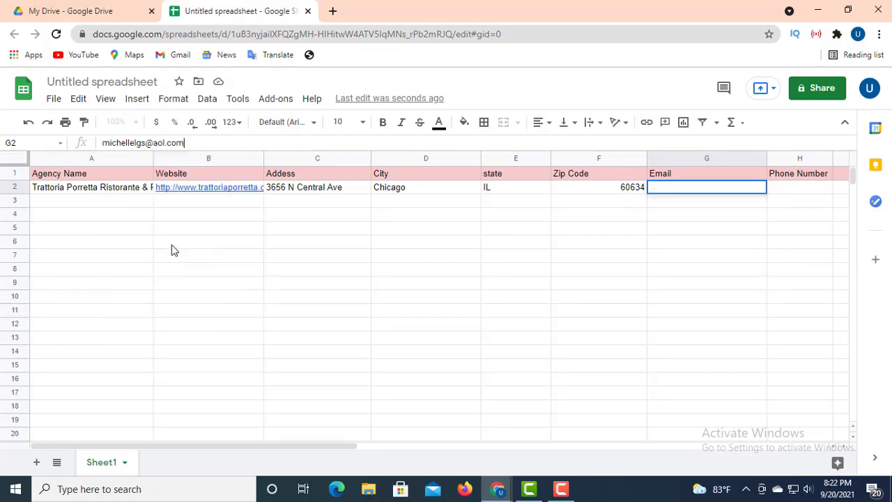
click(798, 189)
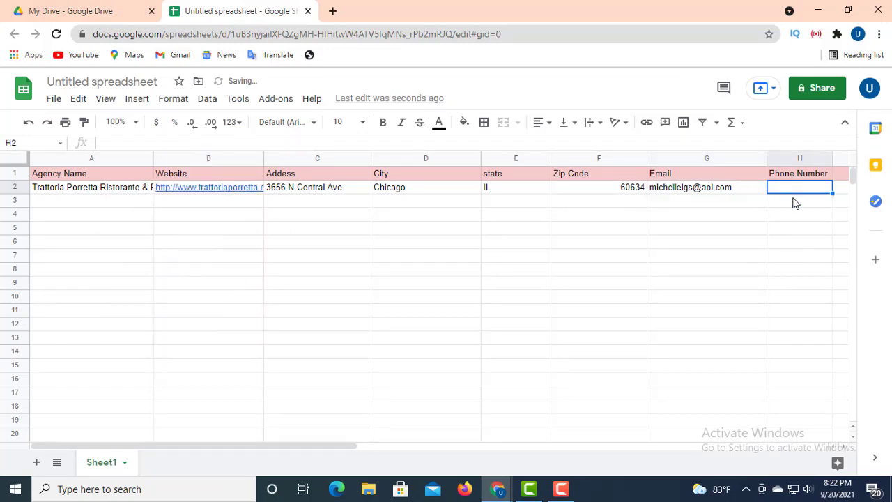
Step: Switch to the Trattoria Porretta Ristorante & Pizzeria listing on Yellow Pages and copy its phone number
mouse_move(495, 491)
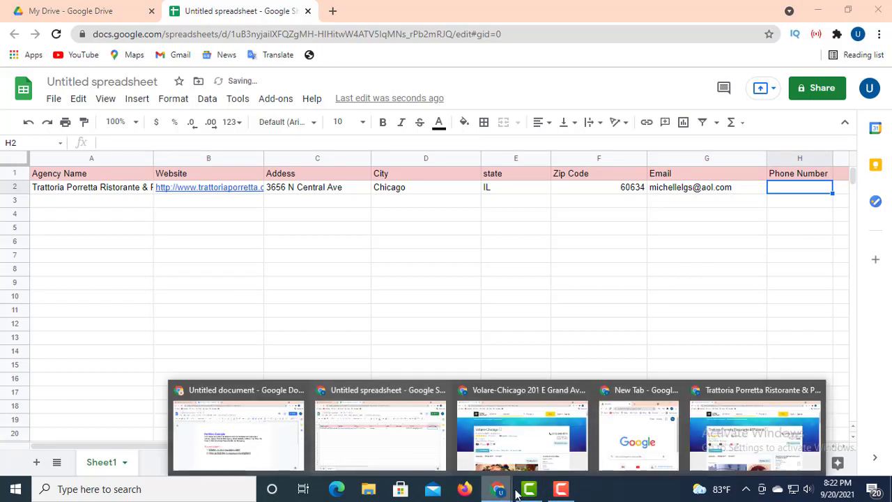
click(697, 446)
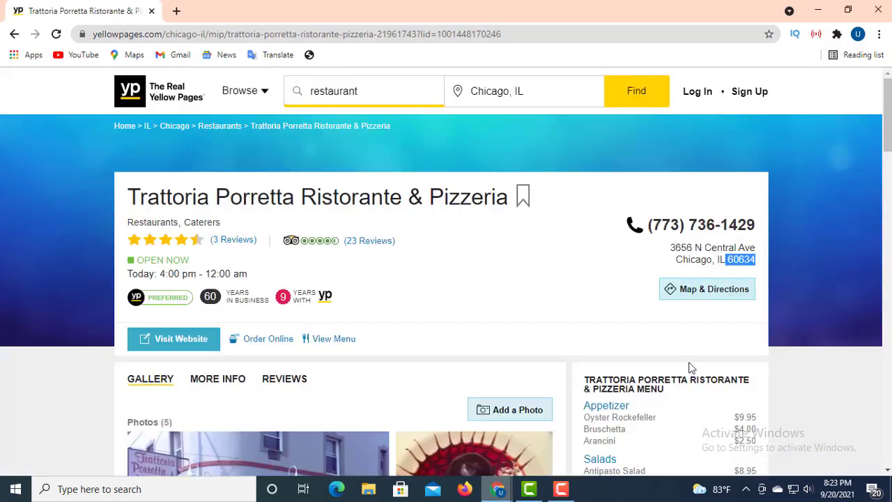
drag(731, 232, 755, 232)
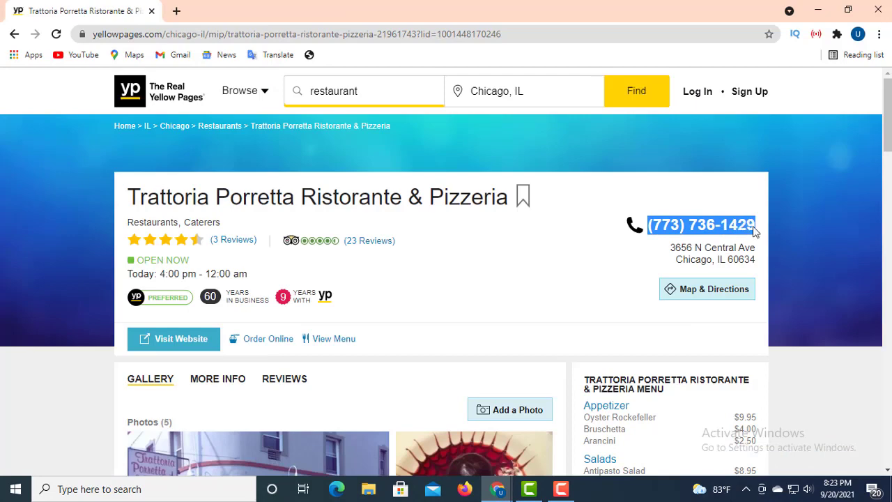
right_click(707, 224)
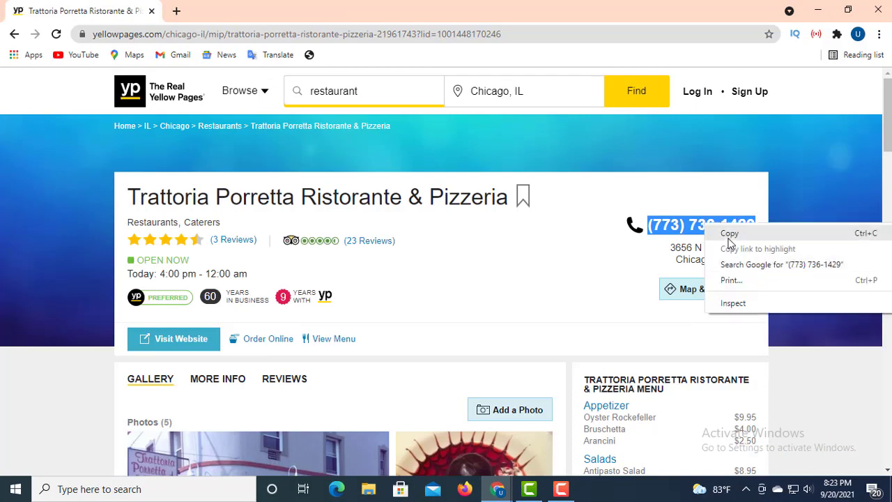
click(729, 231)
Step: Return to the spreadsheet and paste the copied phone number into cell H2
mouse_move(497, 488)
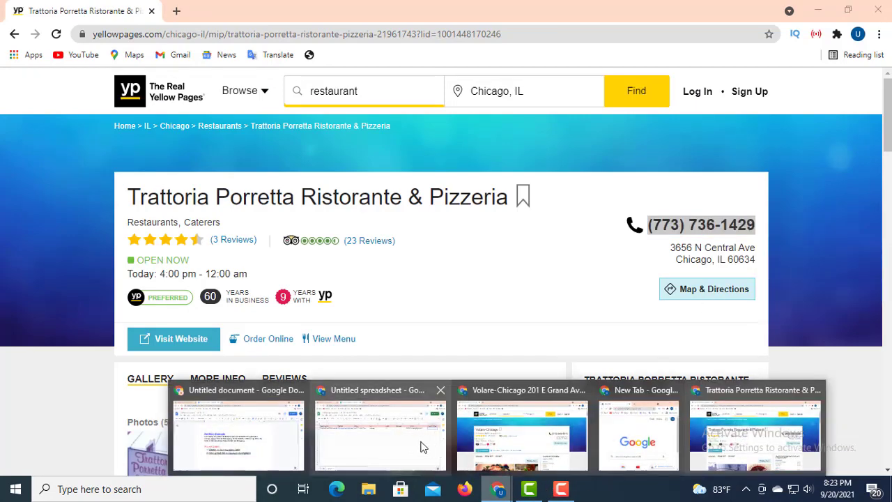
click(402, 432)
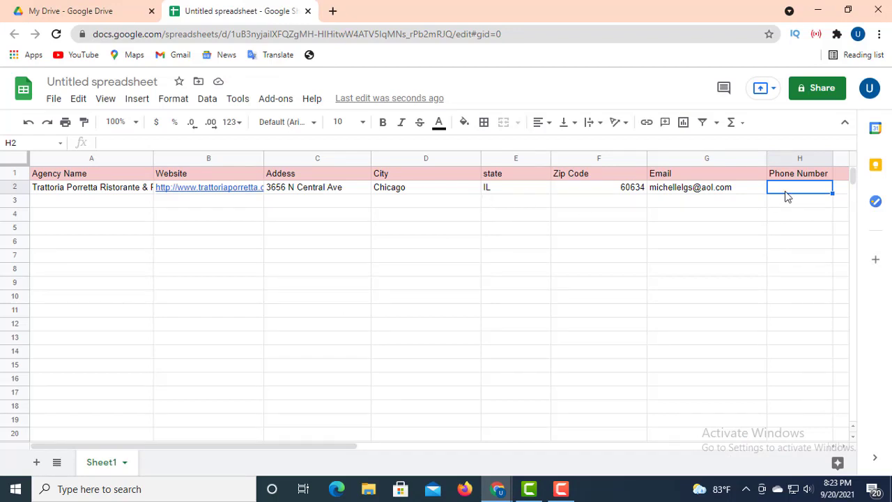
click(123, 142)
right_click(123, 142)
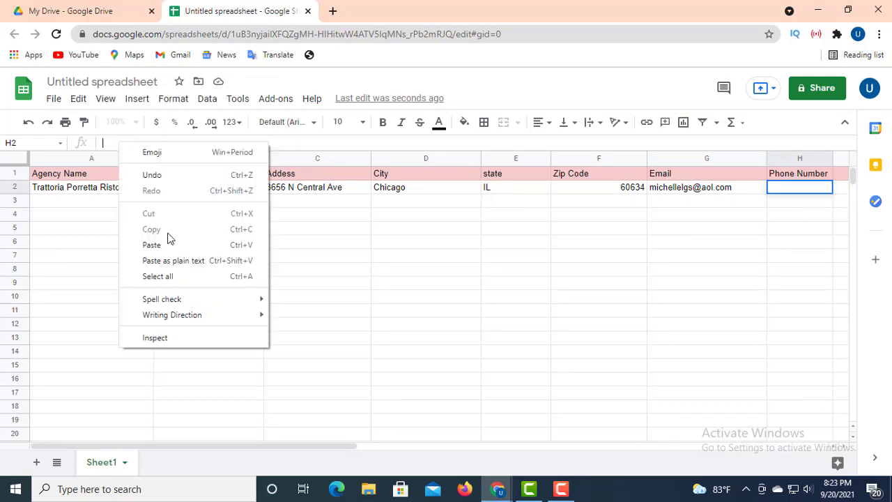
click(156, 248)
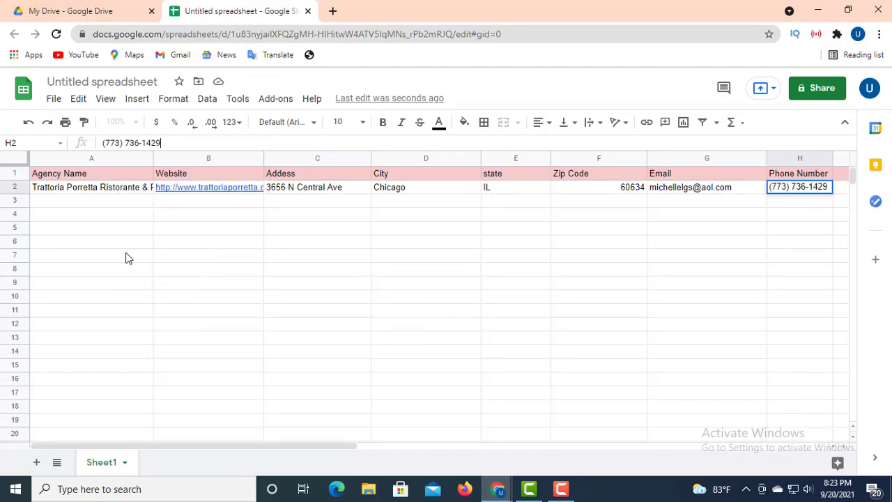
click(56, 206)
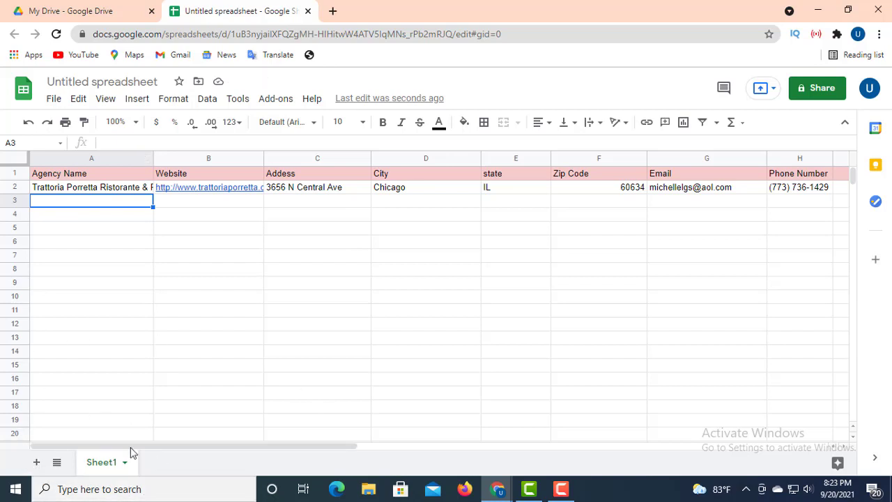
Step: Go back to the Chicago restaurant results on Yellow Pages and open the Volare-Chicago listing
mouse_move(499, 495)
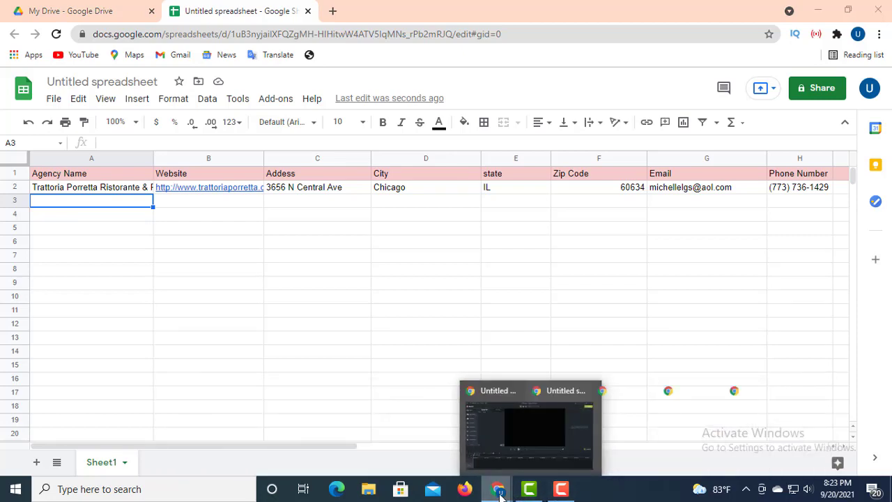
click(742, 446)
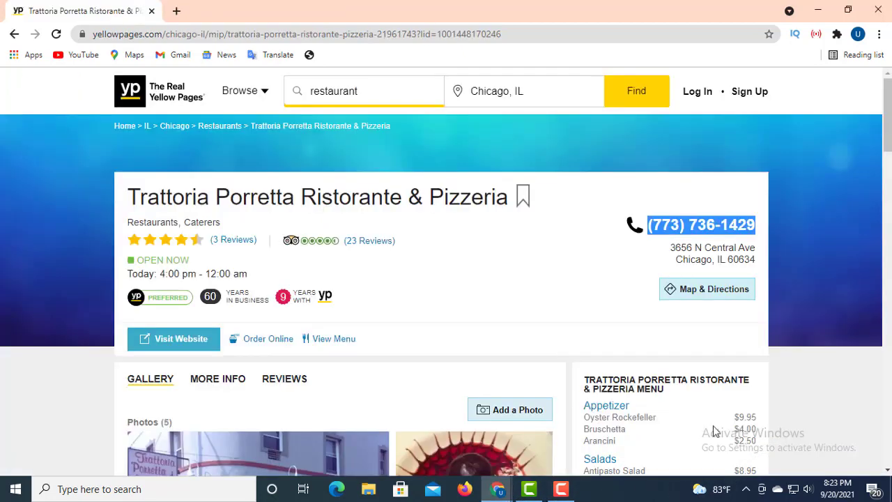
click(15, 34)
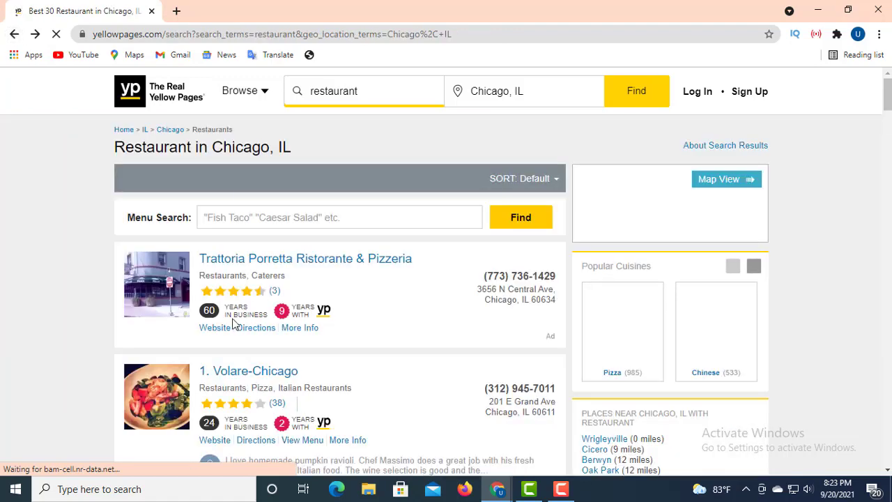
scroll(235, 314, down, 2)
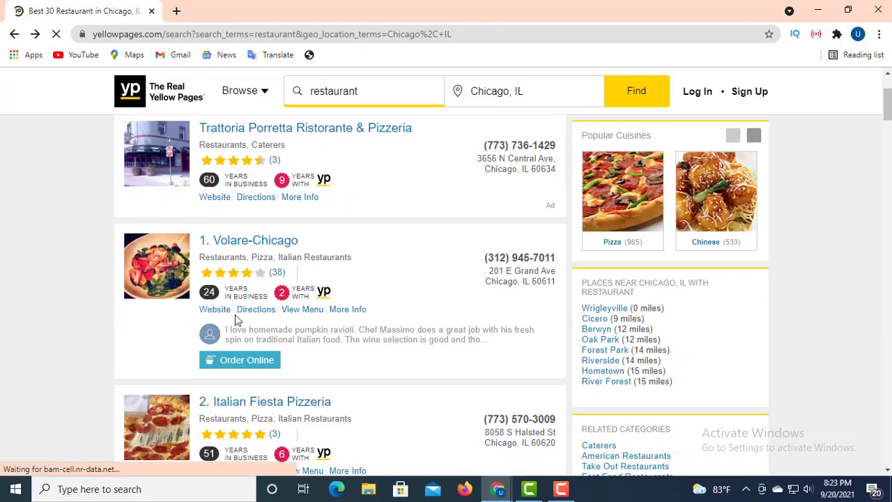
click(274, 247)
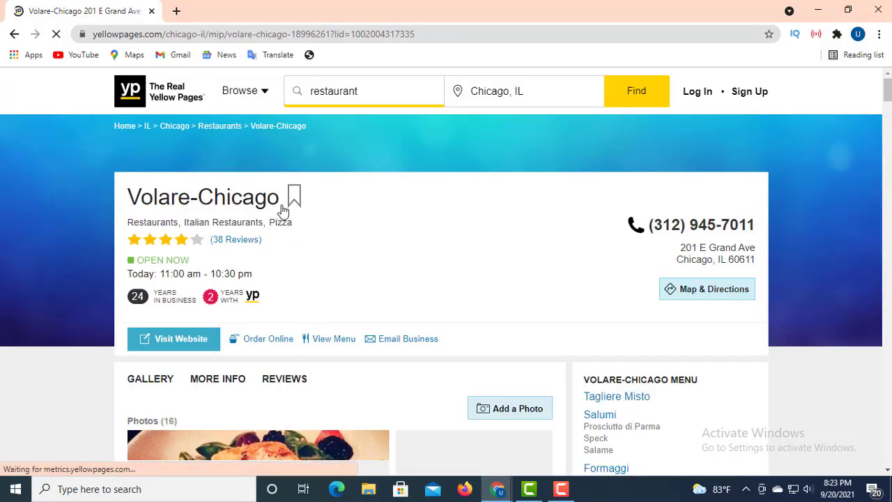
Step: Copy the business name "Volare-Chicago" from the heading of its Yellow Pages listing
drag(280, 199, 111, 124)
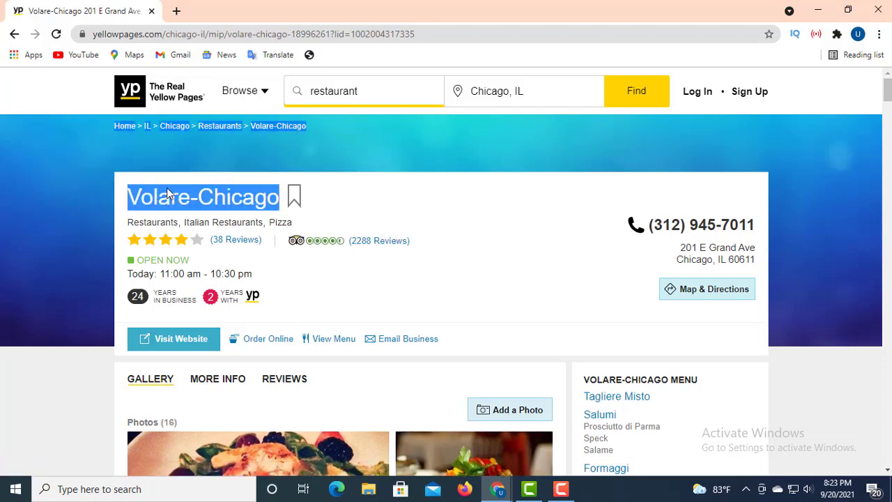
right_click(186, 198)
click(360, 312)
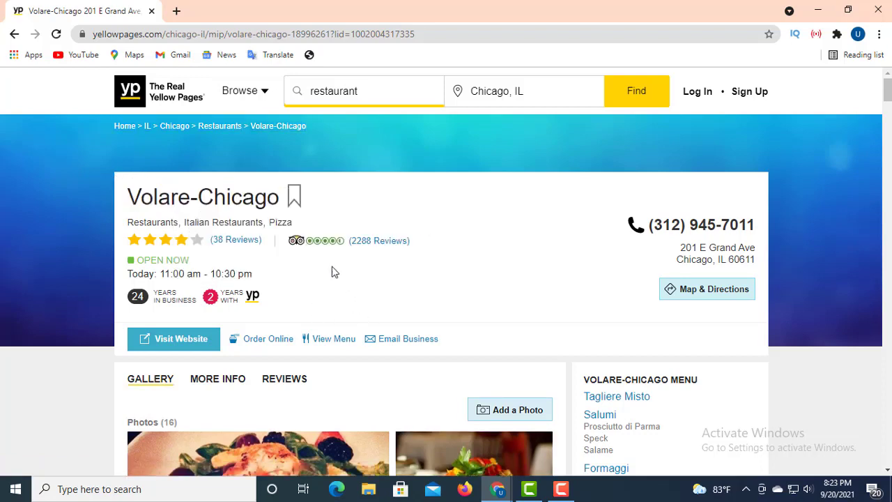
drag(281, 199, 127, 191)
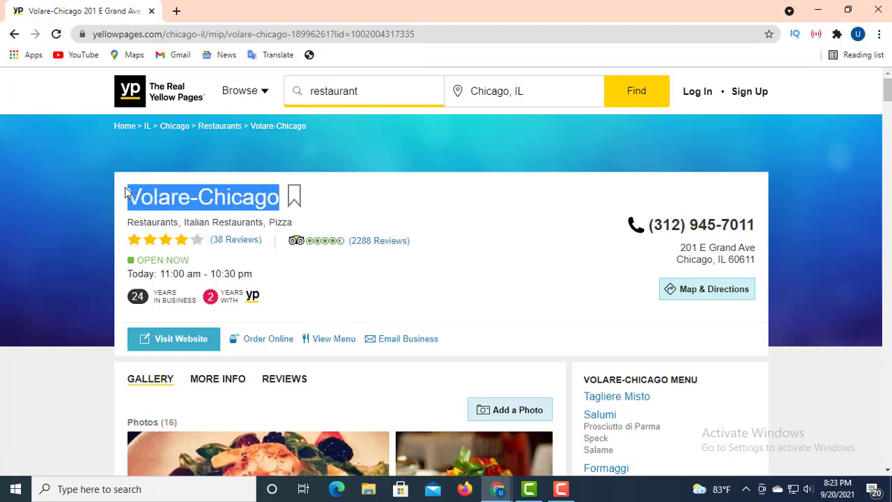
right_click(149, 198)
click(208, 204)
Step: Return to the spreadsheet and paste "Volare-Chicago" as the agency name in cell A3
click(502, 487)
click(354, 410)
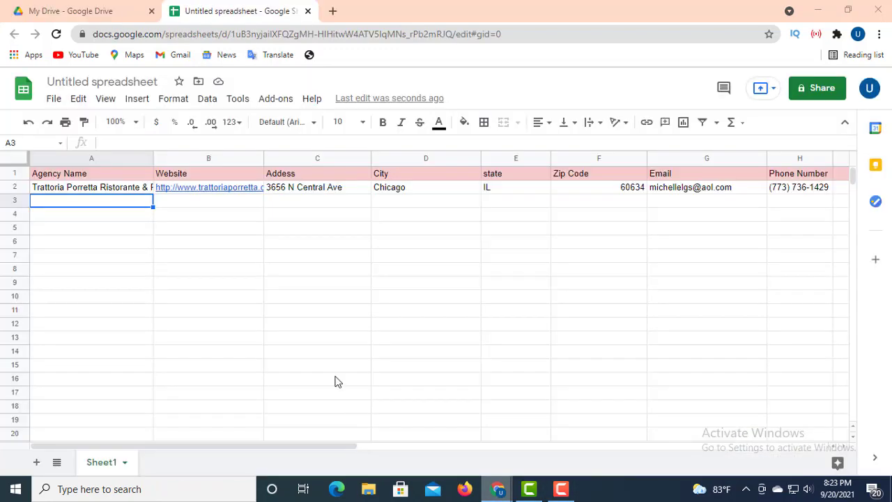
click(111, 141)
right_click(111, 141)
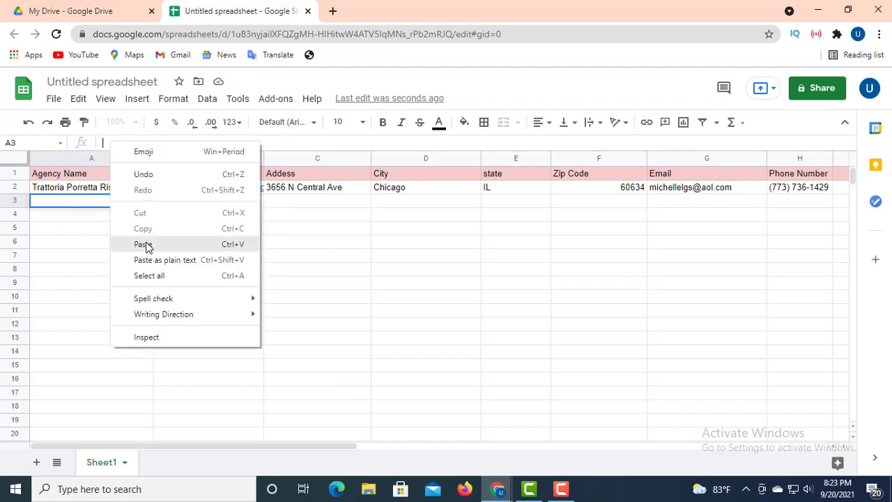
click(149, 248)
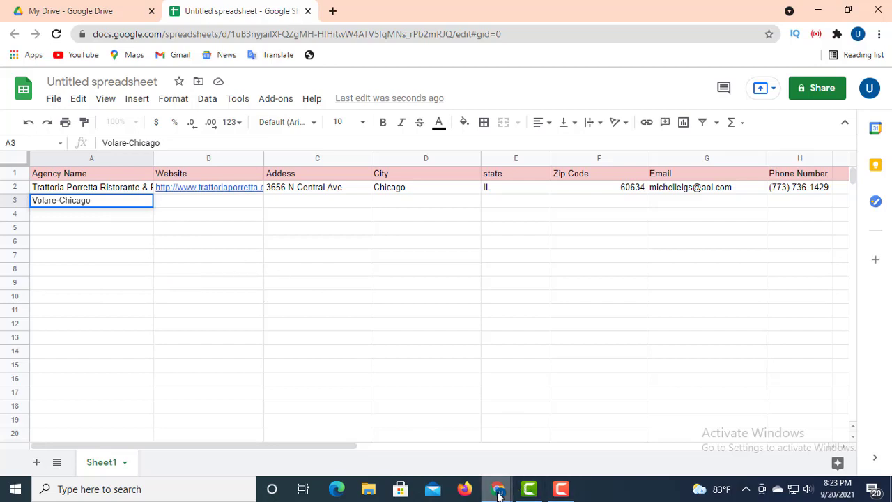
Step: Copy the link address of the restaurant's website from the Volare-Chicago listing on Yellow Pages
mouse_move(498, 489)
click(550, 439)
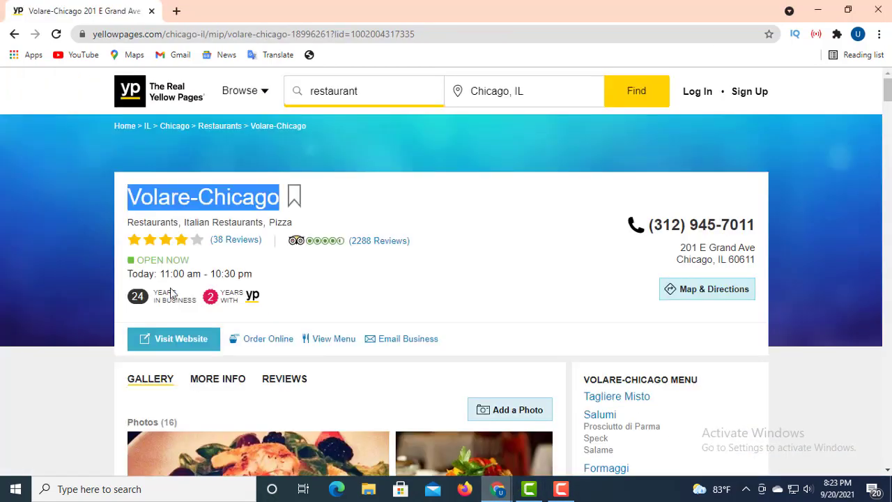
right_click(160, 337)
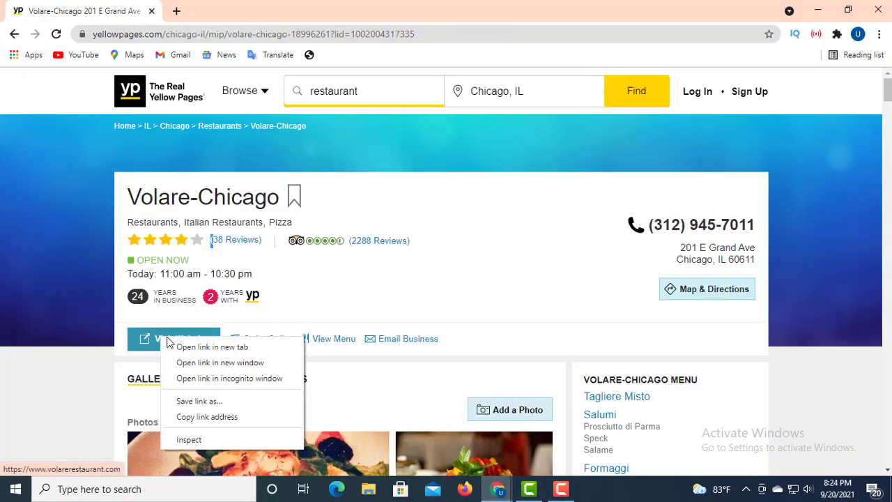
click(223, 417)
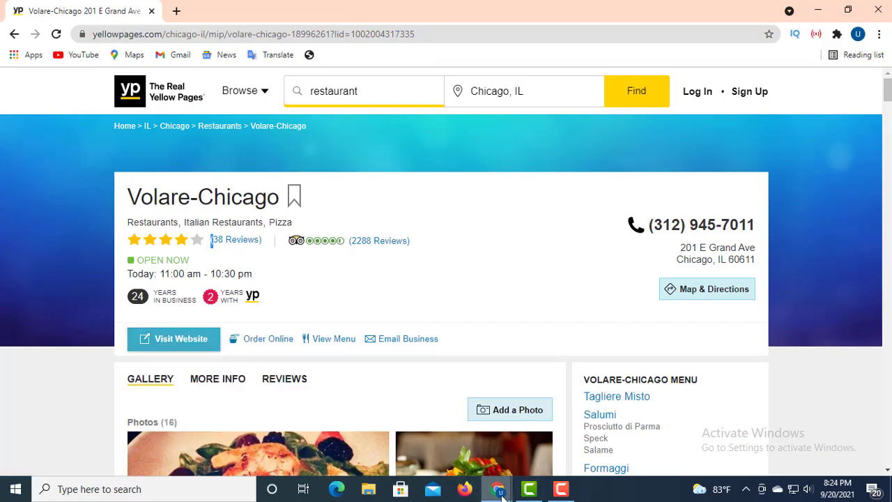
mouse_move(500, 495)
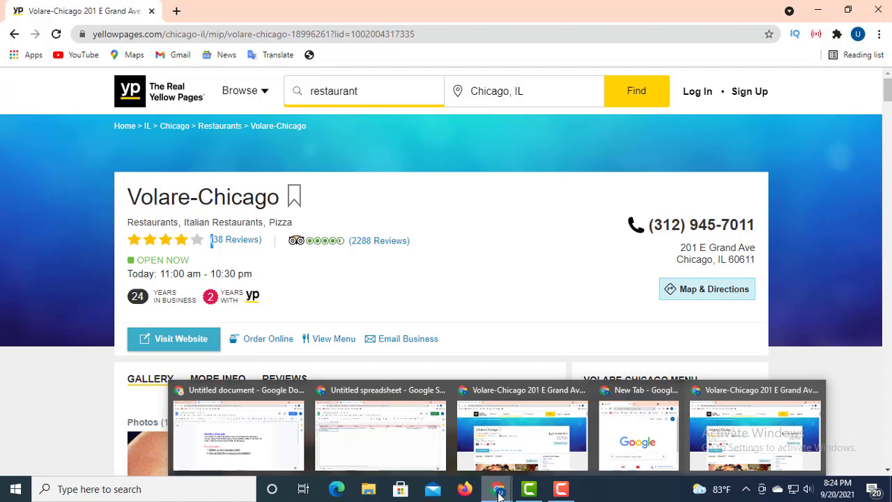
click(415, 439)
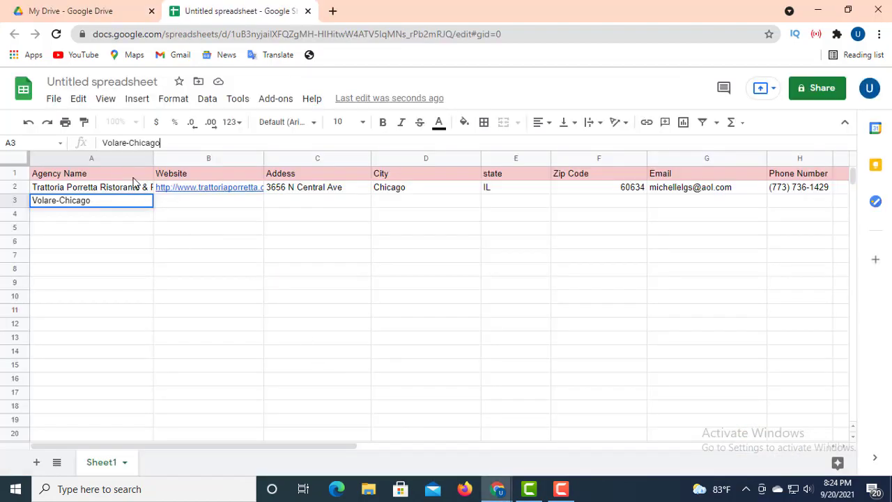
click(180, 202)
click(119, 142)
right_click(117, 142)
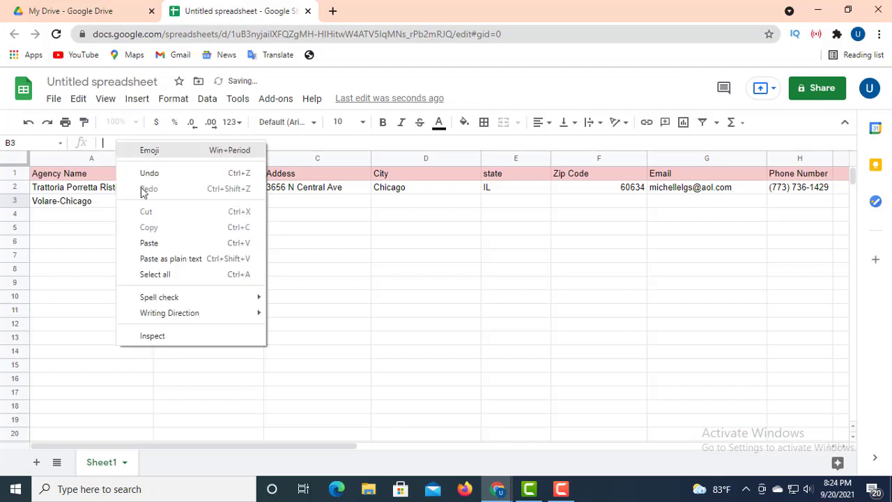
click(162, 243)
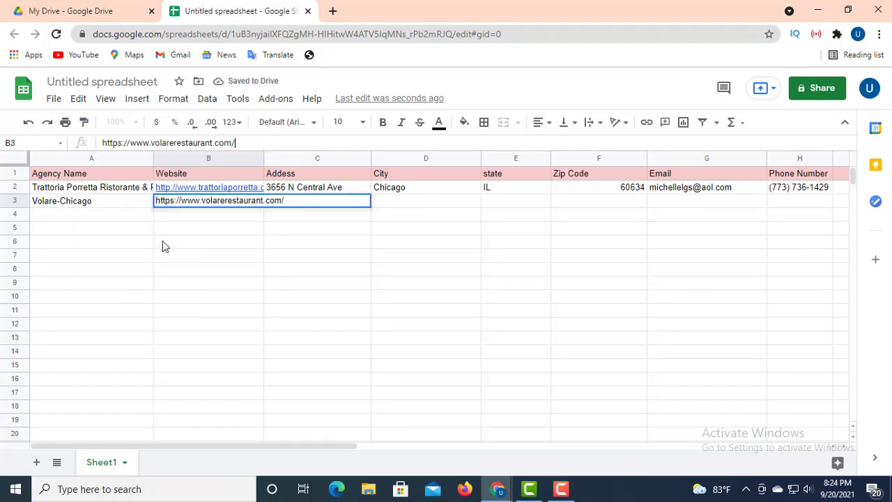
click(320, 227)
Step: Make cell C3 ready for entry and copy the street address from the Volare-Chicago listing on Yellow Pages
double_click(318, 202)
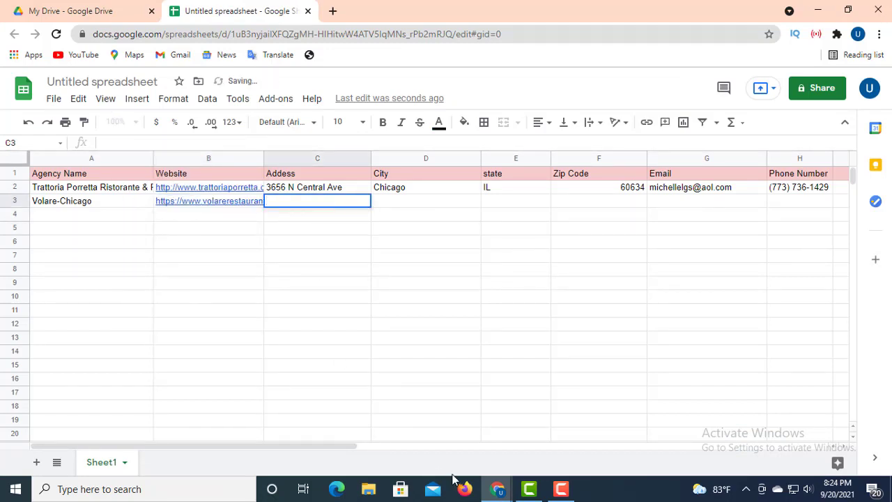
mouse_move(497, 490)
click(707, 452)
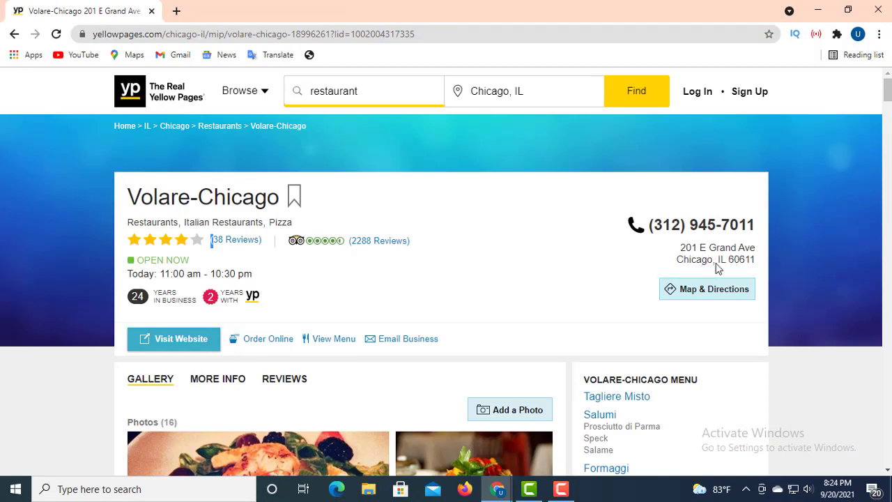
drag(681, 245, 753, 251)
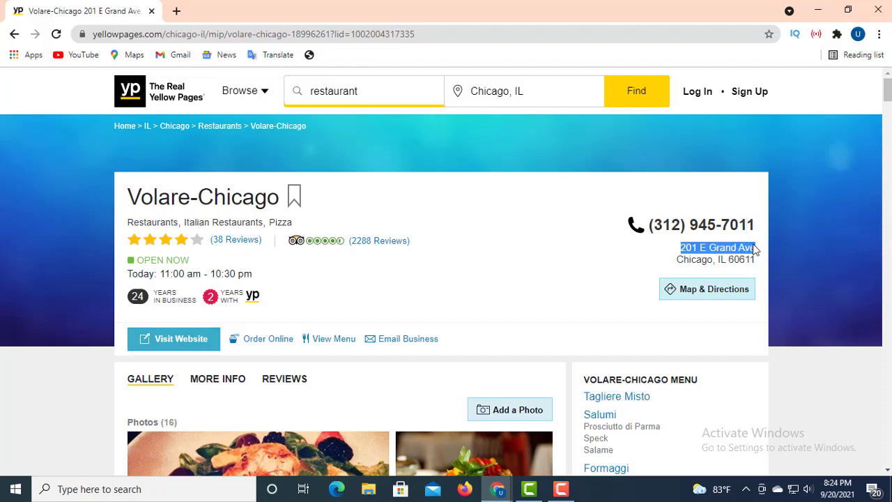
right_click(707, 246)
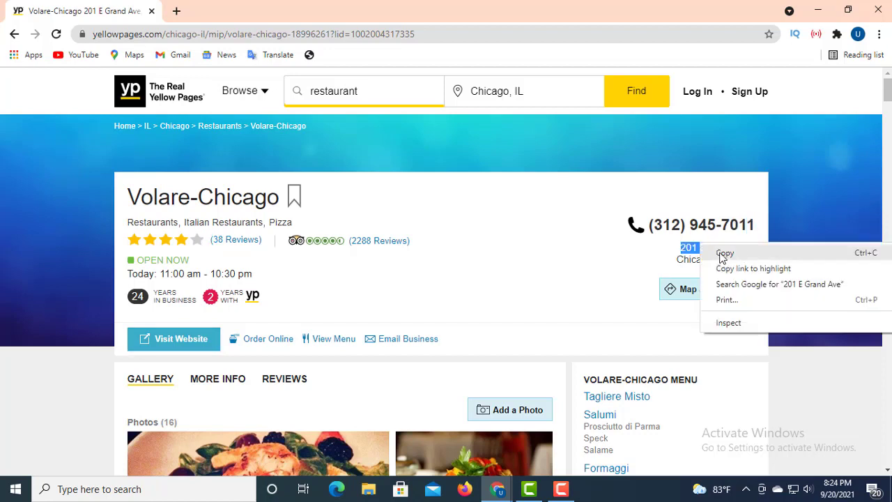
click(722, 254)
Step: Return to the spreadsheet and paste the copied street address into cell C3
click(497, 488)
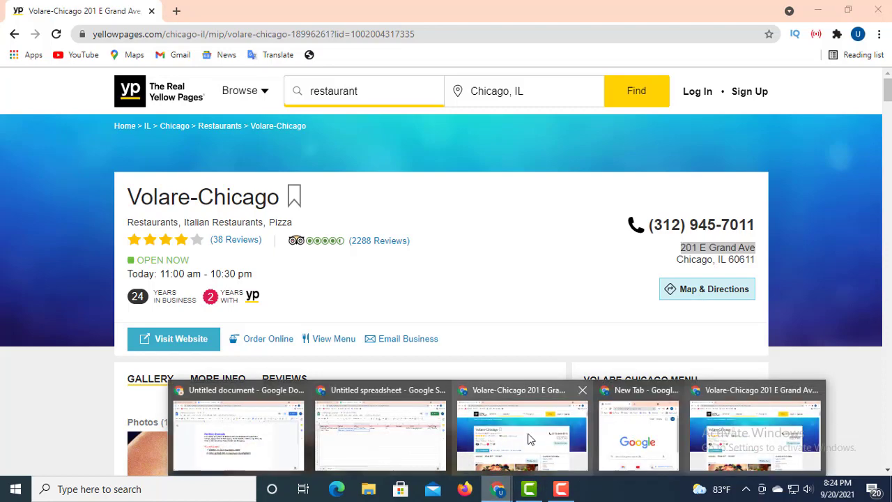
click(398, 439)
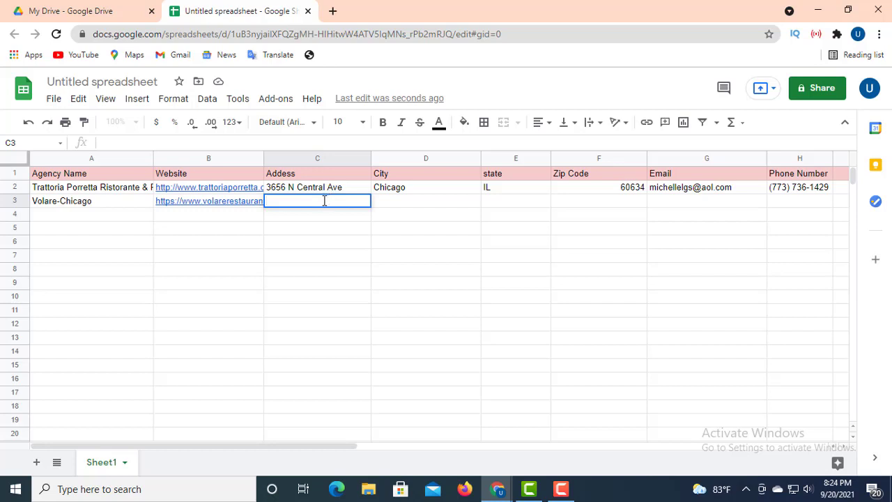
right_click(110, 142)
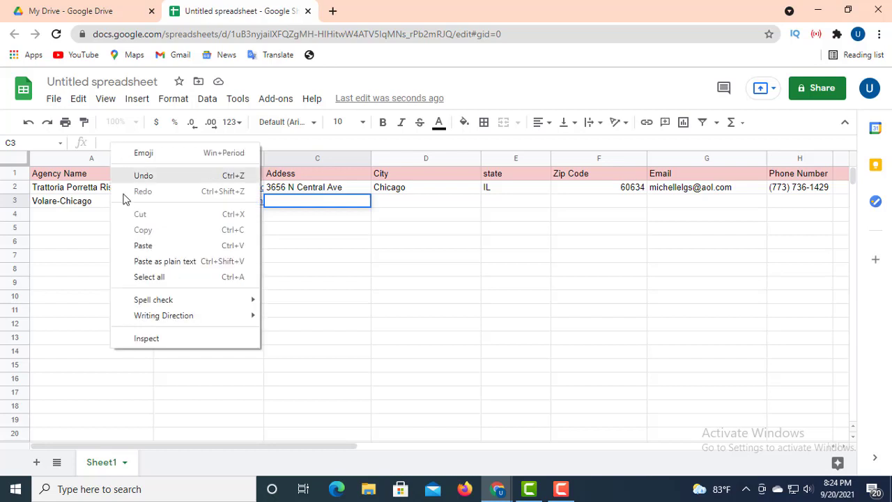
click(149, 242)
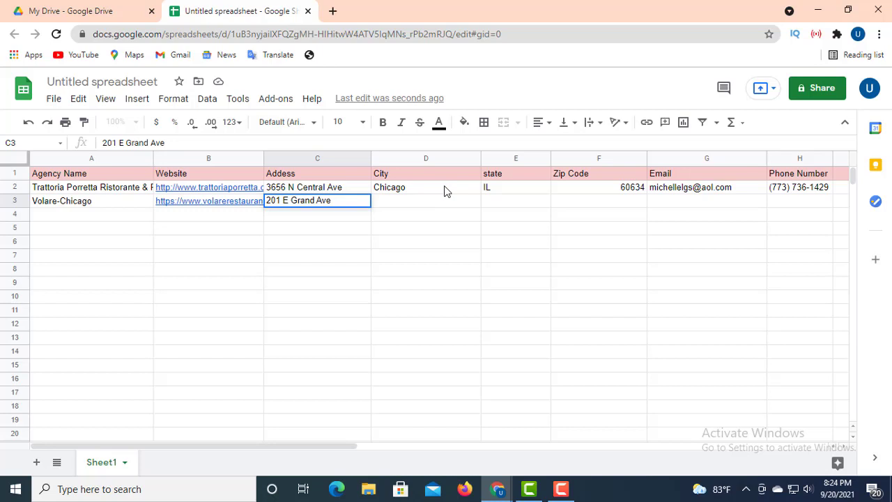
Step: Fill the city value Chicago from cell D2 down through cell D22
click(455, 188)
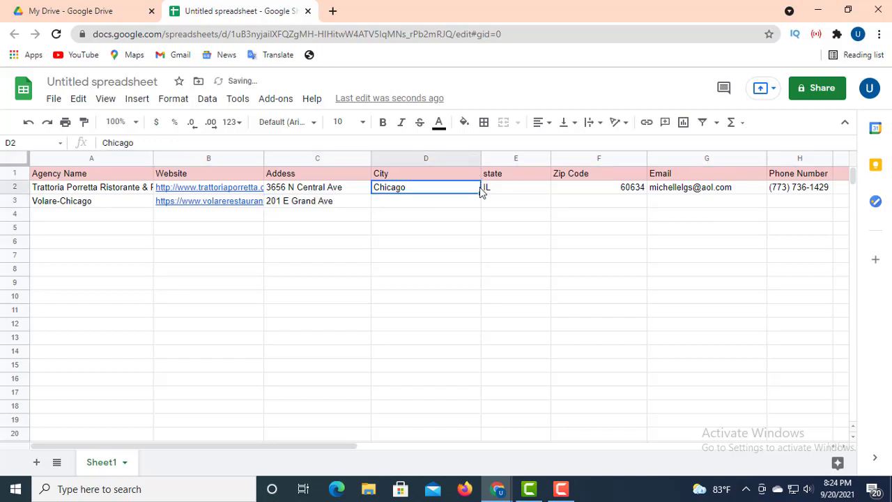
drag(479, 196, 458, 388)
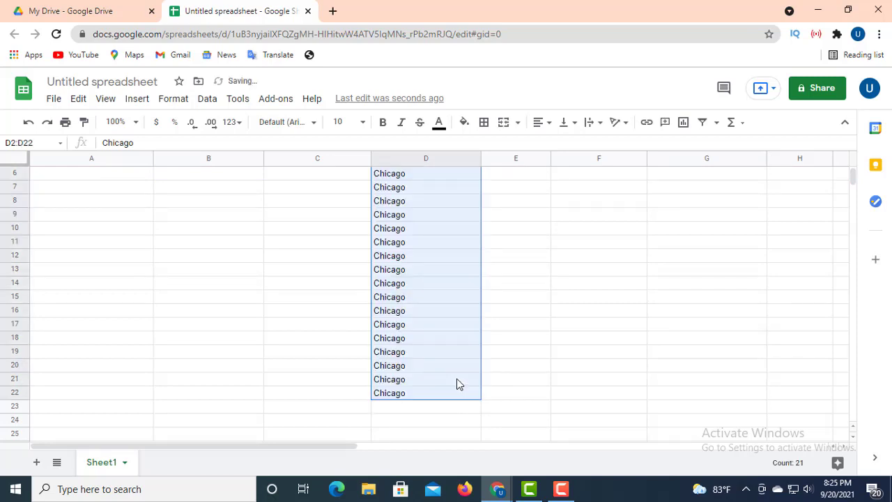
right_click(457, 378)
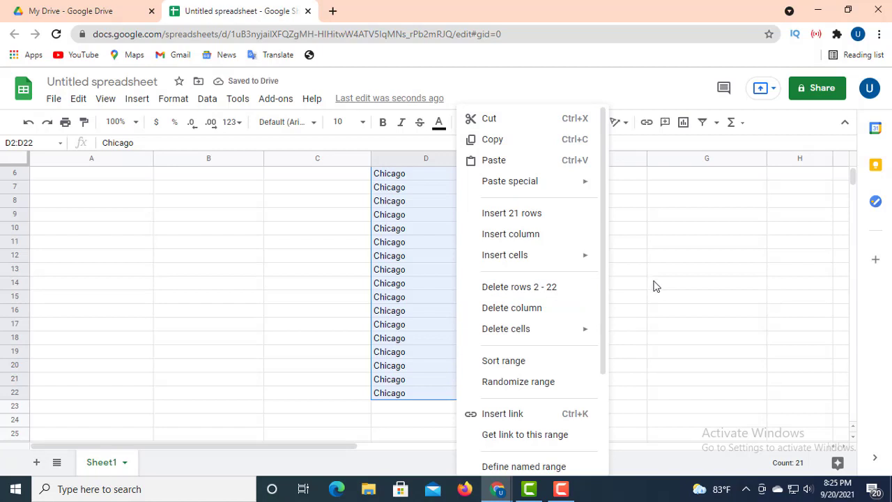
click(655, 285)
scroll(415, 281, up, 3)
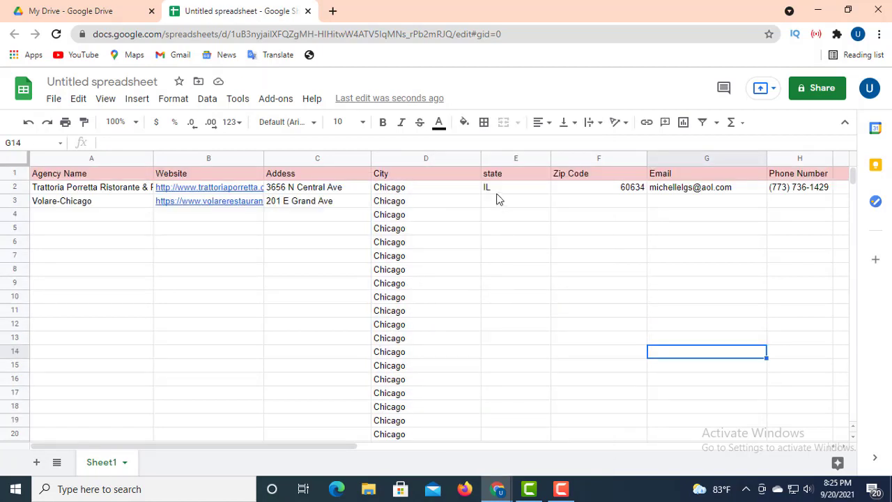
Step: Fill the state value IL from cell E2 down through cell E22
click(543, 176)
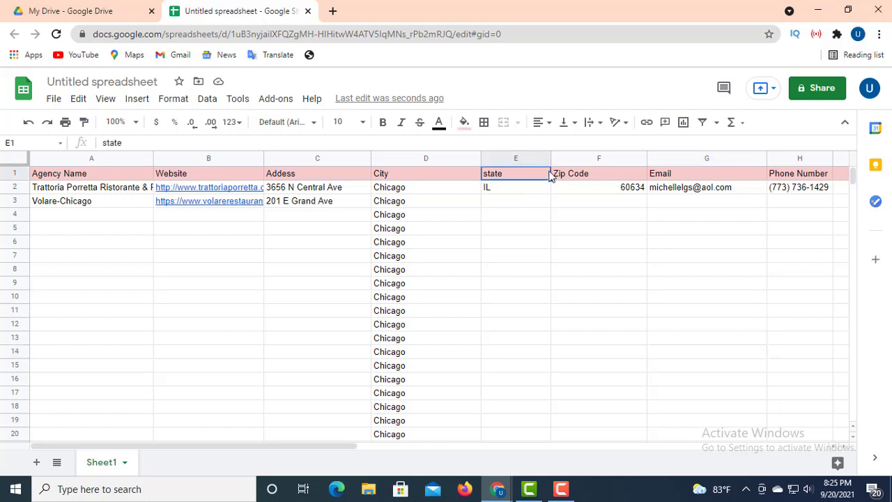
click(545, 191)
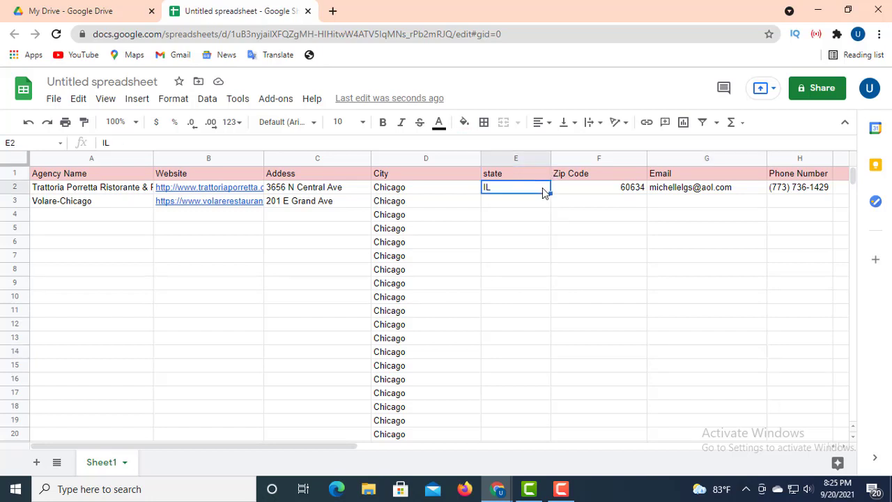
drag(549, 192, 529, 398)
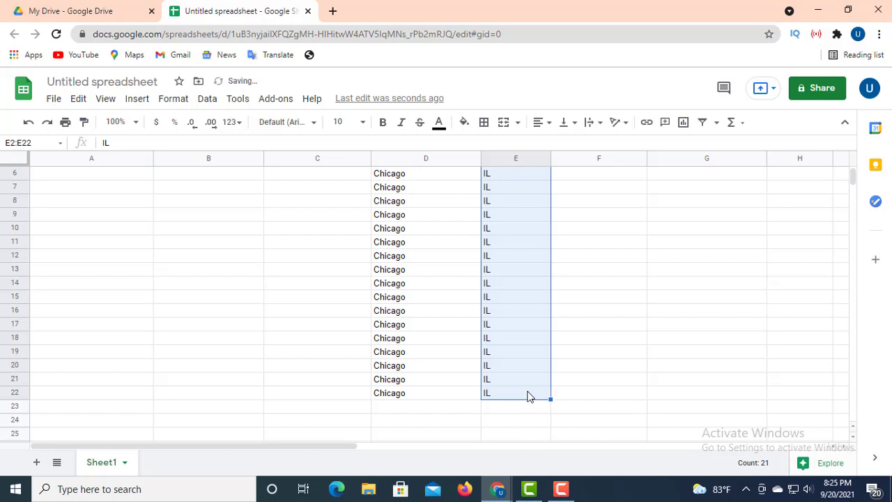
click(566, 340)
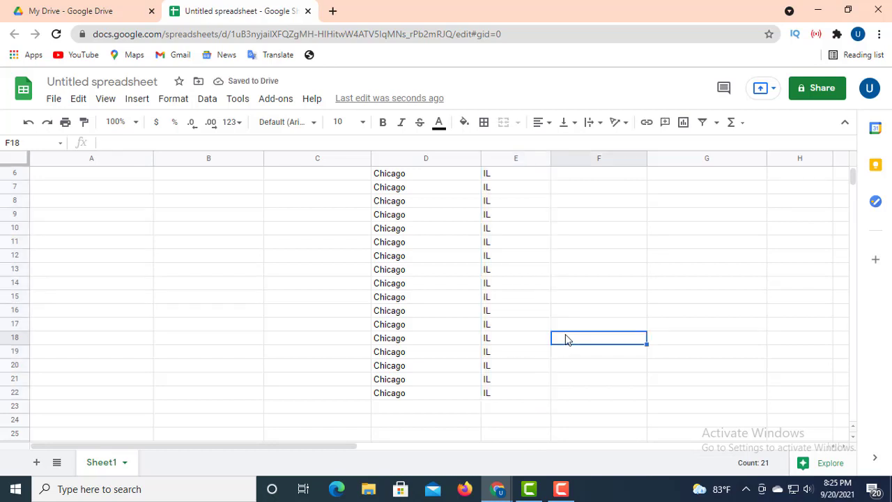
scroll(496, 302, up, 2)
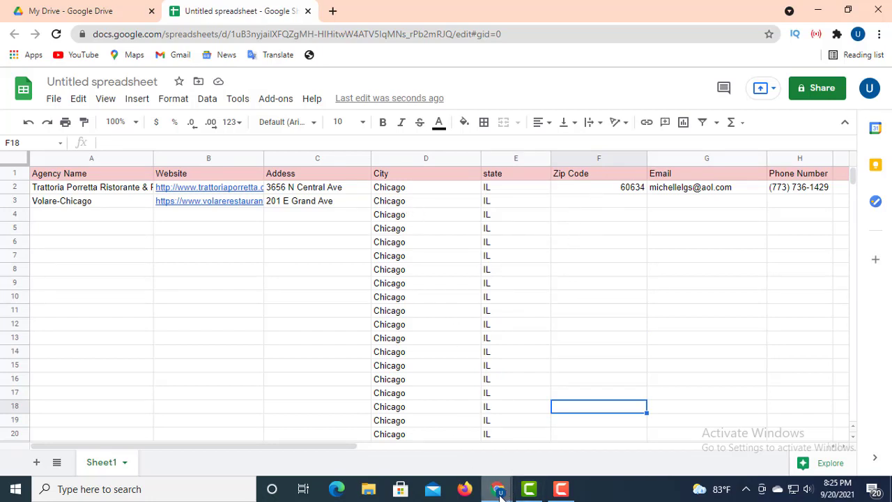
Step: Switch to the Volare-Chicago listing on Yellow Pages and copy only the zip code from its address
mouse_move(500, 491)
click(752, 432)
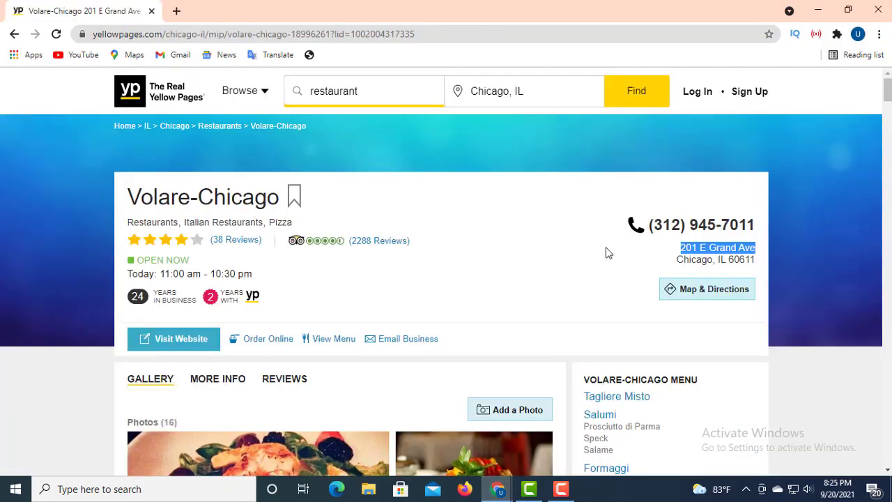
click(634, 266)
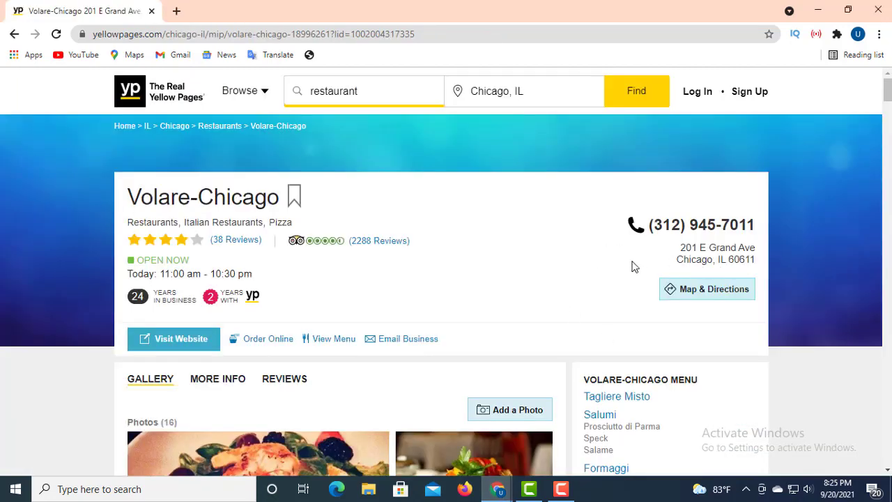
drag(716, 258, 758, 266)
click(727, 263)
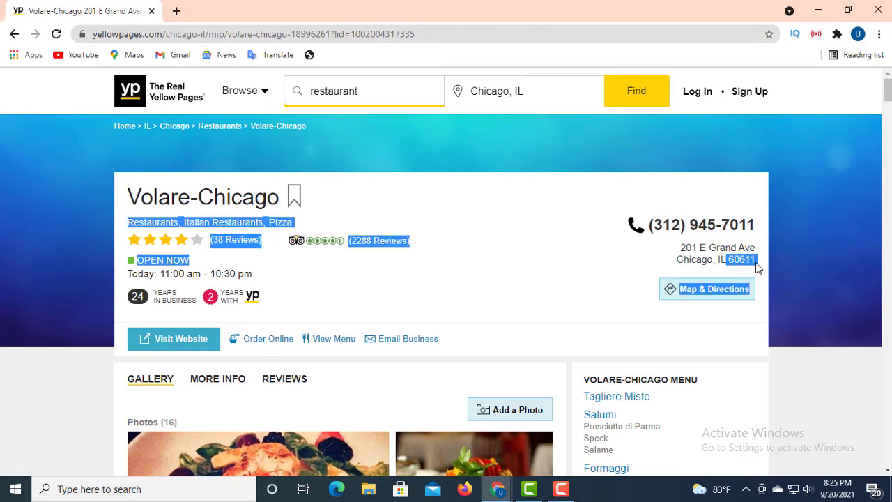
click(748, 273)
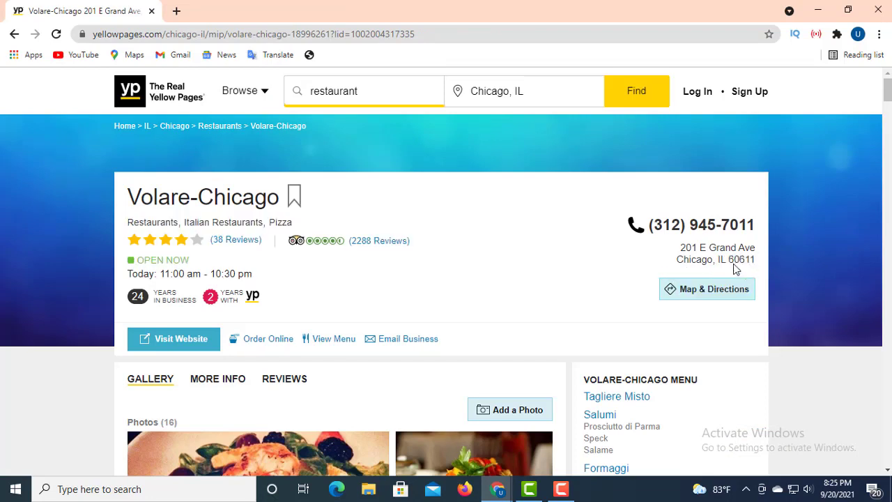
drag(731, 264, 756, 263)
key(ctrl+c)
right_click(743, 262)
click(761, 265)
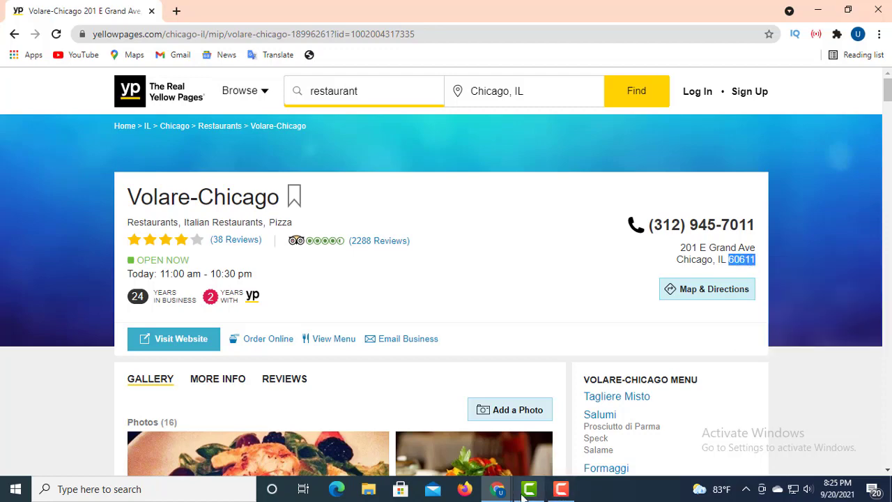
Step: Return to the spreadsheet and paste the copied zip code into cell F3
click(499, 489)
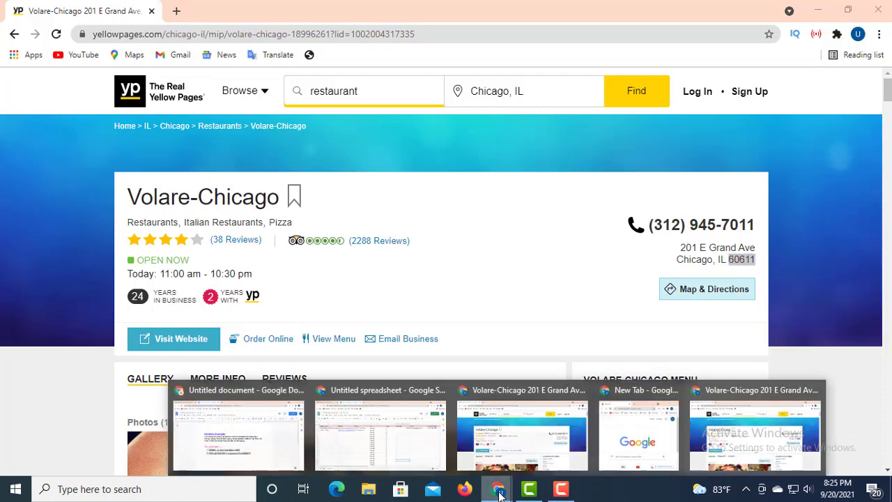
click(378, 439)
click(577, 189)
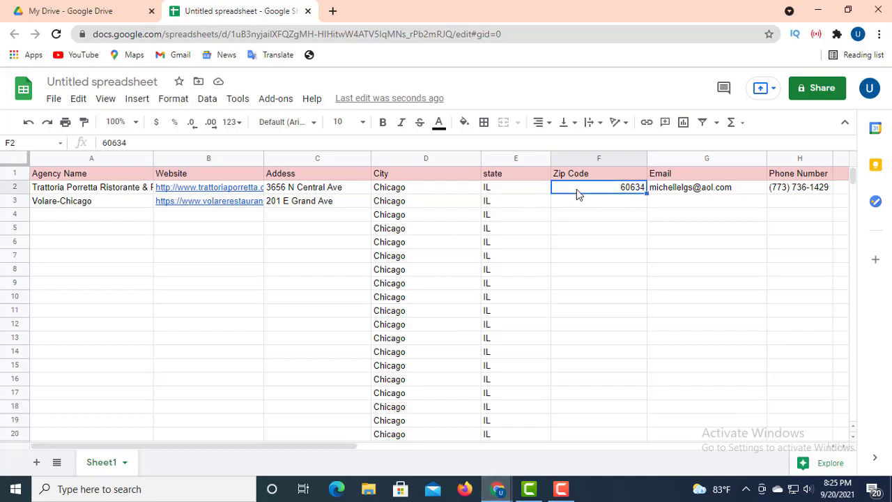
click(580, 204)
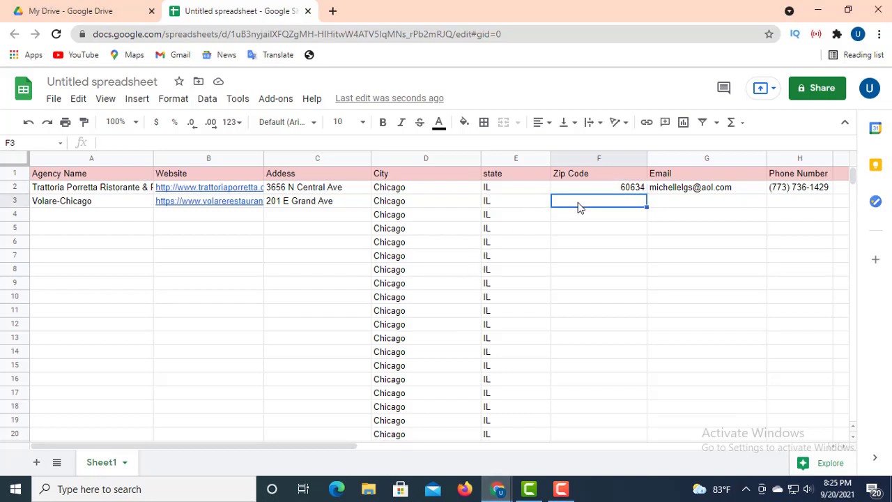
right_click(104, 141)
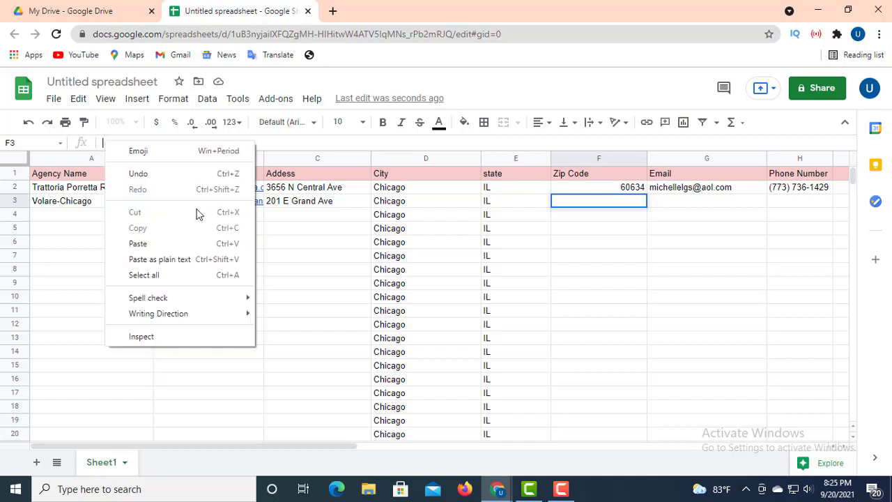
click(185, 245)
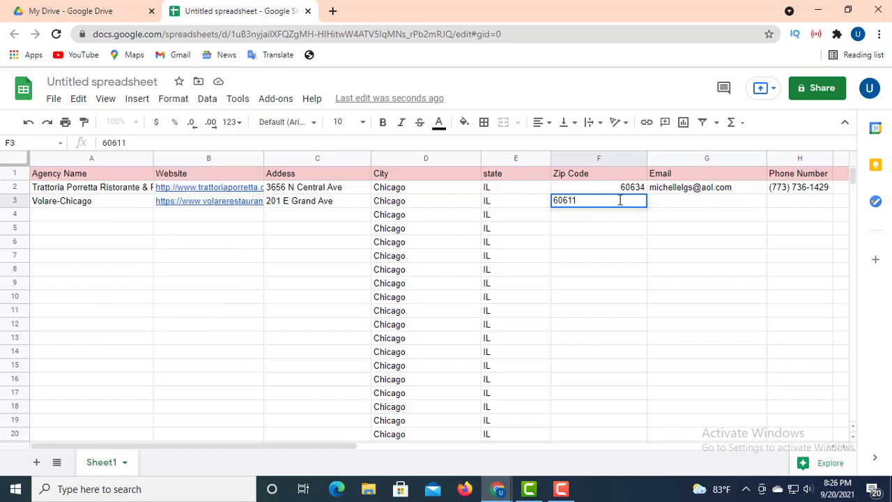
Step: Left-align the zip codes in cells F2 and F3
click(635, 190)
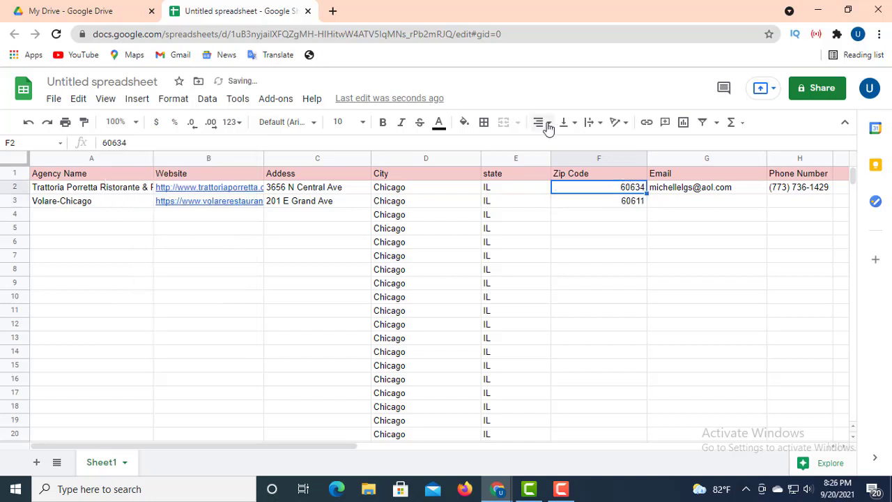
click(542, 122)
click(540, 146)
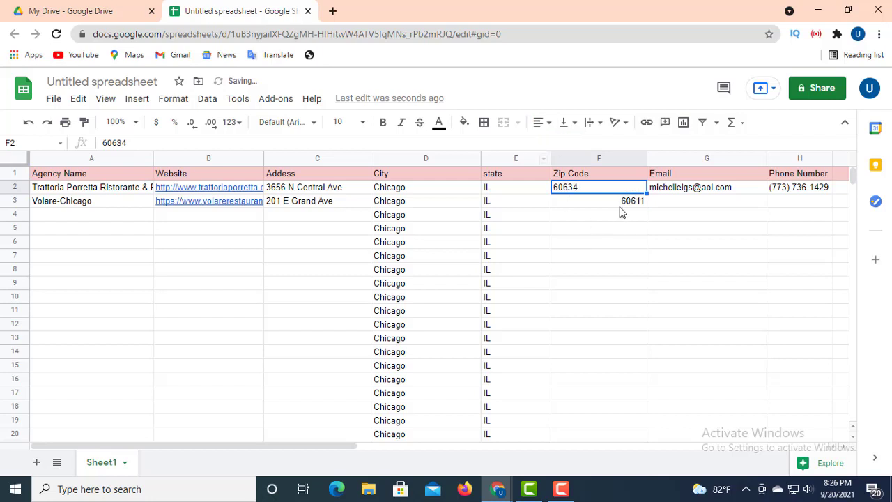
click(626, 203)
click(542, 126)
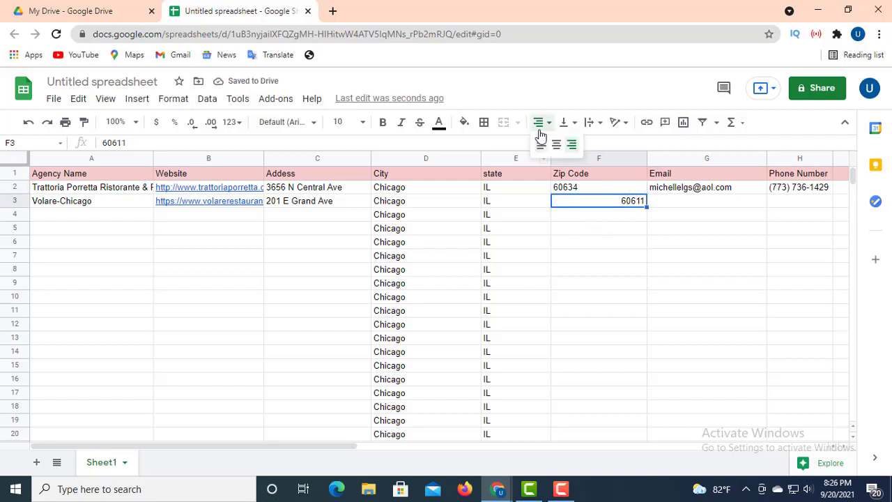
click(542, 146)
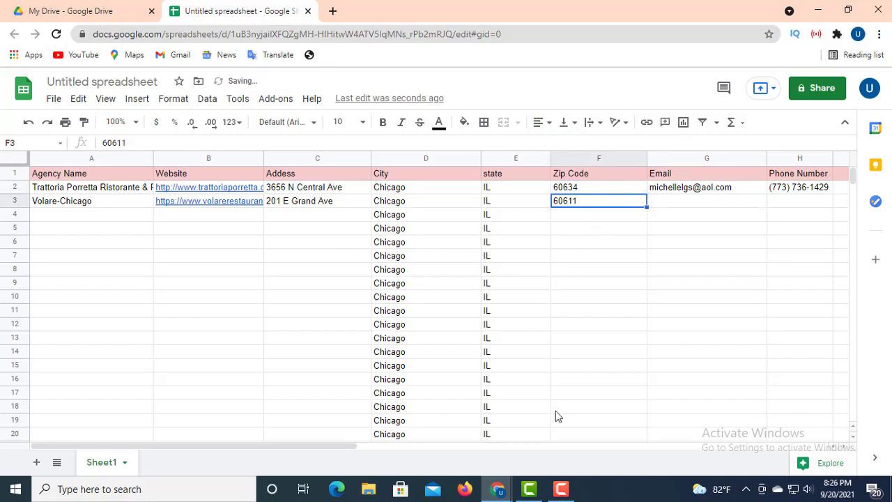
Step: Switch to the Volare-Chicago listing on Yellow Pages and copy the email address behind its Email Business link
click(496, 490)
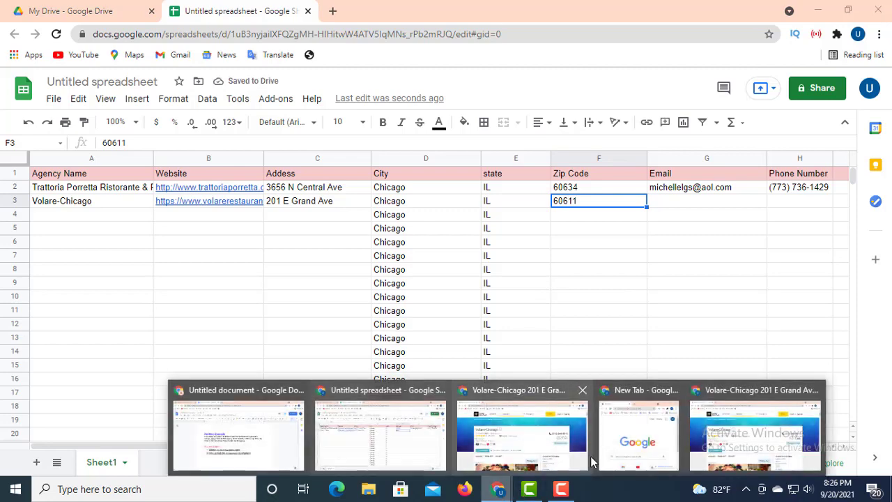
click(710, 438)
click(642, 287)
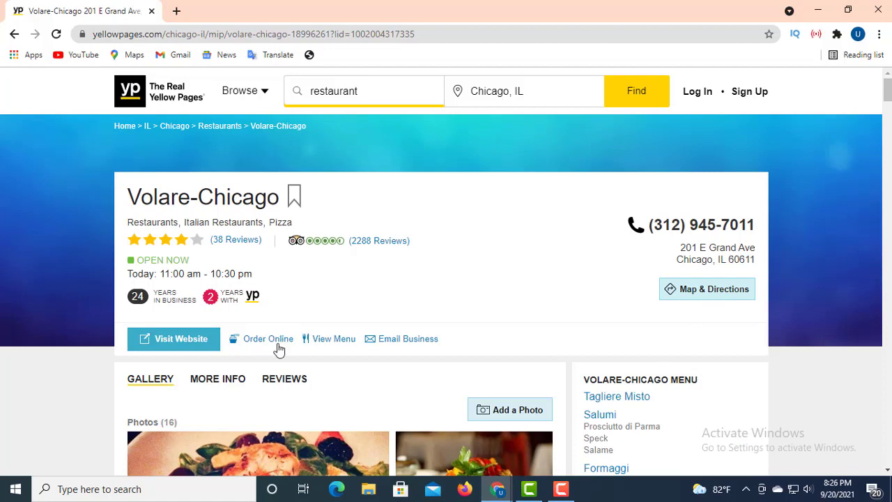
right_click(374, 338)
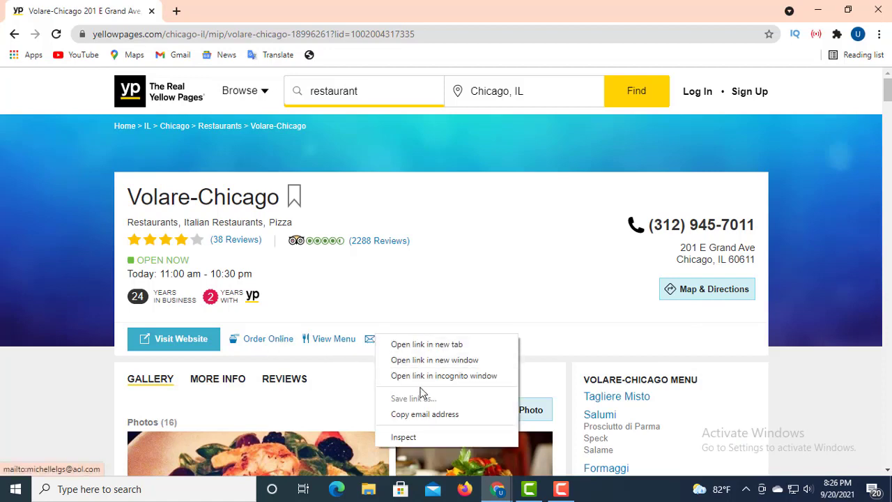
click(430, 415)
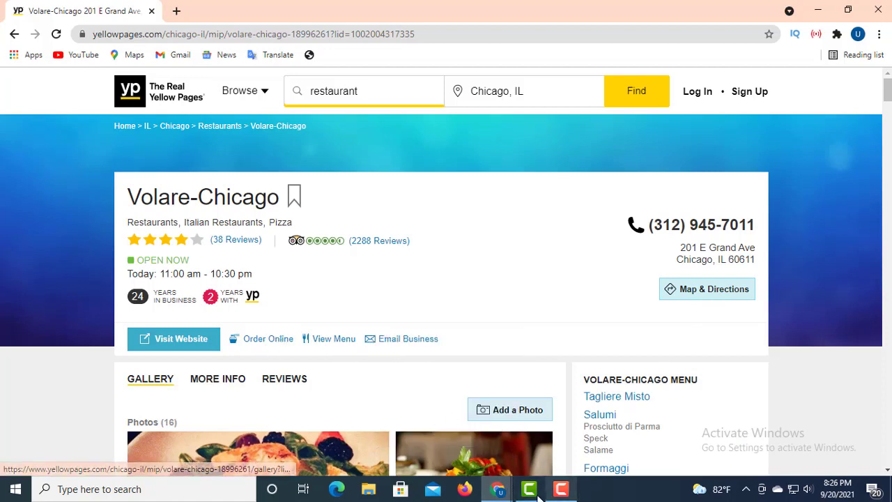
Step: Return to the spreadsheet and paste the copied email address into cell G3
mouse_move(500, 494)
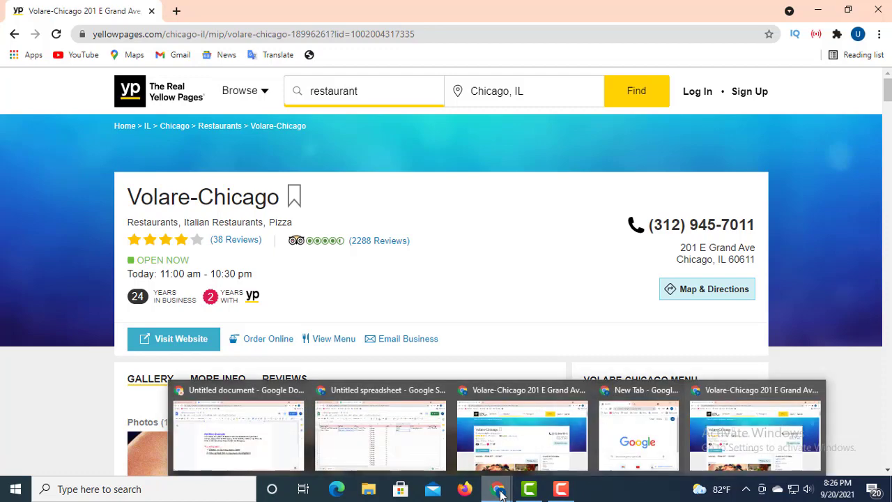
click(409, 455)
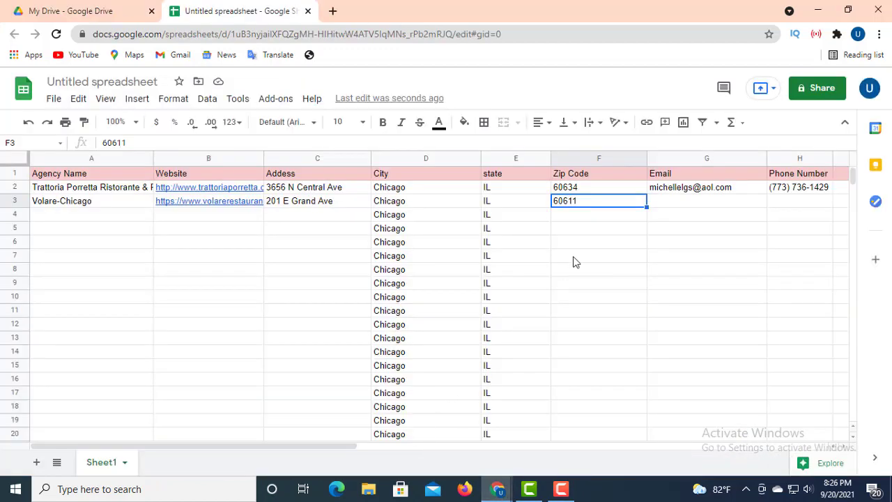
click(662, 202)
click(123, 142)
right_click(123, 142)
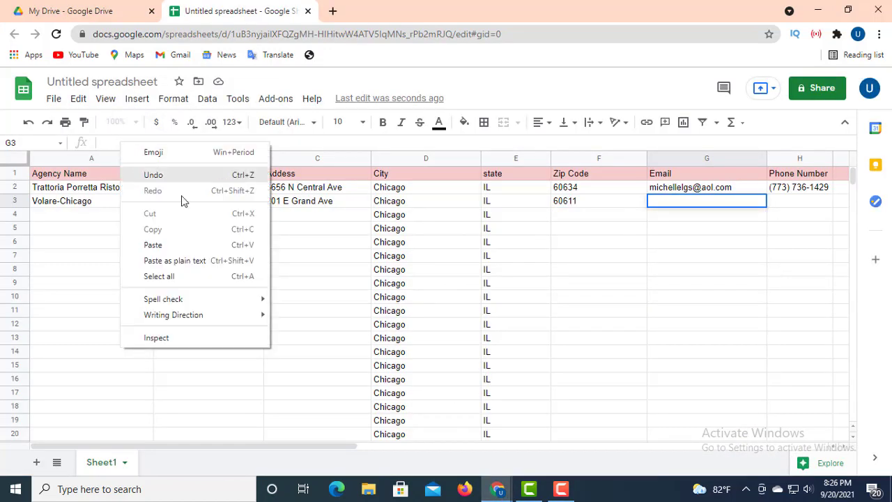
click(172, 243)
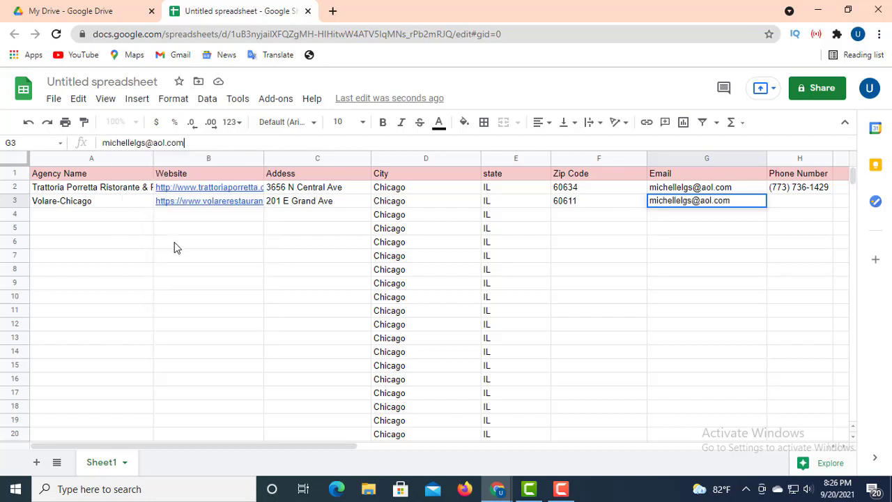
Step: Make cell H3 ready for entry and copy the phone number from the Volare-Chicago listing on Yellow Pages
click(786, 202)
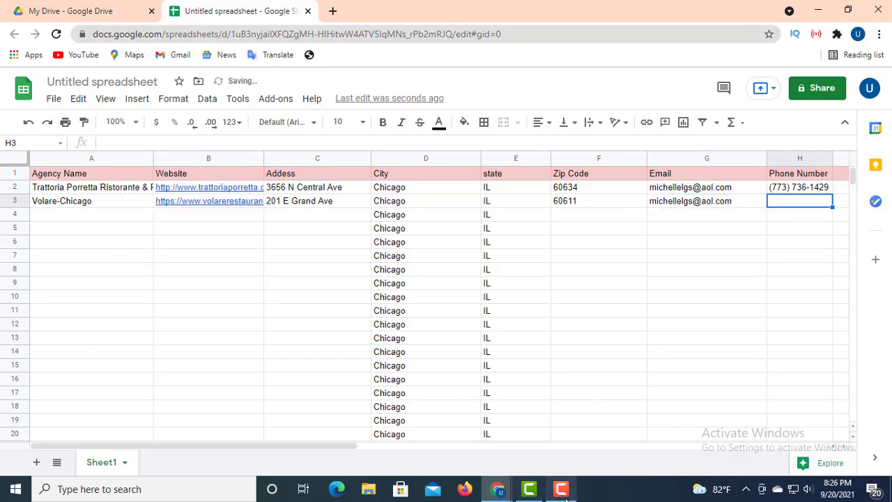
click(496, 489)
click(710, 435)
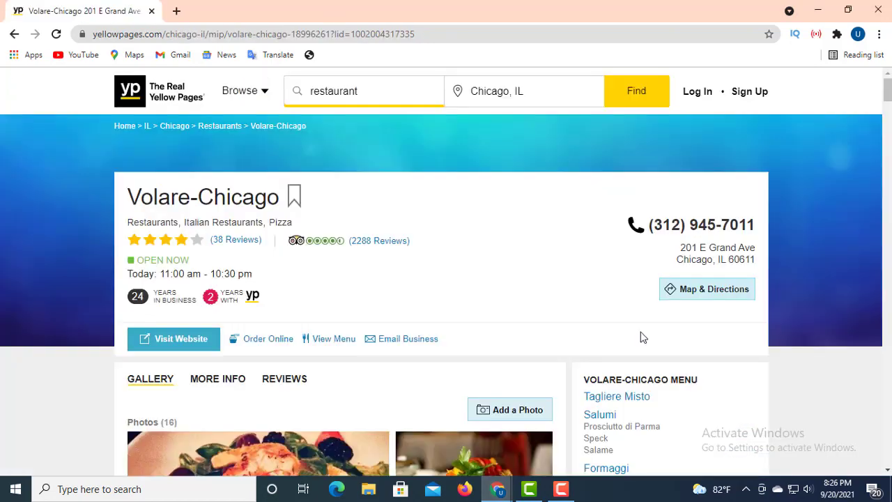
drag(647, 226, 752, 232)
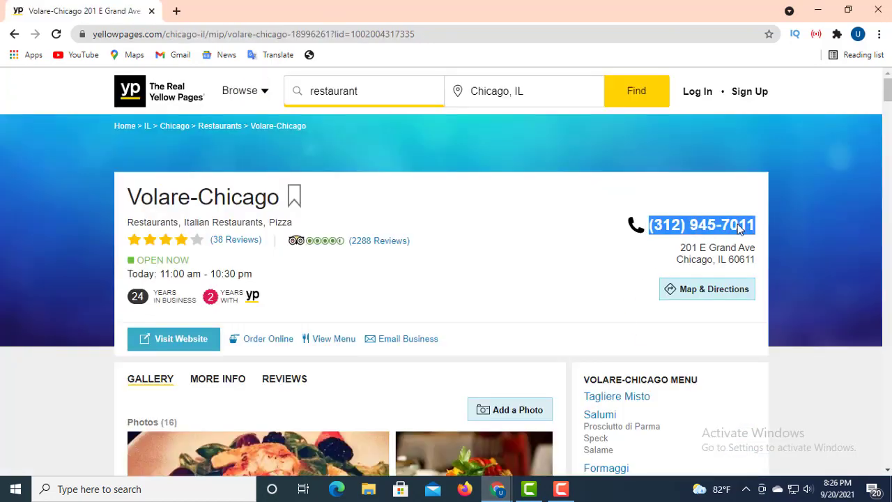
right_click(724, 223)
click(730, 230)
mouse_move(562, 494)
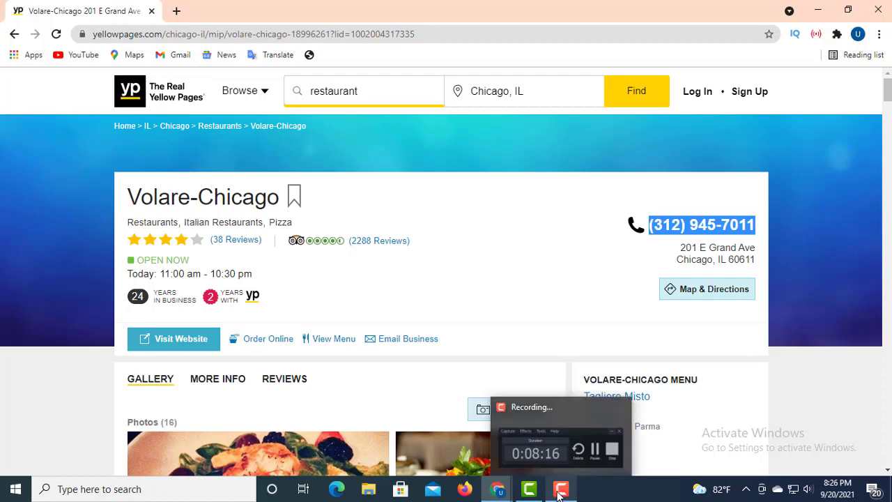
Step: Switch to the spreadsheet, paste the copied phone number into cell H3 and select cell A4 for the following restaurant
mouse_move(496, 492)
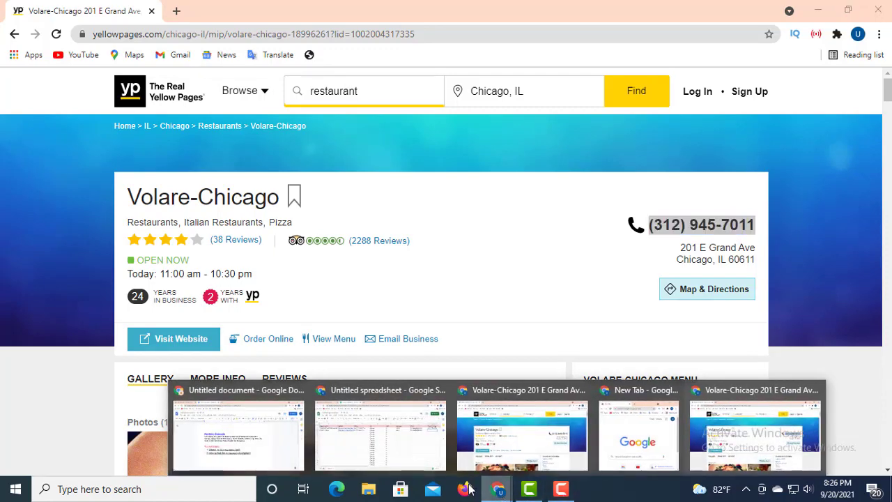
click(418, 460)
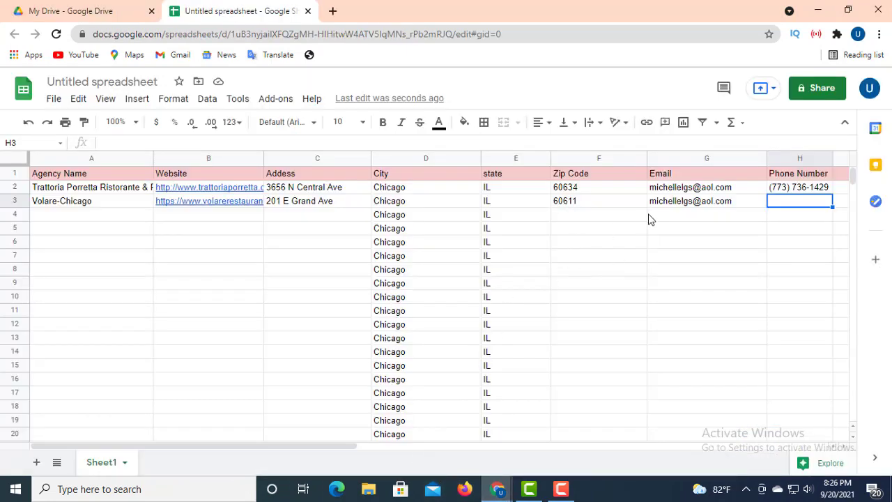
right_click(109, 142)
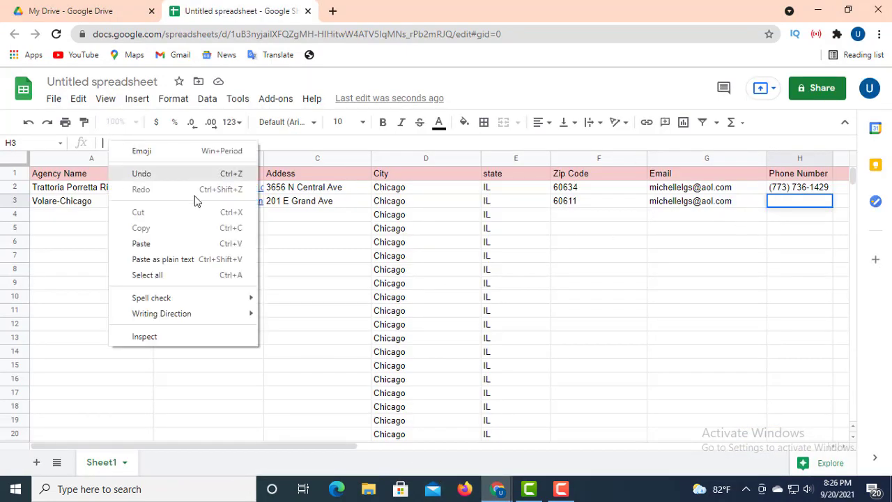
click(148, 241)
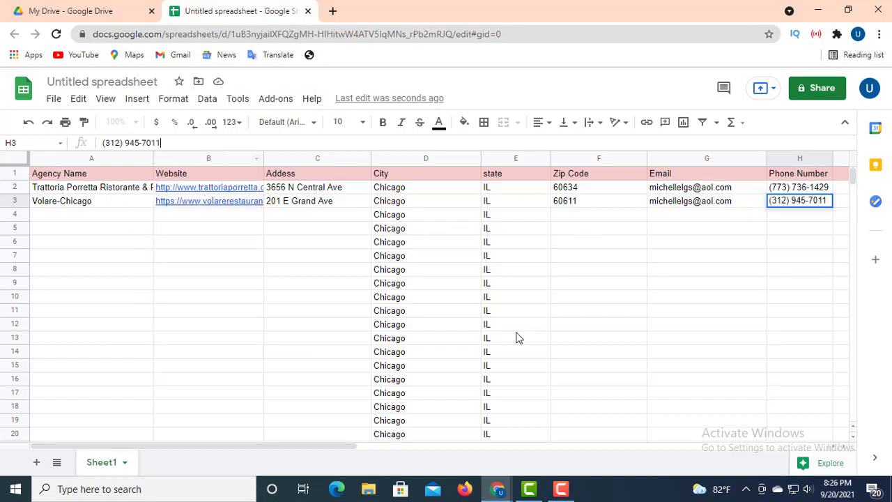
click(42, 220)
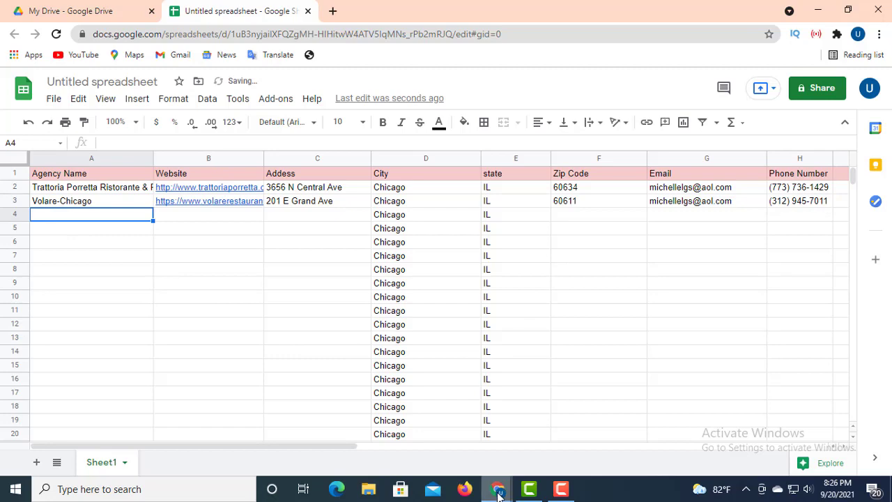
Step: Switch to Yellow Pages, go back to the Chicago restaurant results and open the Italian Fiesta Pizzeria listing
mouse_move(498, 492)
click(742, 425)
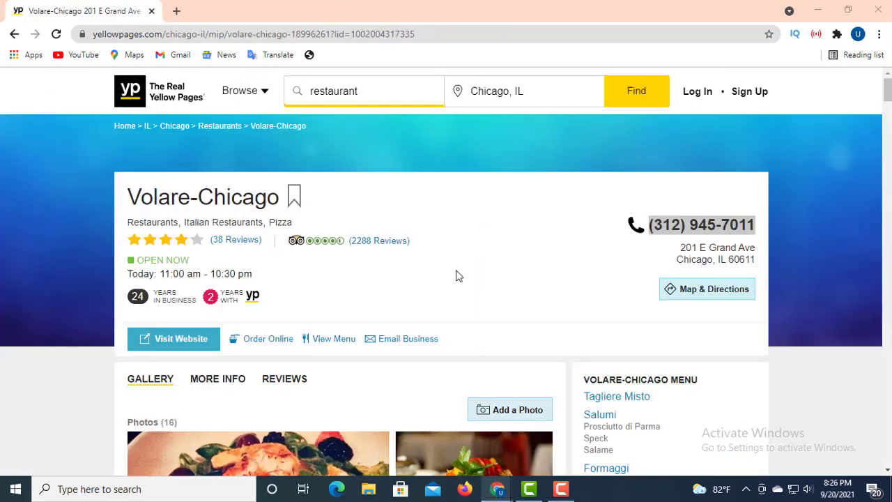
click(16, 34)
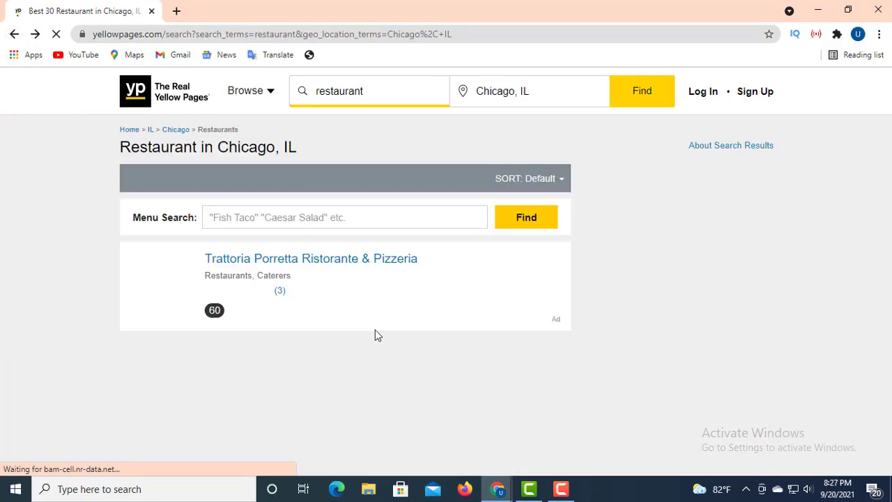
scroll(273, 295, down, 2)
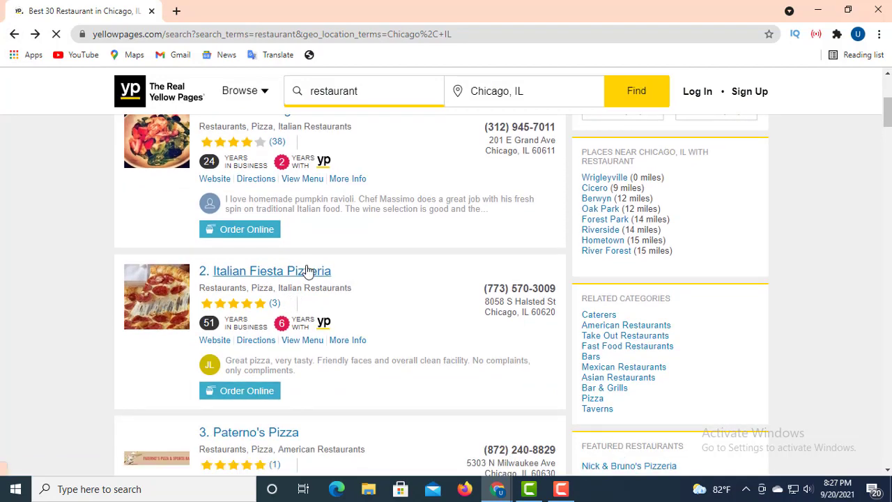
click(308, 270)
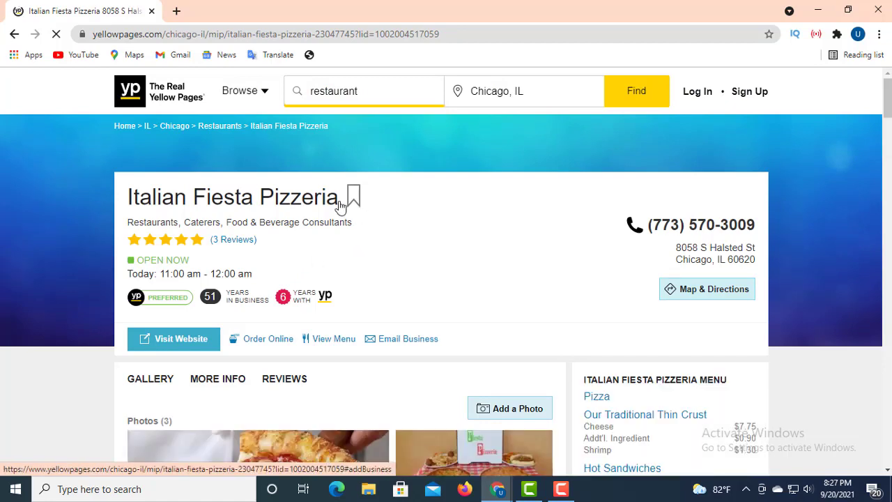
drag(345, 198, 149, 180)
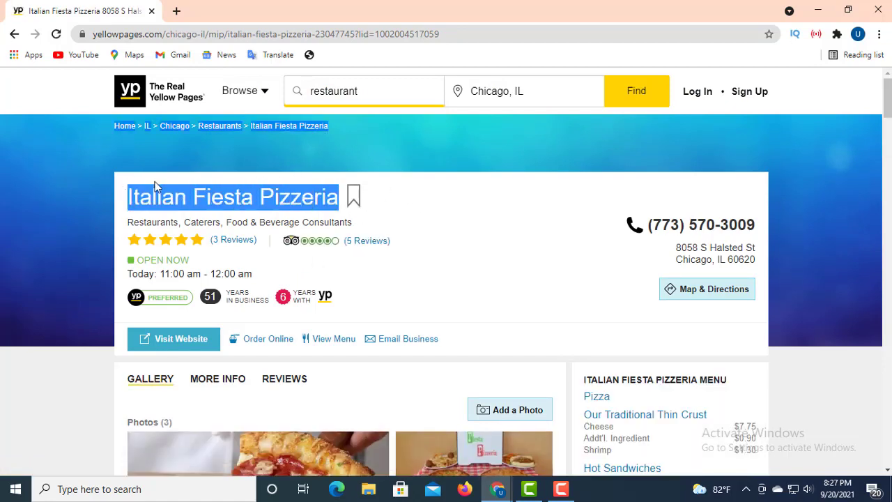
right_click(173, 192)
click(534, 243)
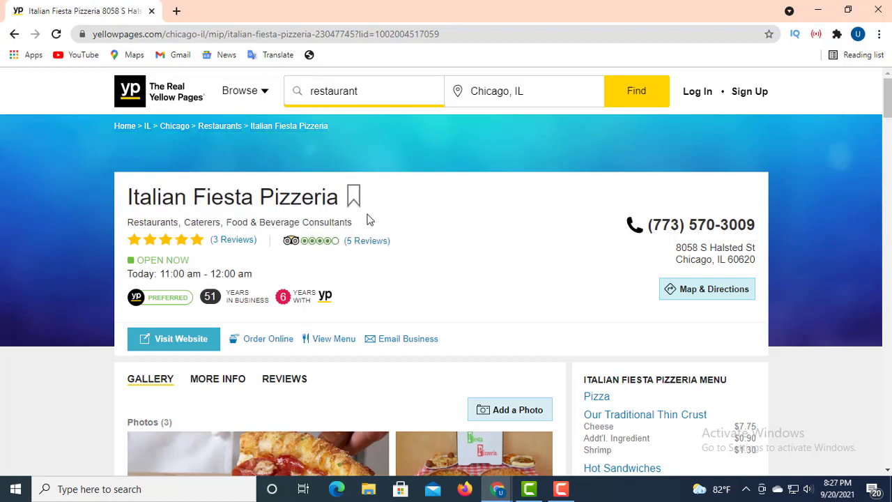
Step: Copy the restaurant name Italian Fiesta Pizzeria from the heading of its Yellow Pages listing
drag(341, 198, 127, 202)
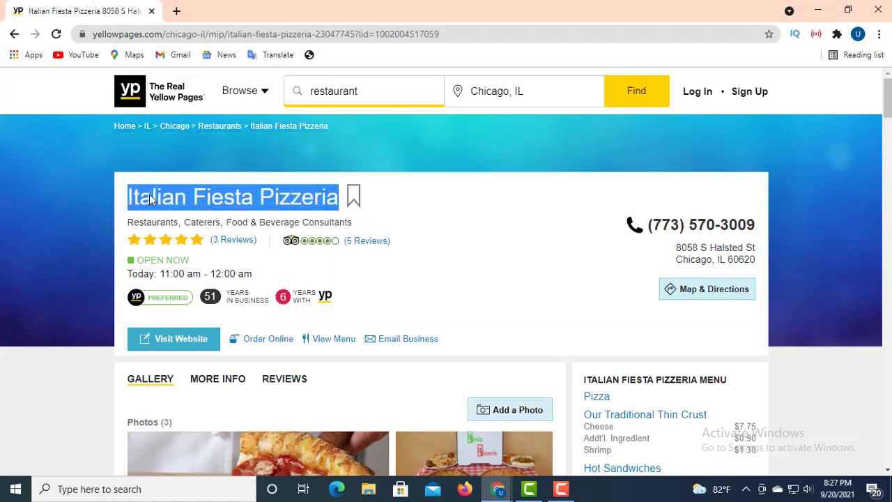
right_click(160, 198)
click(195, 206)
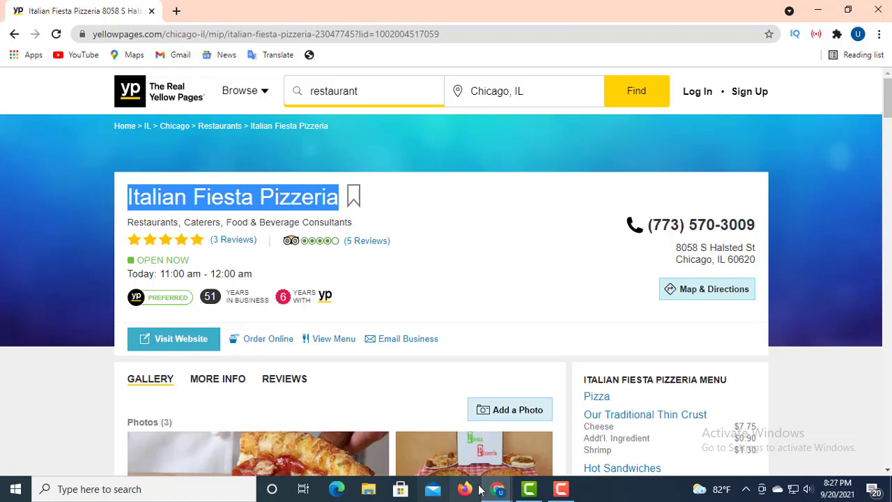
Step: Return to the spreadsheet and paste the copied name Italian Fiesta Pizzeria into cell A4
click(497, 489)
click(383, 434)
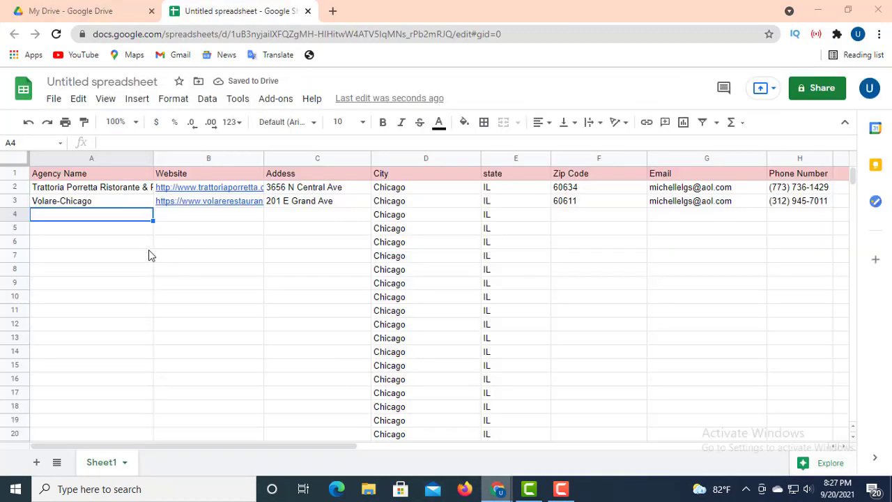
right_click(104, 145)
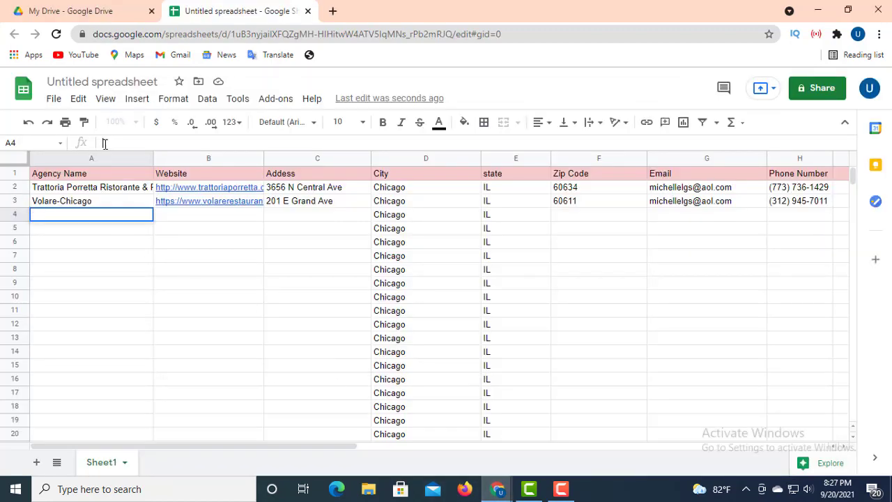
click(147, 248)
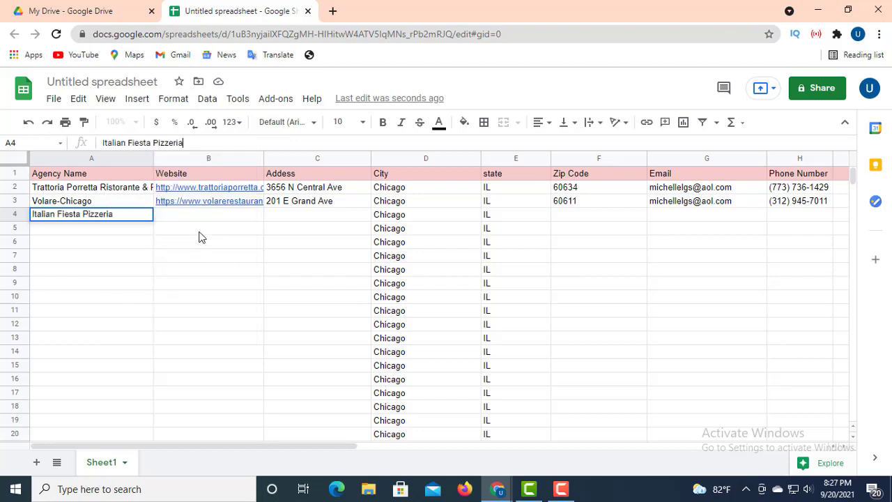
Step: Select cell B4 for the website entry and switch back to the Italian Fiesta Pizzeria listing on Yellow Pages
click(214, 227)
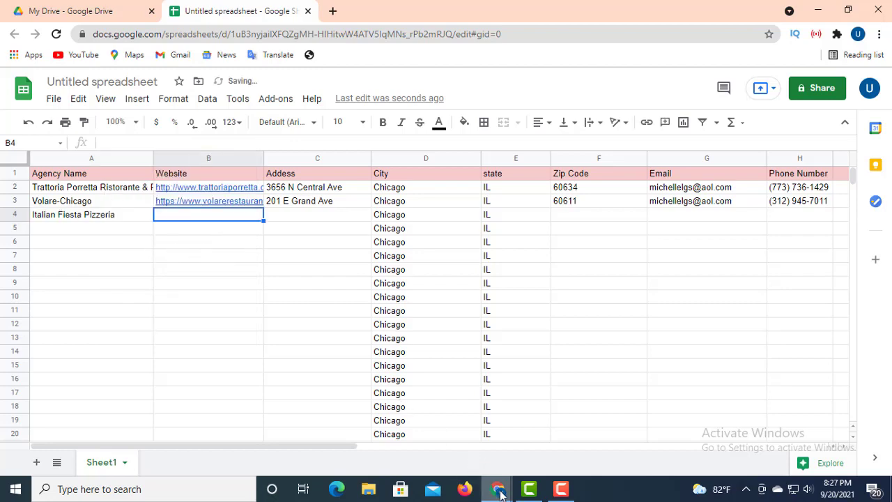
mouse_move(497, 488)
click(713, 444)
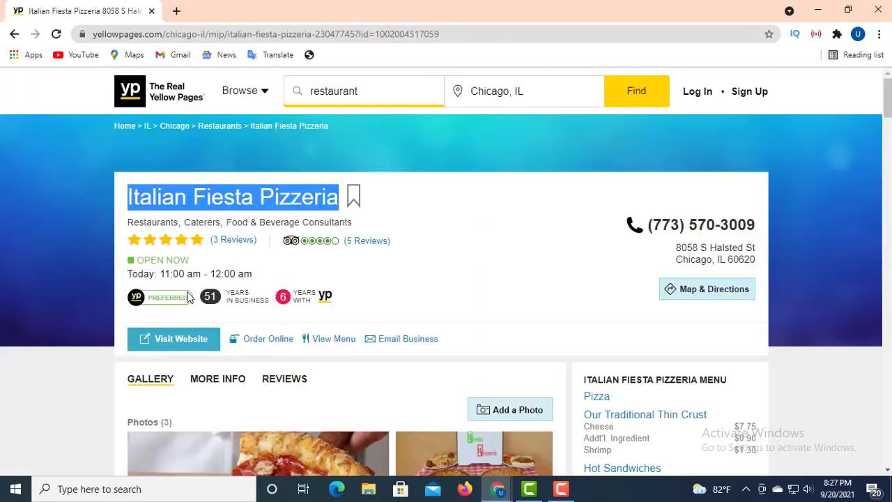
Step: Copy the website link of Italian Fiesta Pizzeria from its Yellow Pages listing into Website cell B4 of the Google Sheets spreadsheet
right_click(197, 336)
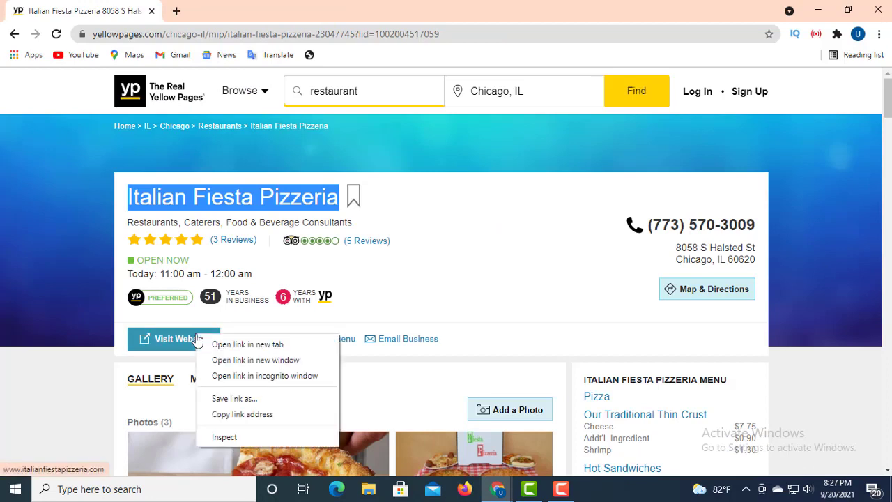
click(261, 421)
click(500, 490)
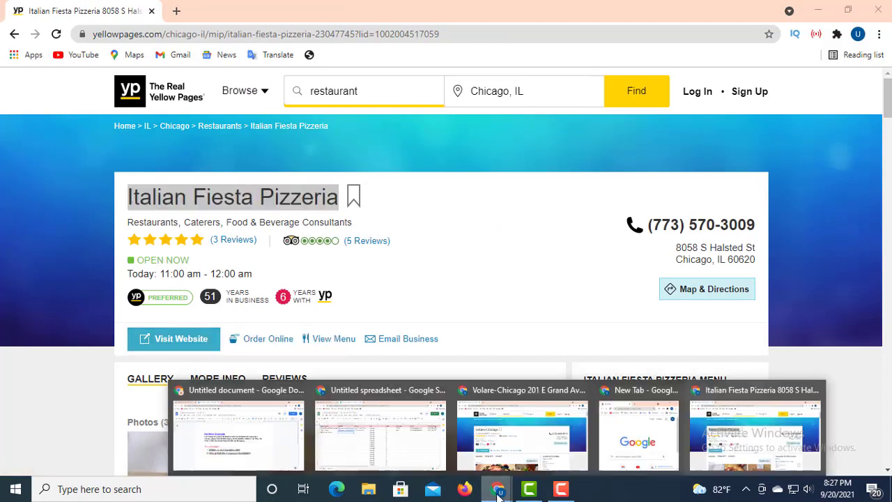
click(404, 452)
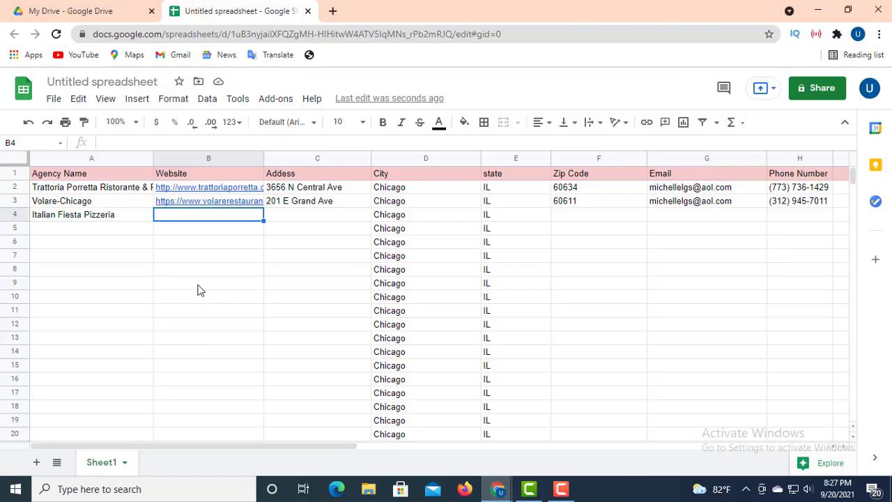
click(112, 142)
right_click(109, 142)
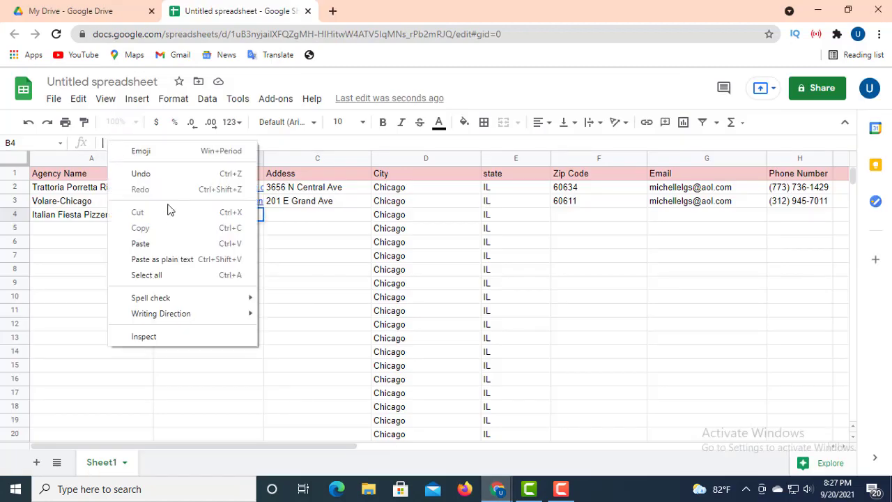
click(142, 244)
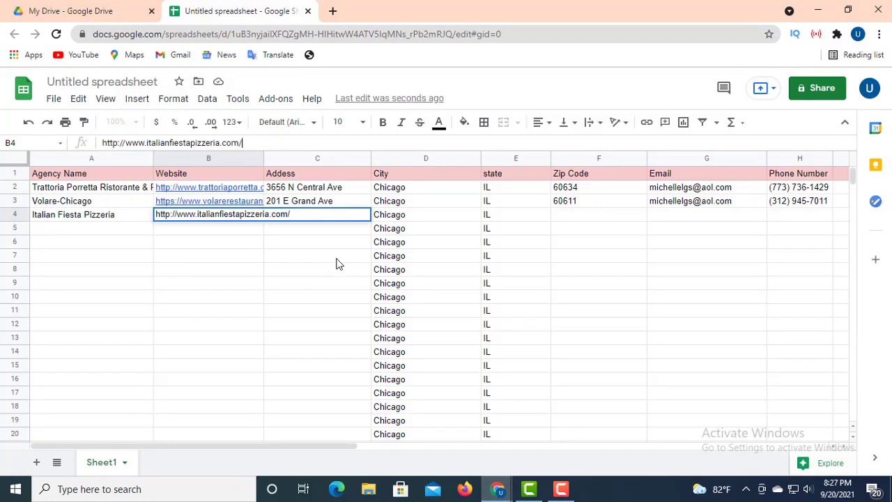
click(320, 219)
Step: Copy the pizzeria's street address, without city and state, from the Yellow Pages listing into address cell C4 of the spreadsheet
double_click(321, 219)
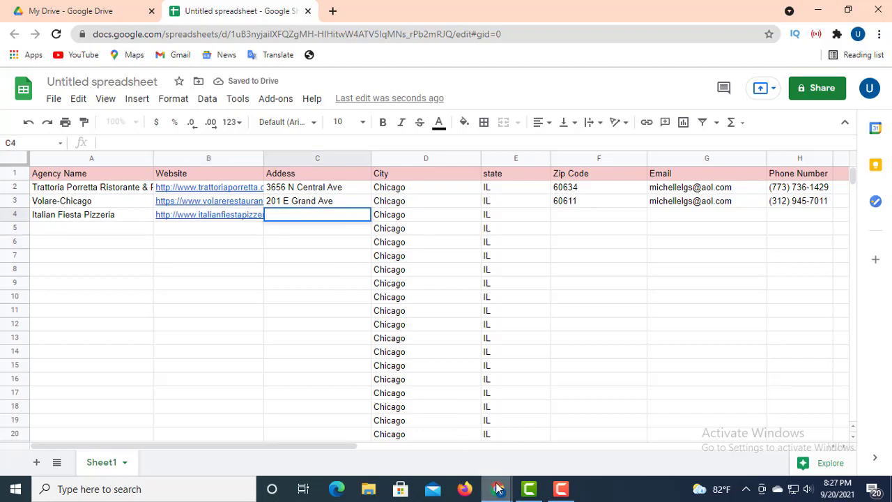
mouse_move(499, 495)
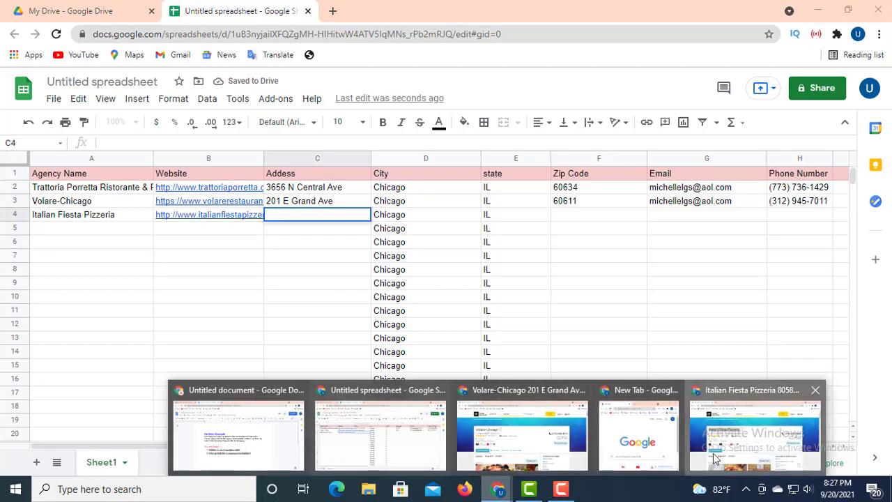
click(781, 432)
click(427, 311)
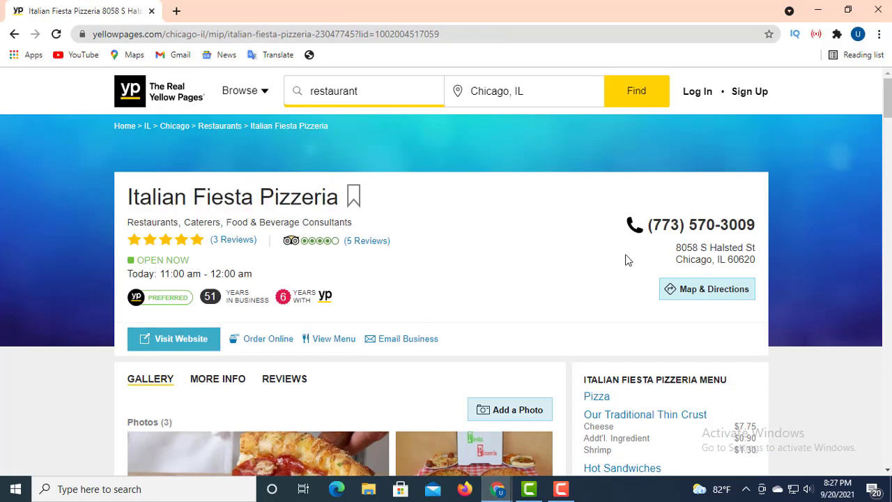
drag(673, 249, 758, 251)
right_click(745, 251)
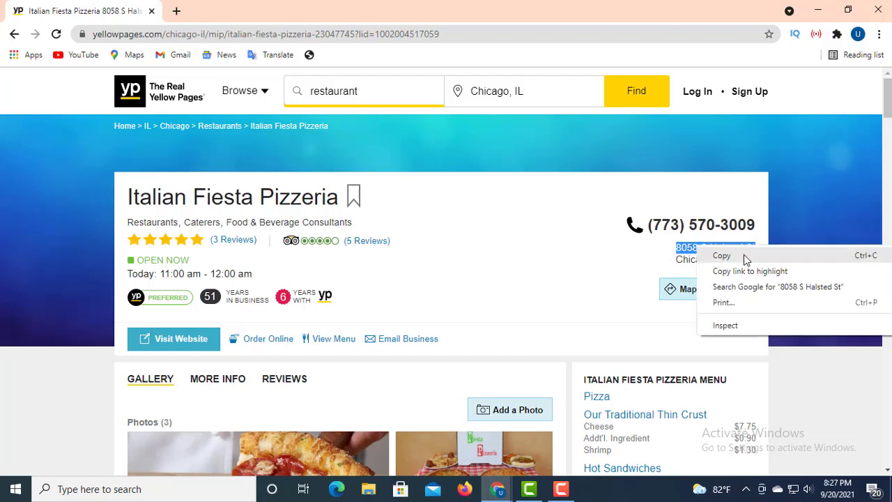
click(723, 255)
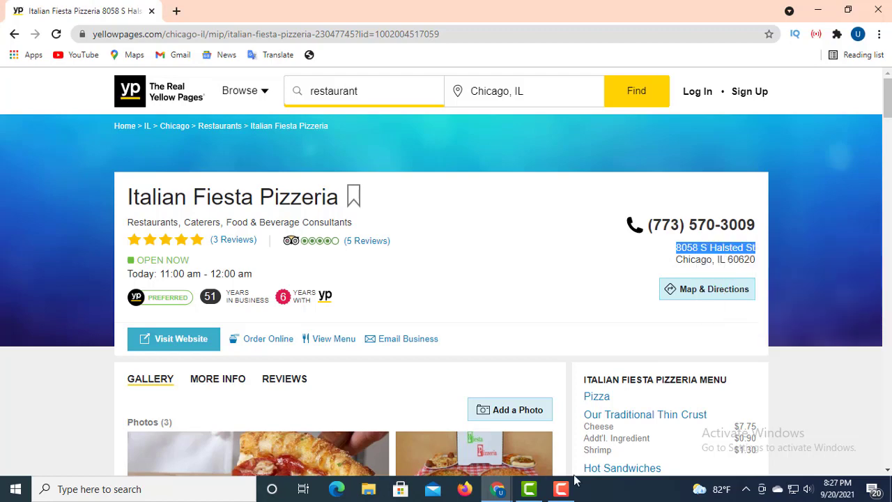
click(497, 488)
click(379, 439)
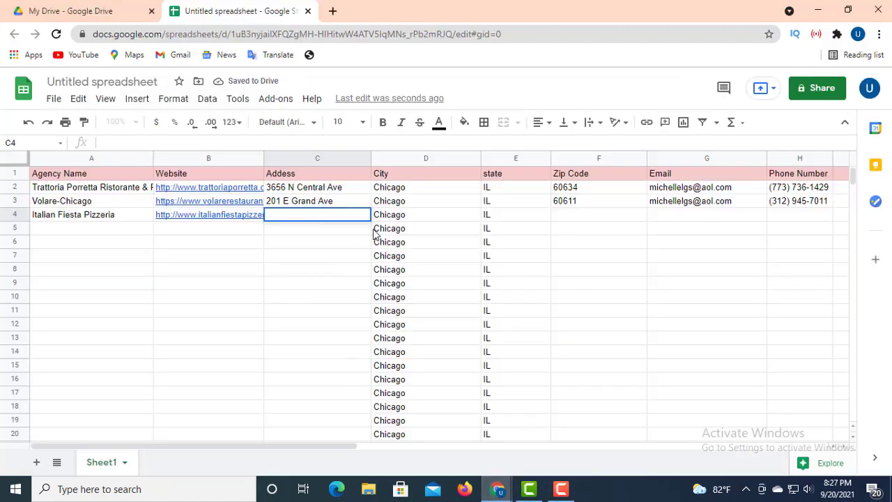
right_click(112, 143)
click(158, 247)
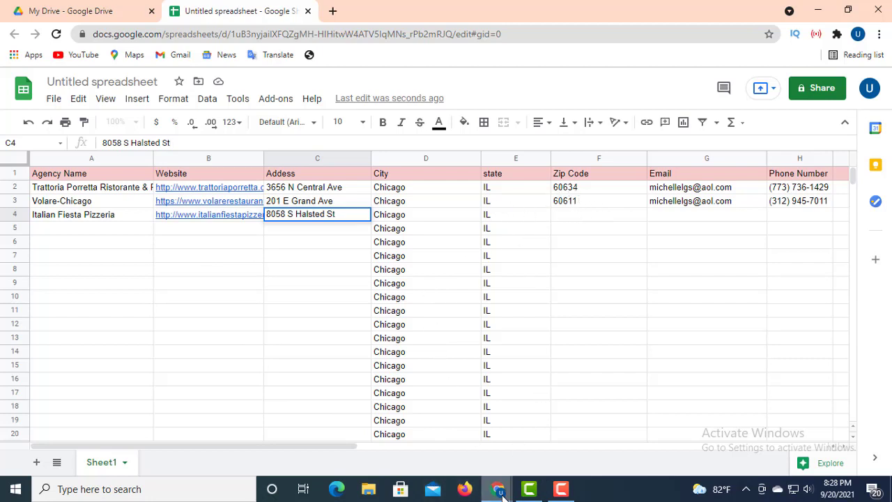
Step: Switch to the Italian Fiesta Pizzeria listing on Yellow Pages and copy only the ZIP code from its address
mouse_move(503, 495)
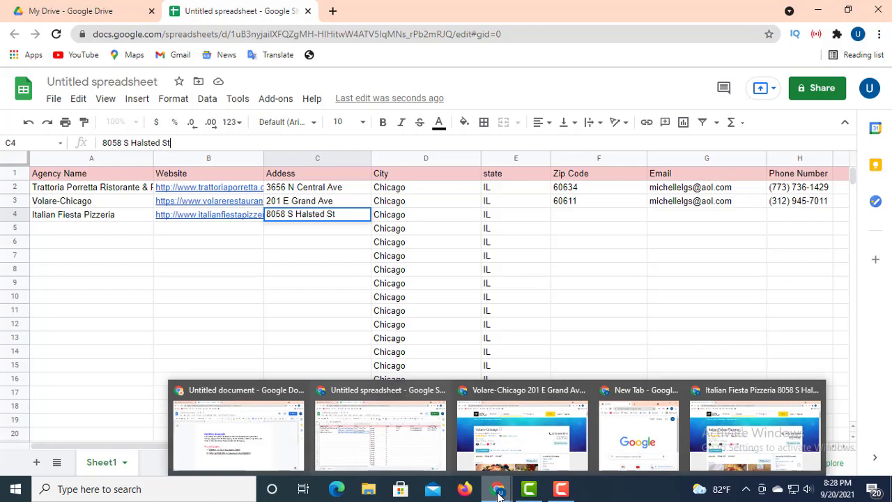
click(705, 448)
click(427, 303)
drag(729, 259, 753, 260)
right_click(742, 255)
click(543, 266)
click(698, 270)
right_click(752, 262)
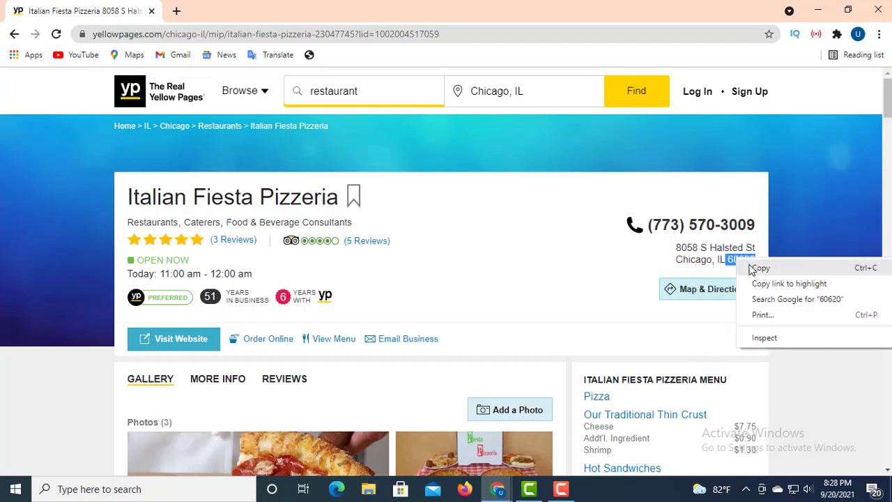
click(763, 267)
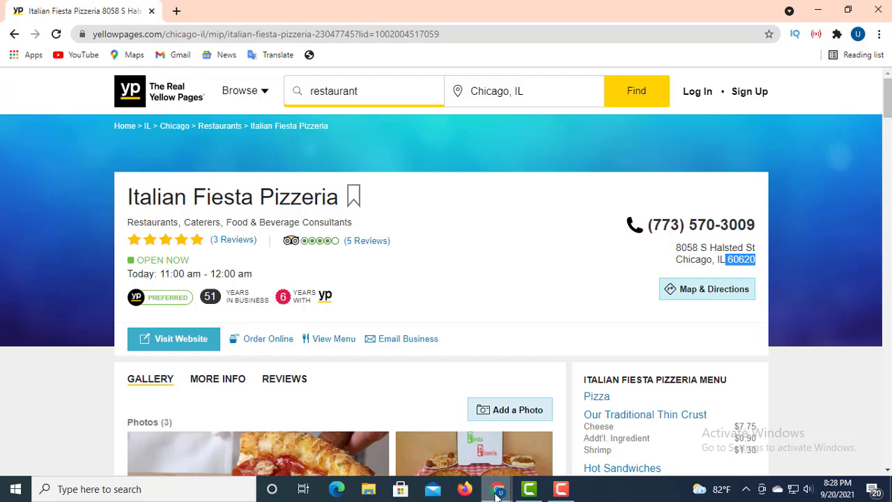
Step: Switch to the Google Sheets spreadsheet and paste the copied ZIP code into Zip Code cell F4
mouse_move(500, 494)
click(392, 460)
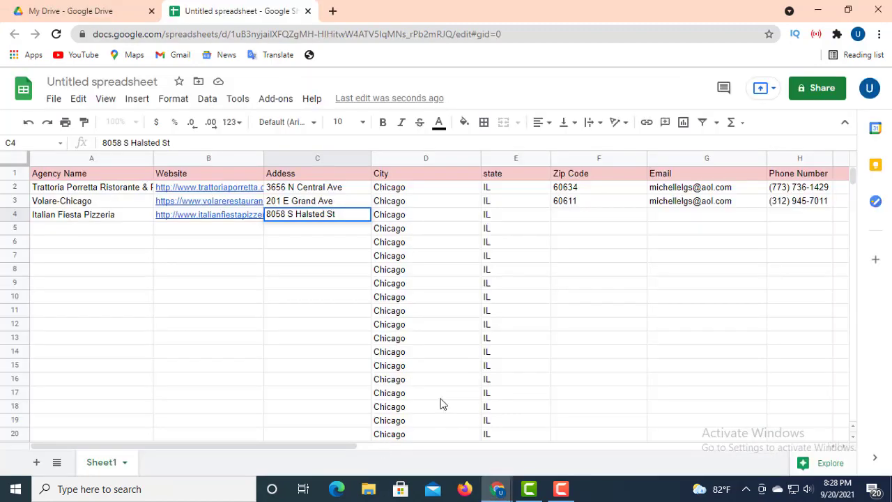
click(528, 221)
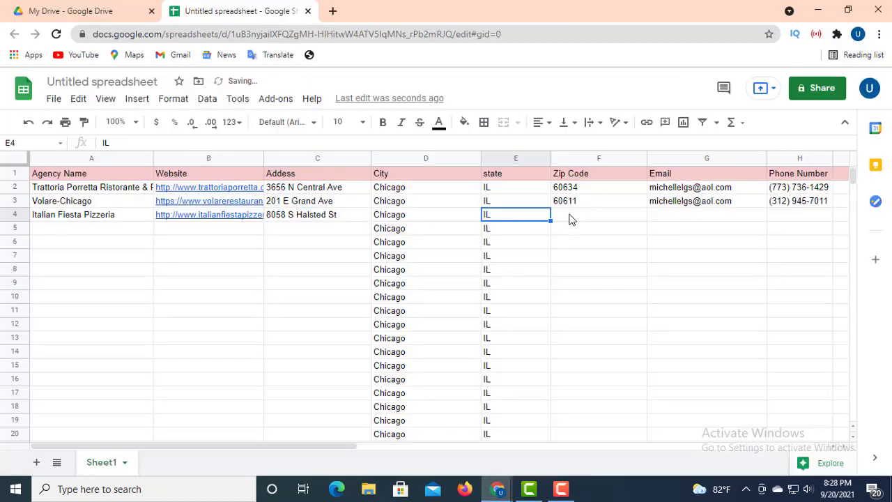
click(571, 218)
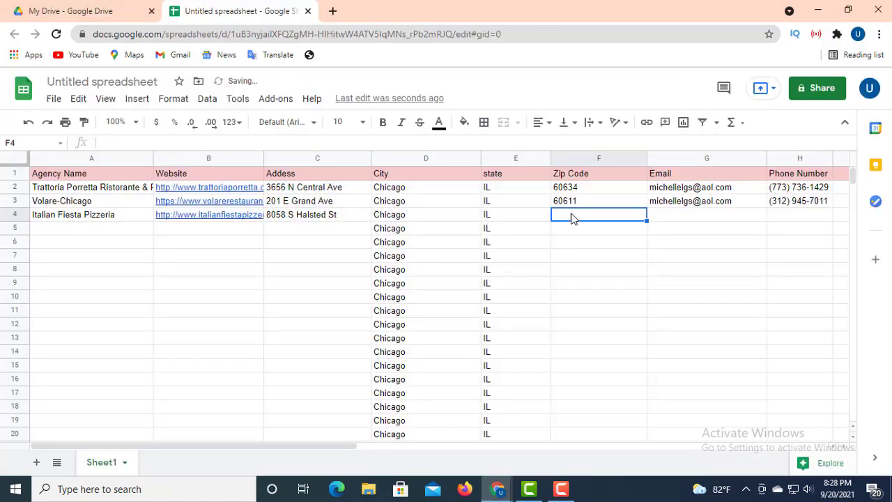
right_click(107, 144)
click(140, 244)
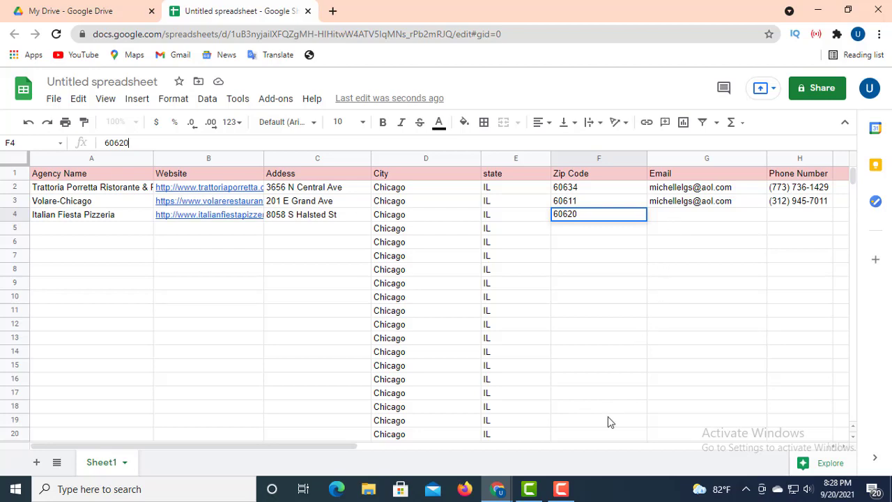
key(Tab)
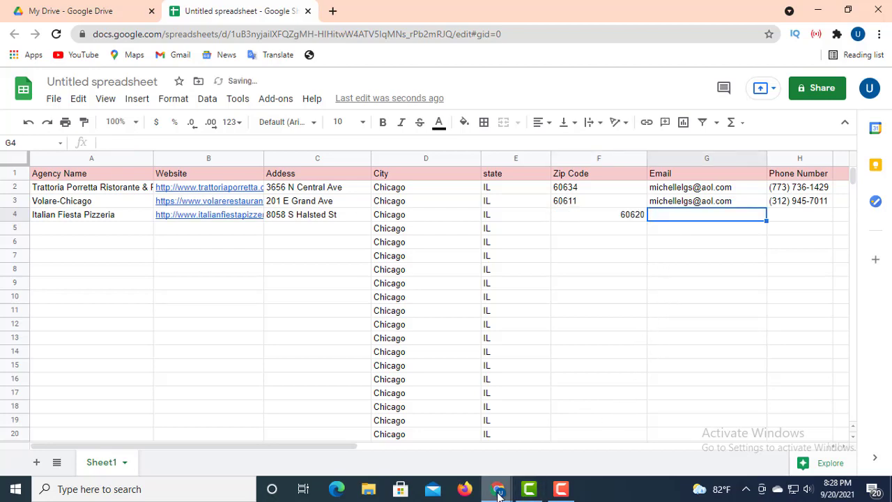
Step: Copy the pizzeria's email address from the Email Business link on Yellow Pages into Email cell G4 of the spreadsheet
mouse_move(498, 488)
click(793, 438)
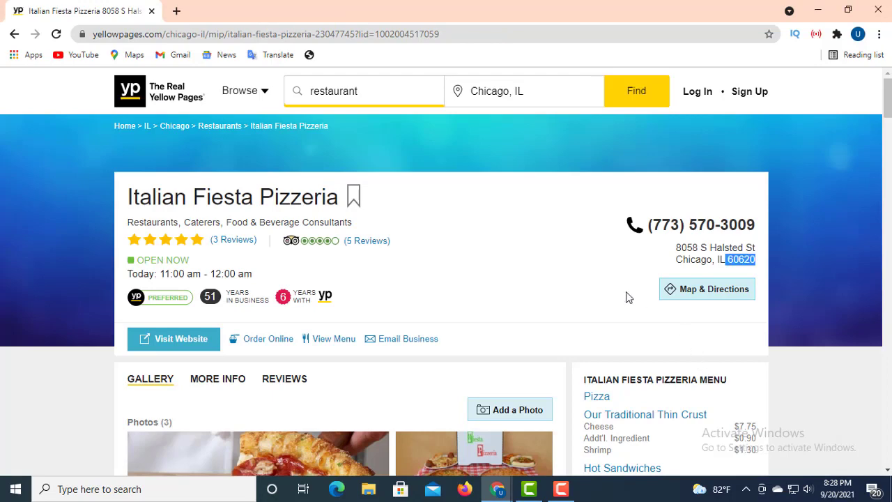
right_click(389, 338)
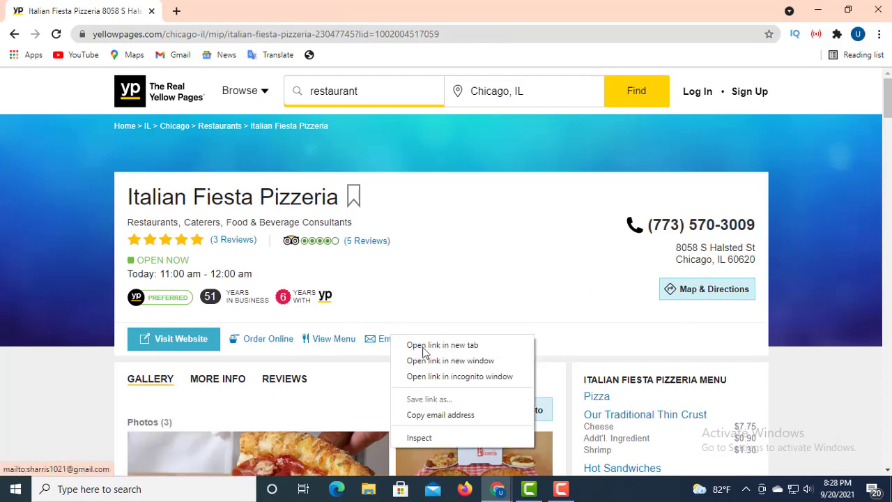
click(434, 414)
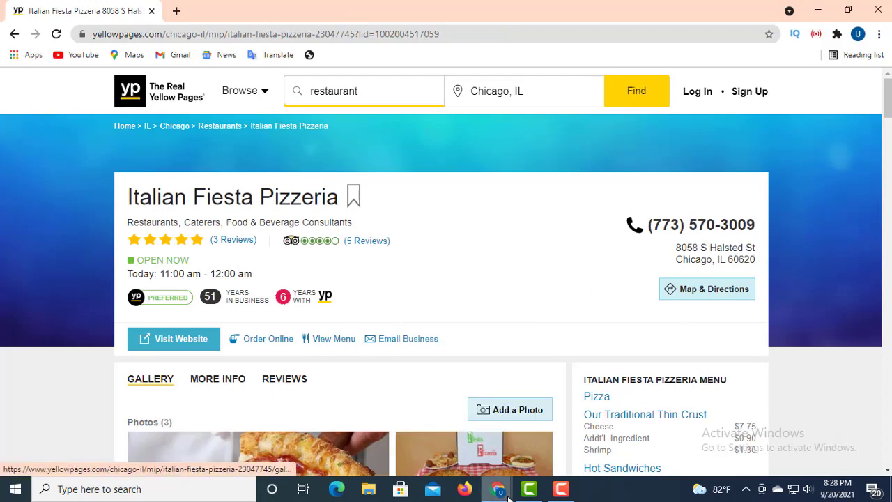
mouse_move(498, 488)
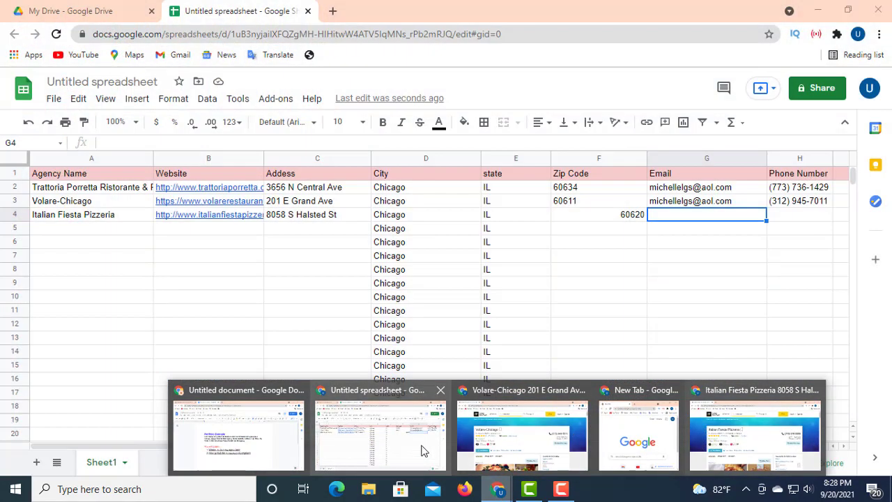
click(418, 446)
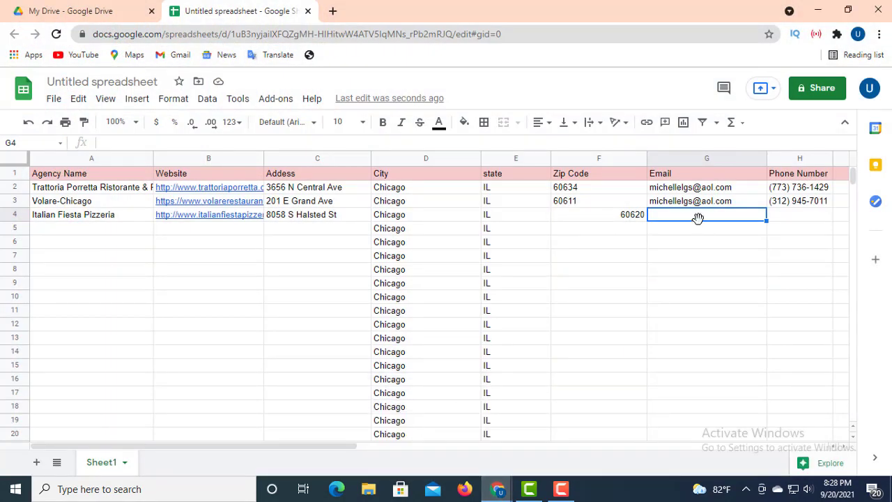
right_click(113, 142)
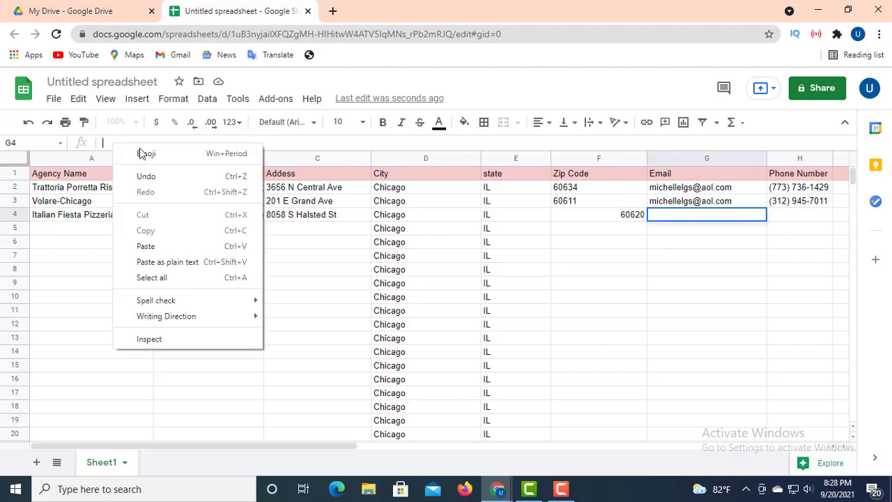
click(127, 243)
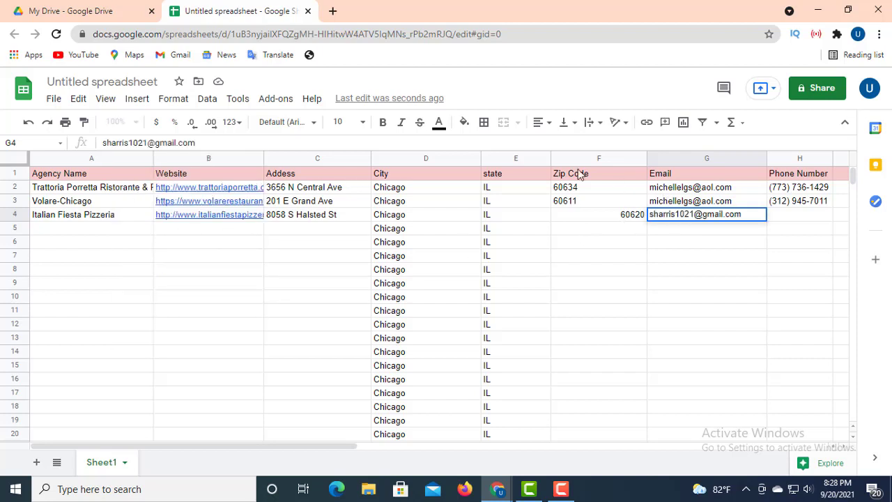
Step: Left-align the ZIP code in cell F4 to match the entries above it
click(603, 216)
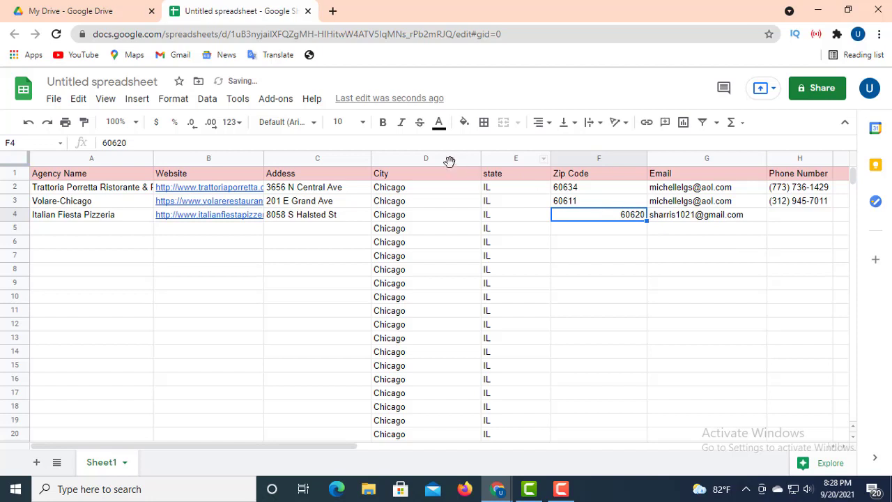
click(546, 124)
click(541, 147)
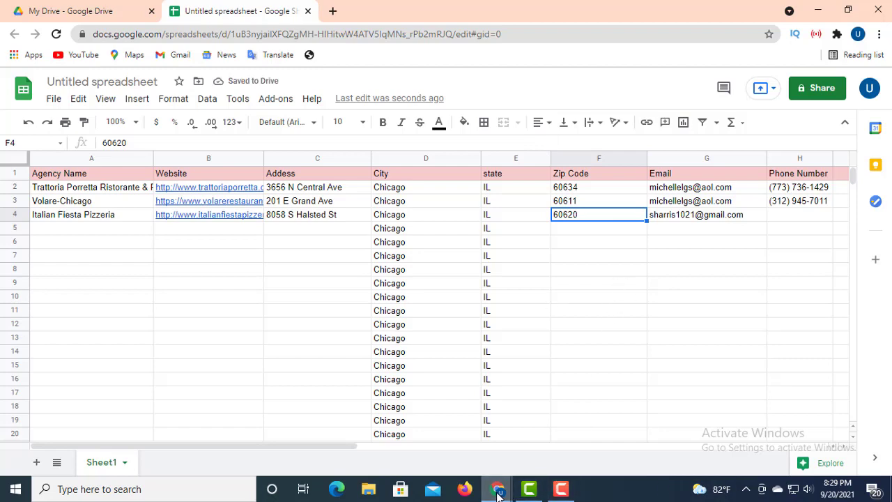
Step: Copy the pizzeria's phone number from the Yellow Pages listing into Phone Number cell H4, finishing with cell A5 selected
mouse_move(497, 492)
click(739, 433)
drag(645, 225, 756, 225)
right_click(731, 228)
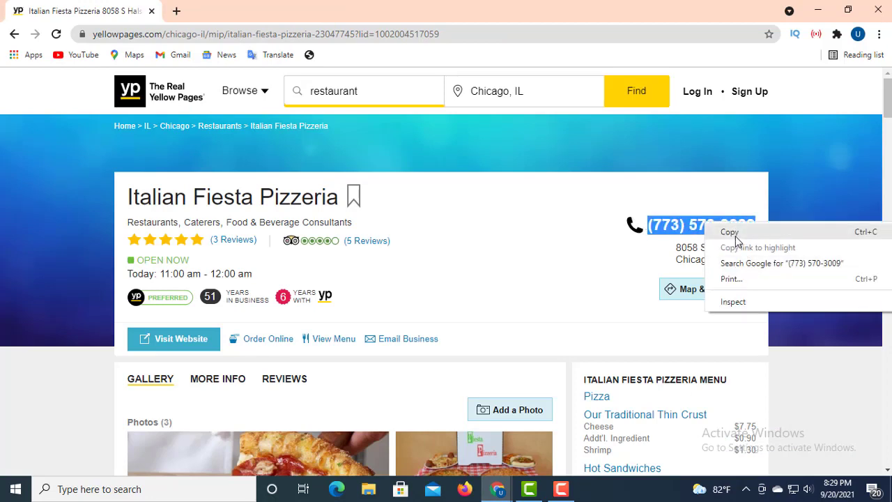
click(737, 233)
click(498, 492)
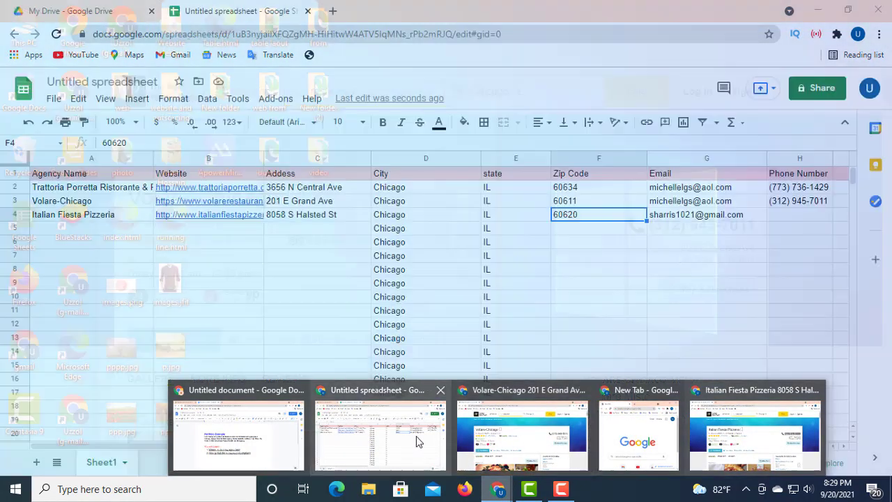
click(404, 439)
click(795, 217)
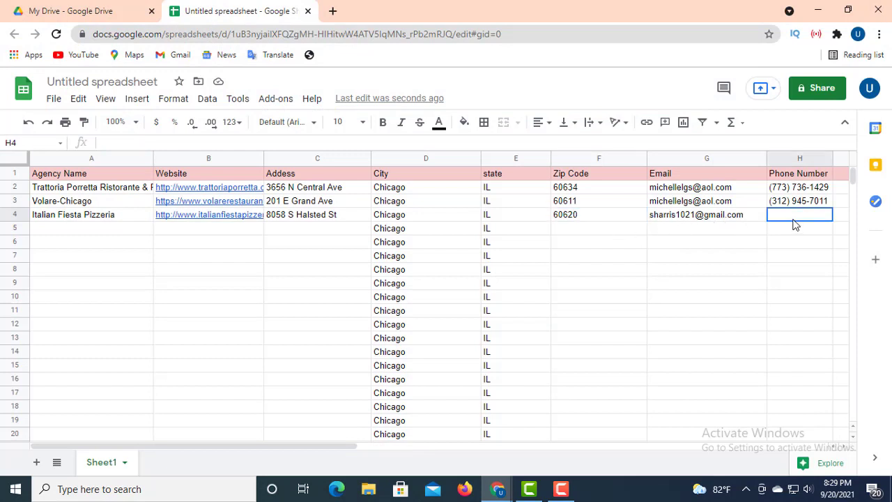
right_click(119, 141)
click(154, 244)
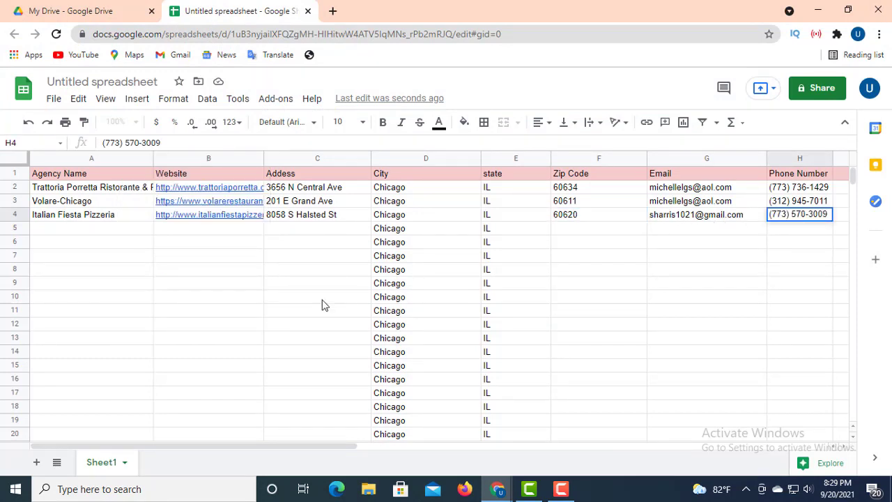
click(66, 230)
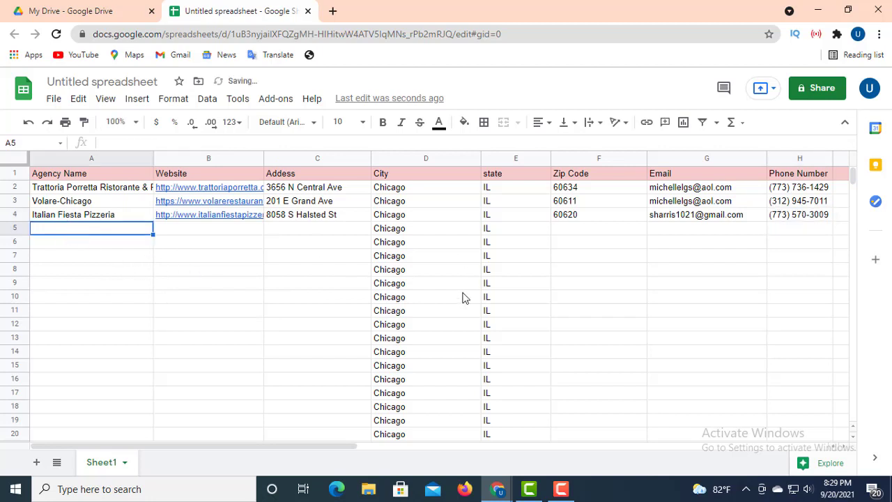
mouse_move(503, 496)
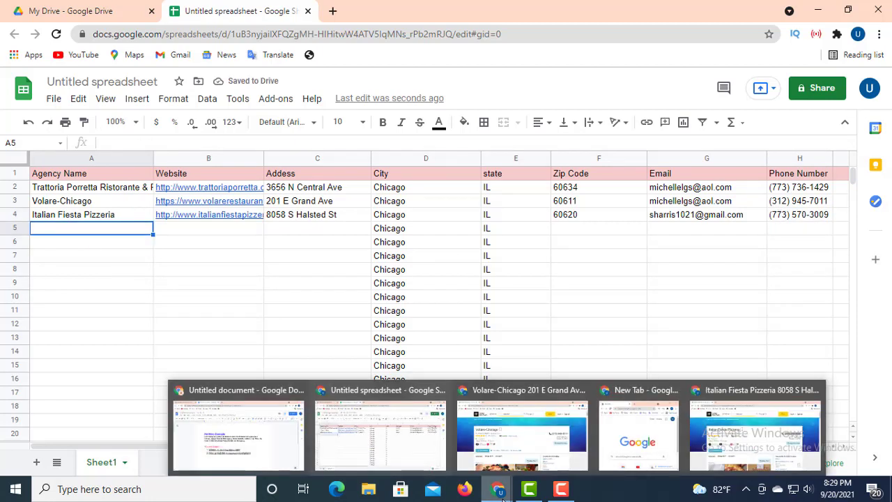
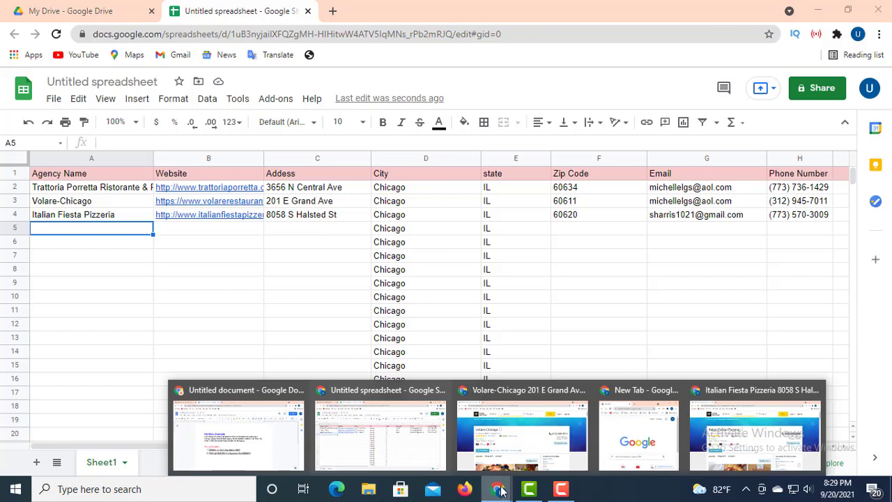
Step: Switch to the Yellow Pages window, return to the Chicago restaurant results and open the Paterno's Pizza listing
click(720, 440)
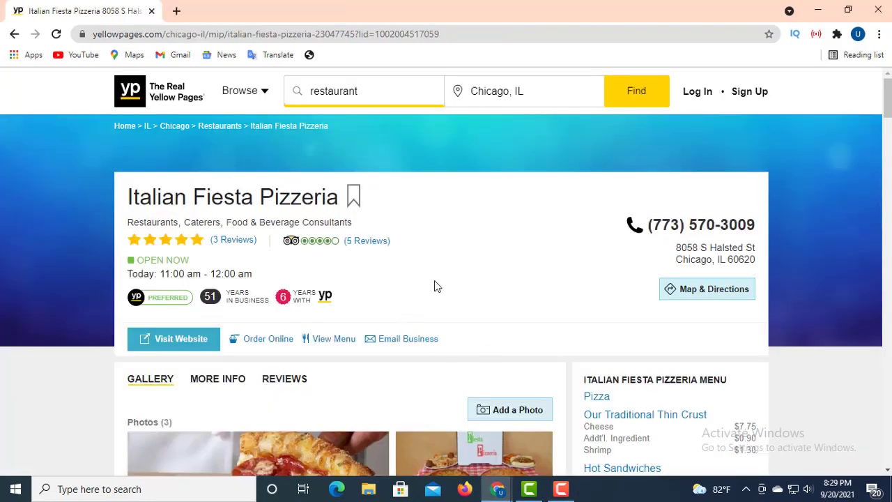
click(14, 34)
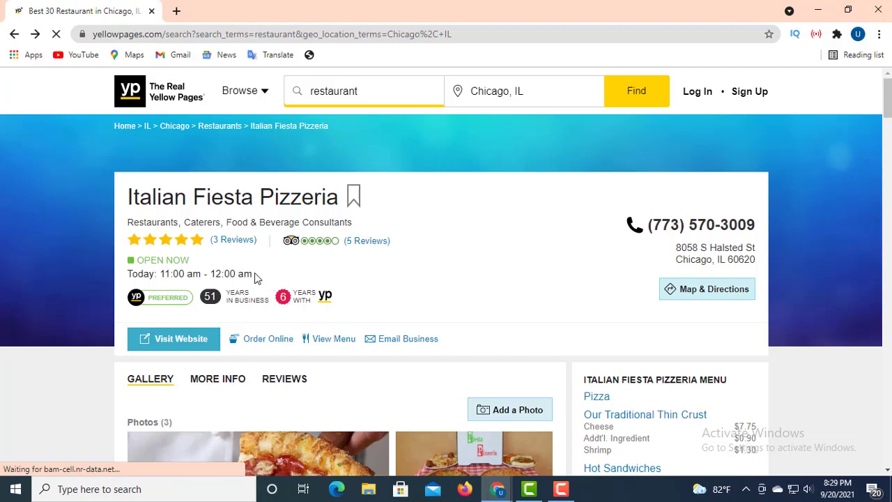
key(alt+Left)
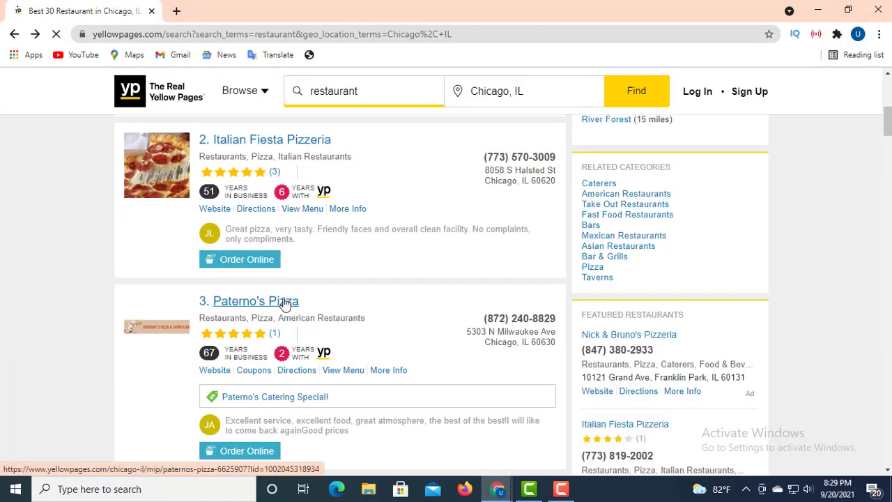
click(285, 304)
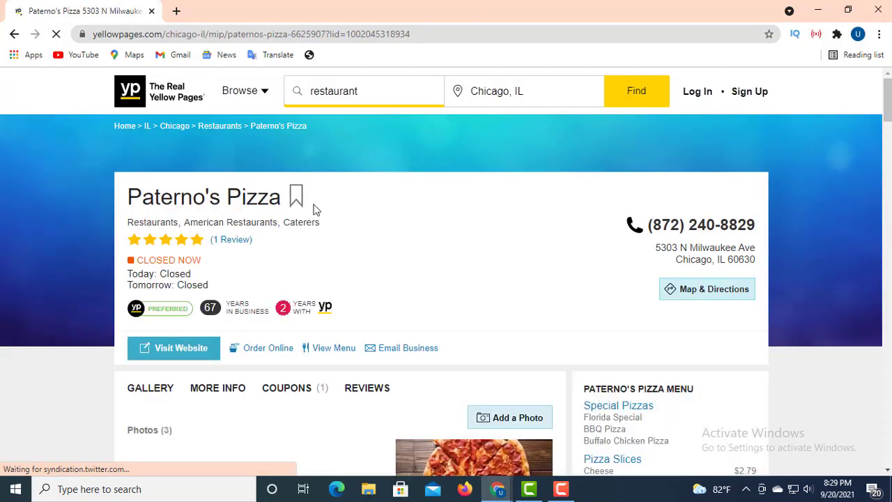
Step: Copy the restaurant name Paterno's Pizza from the listing into Agency Name cell A5 of the spreadsheet
drag(314, 201, 110, 178)
drag(390, 211, 128, 191)
key(ctrl+c)
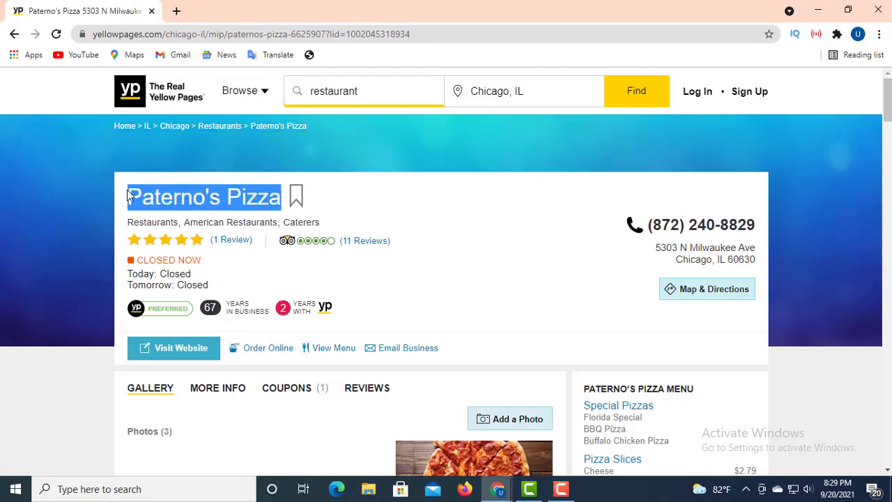
right_click(179, 200)
click(219, 214)
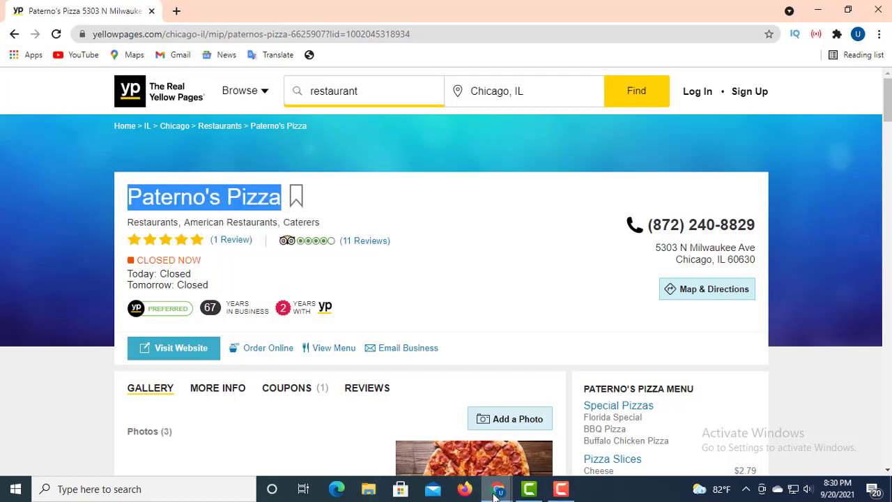
mouse_move(497, 491)
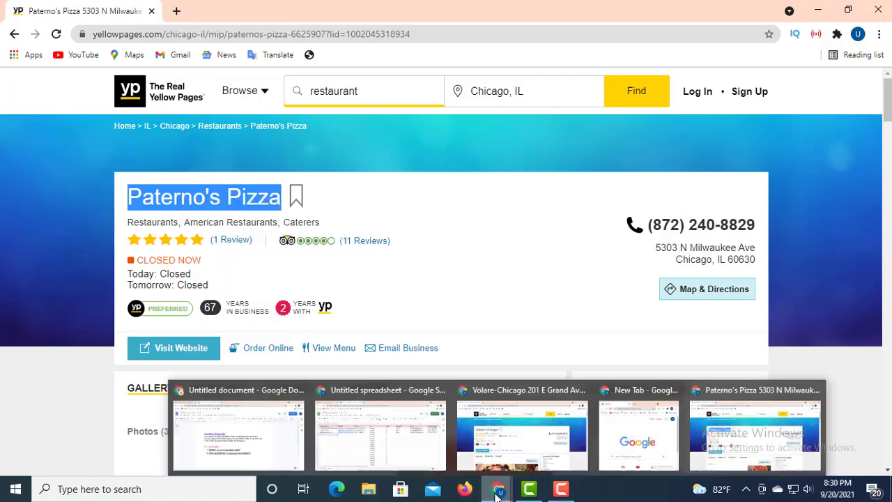
click(391, 464)
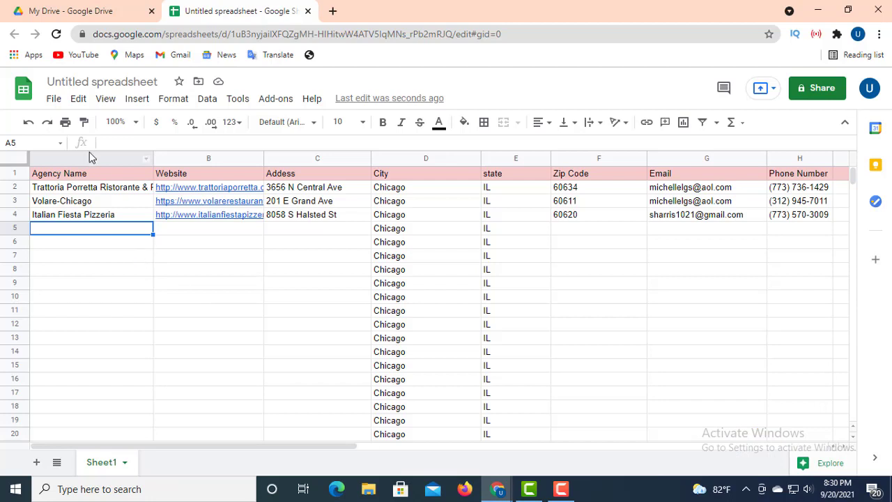
right_click(116, 143)
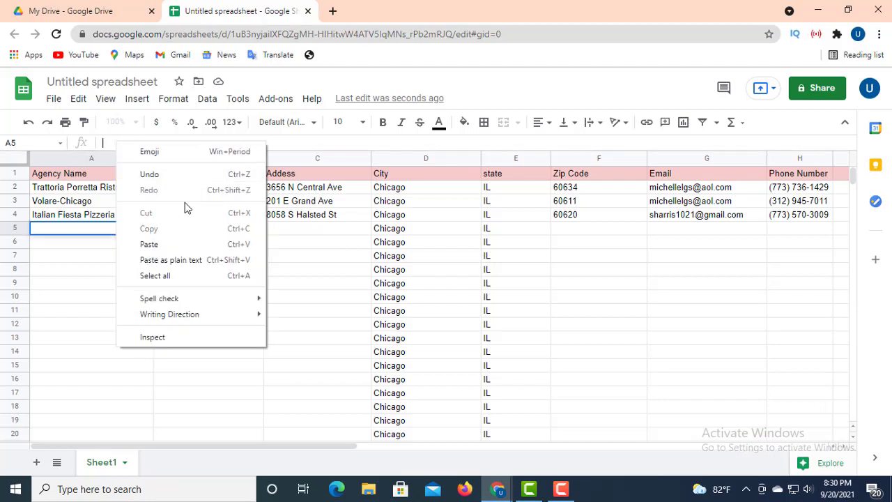
click(150, 245)
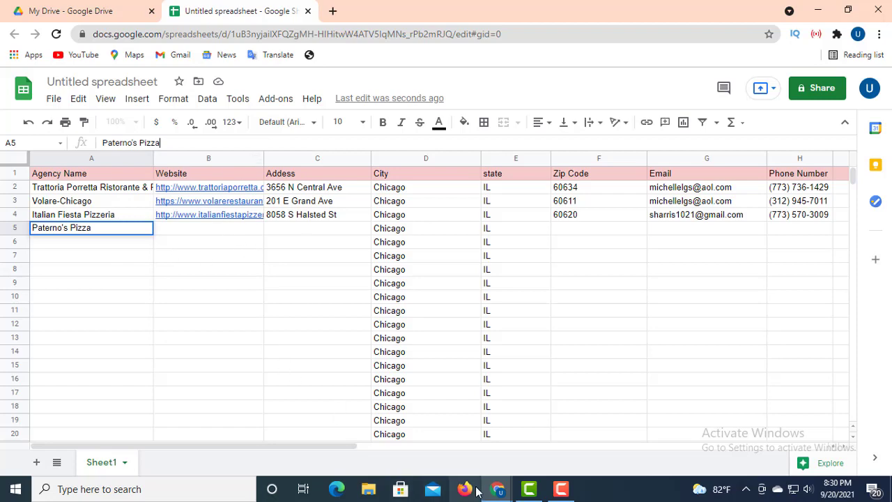
Step: Switch to the Paterno's Pizza listing on Yellow Pages and copy the link address of its Visit Website link
mouse_move(498, 490)
click(746, 450)
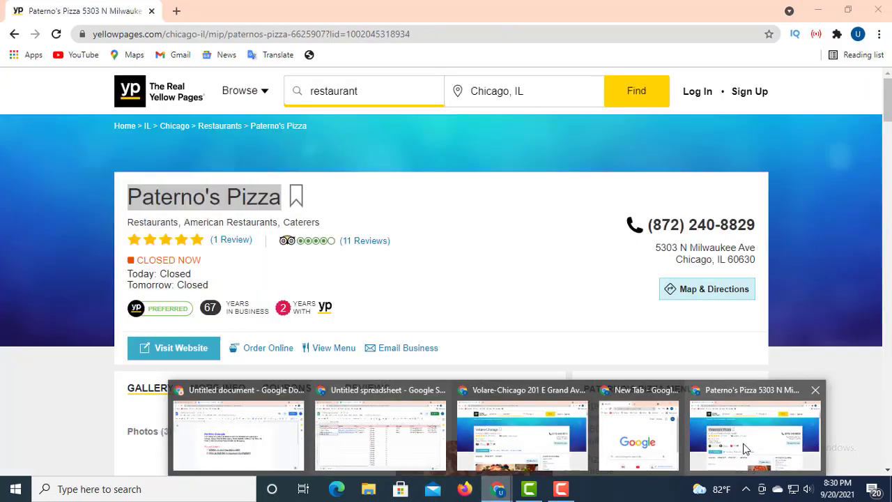
click(453, 279)
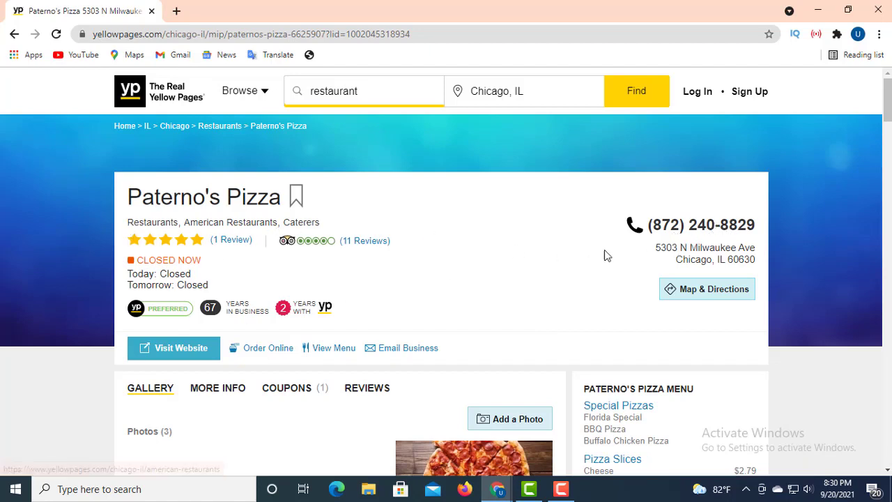
drag(646, 225, 737, 225)
click(584, 282)
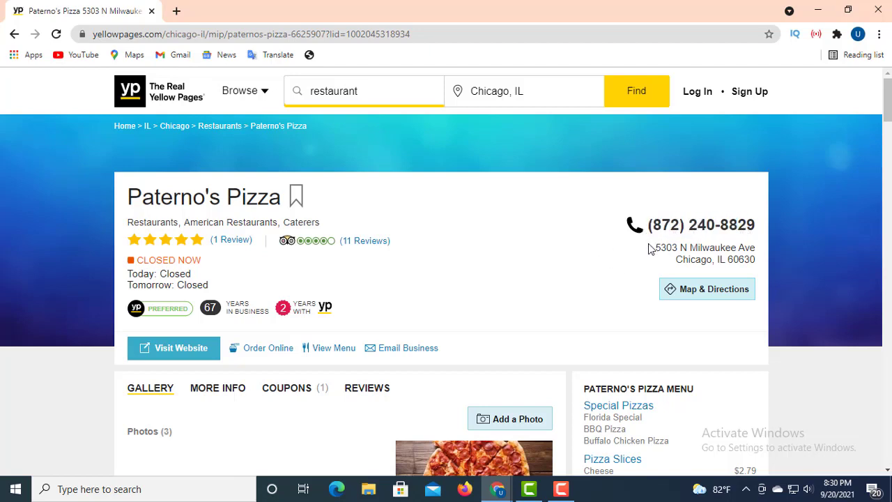
right_click(186, 348)
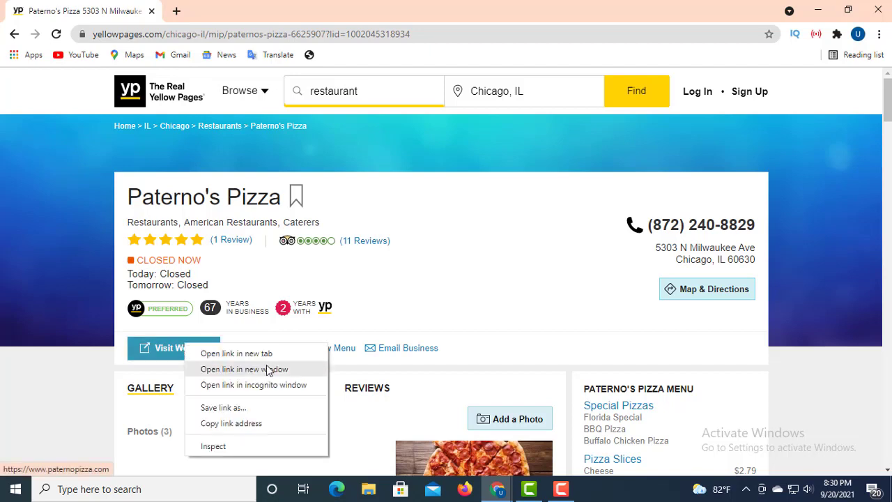
click(237, 423)
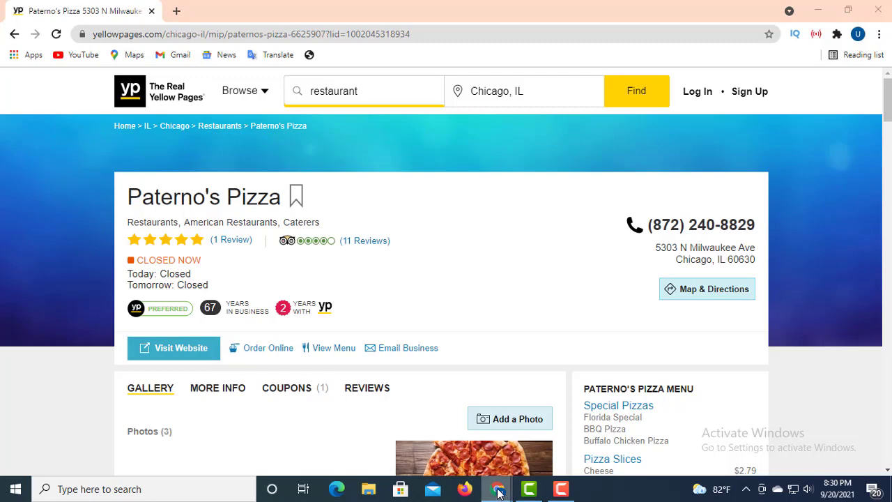
mouse_move(501, 490)
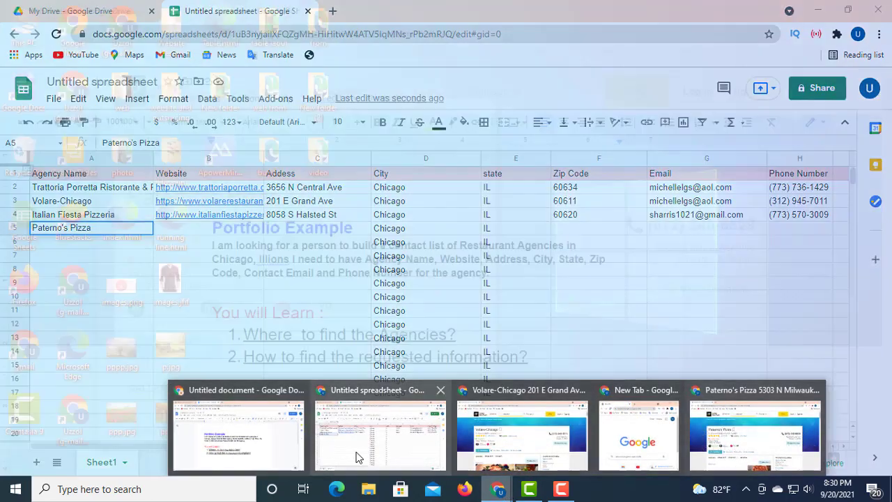
click(355, 457)
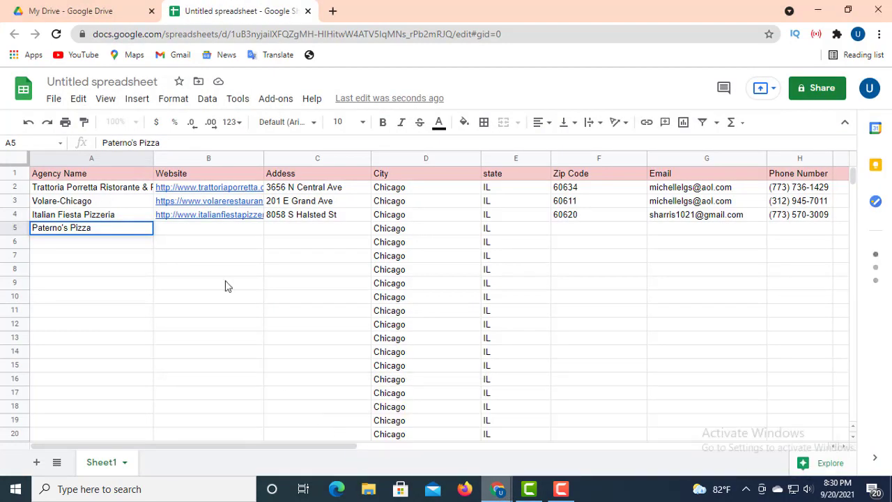
click(211, 232)
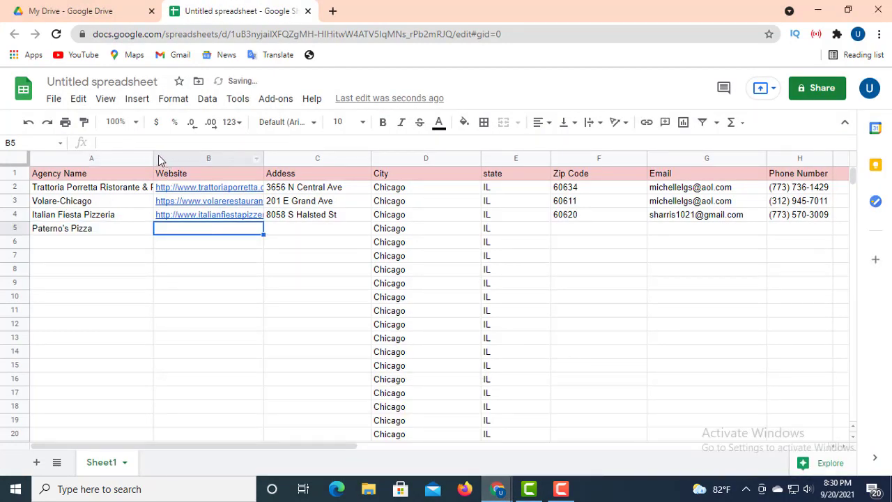
right_click(117, 142)
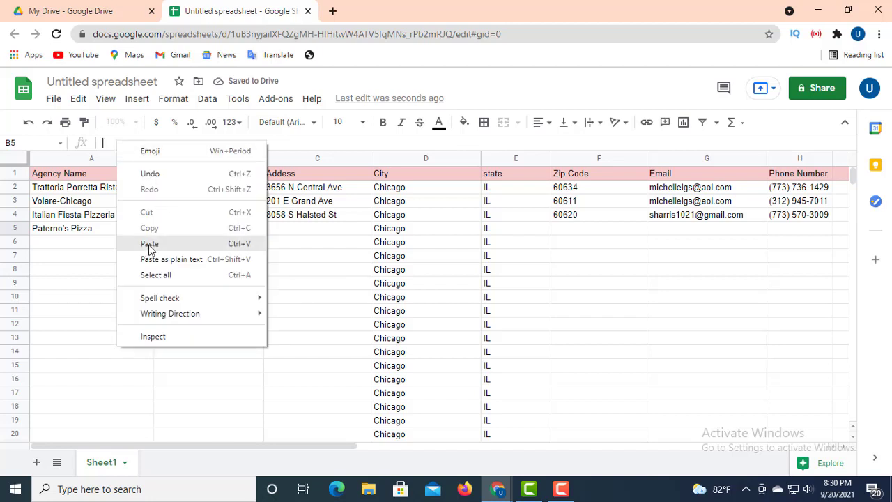
click(149, 244)
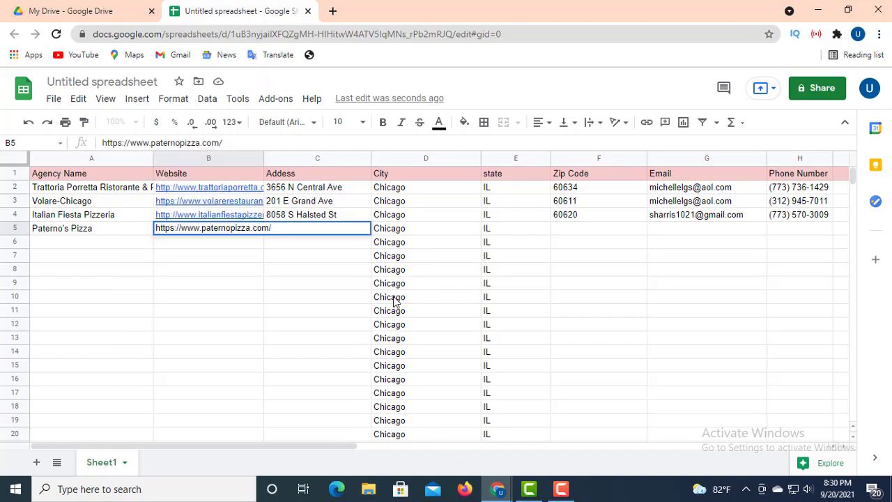
click(322, 256)
Step: Open address cell C5 for entry, then copy the restaurant's street address from the Paterno's Pizza listing on Yellow Pages
click(314, 234)
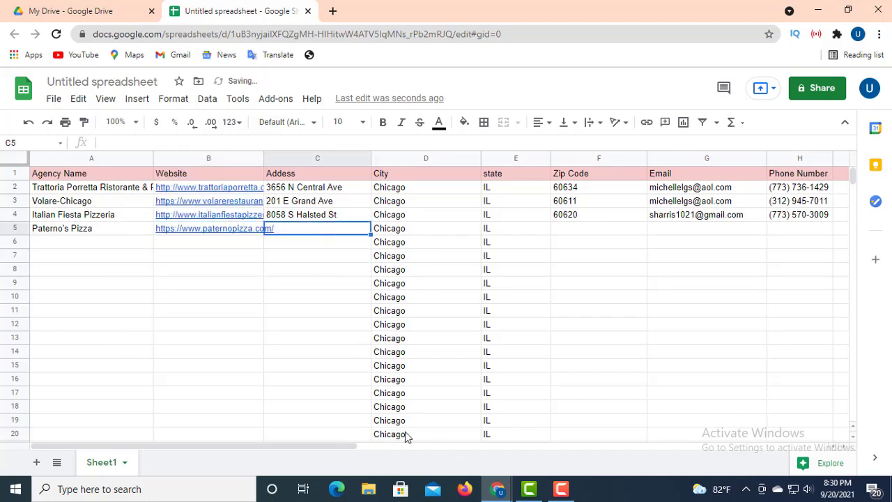
click(313, 245)
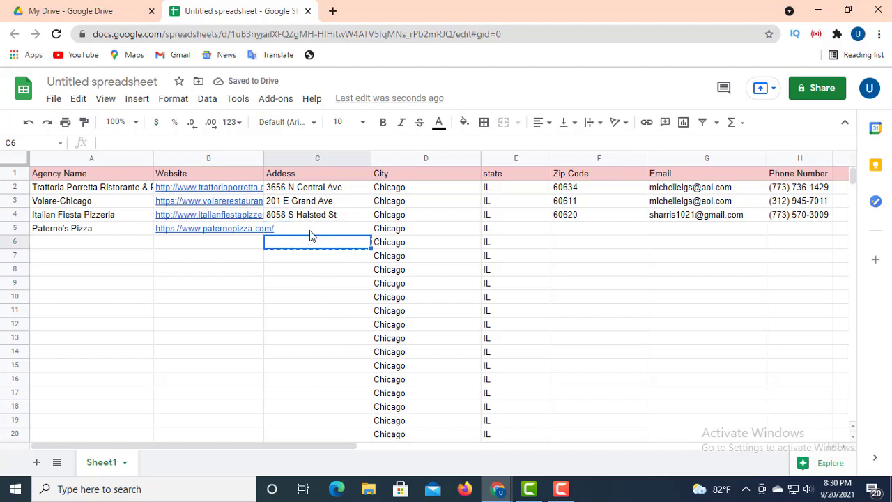
click(310, 230)
double_click(310, 232)
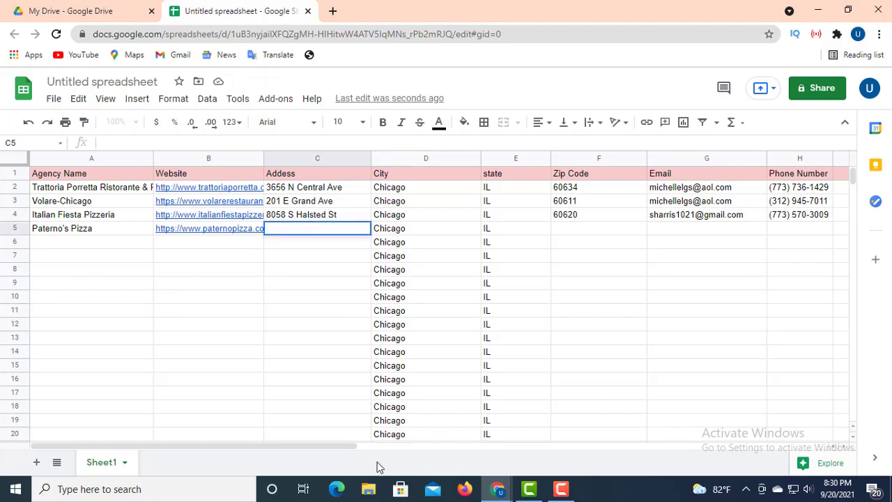
mouse_move(496, 491)
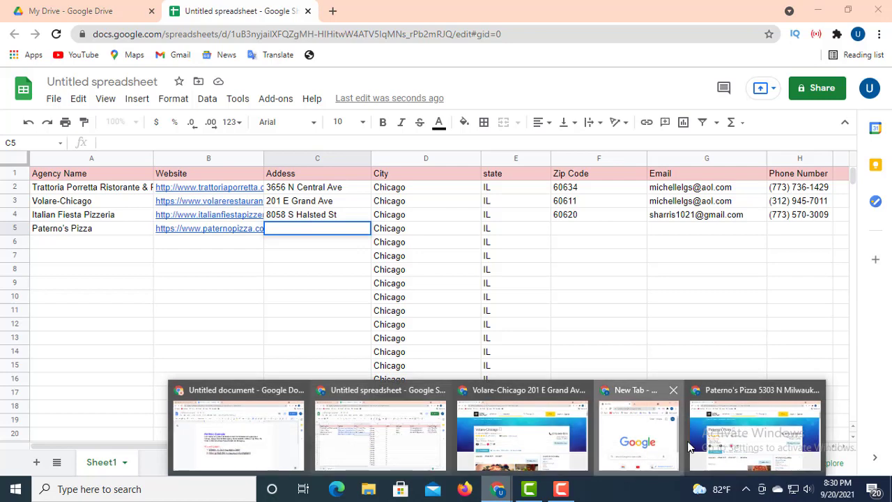
click(636, 429)
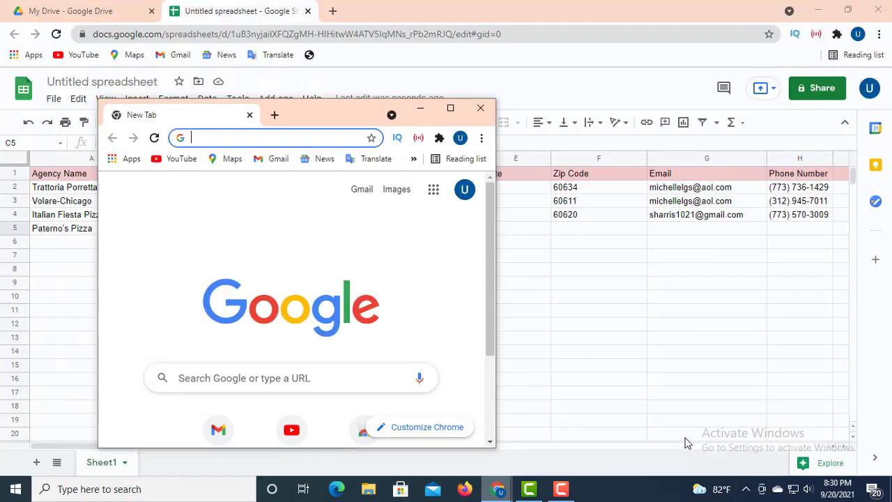
click(498, 487)
click(758, 454)
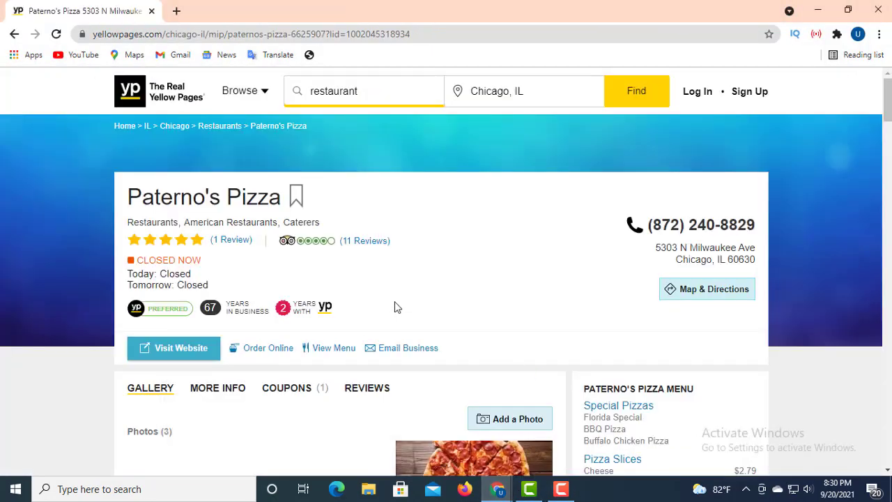
drag(655, 248, 754, 250)
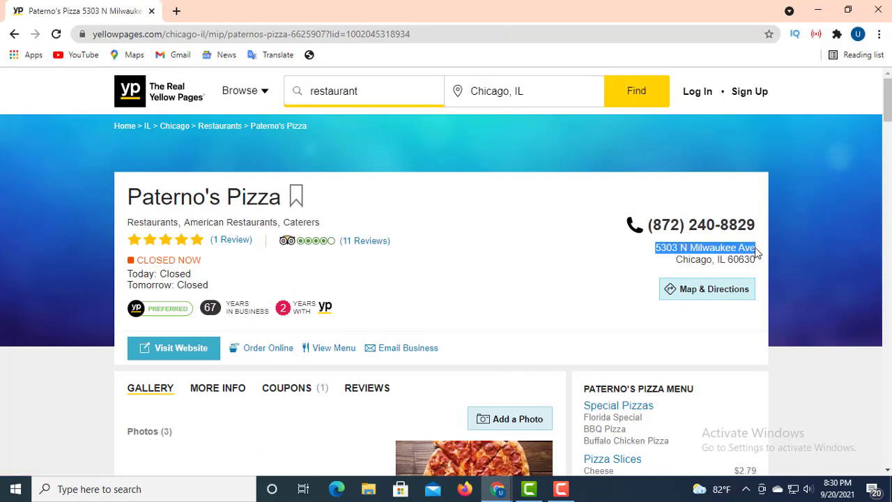
right_click(730, 258)
click(720, 260)
Step: Switch to the spreadsheet and paste the copied street address into address cell C5
click(497, 493)
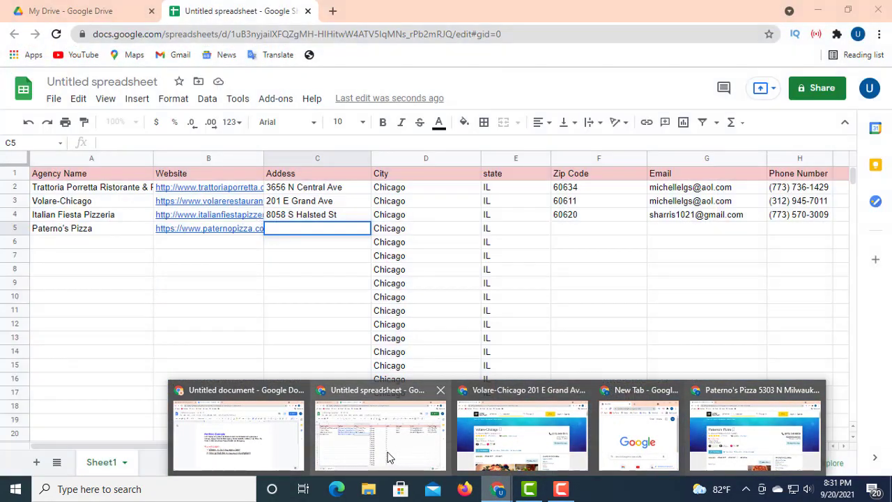
click(378, 446)
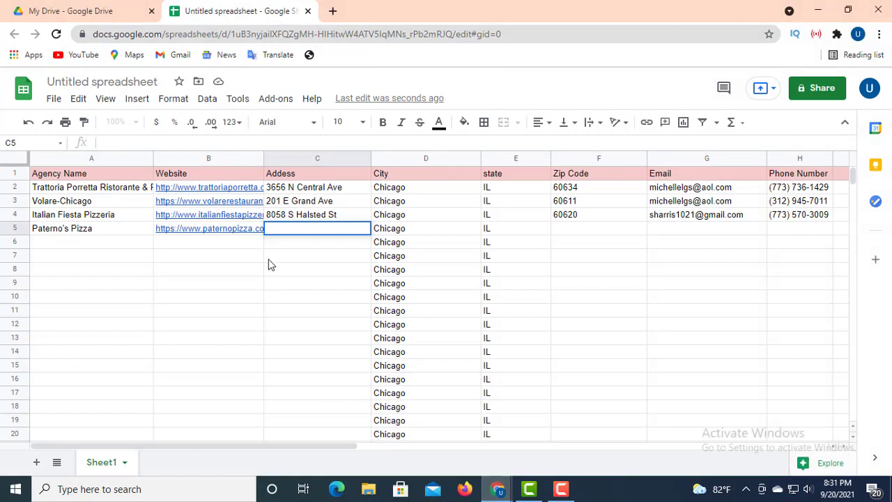
right_click(109, 138)
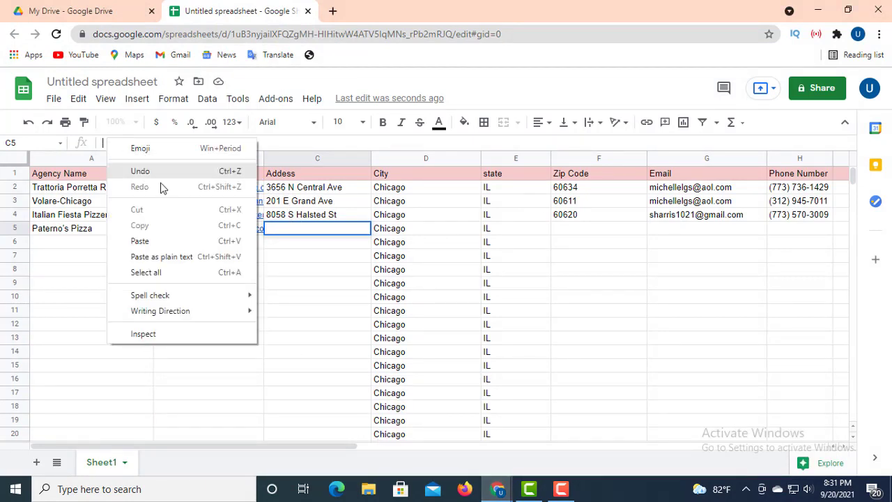
click(149, 241)
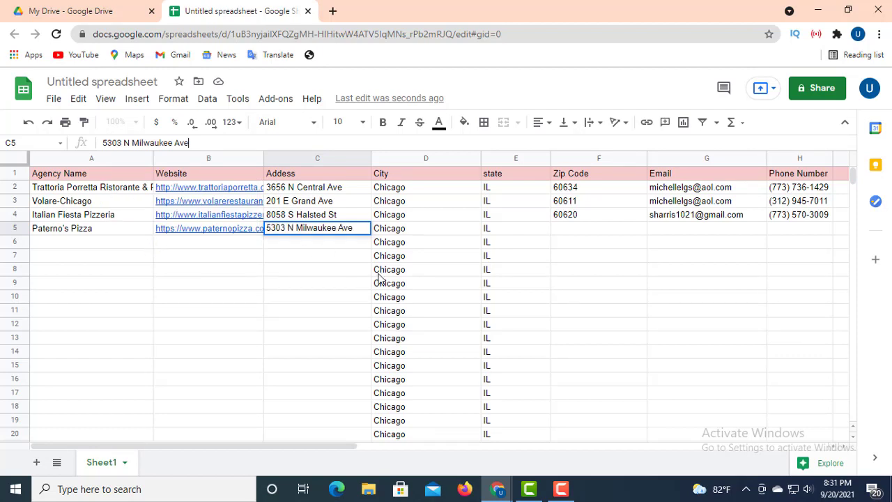
Step: Select zip code cell F5, then switch to the Paterno's Pizza listing on Yellow Pages and copy its zip code
click(571, 230)
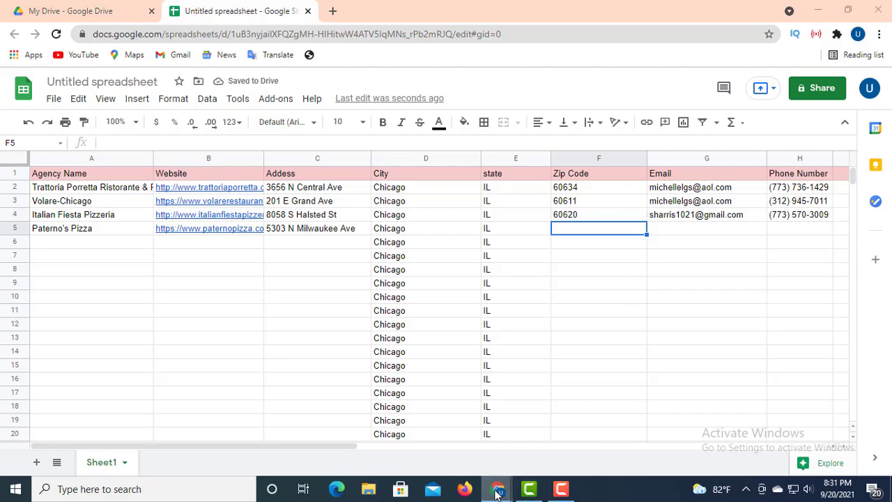
mouse_move(498, 489)
click(760, 430)
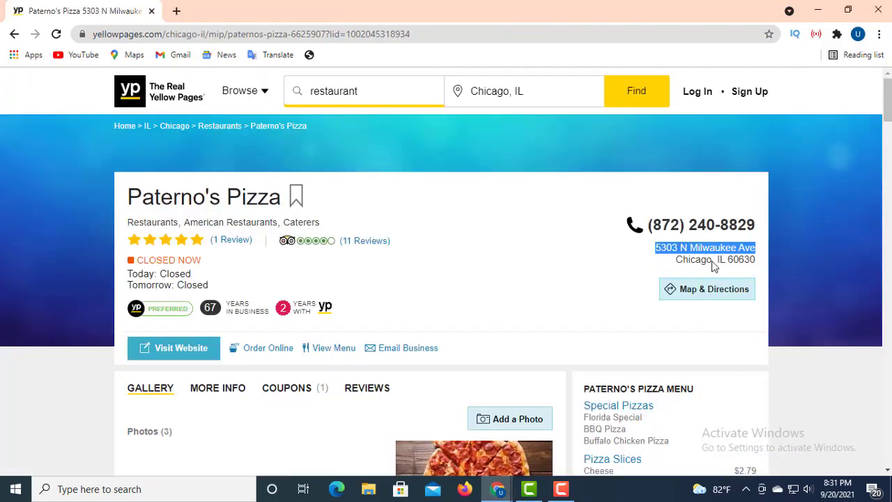
drag(724, 260, 751, 263)
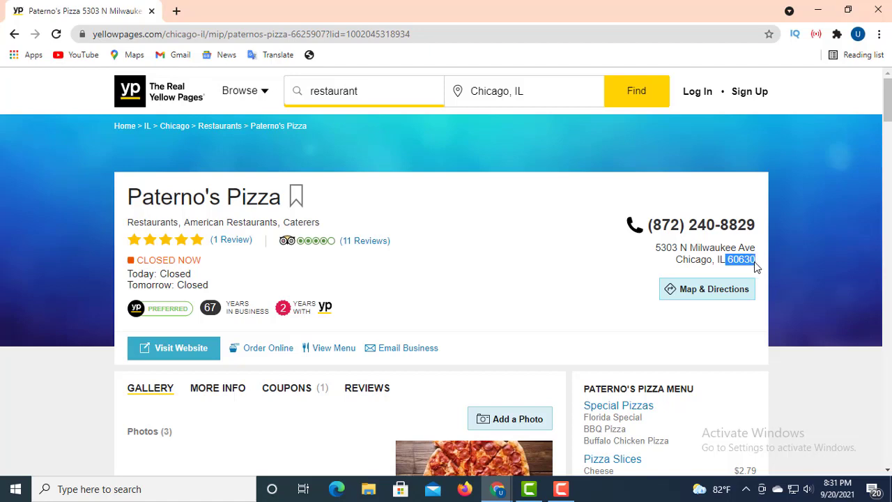
right_click(755, 262)
click(748, 271)
Step: Switch to the spreadsheet and paste the copied zip code into cell F5
click(497, 489)
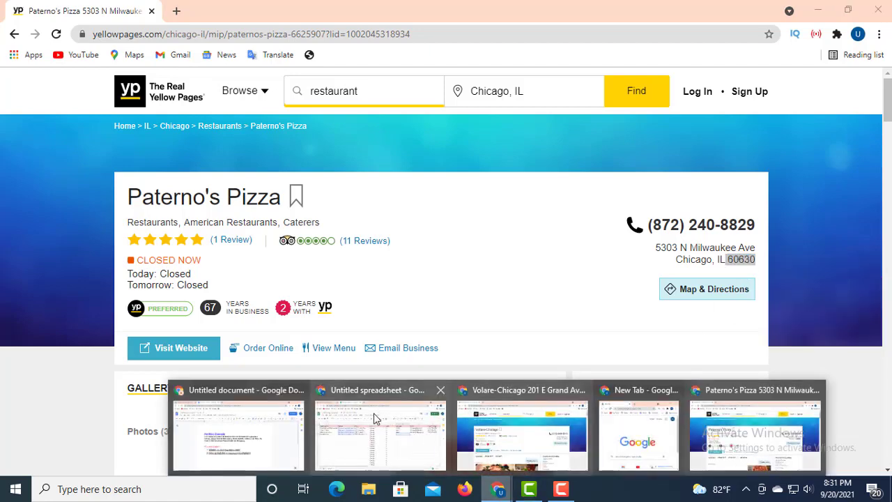
click(321, 428)
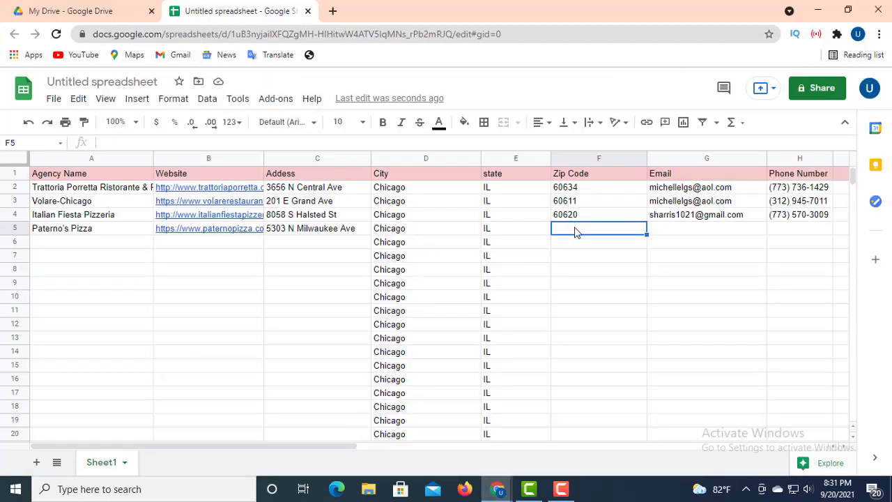
click(122, 140)
right_click(116, 141)
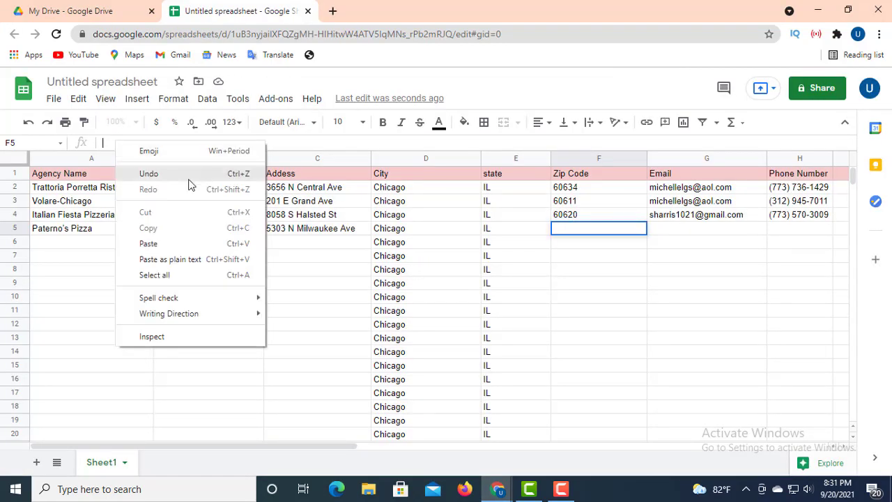
click(149, 243)
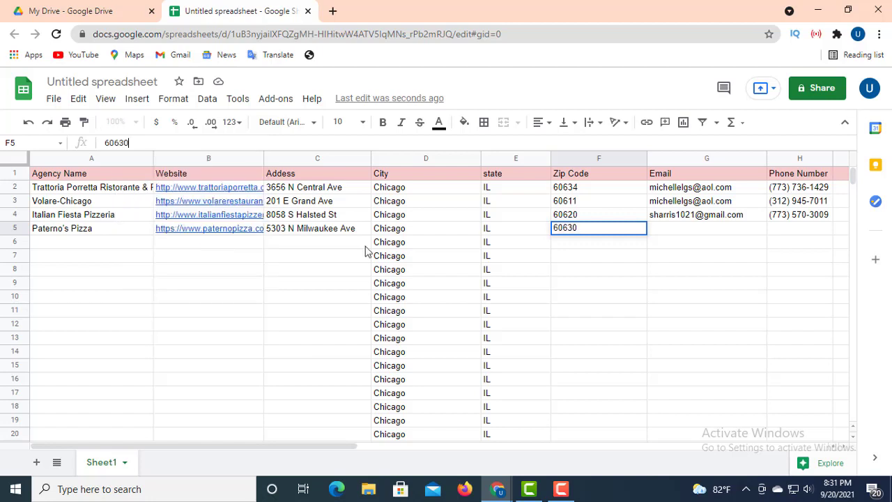
Step: Select Email cell G5, then switch to the Paterno's Pizza listing and copy the email address behind its Email Business link
click(696, 237)
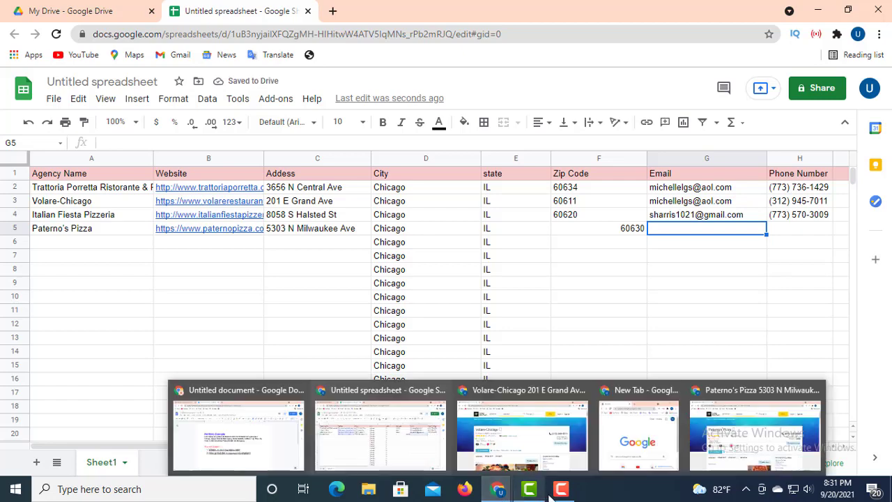
mouse_move(501, 495)
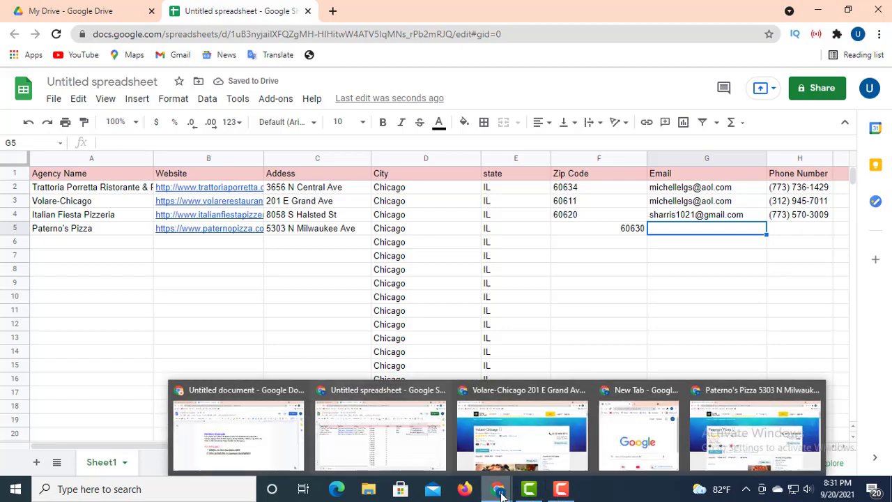
click(752, 444)
click(594, 282)
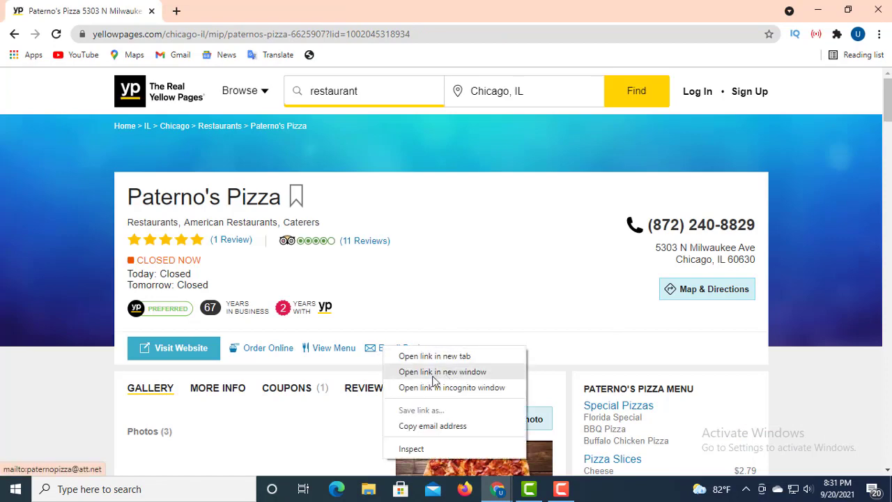
click(435, 425)
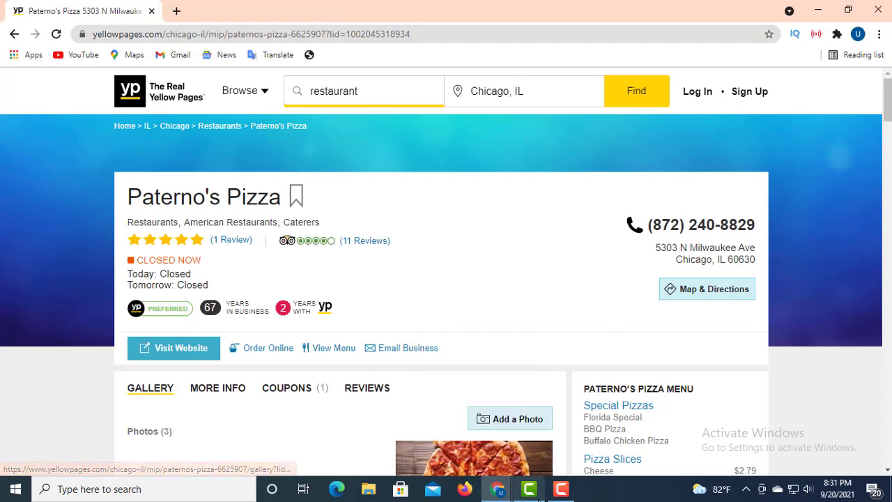
Step: Switch to the spreadsheet and paste the copied business email address into Email cell G5
mouse_move(497, 488)
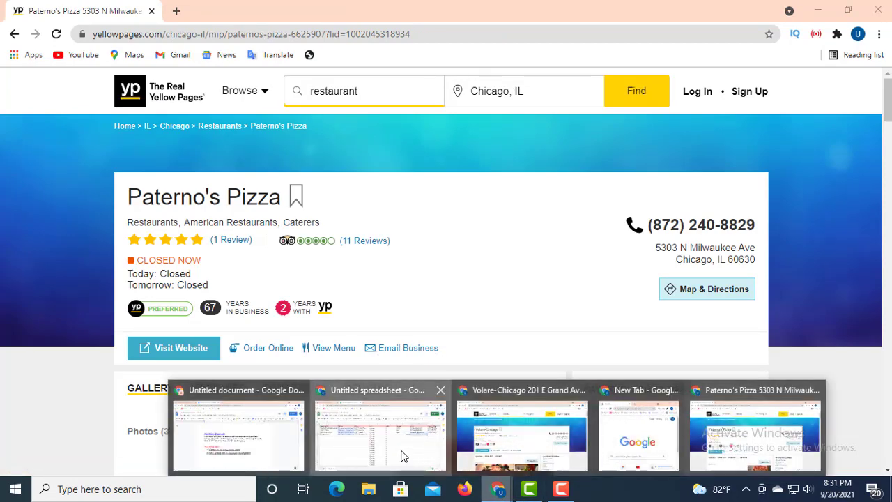
click(398, 454)
click(110, 143)
right_click(110, 142)
click(148, 242)
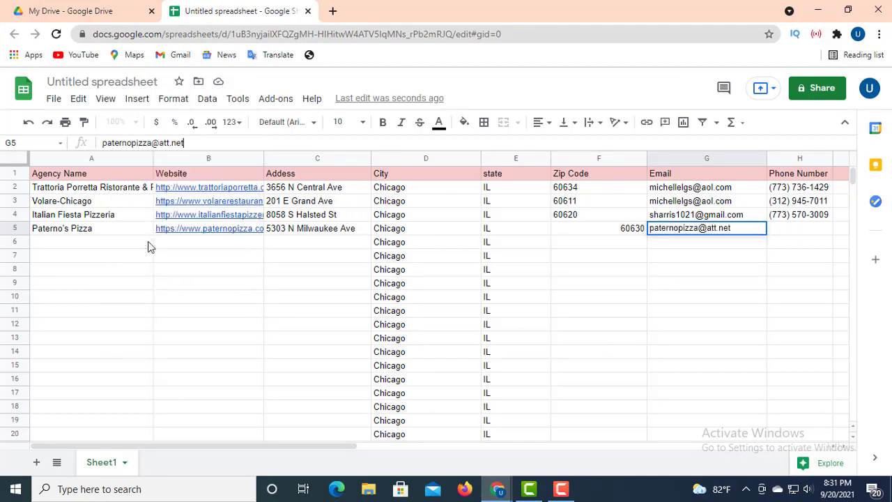
Step: Left-align the zip code in cell F5
click(618, 234)
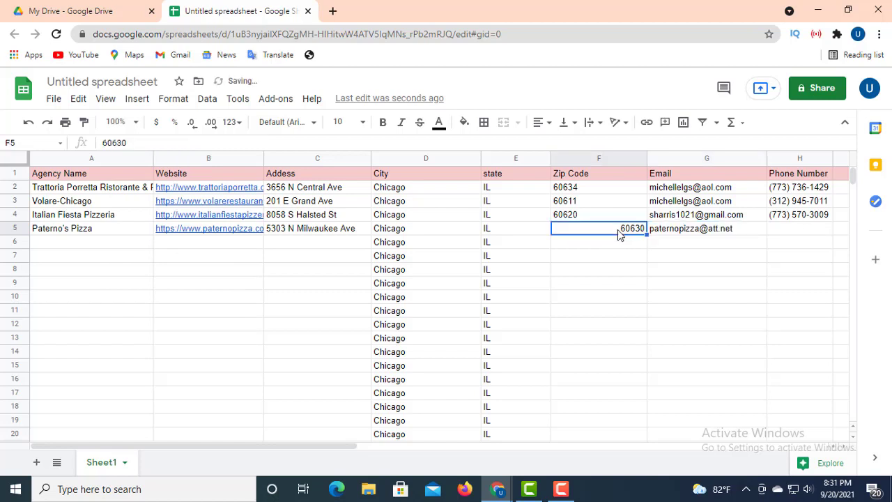
click(541, 124)
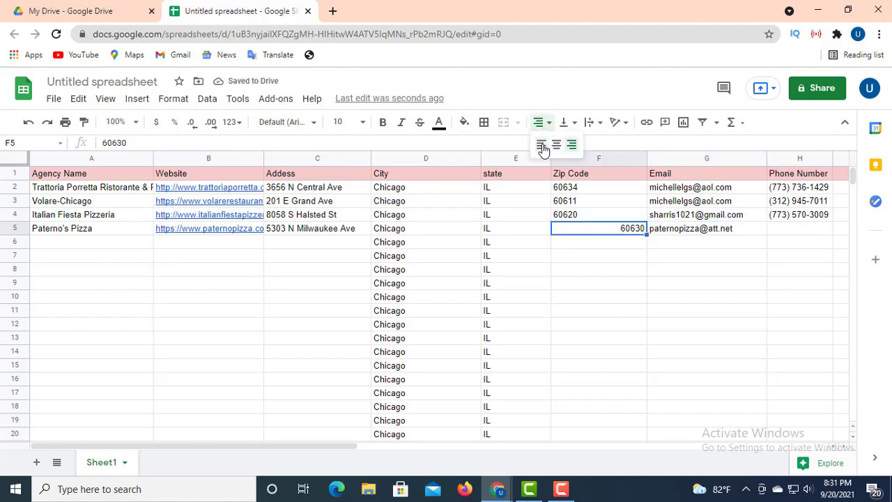
click(542, 146)
Step: Select Phone Number cell H5, then switch to the Paterno's Pizza listing and copy the restaurant's phone number
click(782, 232)
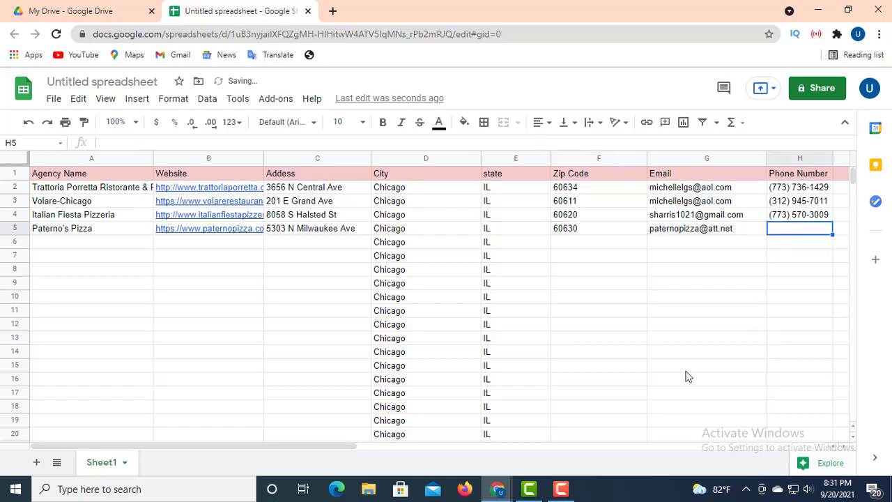
mouse_move(500, 492)
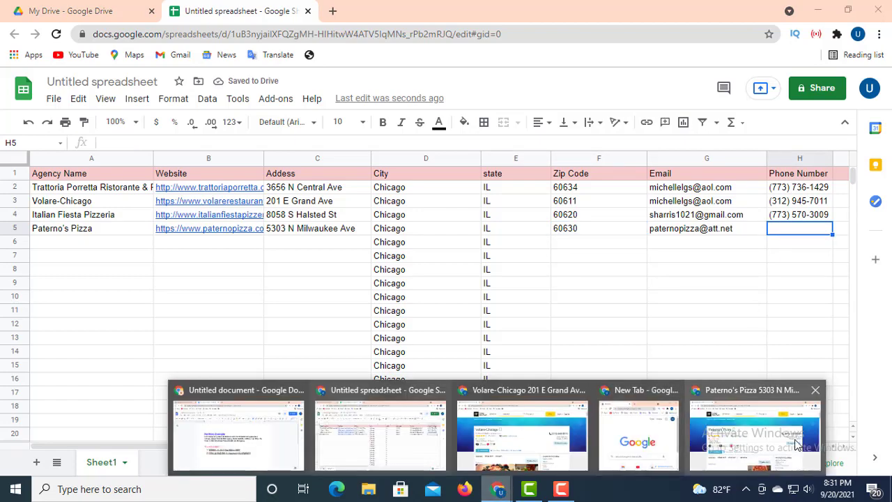
click(807, 445)
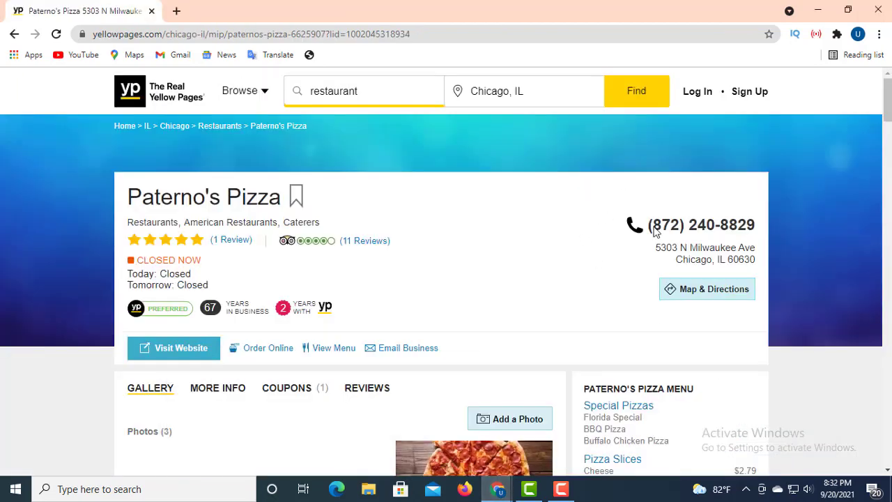
drag(648, 230, 758, 230)
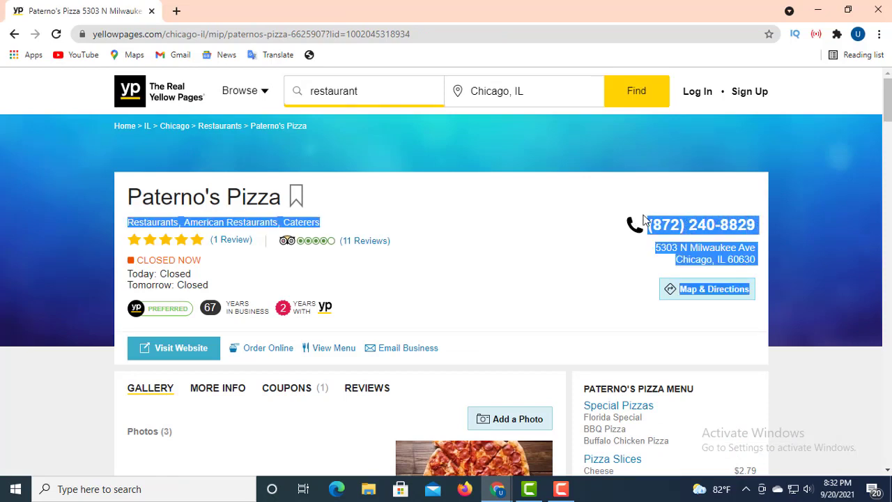
click(612, 246)
drag(649, 226, 753, 232)
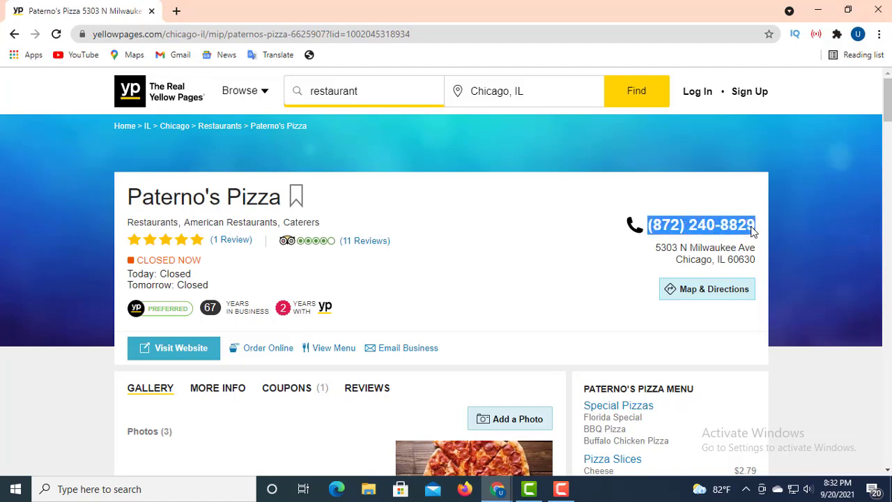
right_click(715, 222)
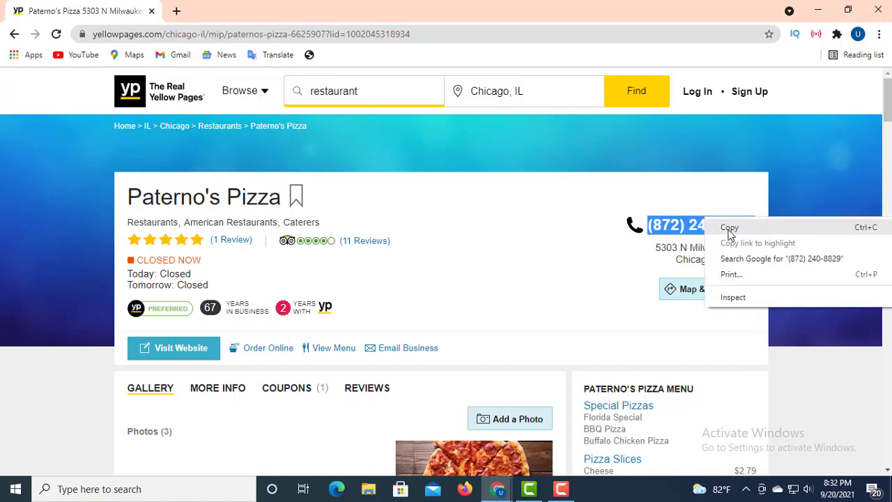
click(731, 228)
Step: Switch to the spreadsheet and paste the copied phone number into Phone Number cell H5
click(496, 488)
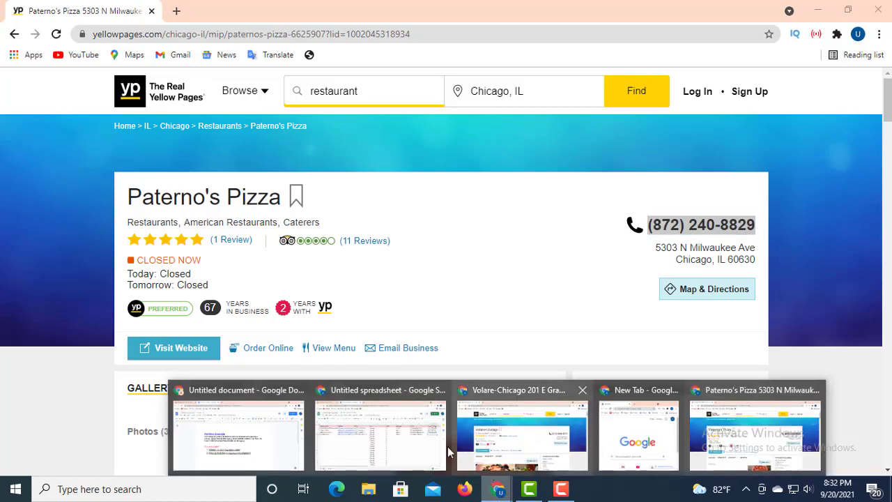
click(392, 450)
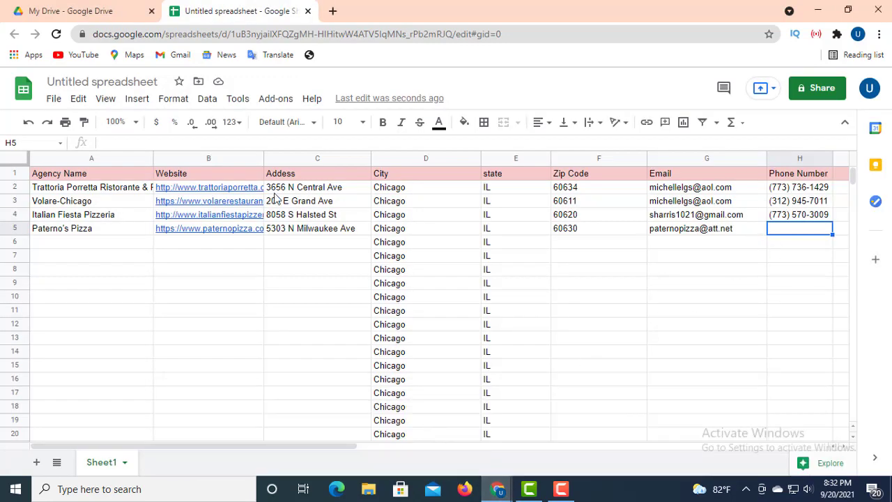
click(113, 141)
right_click(115, 145)
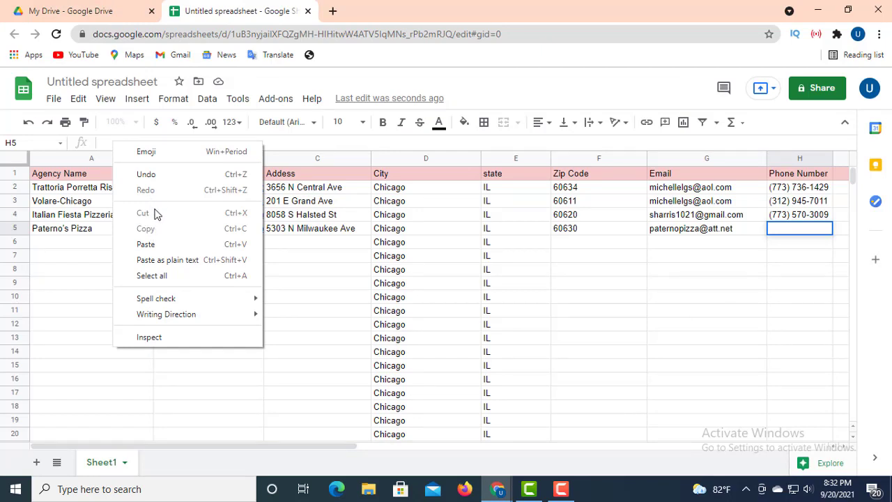
click(158, 244)
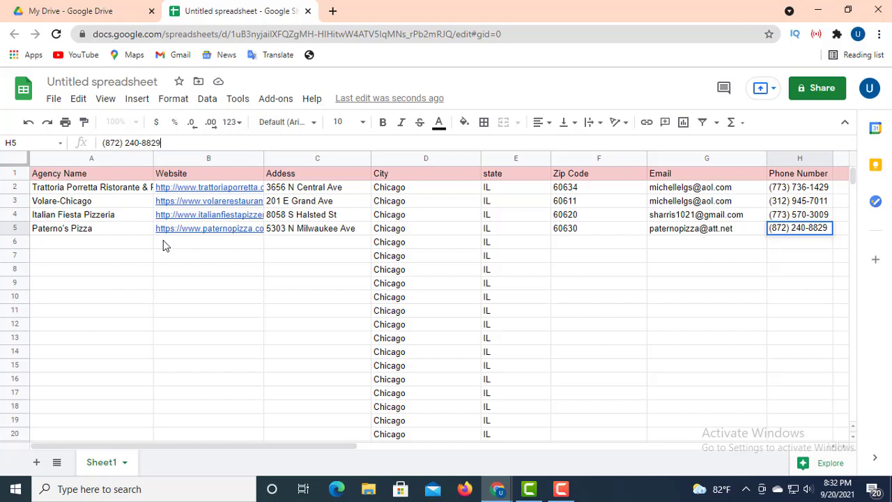
Step: Paste the copied phone number into header cell A1 in place of the Agency Name heading
mouse_move(169, 230)
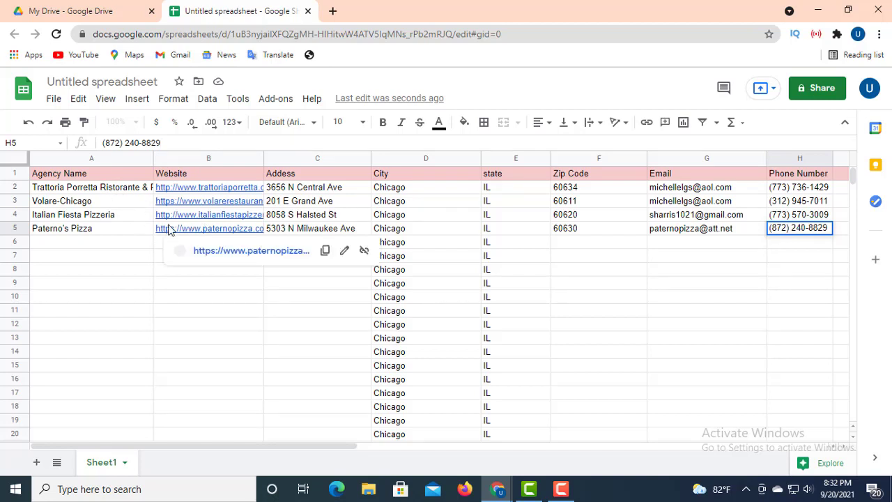
click(147, 163)
click(130, 172)
key(ctrl+v)
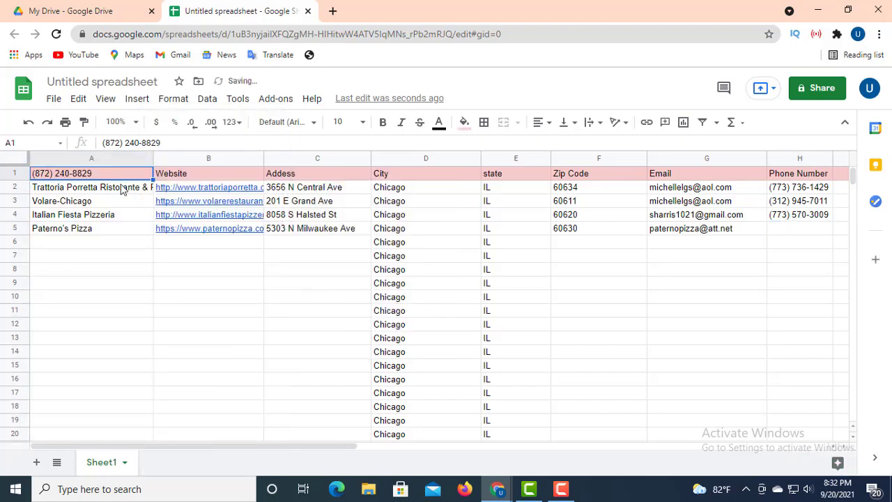
Step: Fill the agency name Trattoria Porretta Ristorante & Pizzeria from cell A2 down through A20
click(147, 190)
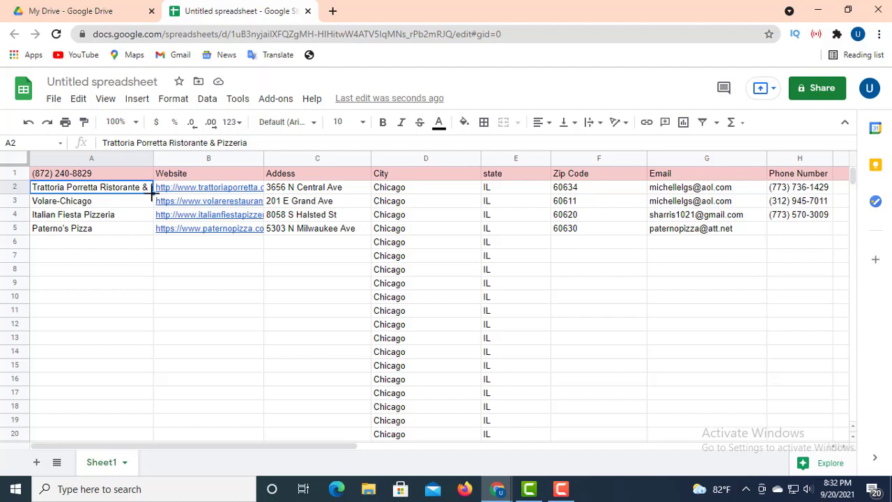
drag(151, 190, 159, 442)
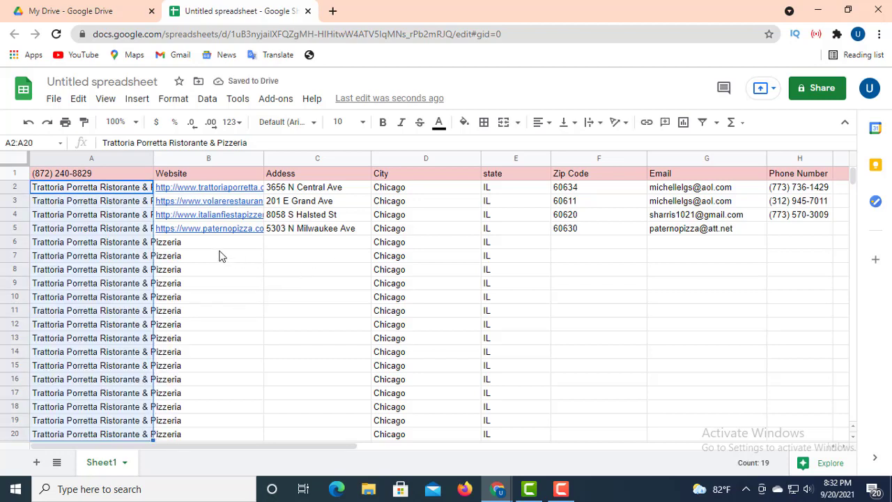
click(241, 241)
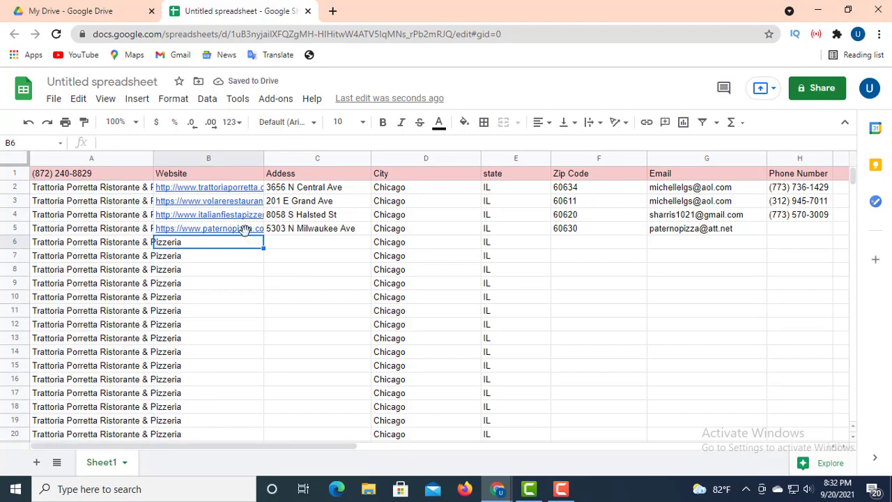
click(259, 187)
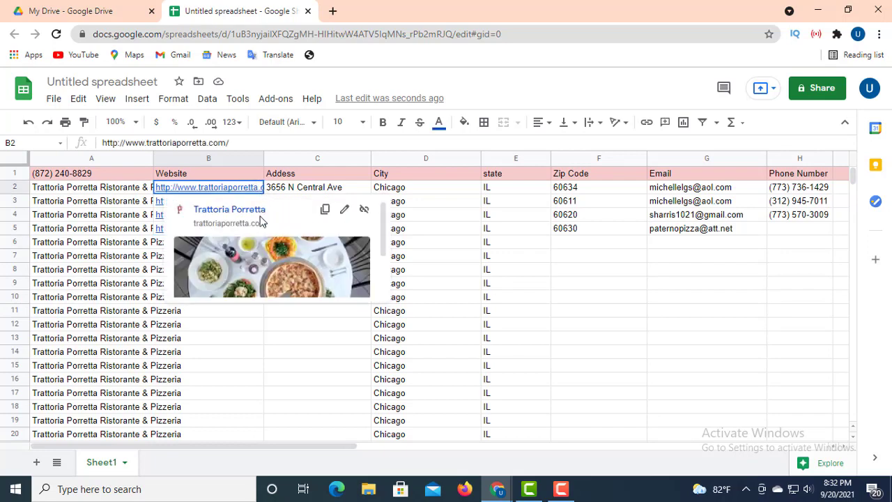
shift+click(255, 244)
drag(255, 260, 259, 436)
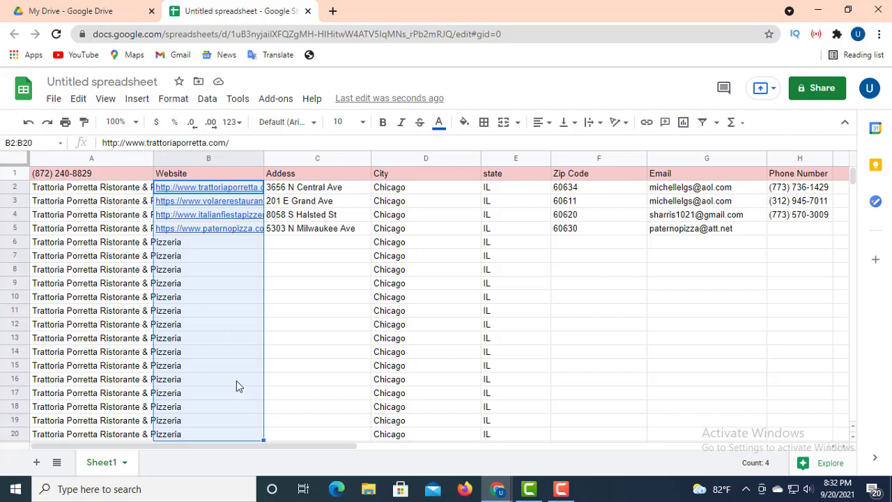
click(231, 352)
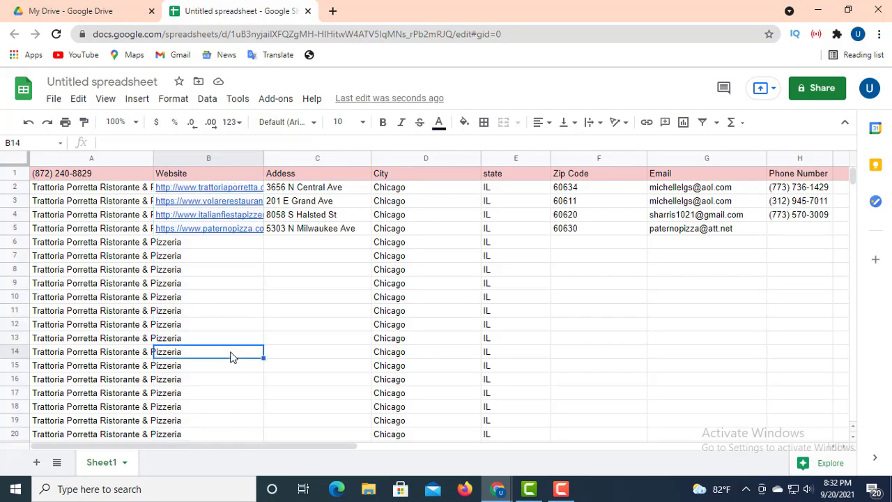
click(261, 190)
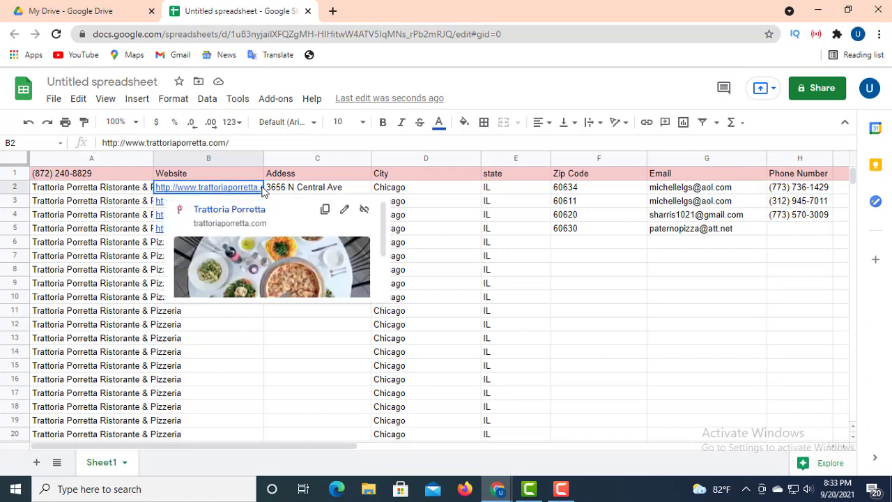
shift+click(261, 218)
drag(254, 250, 251, 325)
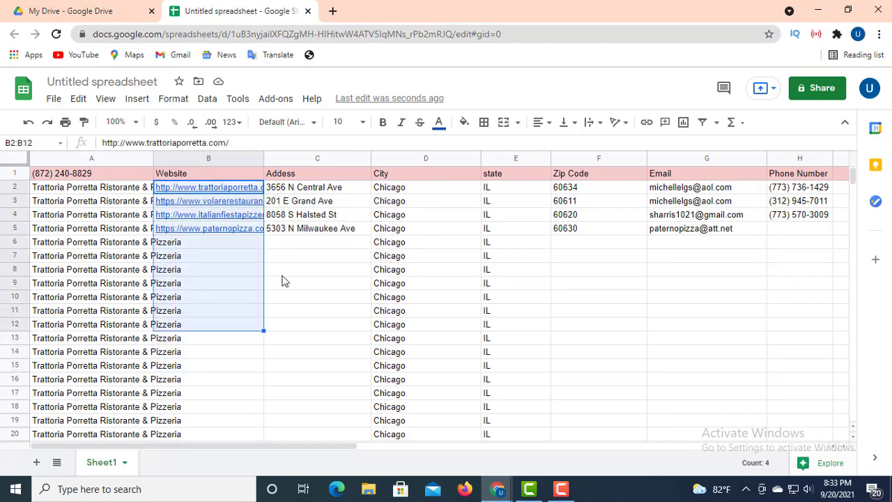
click(317, 272)
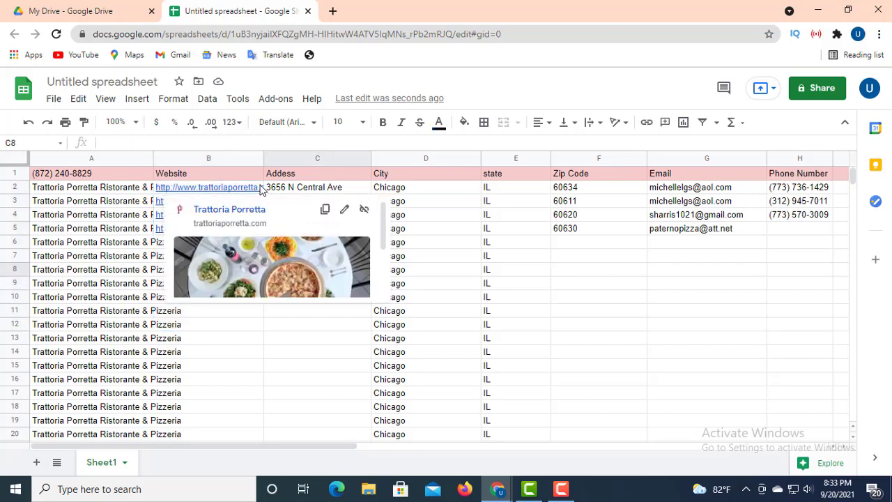
click(259, 188)
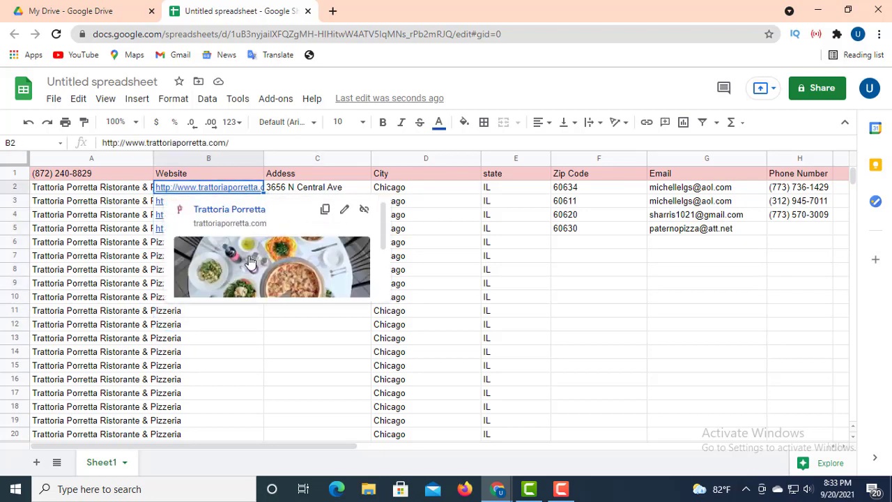
click(240, 325)
mouse_move(241, 189)
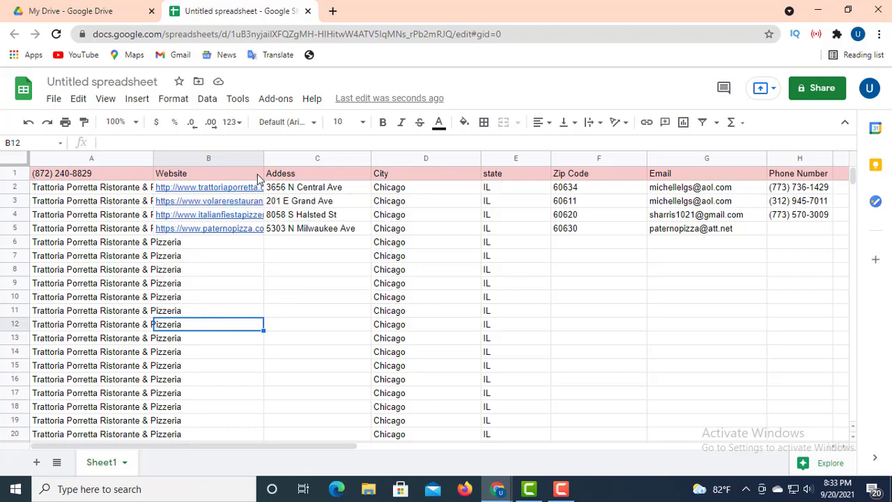
Step: Fill the website link from B2 and the street address series from C2 down through row 20
click(256, 188)
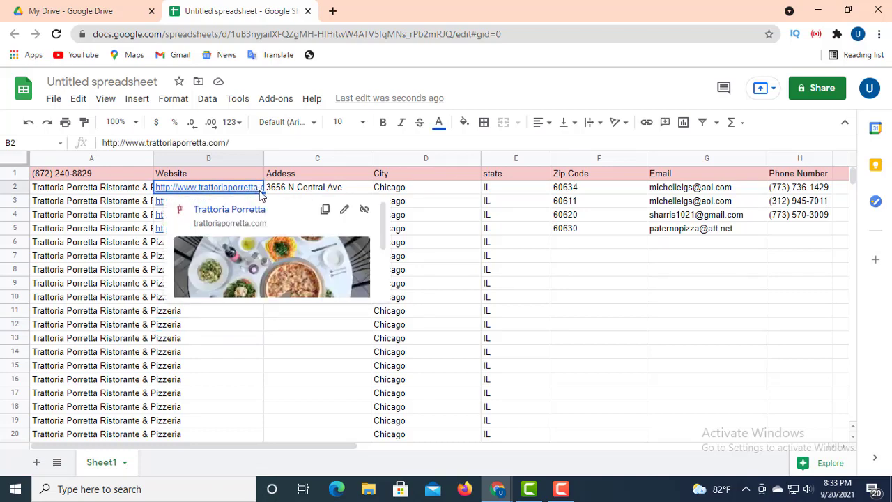
drag(244, 283, 255, 426)
right_click(256, 426)
click(518, 271)
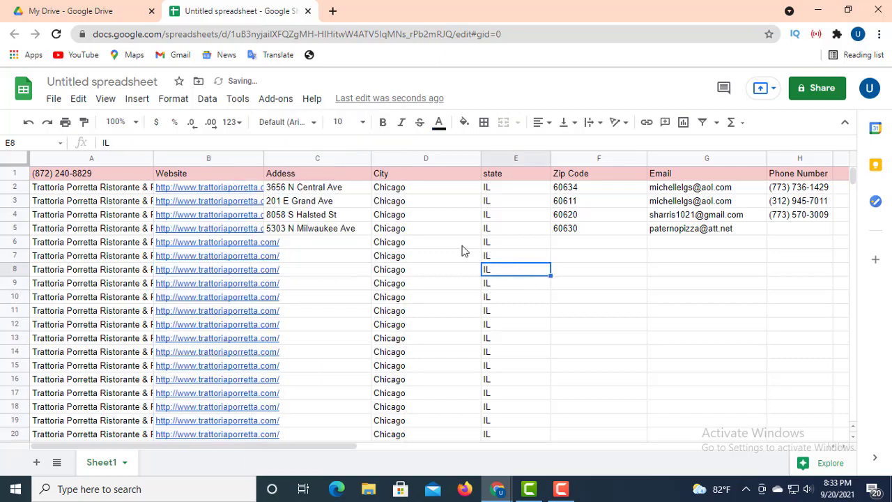
click(361, 189)
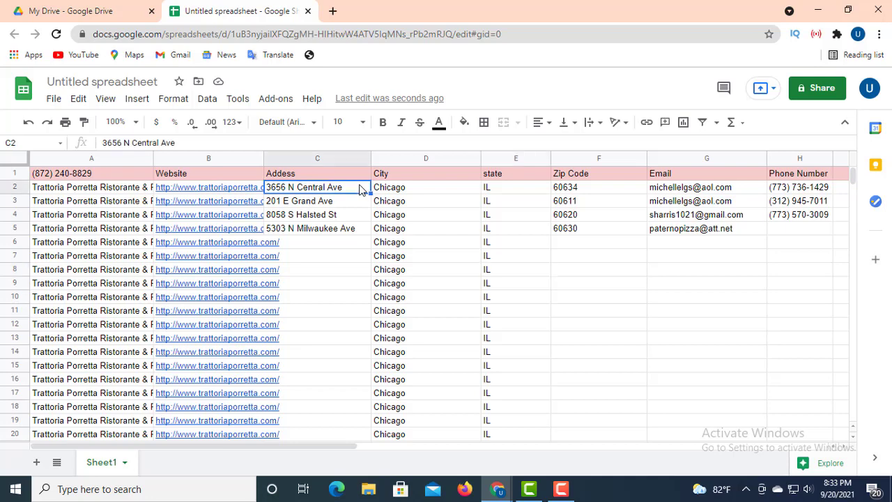
drag(370, 194, 354, 431)
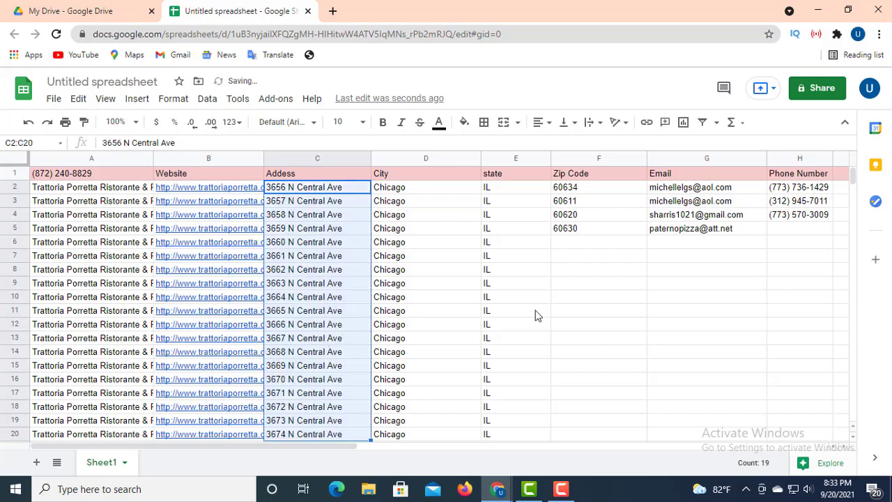
Step: Fill the City heading from D1 down through D25 together with its pink background
click(479, 177)
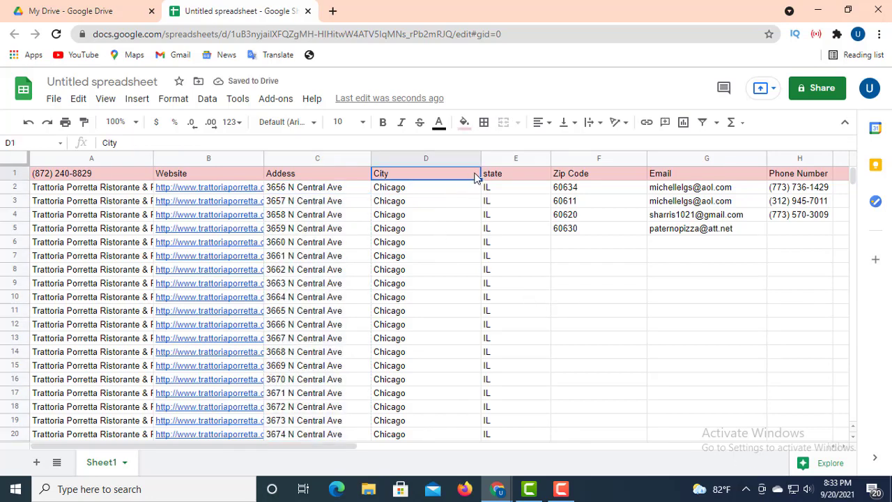
drag(479, 180, 440, 429)
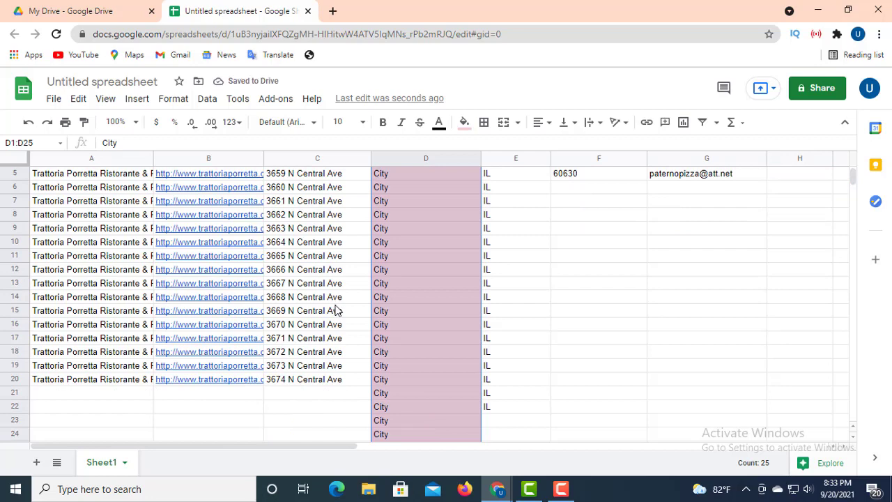
scroll(335, 310, up, 2)
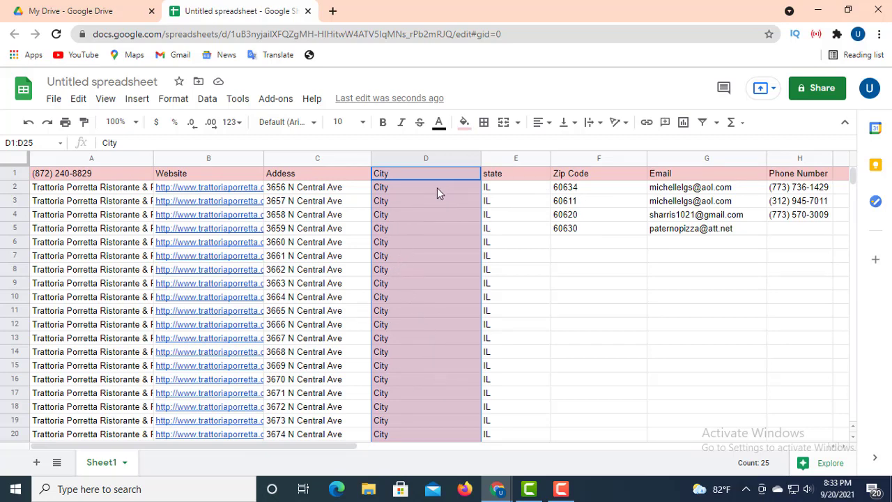
scroll(411, 238, down, 6)
scroll(410, 242, up, 4)
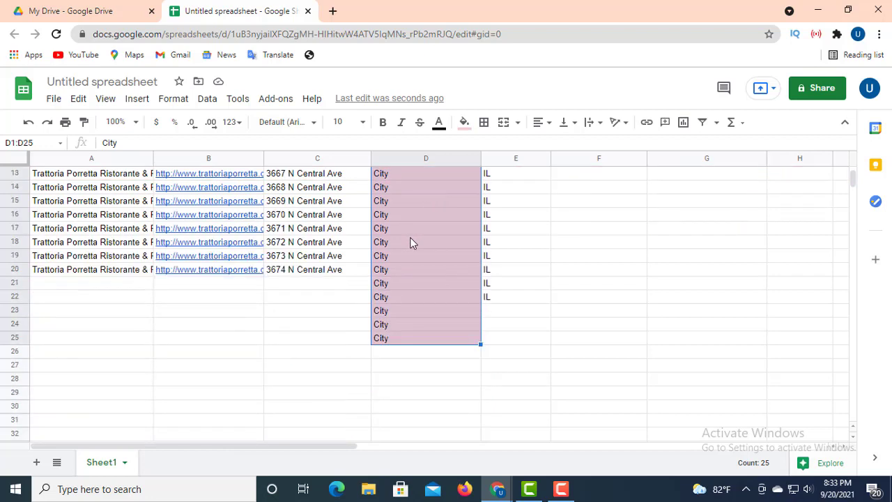
scroll(410, 237, up, 3)
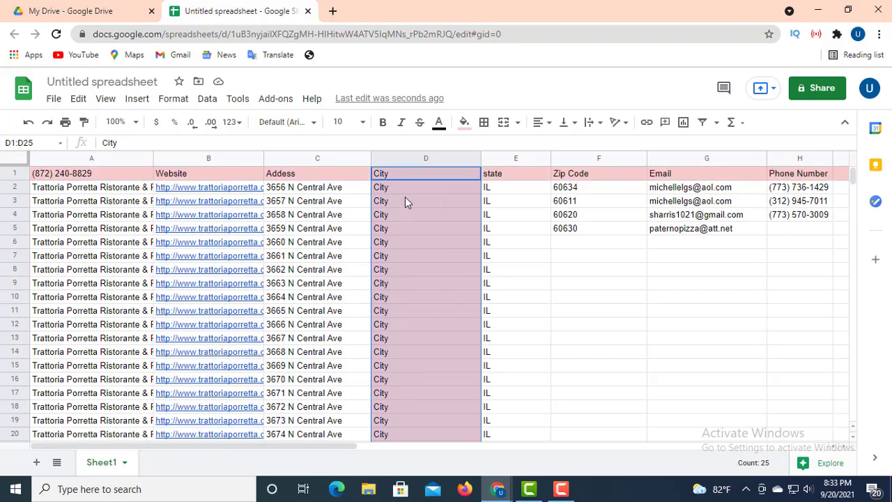
Step: Replace the content of City cell D2 with chicaggo and fill it down through D20
click(417, 187)
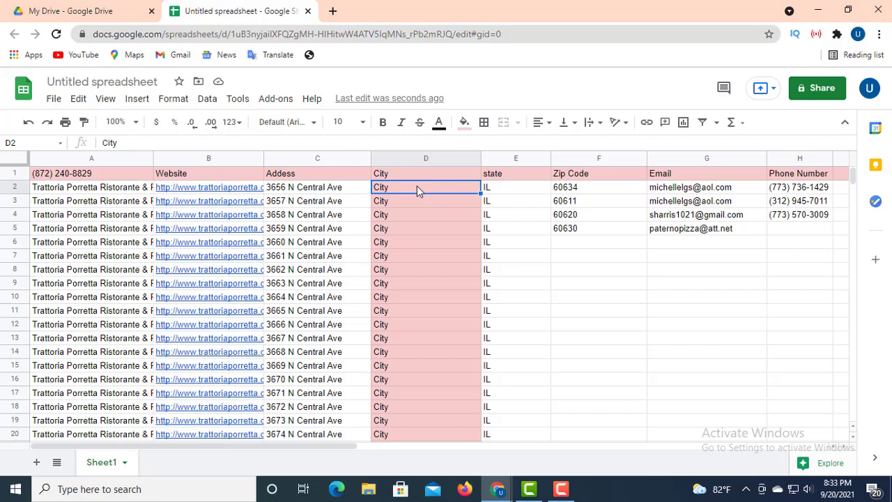
key(Delete)
text(chi)
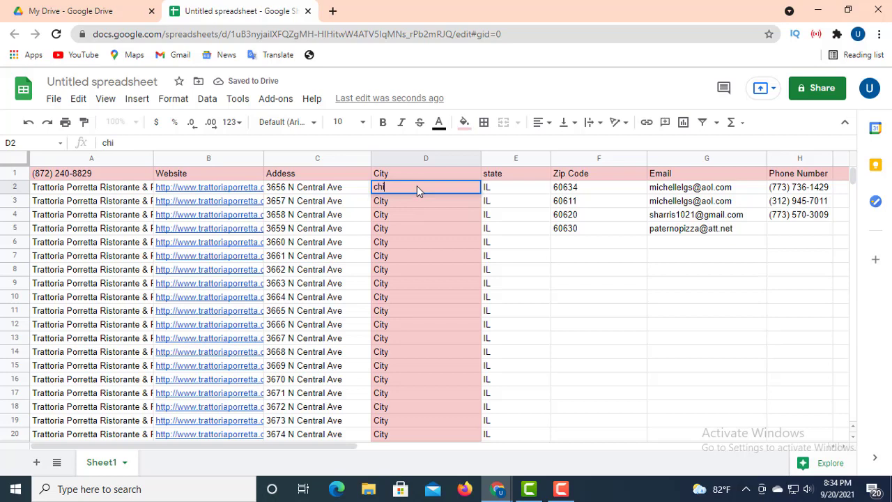
text(caggo)
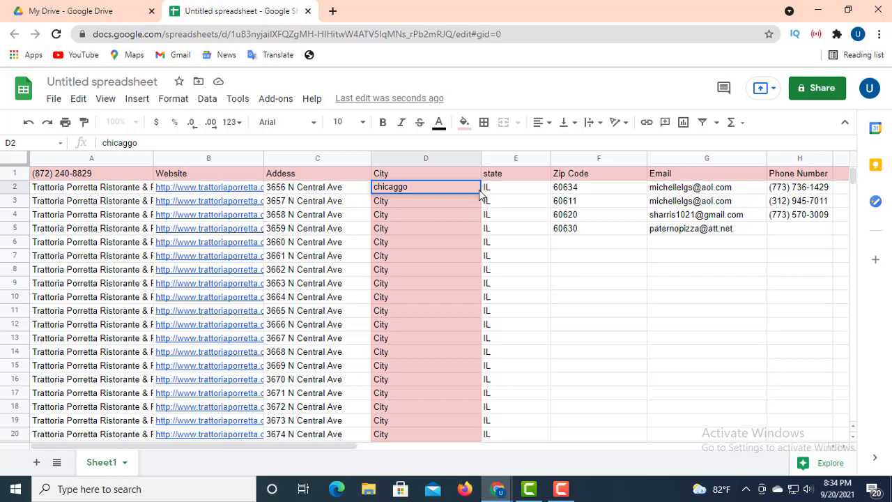
click(464, 198)
click(470, 189)
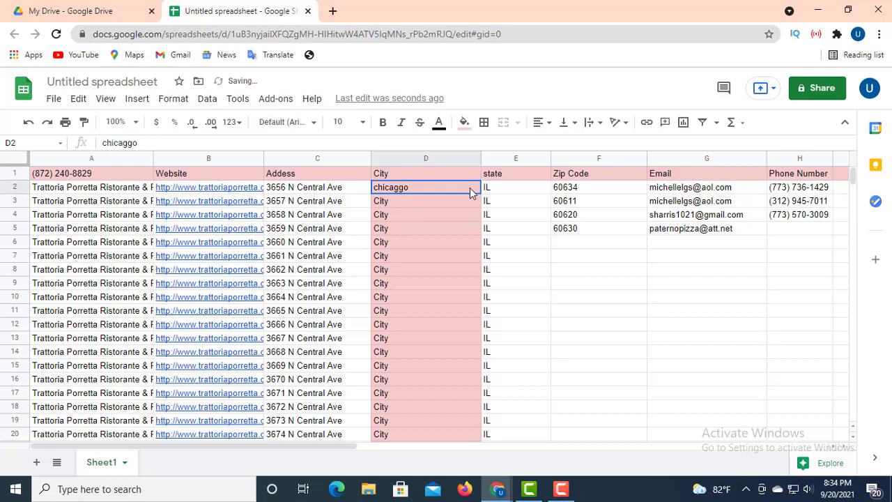
drag(480, 190, 472, 432)
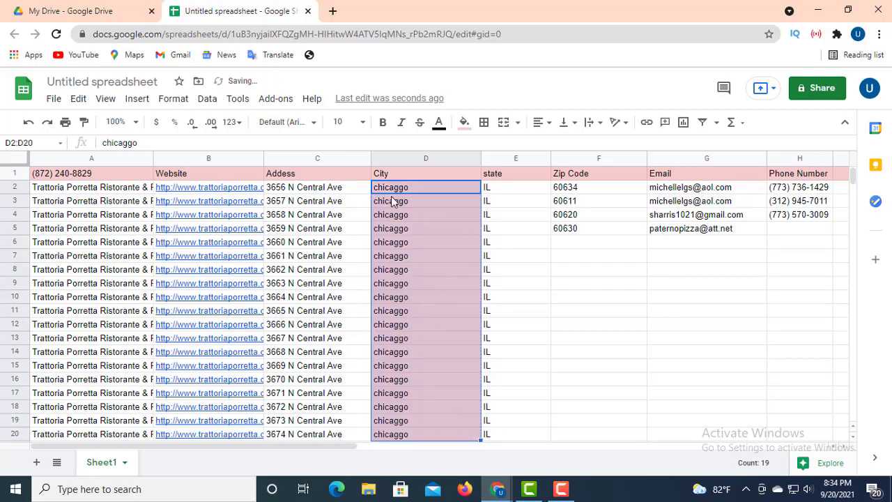
Step: Fill the zip code 60634 from F2 down through F20
click(536, 245)
click(586, 233)
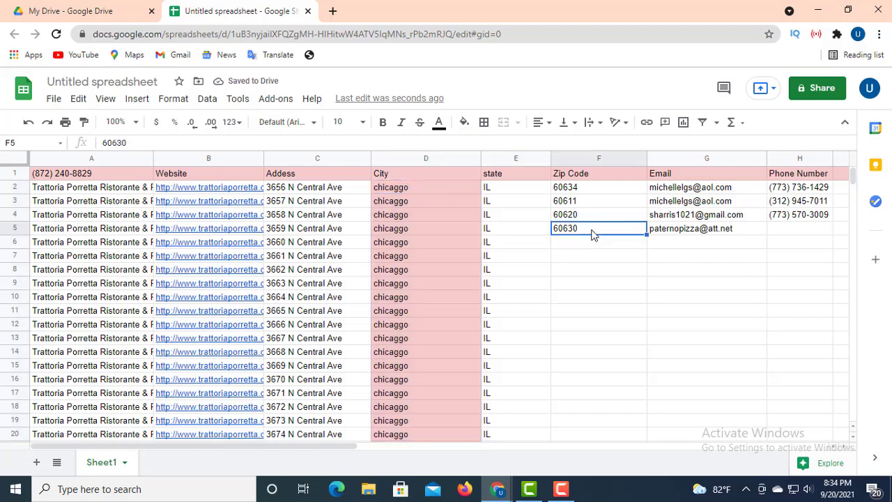
click(637, 188)
drag(647, 188, 636, 432)
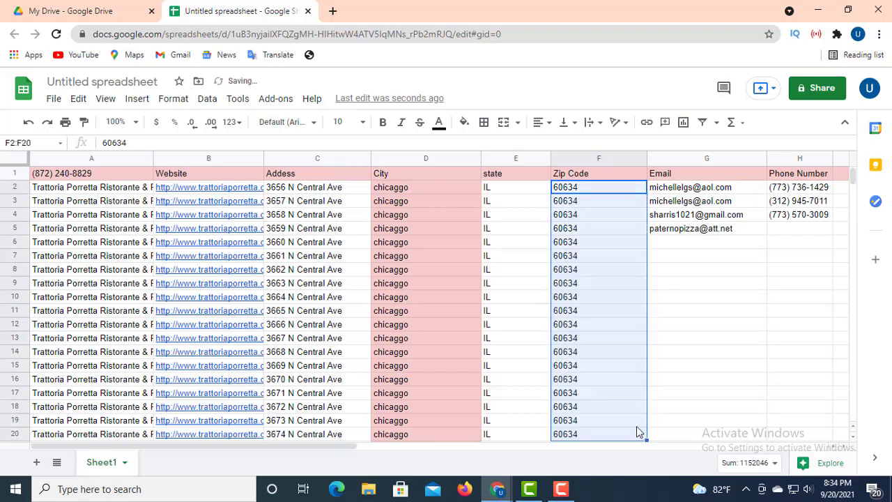
Step: Fill the email address from G2 and the phone number series from H2 down through row 20
click(756, 189)
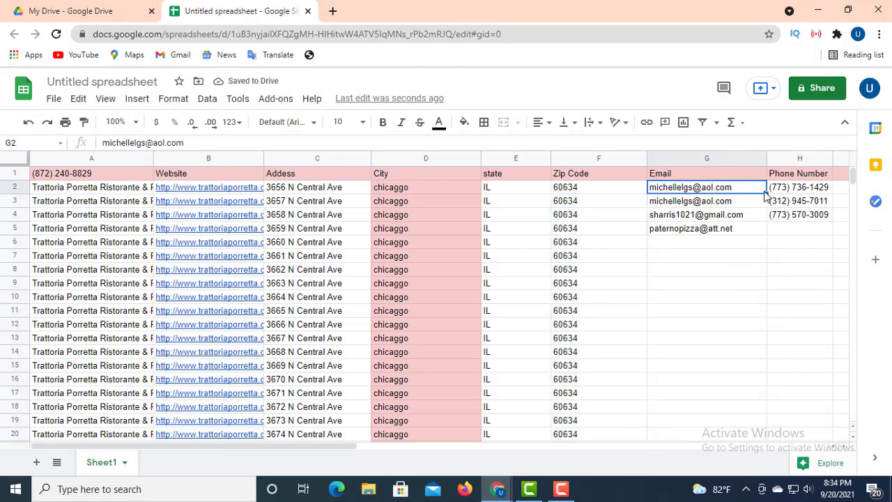
drag(764, 189, 757, 437)
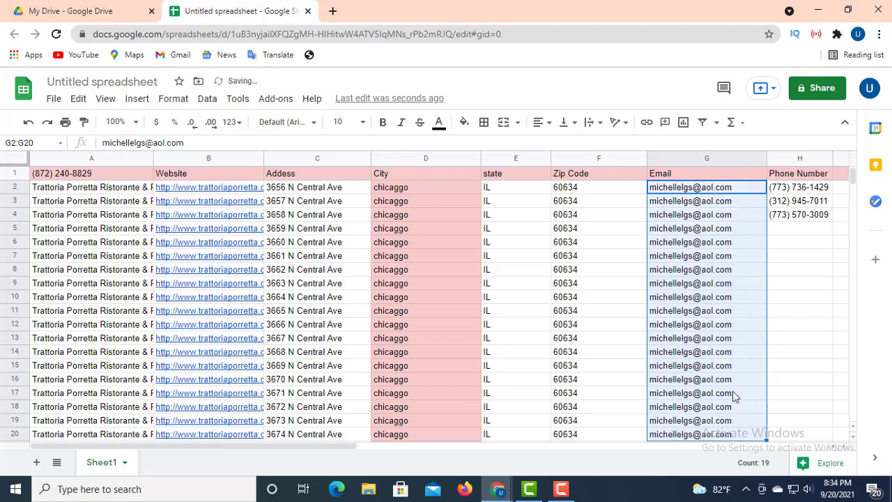
click(819, 224)
click(823, 188)
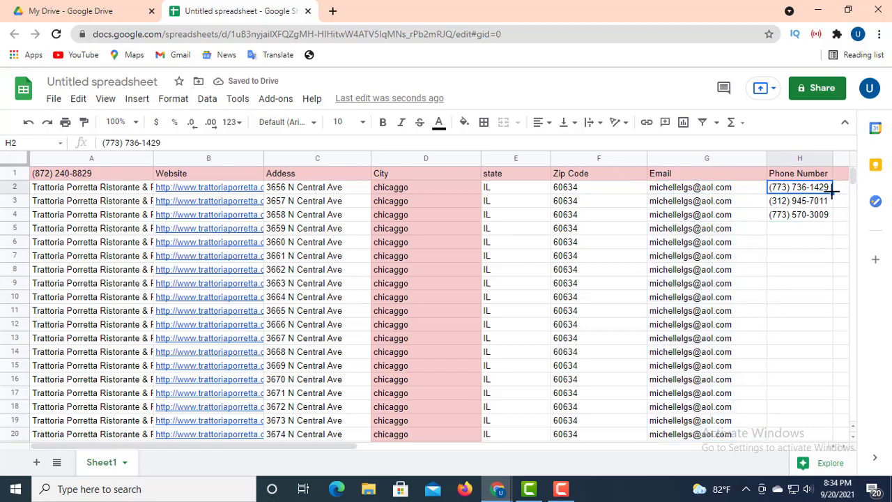
drag(833, 193, 821, 433)
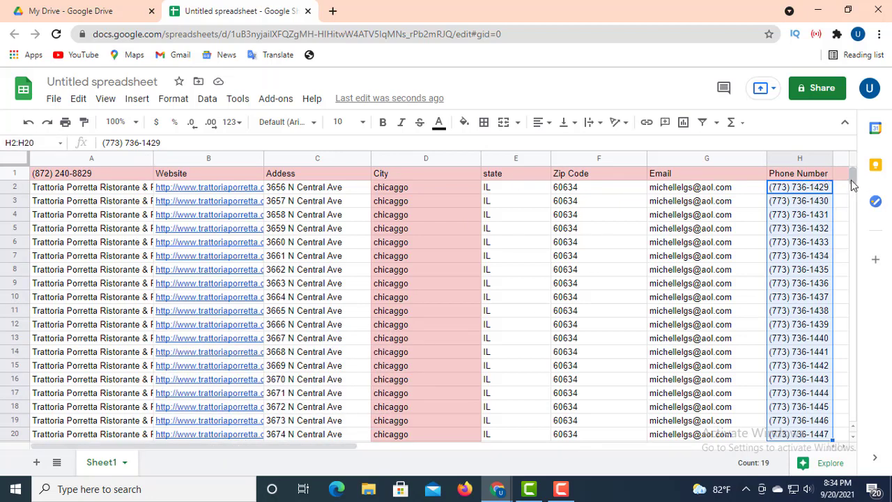
drag(276, 438, 135, 440)
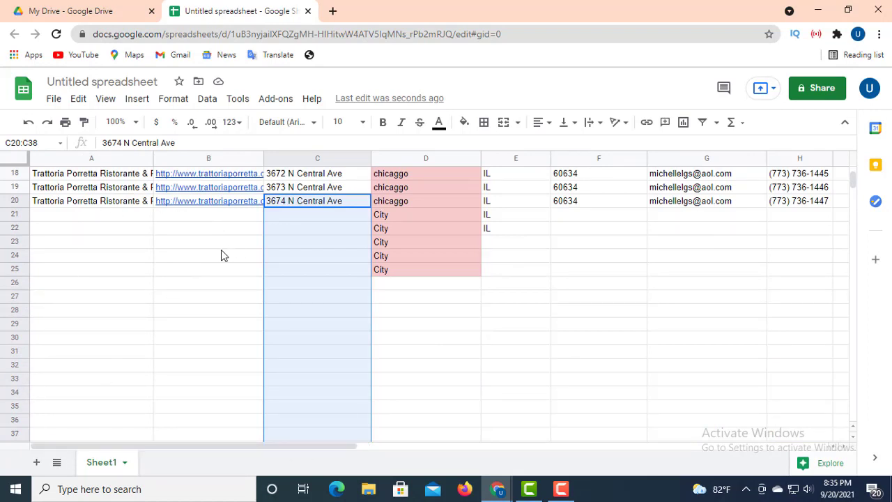
scroll(211, 242, up, 4)
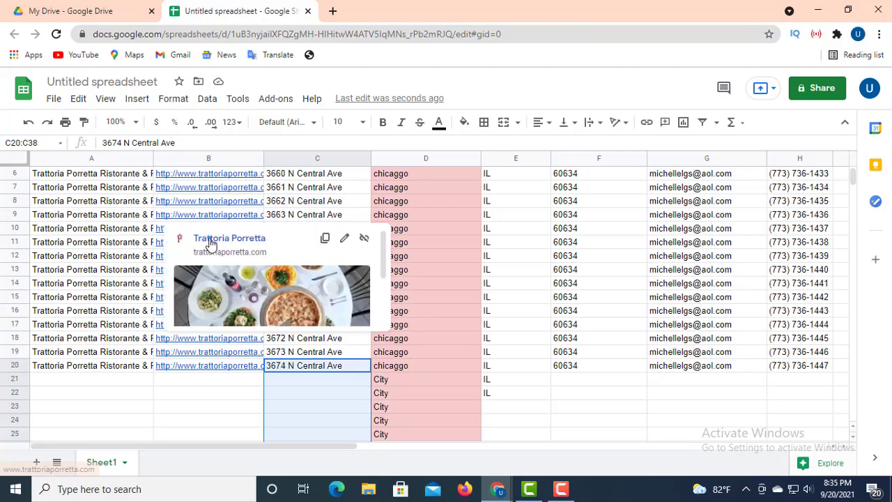
scroll(177, 186, up, 2)
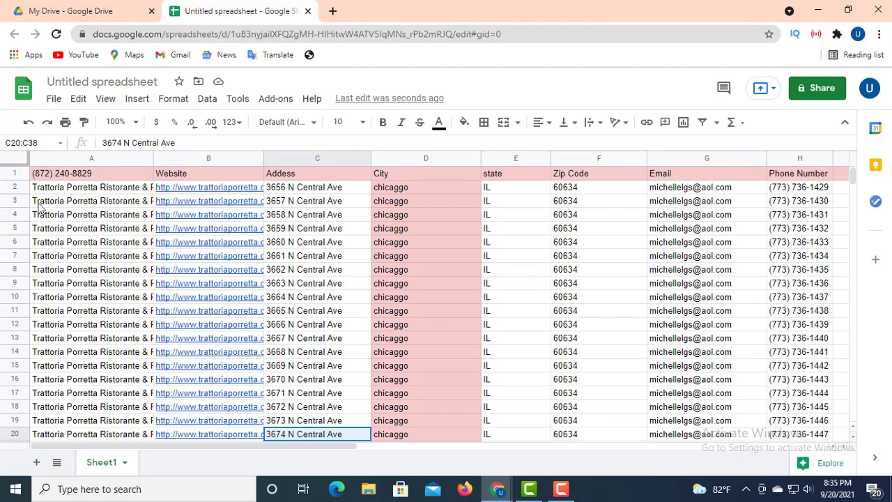
Step: Give the whole of column A a salmon-red fill color
click(147, 176)
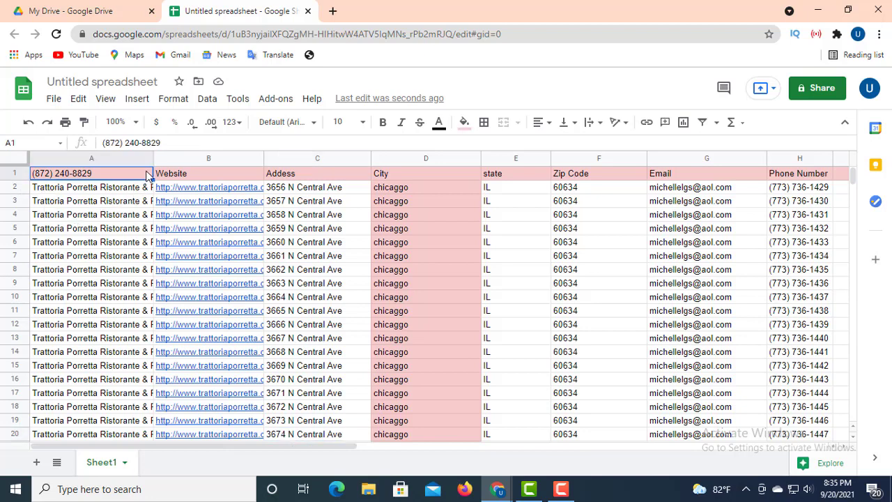
click(147, 159)
right_click(148, 159)
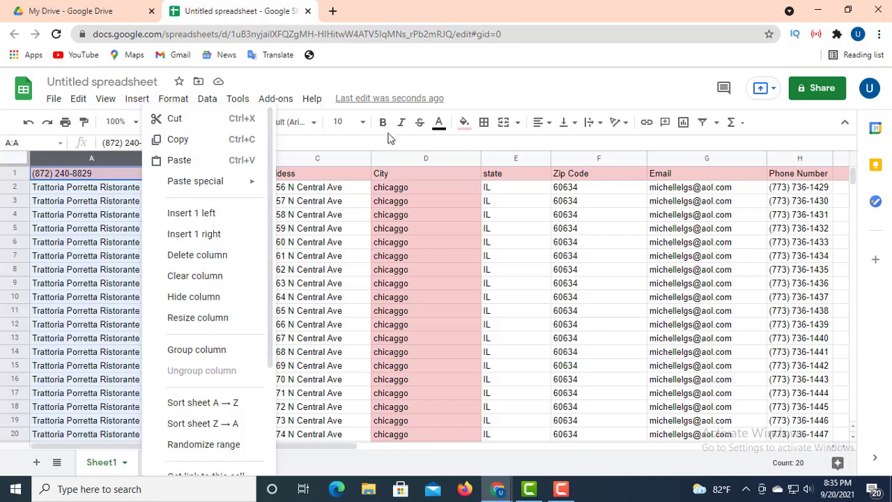
click(464, 124)
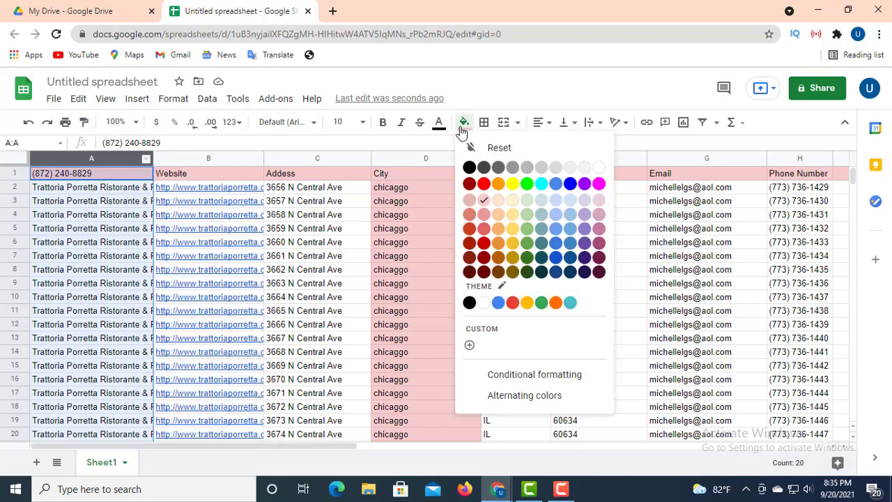
click(469, 223)
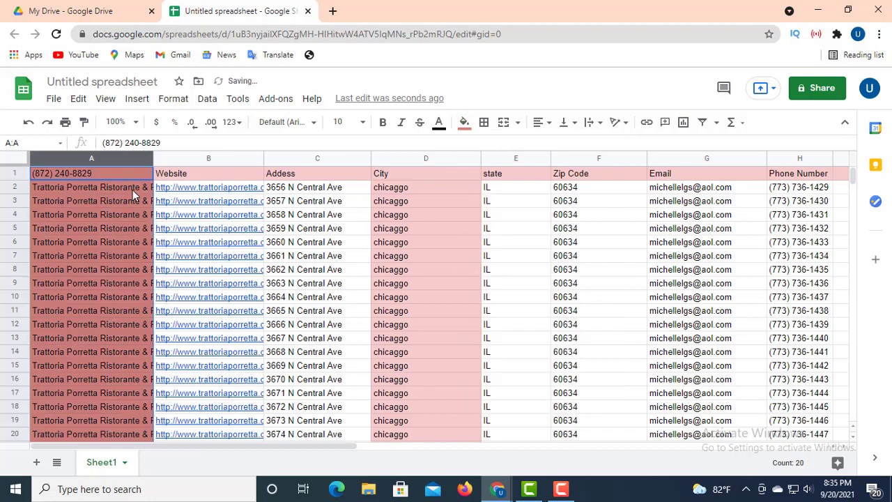
Step: Change the fill color of the Website header cell B1 to pale orange
click(257, 175)
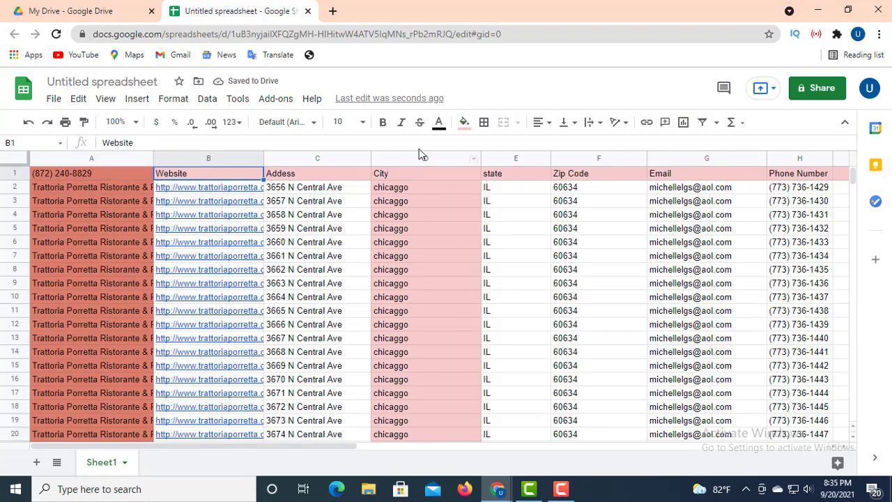
click(471, 128)
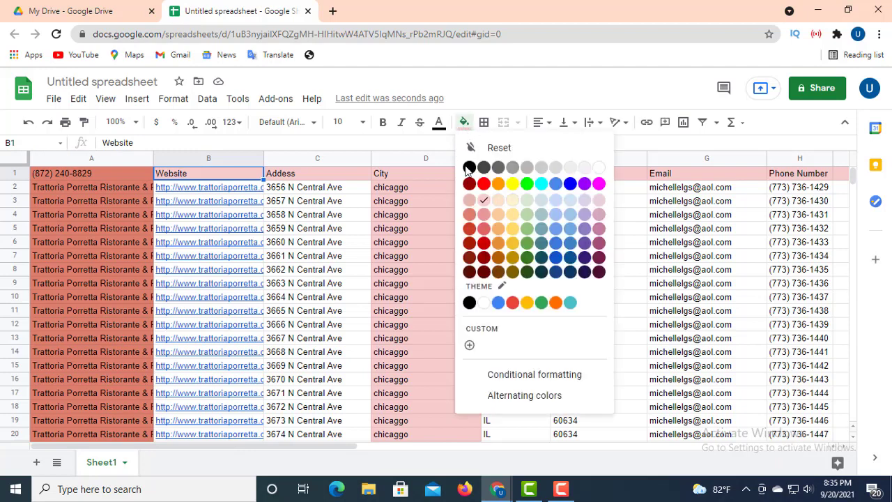
click(499, 206)
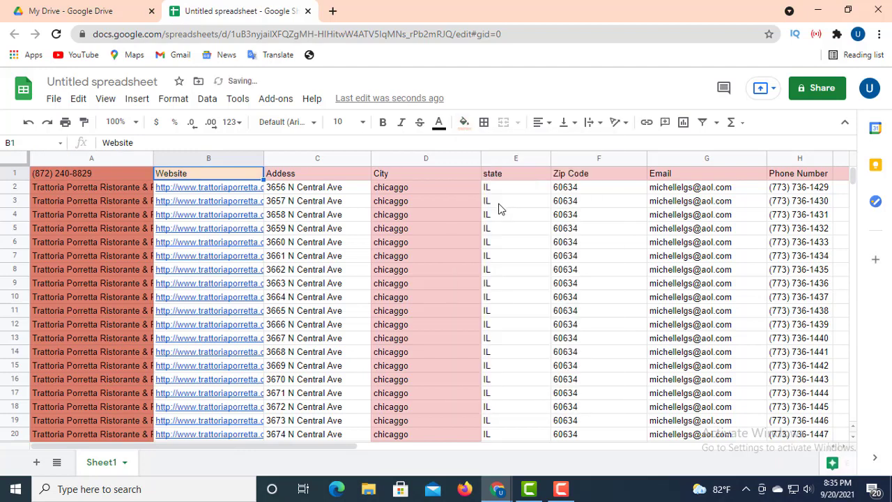
Step: Give the whole of the Website column B the same pale orange fill as its header cell
click(257, 159)
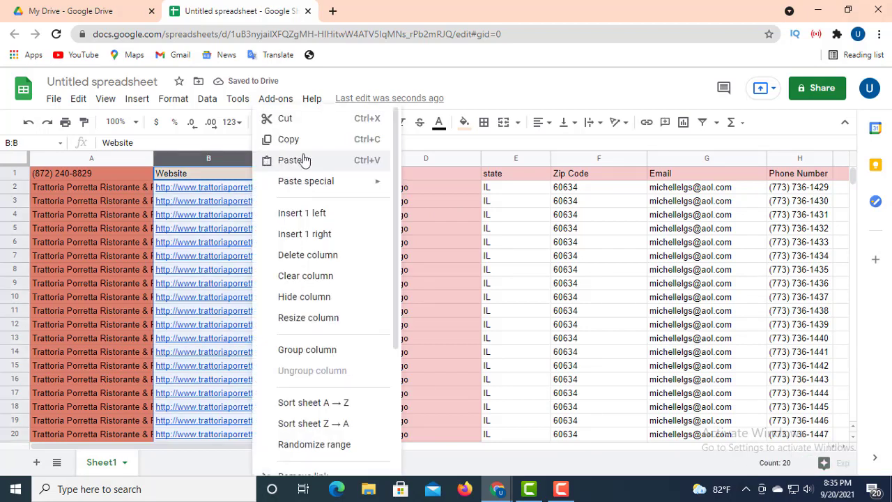
click(464, 123)
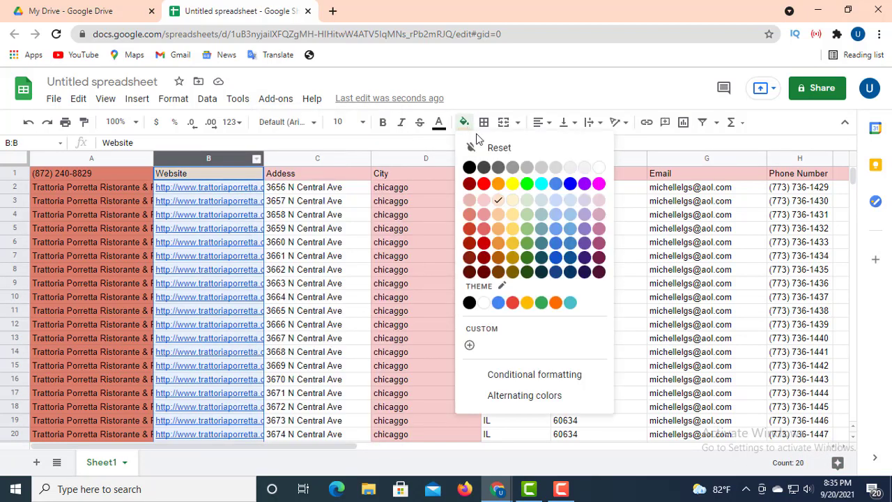
click(498, 203)
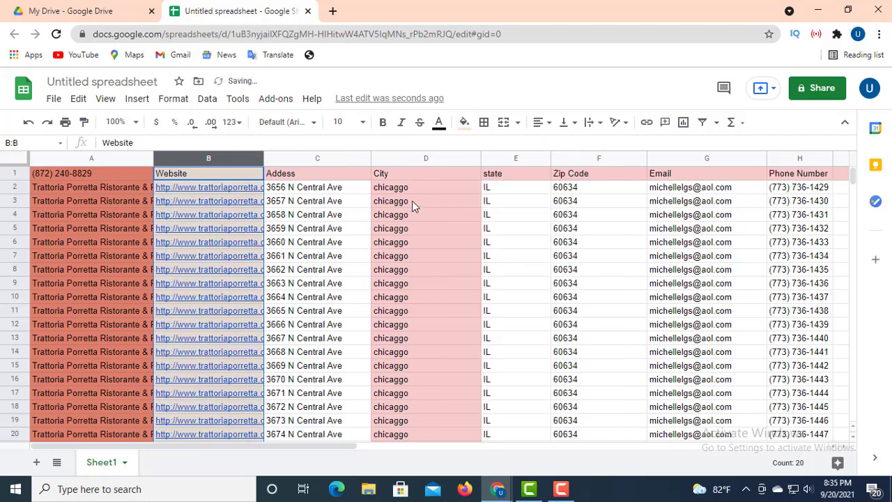
Step: Fill the header cell C1 and the whole of column C with pale cornflower blue
click(364, 180)
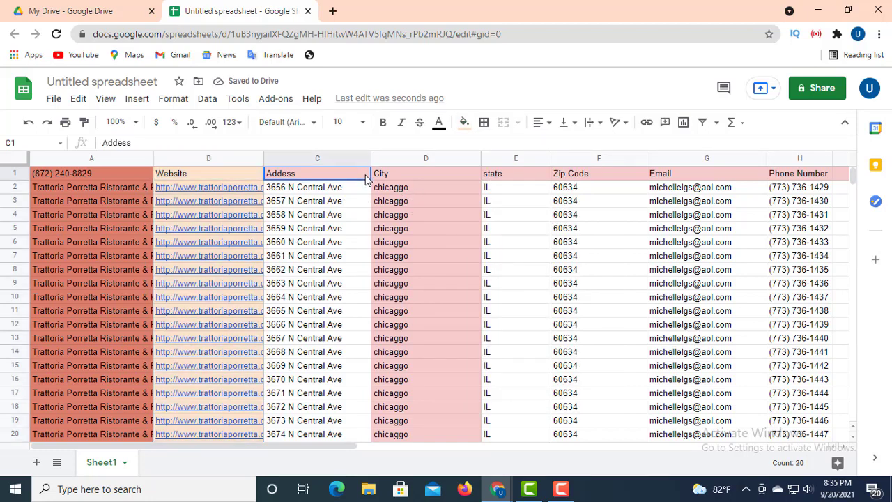
click(465, 123)
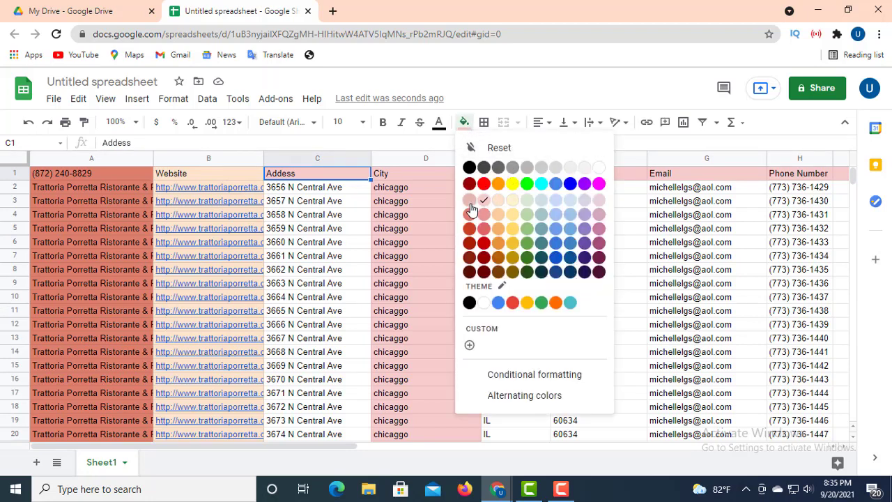
click(554, 203)
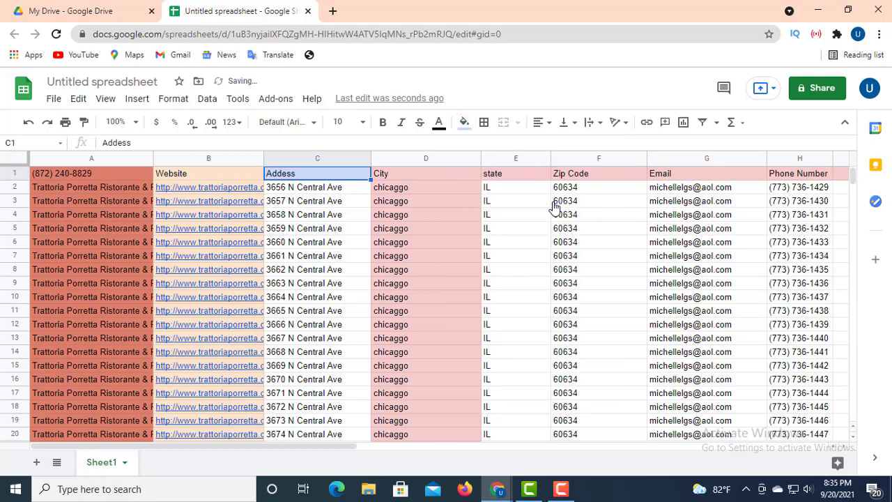
click(361, 162)
click(463, 123)
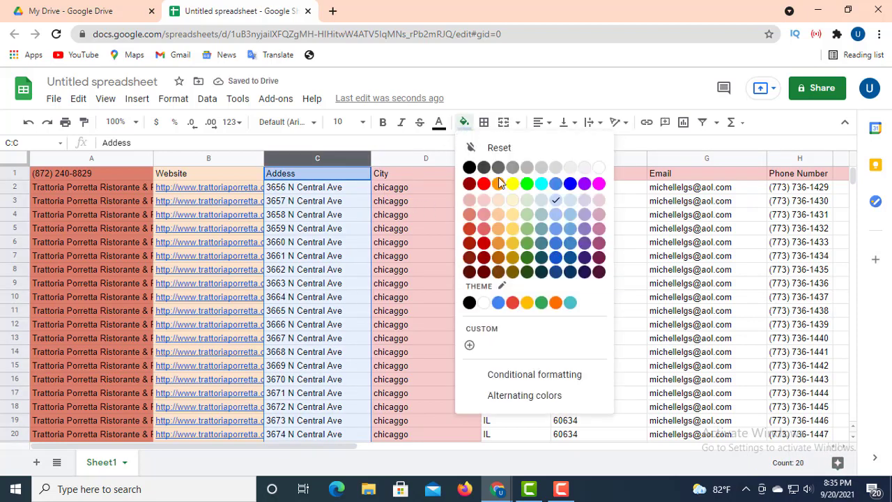
click(555, 201)
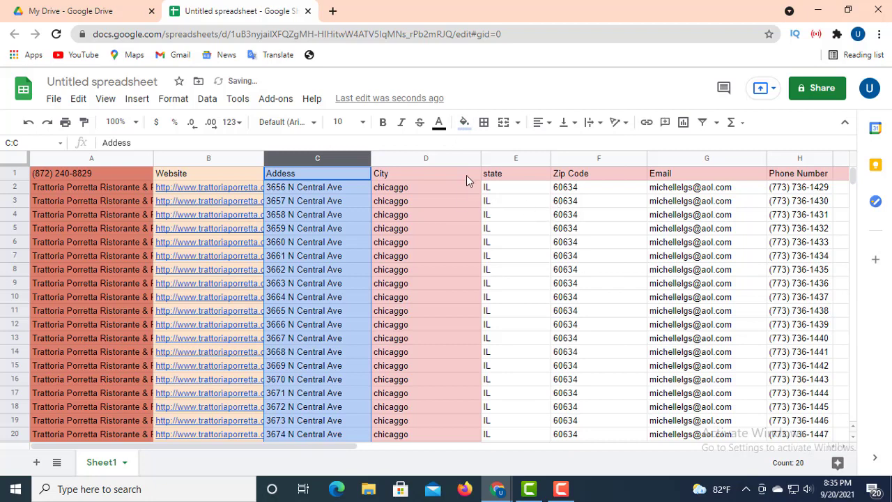
Step: Change the fill color of the state header cell E1 to pale yellow
click(546, 177)
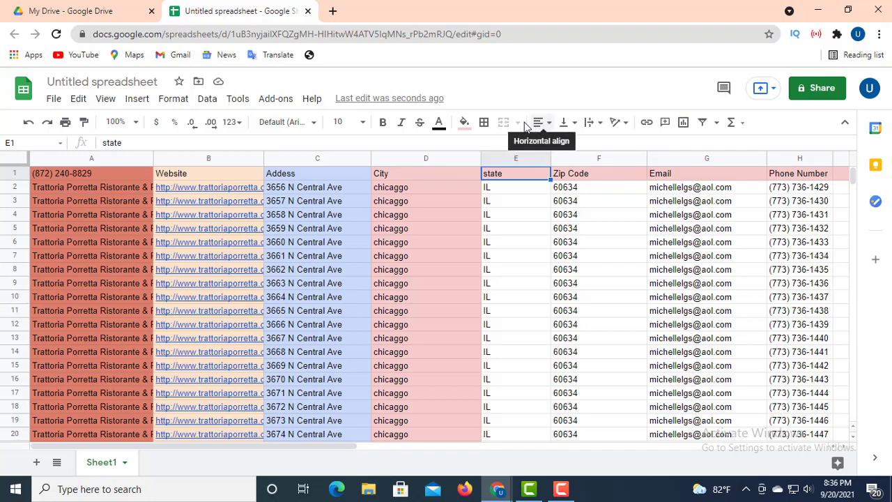
click(464, 124)
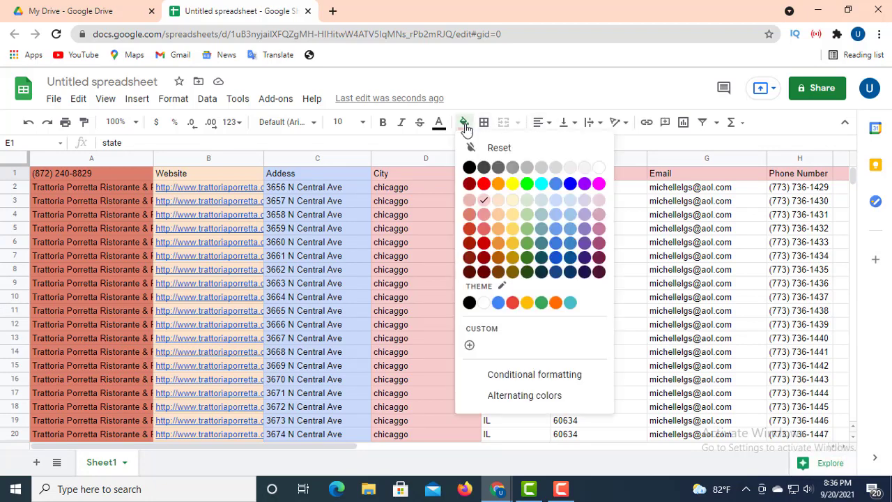
click(512, 201)
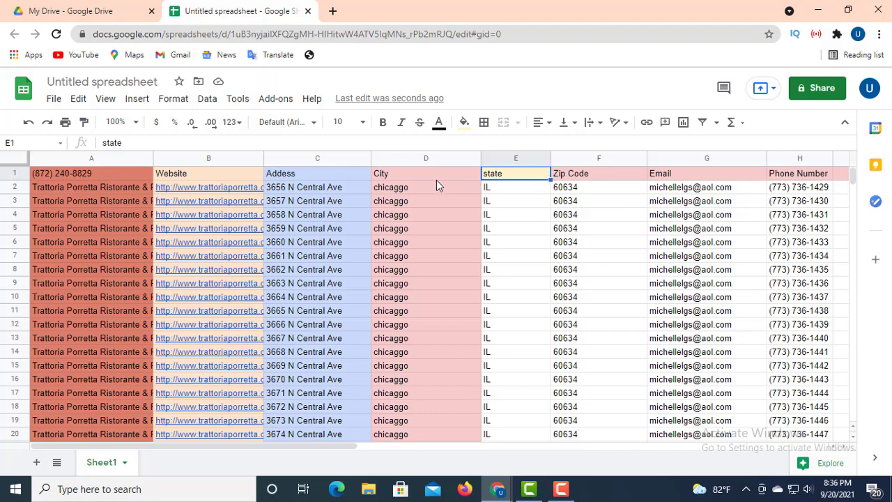
double_click(548, 178)
key(Escape)
click(532, 190)
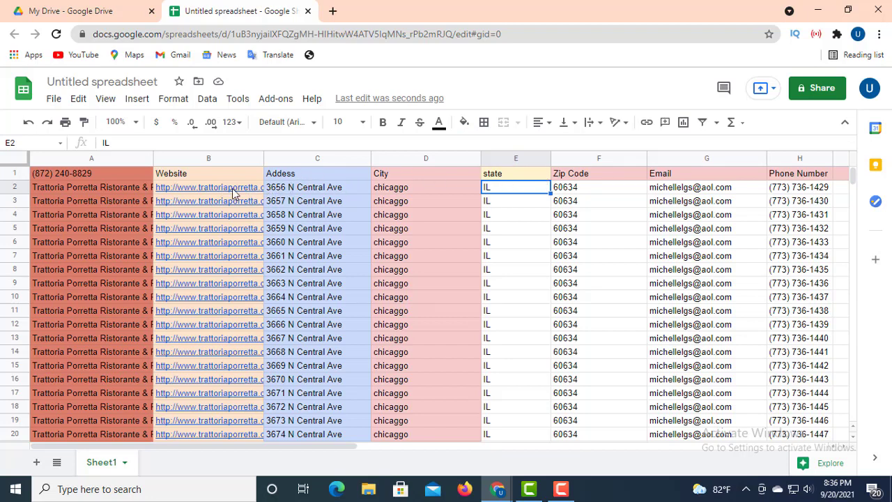
Step: Clear the phone number from header cell A1
mouse_move(190, 187)
click(68, 173)
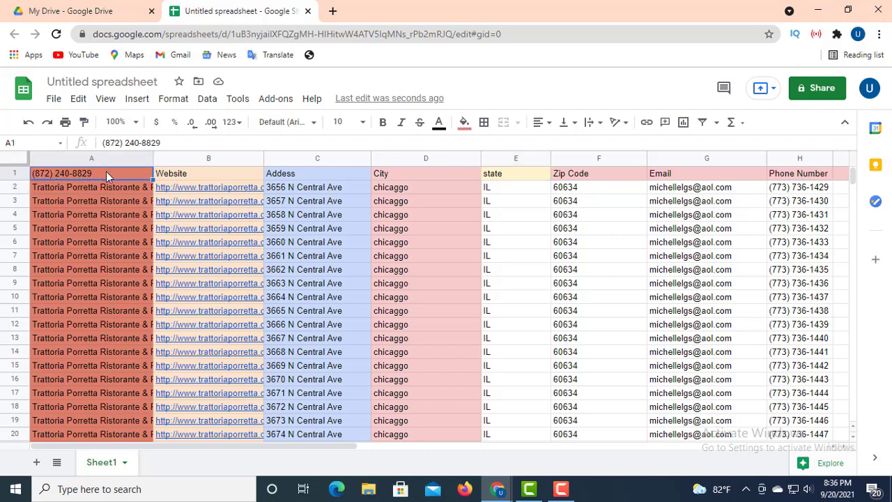
key(Delete)
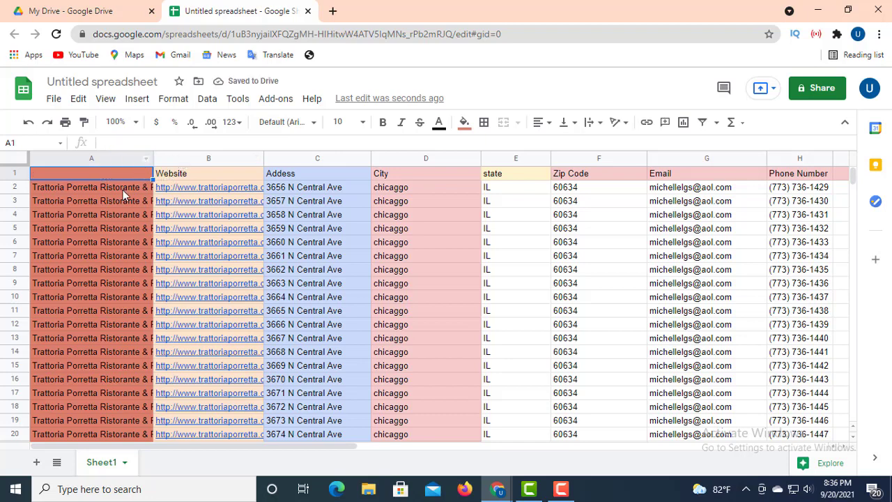
Step: Copy the restaurant name "Trattoria Porretta Ristorante & Pizzeria" from cell A2 into the empty cell A1
click(123, 190)
drag(247, 142, 120, 130)
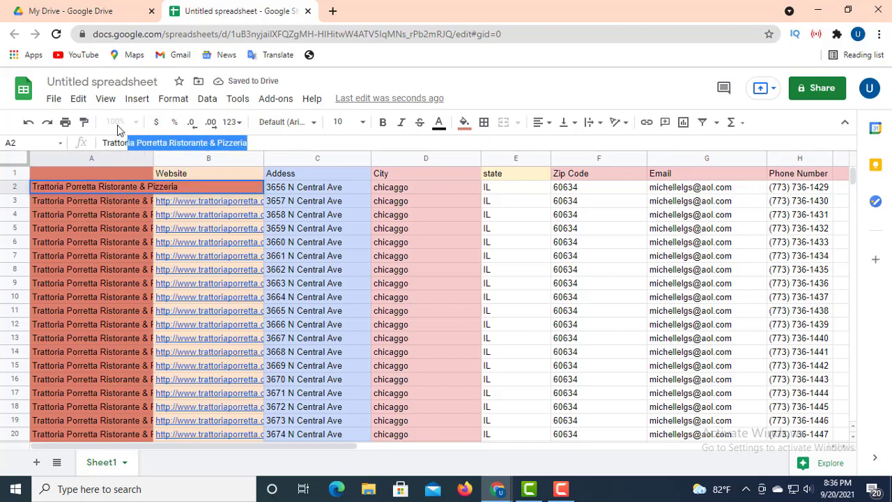
right_click(126, 141)
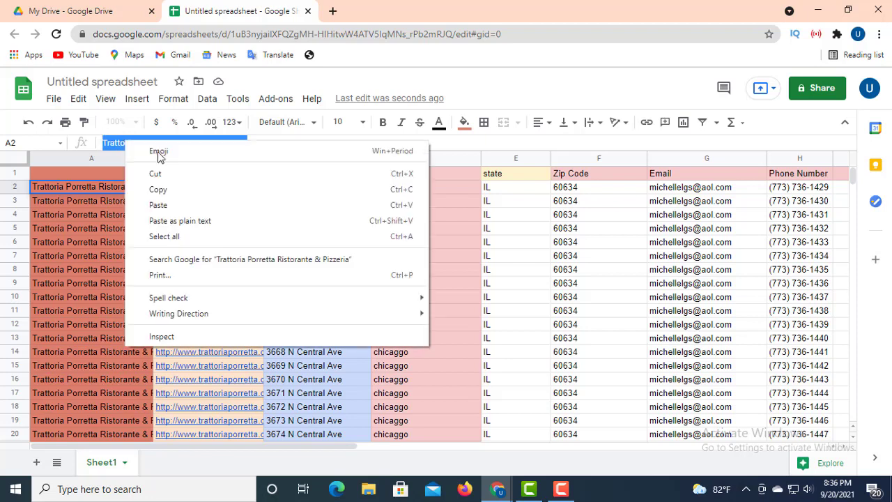
click(162, 190)
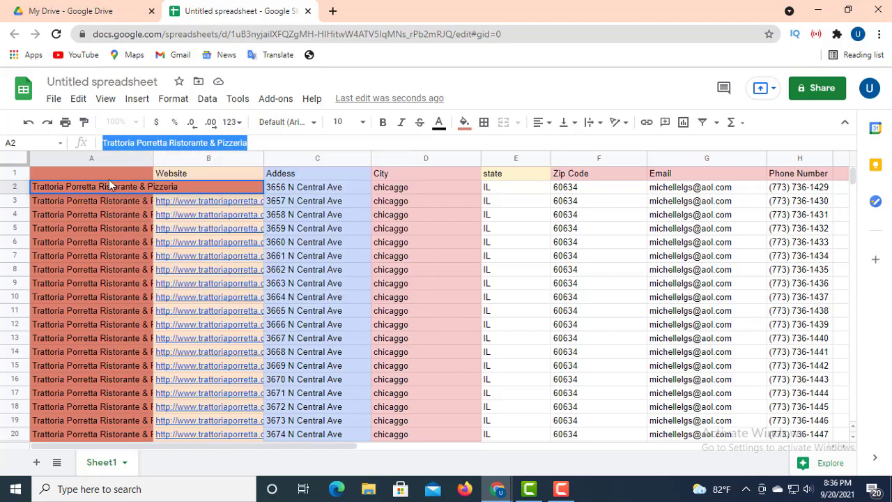
click(56, 173)
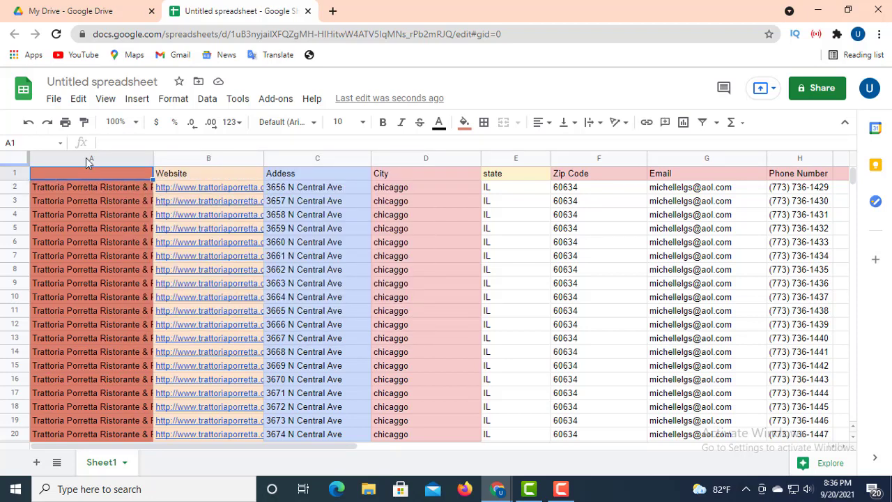
click(120, 142)
right_click(118, 140)
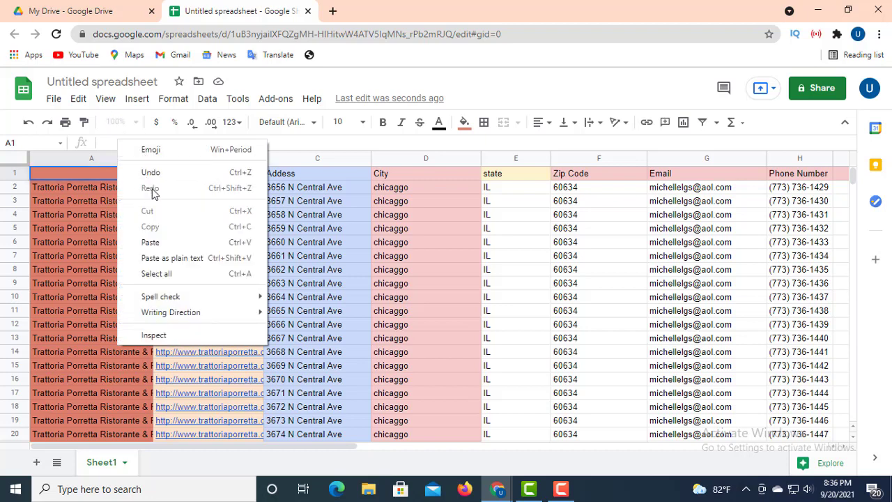
click(155, 241)
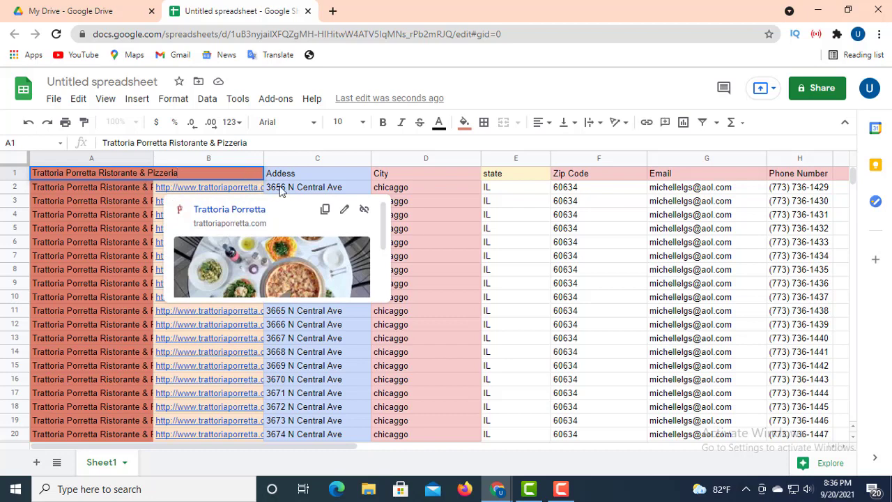
click(420, 175)
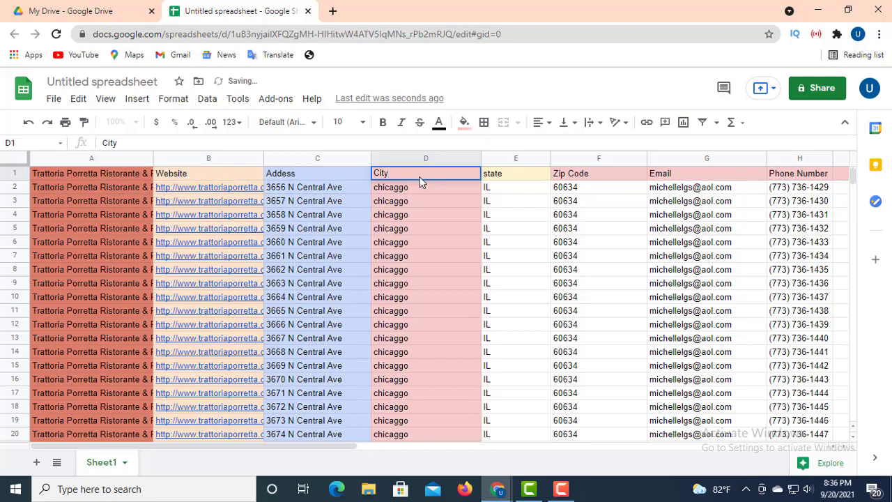
key(Return)
Step: Replace the restaurant name in A1 with "Af" and clear cell A2
click(145, 175)
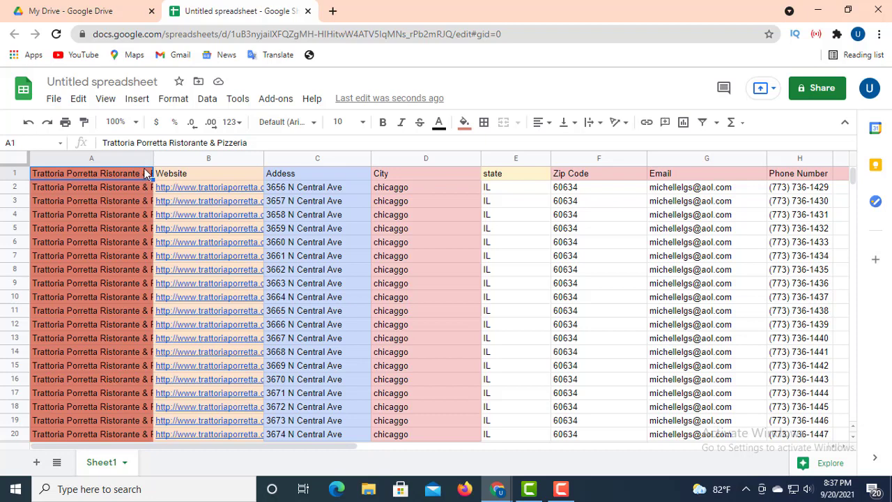
key(Delete)
text(AA)
key(BackSpace)
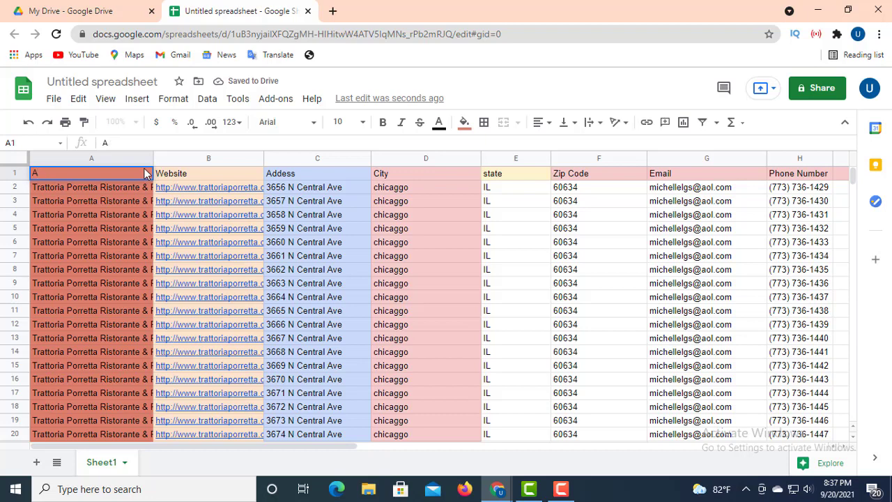
text(f)
key(Return)
key(Delete)
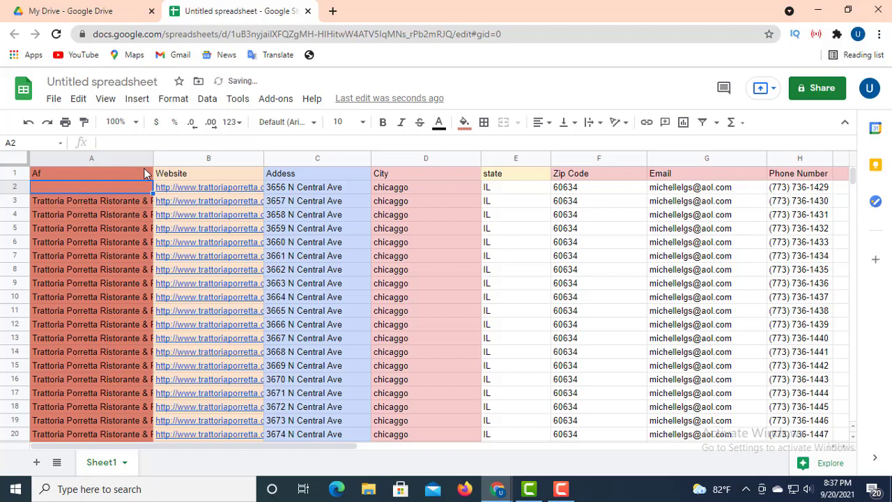
Step: Replace the text in header cell A1 with "Agency Name"
click(104, 174)
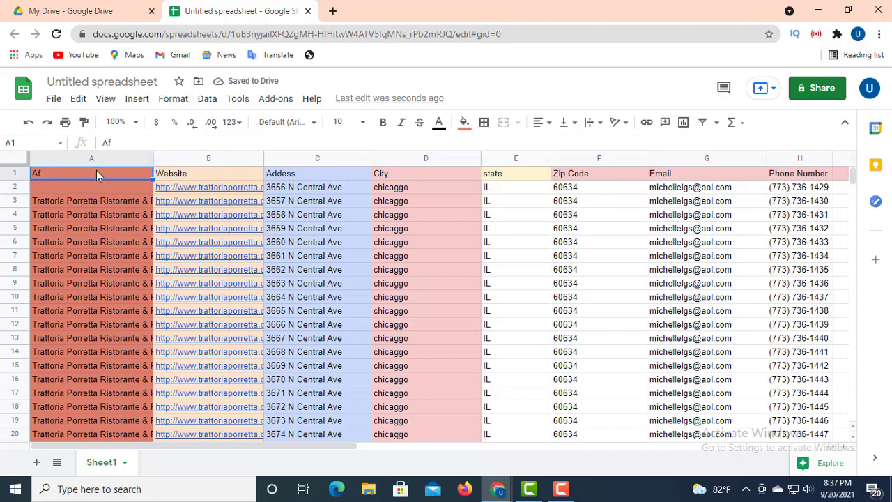
key(Delete)
text(Aa)
key(BackSpace)
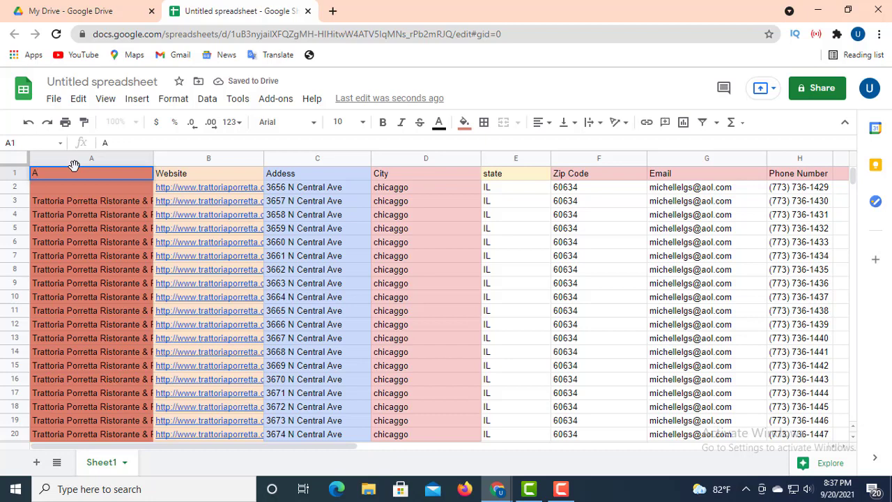
click(74, 165)
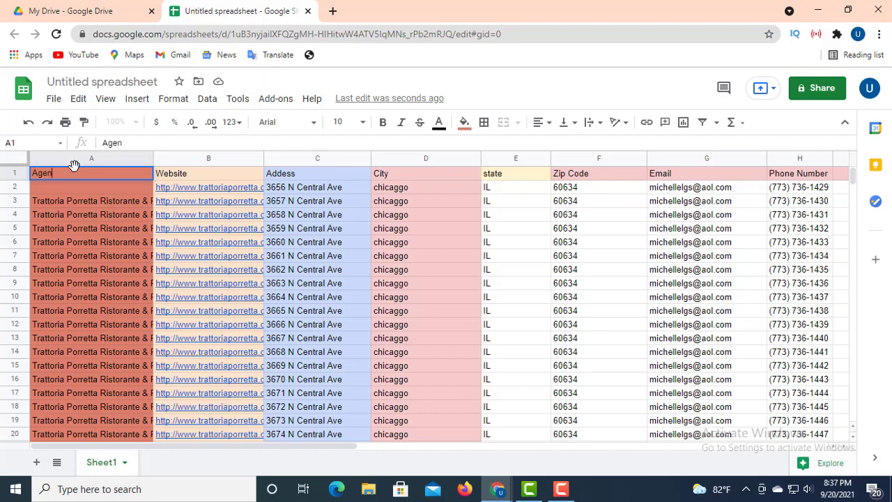
text(cyy)
text(N)
text(amme)
Step: Copy the restaurant name "Trattoria Porretta Ristorante & Pizzeria" from cell A3 into the empty cell A2
click(114, 200)
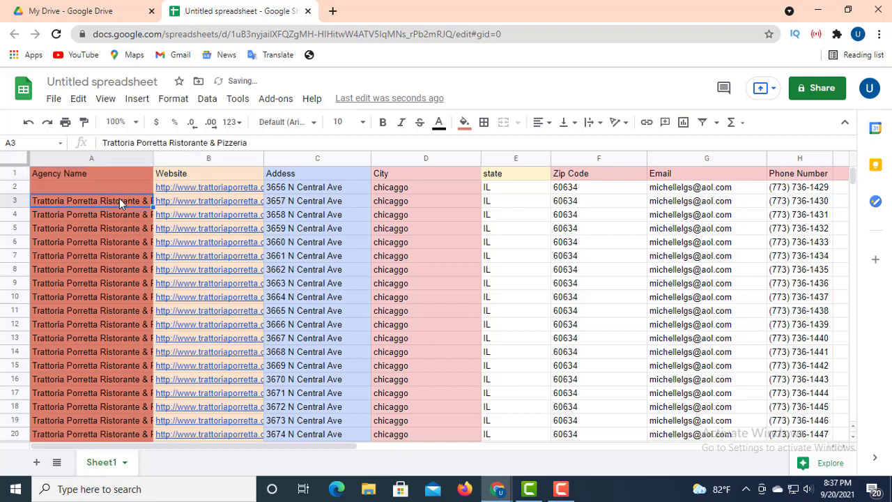
drag(248, 143, 103, 143)
key(ctrl+c)
right_click(120, 143)
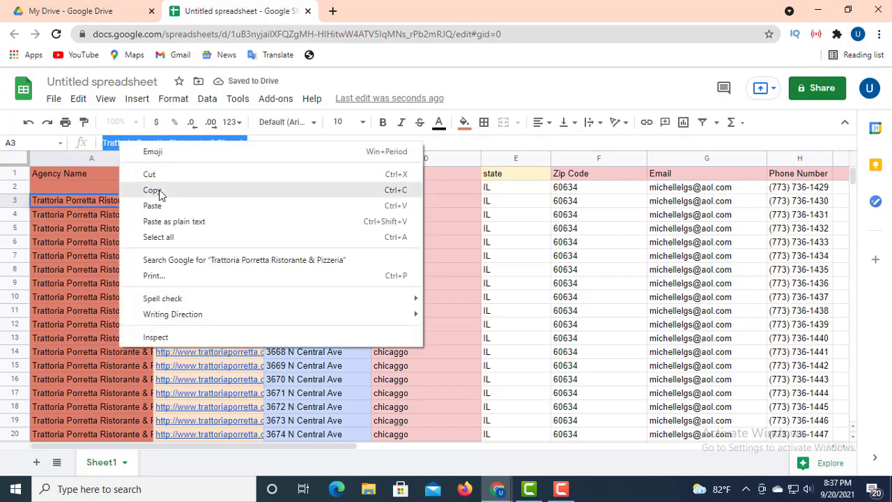
click(155, 190)
click(71, 185)
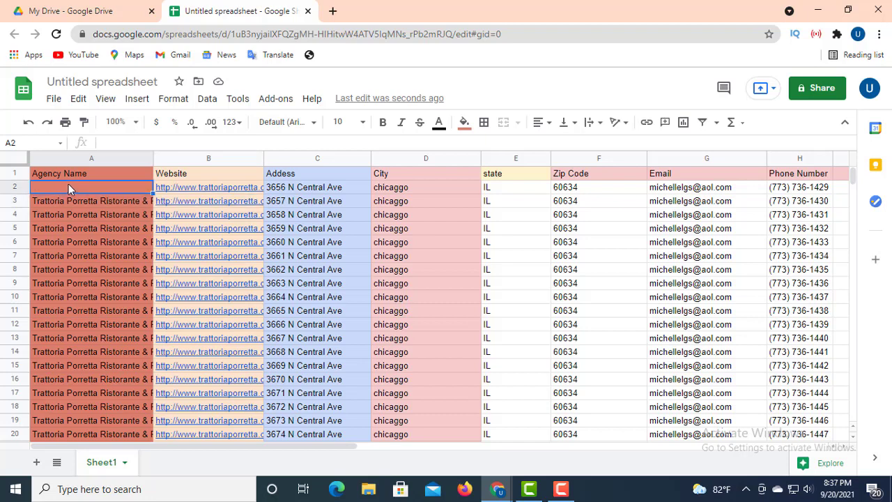
click(113, 143)
right_click(110, 142)
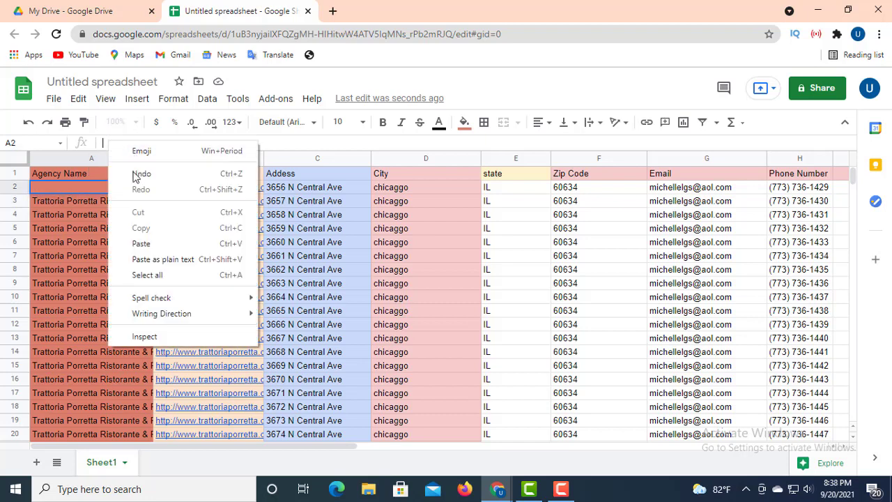
click(142, 244)
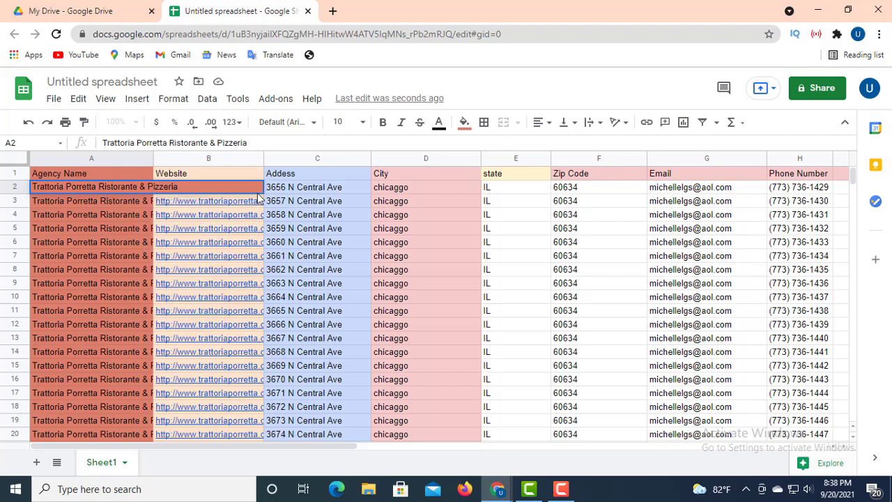
click(239, 182)
click(237, 178)
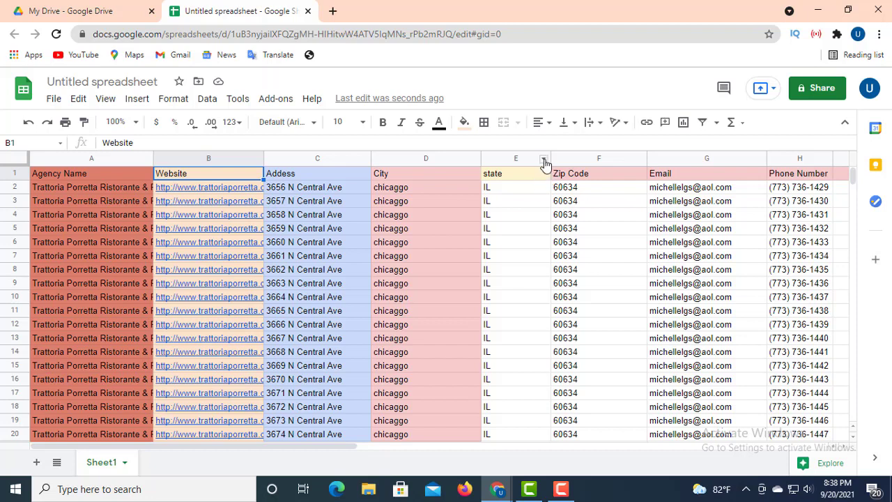
Step: Fill the state column E with the muted red shade used for the Agency Name column
click(544, 161)
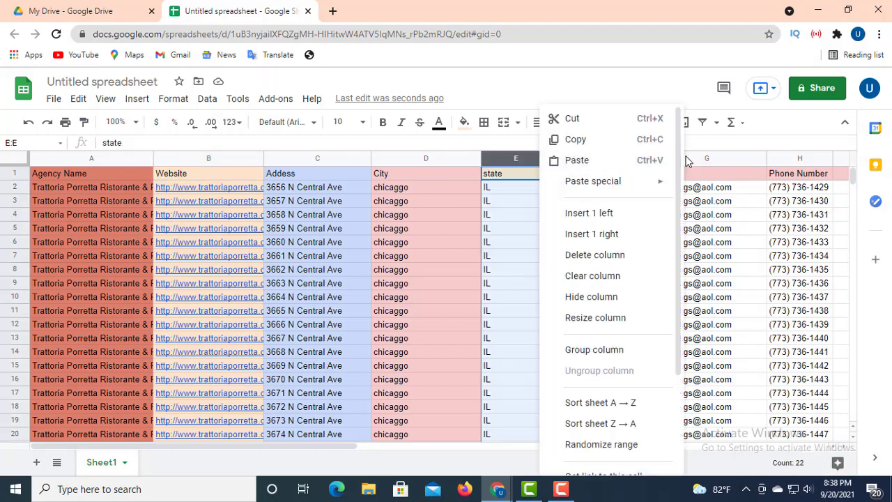
click(464, 122)
click(464, 122)
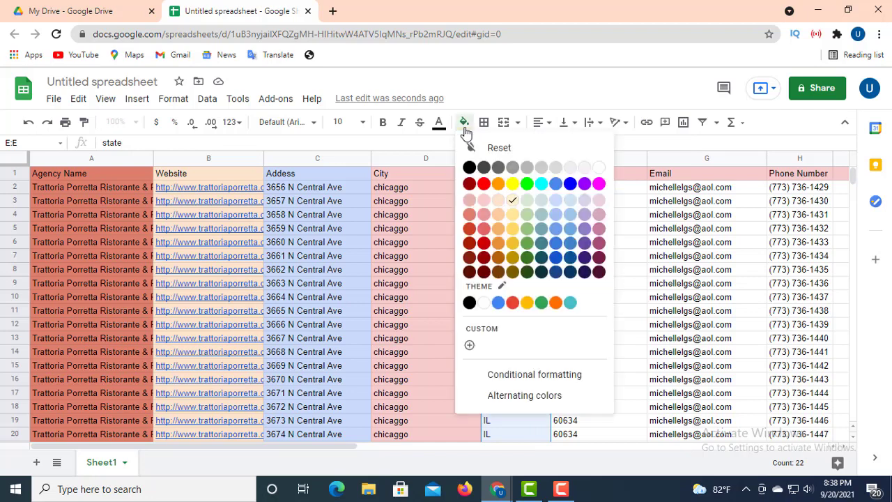
click(470, 185)
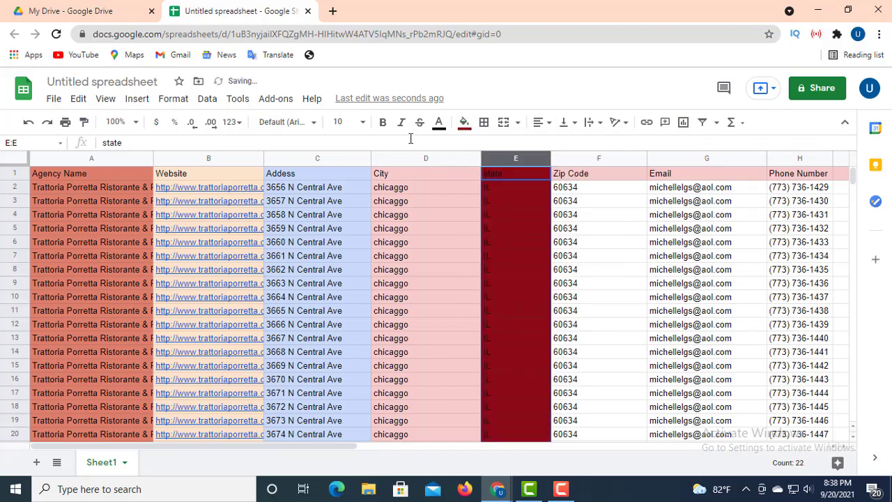
click(464, 123)
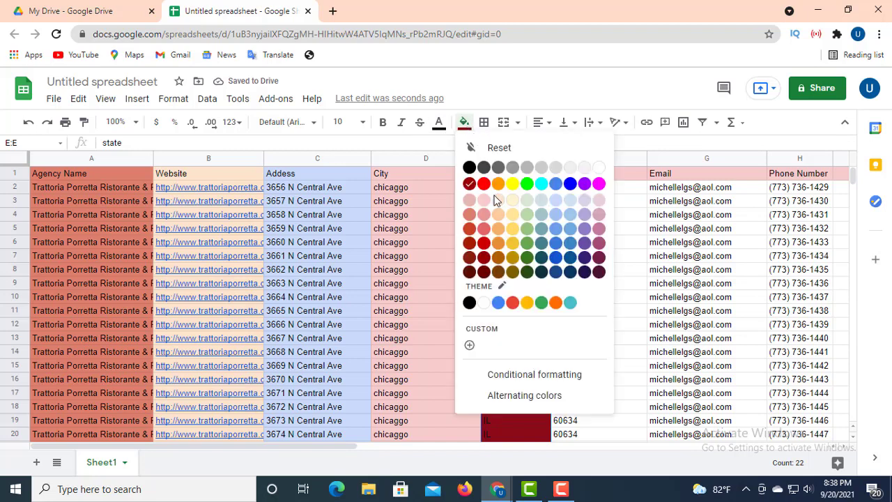
click(470, 216)
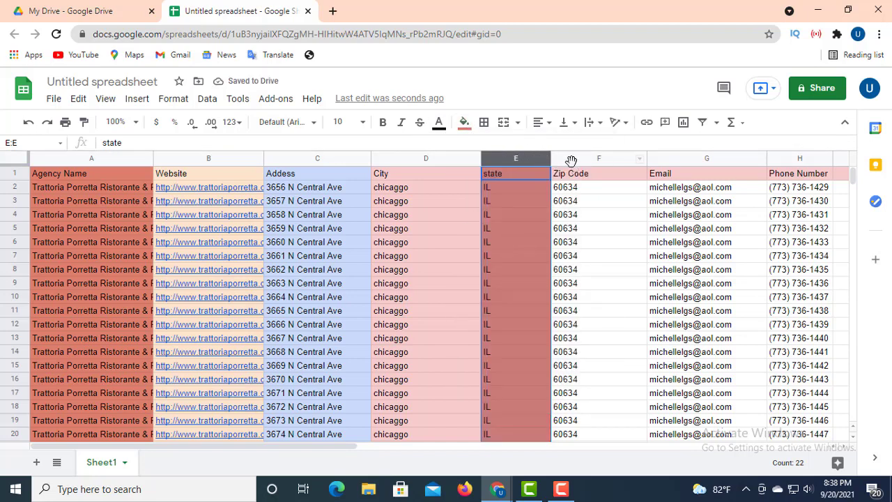
Step: Fill the Zip Code column F with light orange
click(600, 161)
click(640, 159)
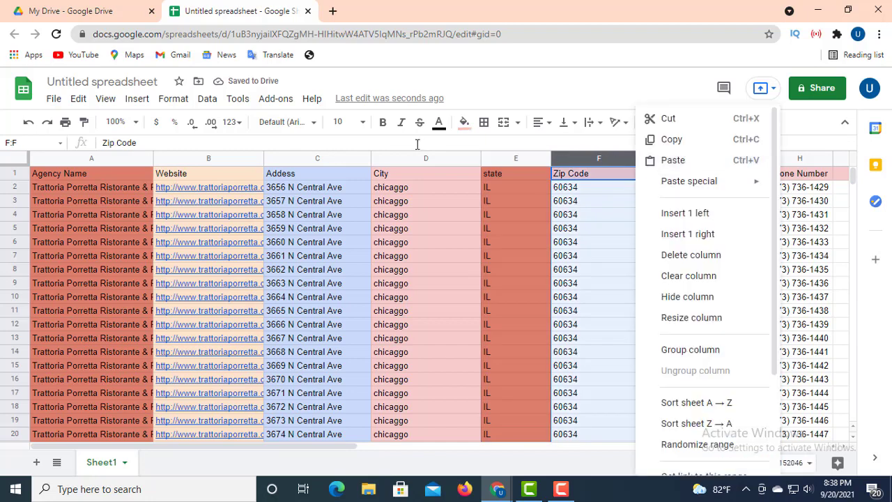
click(462, 126)
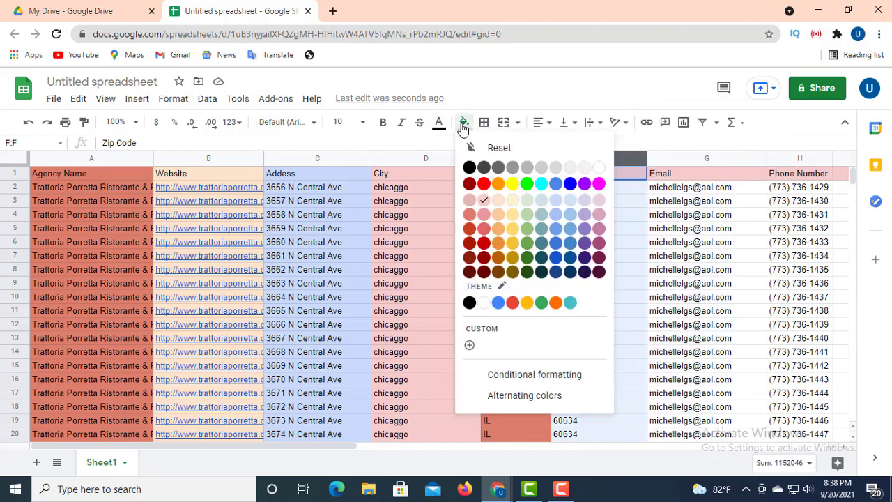
click(499, 222)
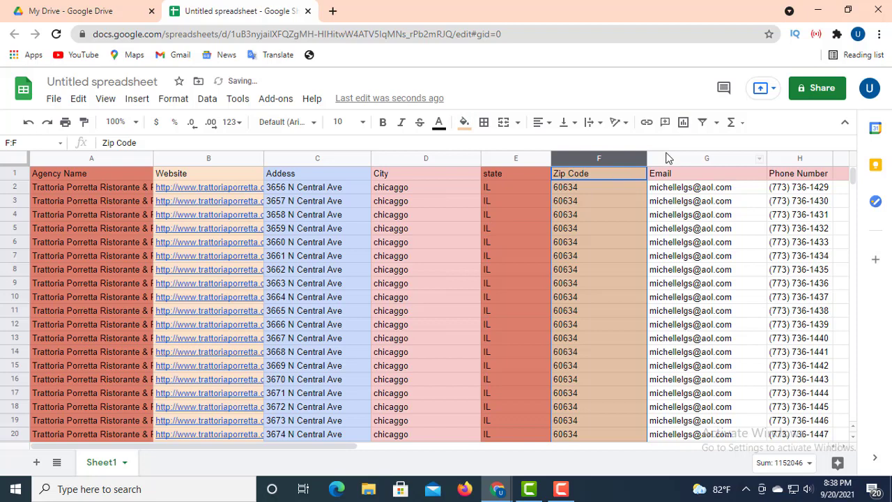
Step: Fill the Email column G with light cornflower blue and the Phone Number column H with medium purple
click(760, 160)
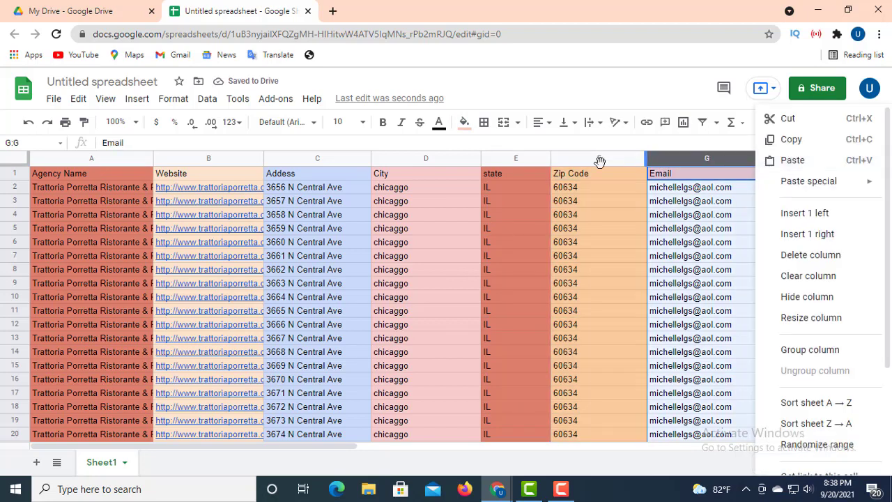
click(465, 122)
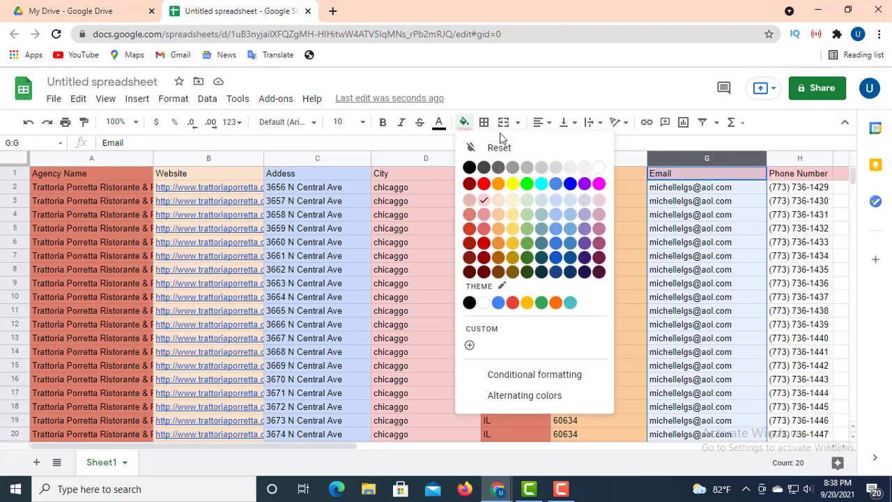
click(556, 215)
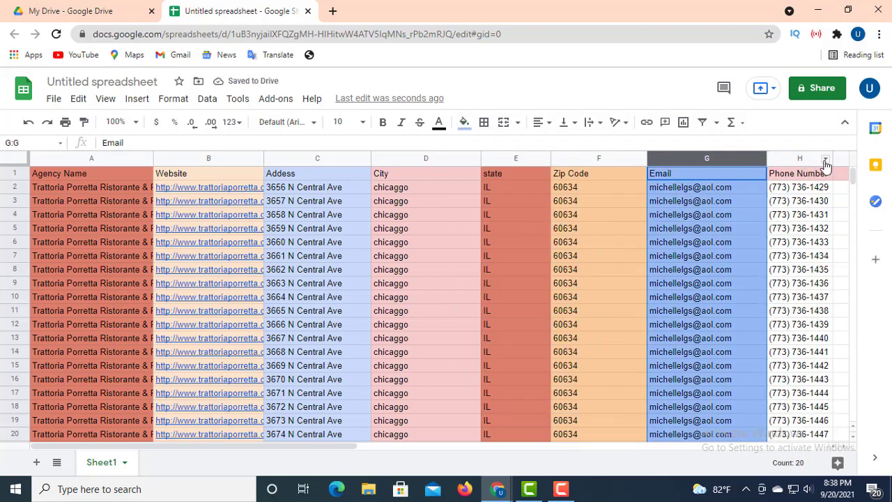
click(825, 159)
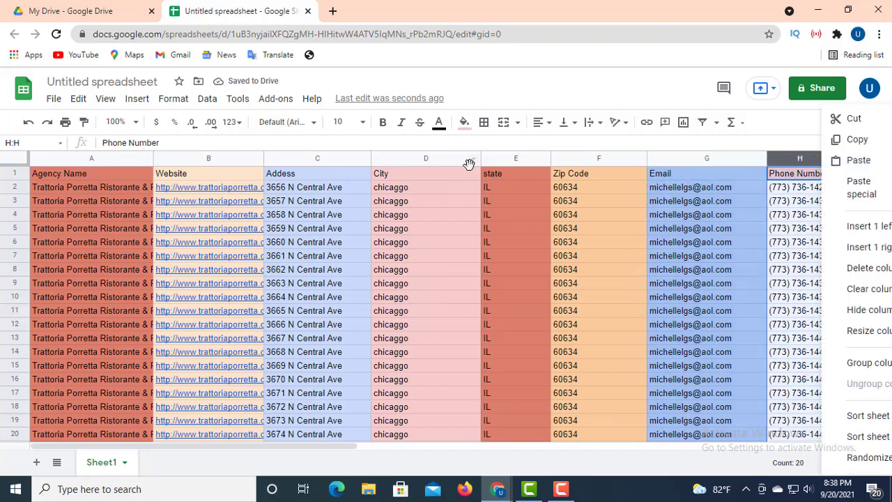
click(465, 129)
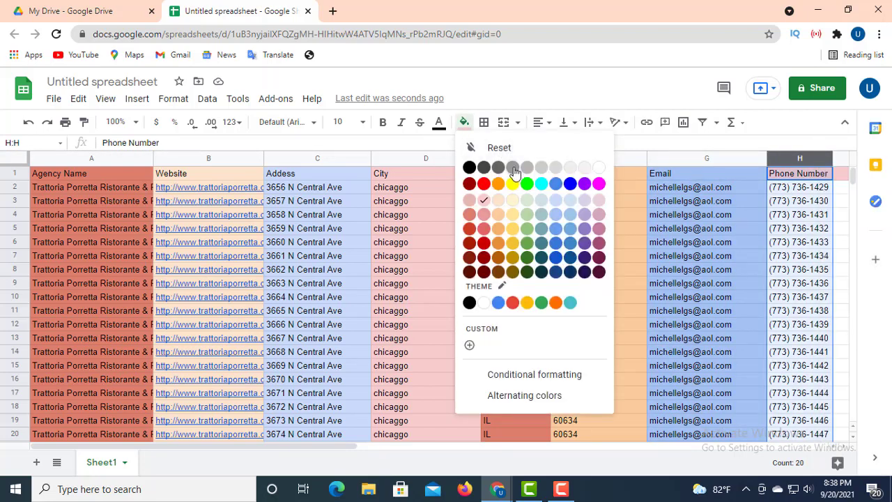
click(586, 232)
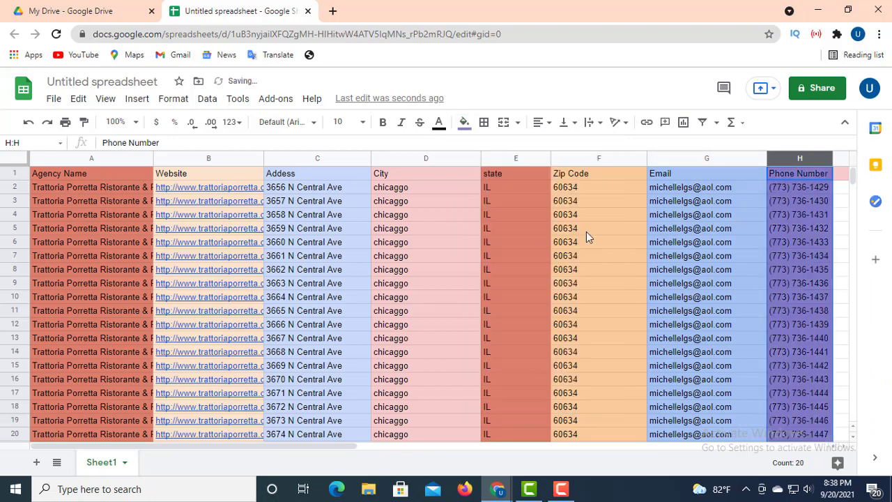
Step: Fill the empty column I with the pale orange shade used for the Website column
click(841, 175)
click(839, 159)
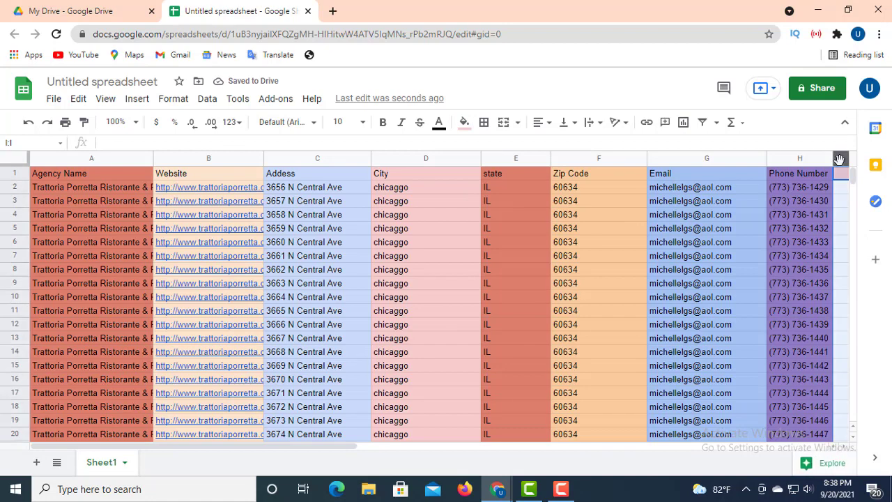
right_click(839, 159)
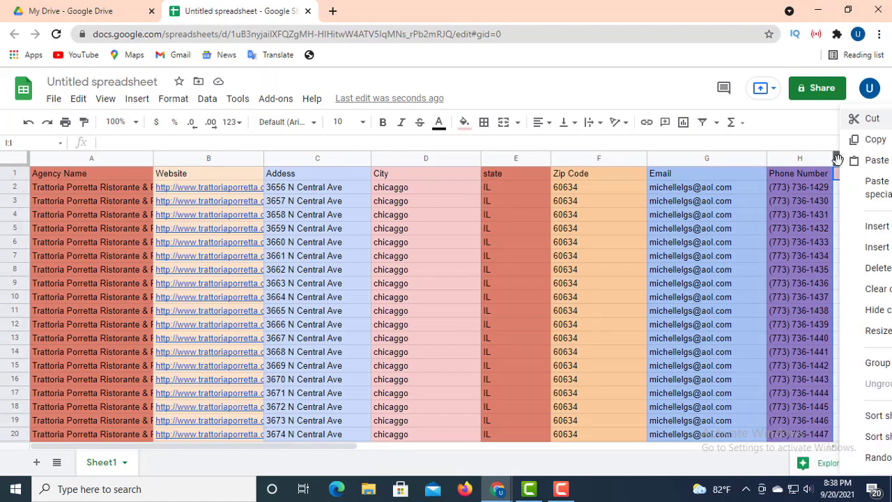
key(Escape)
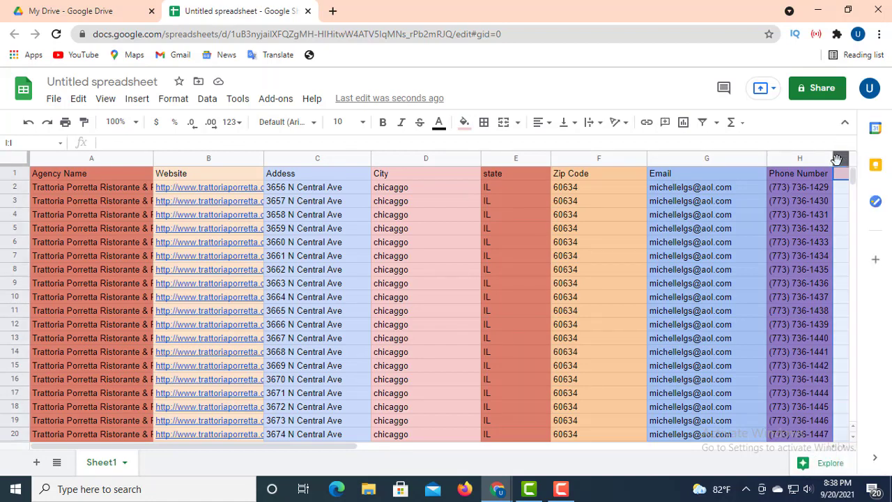
click(465, 126)
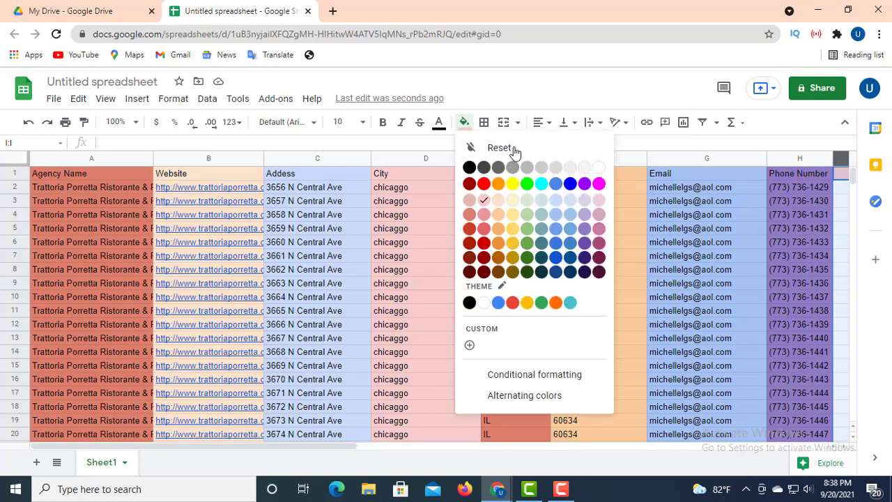
click(497, 200)
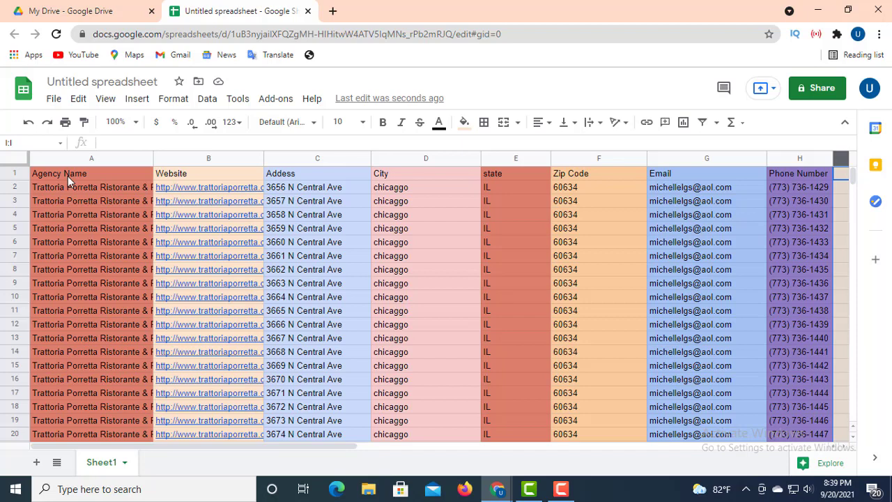
Step: Fill the whole header row 1 with bright yellow
click(21, 173)
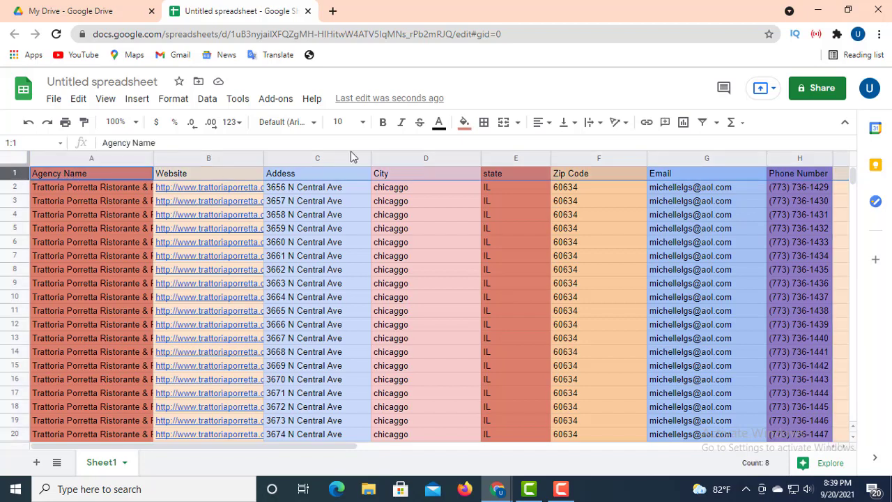
click(464, 122)
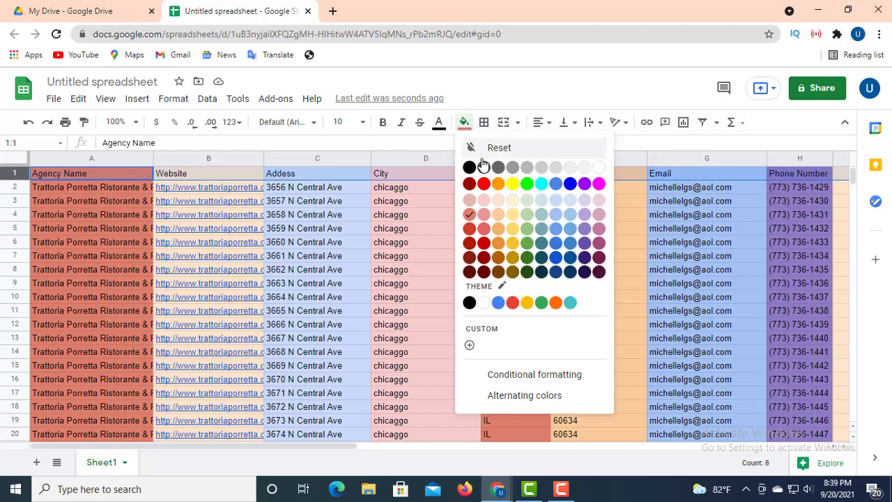
click(512, 184)
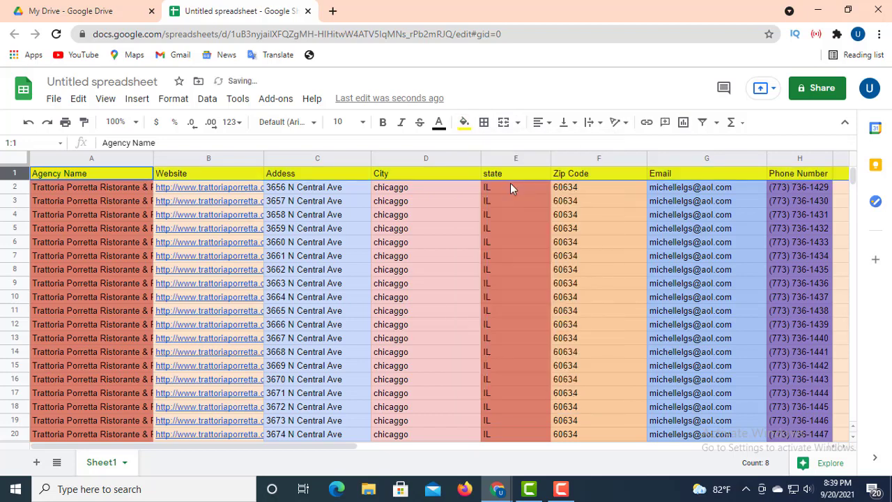
Step: Set the font size of the Agency Name and Website header cells to 12
click(126, 175)
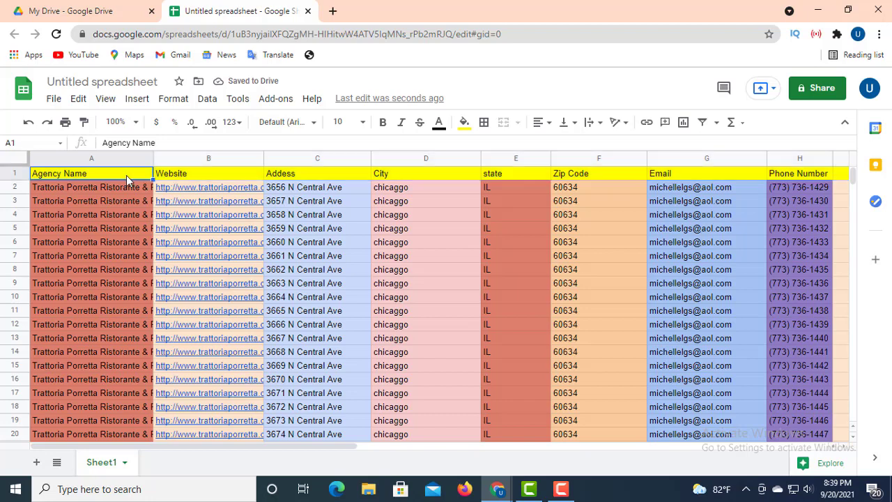
click(363, 122)
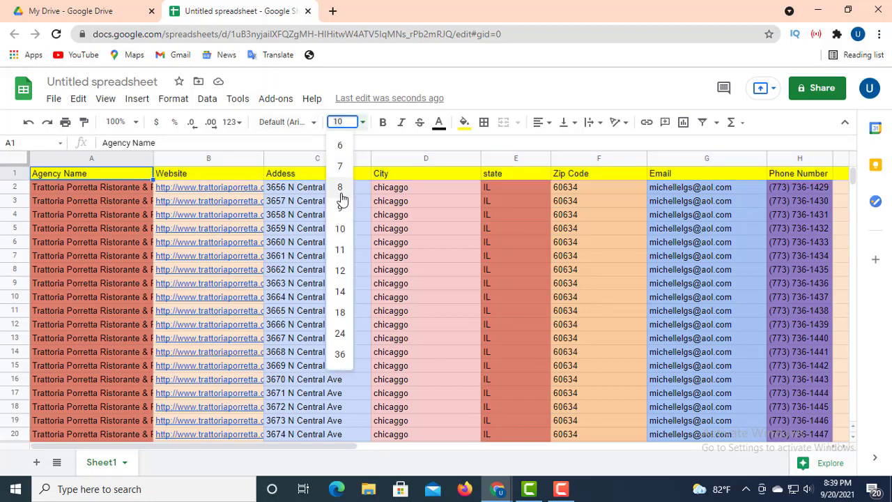
click(341, 270)
click(242, 176)
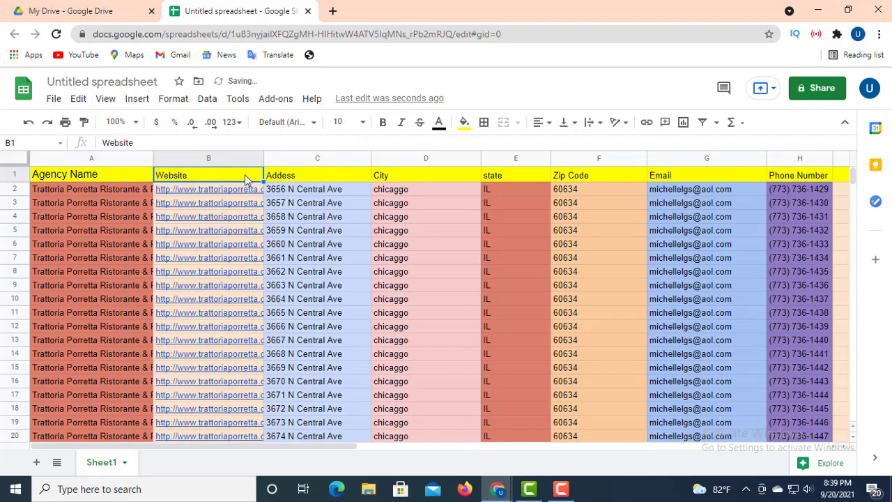
click(362, 123)
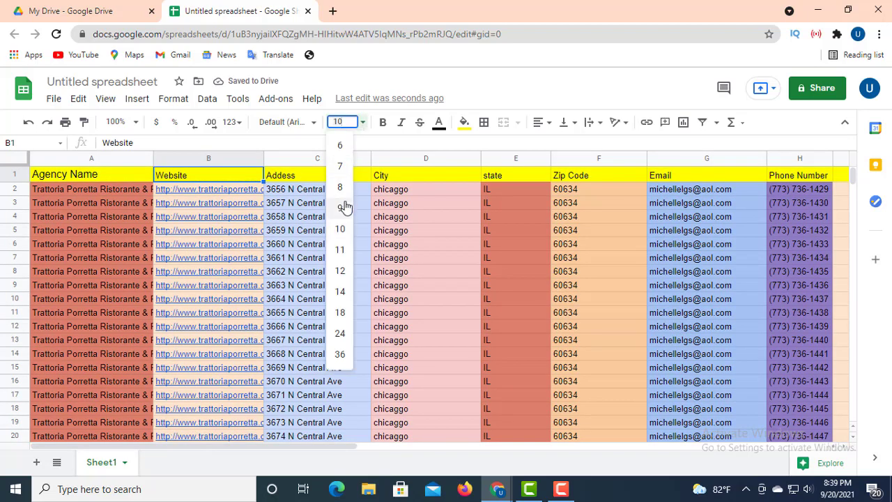
click(341, 271)
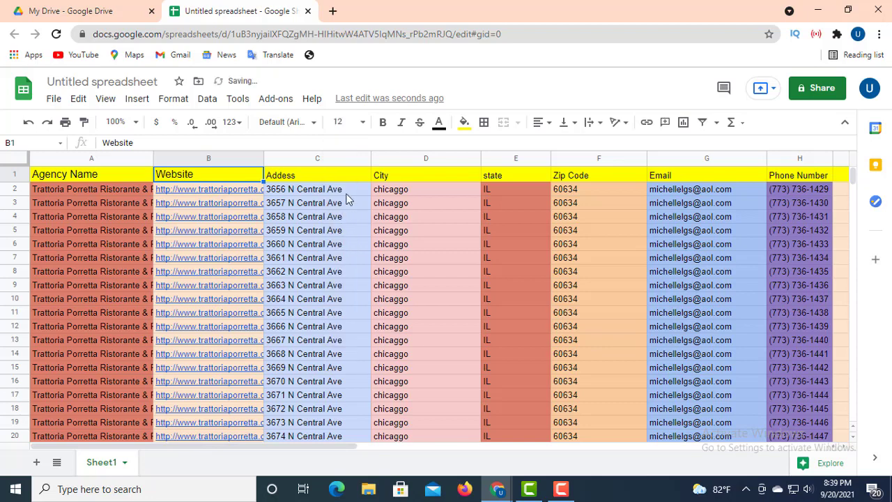
Step: Set the font size of the Addess and City header cells to 12
click(360, 180)
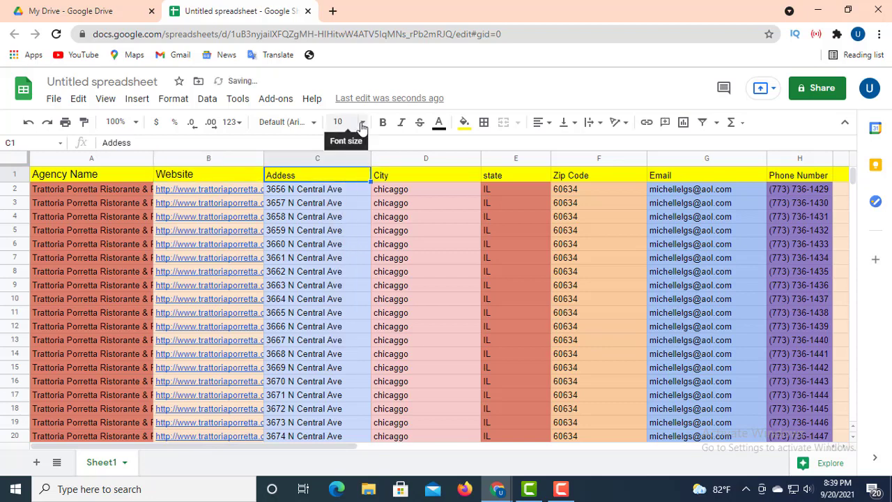
click(342, 122)
click(341, 271)
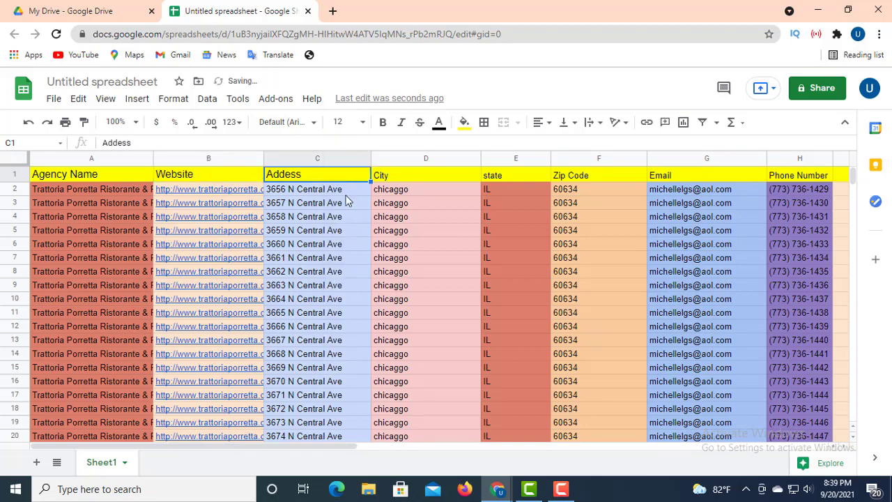
click(457, 176)
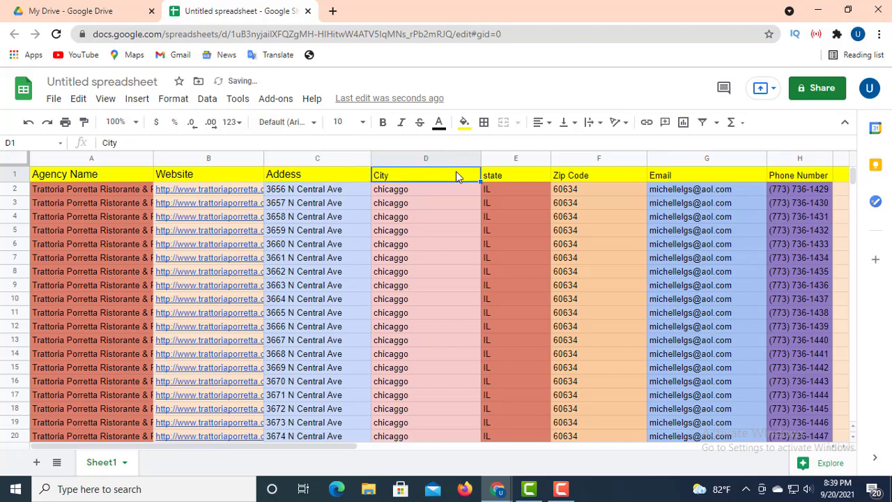
click(342, 122)
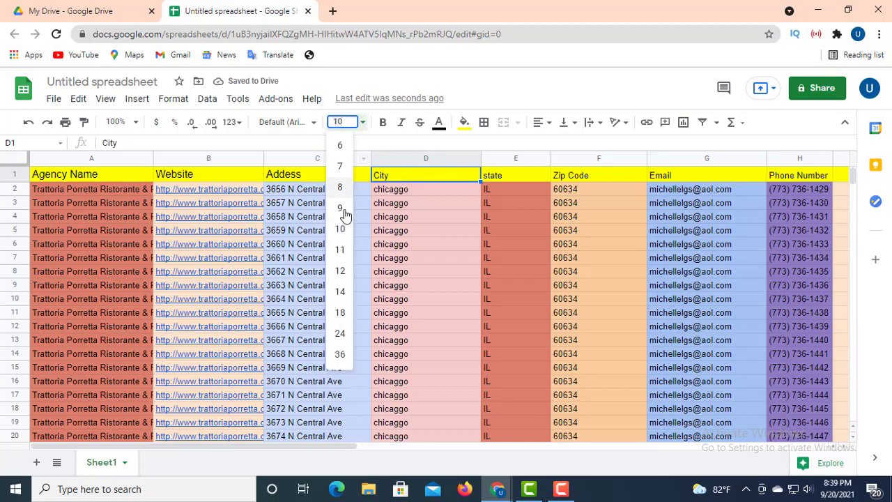
click(346, 273)
Step: Set the font size of the state and Zip Code header cells to 12
click(524, 177)
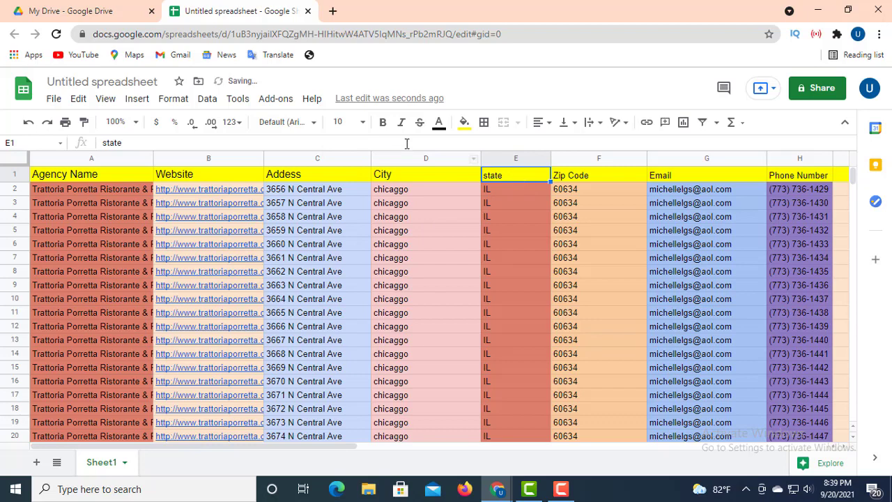
click(340, 122)
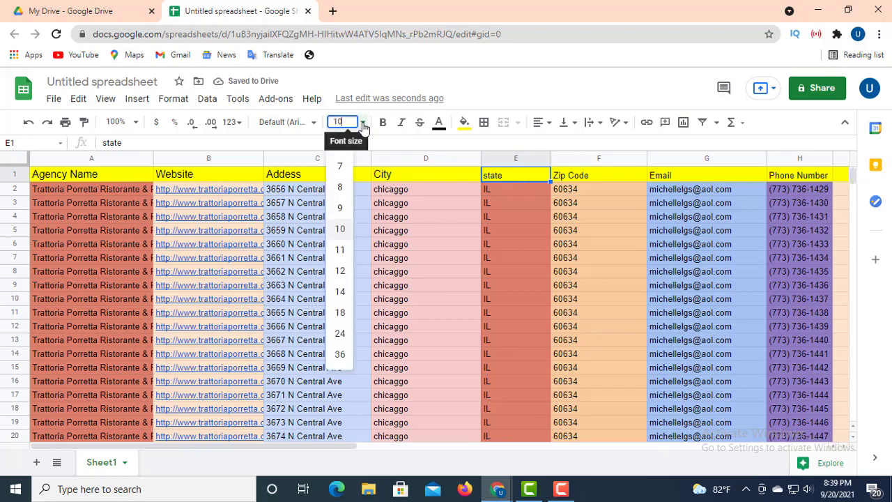
click(341, 270)
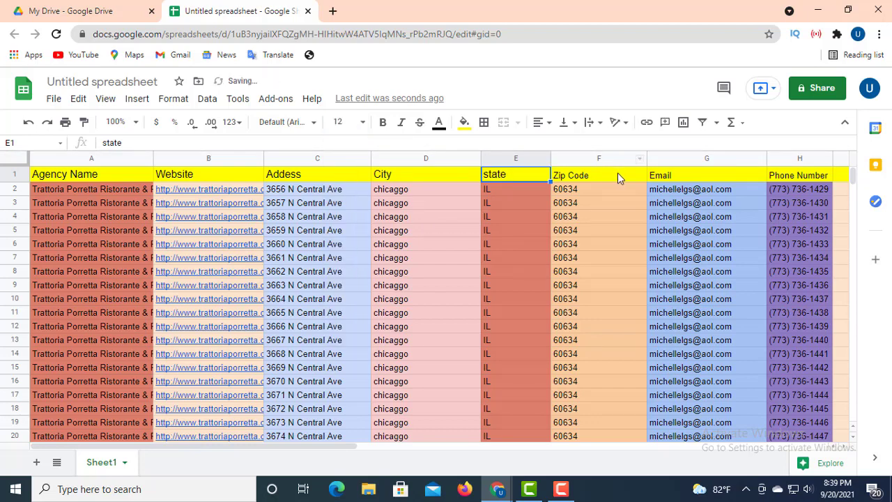
click(618, 177)
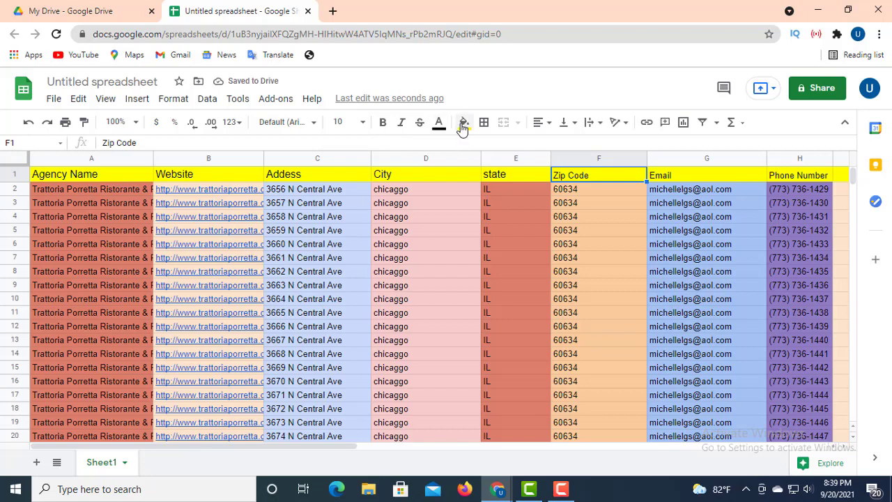
click(463, 124)
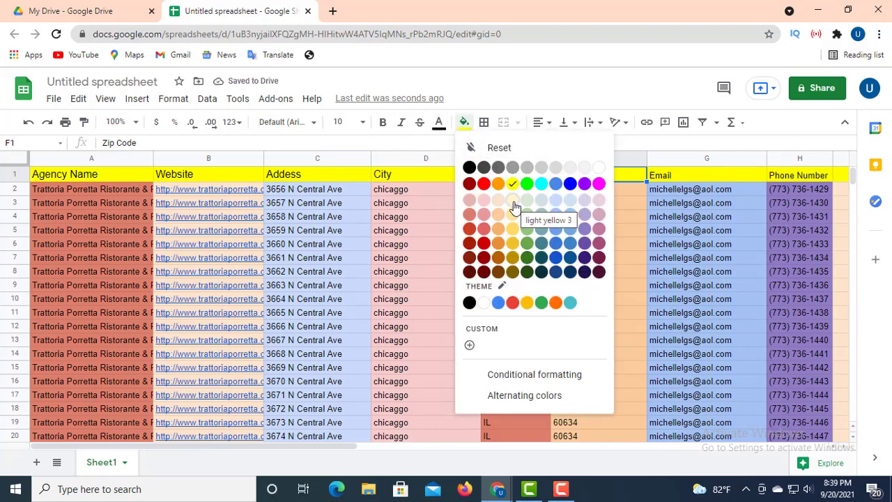
click(362, 125)
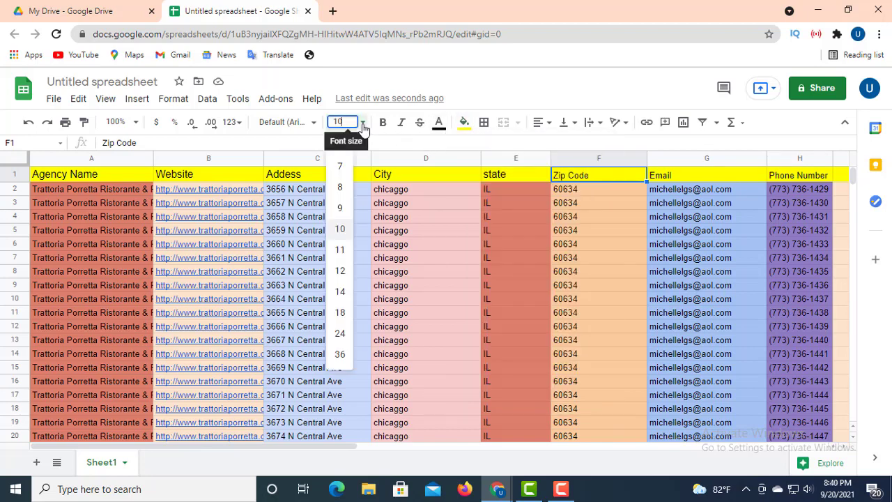
click(593, 191)
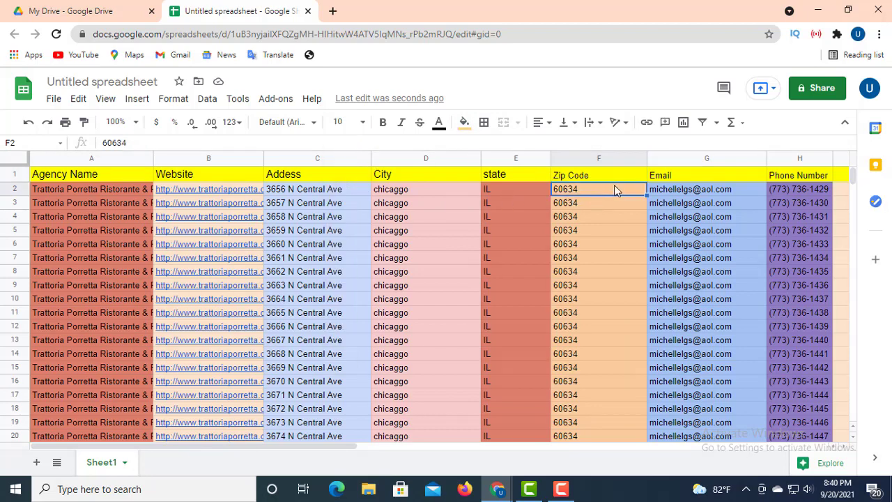
click(614, 180)
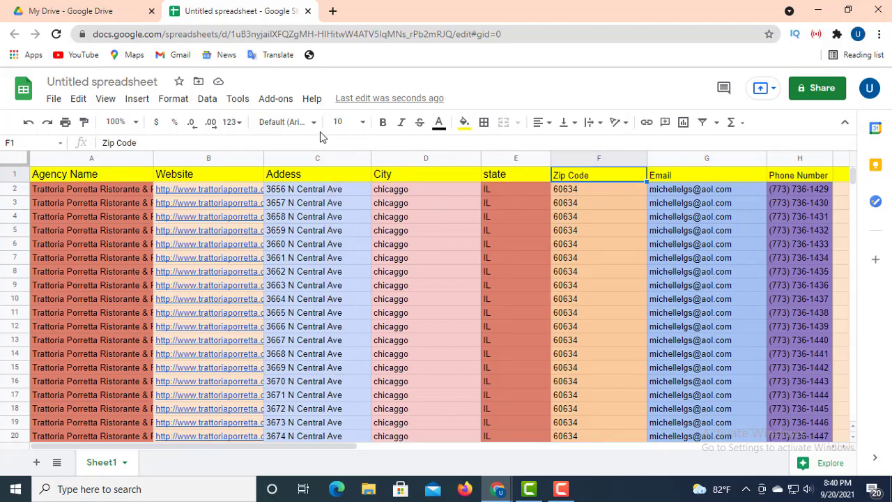
click(362, 124)
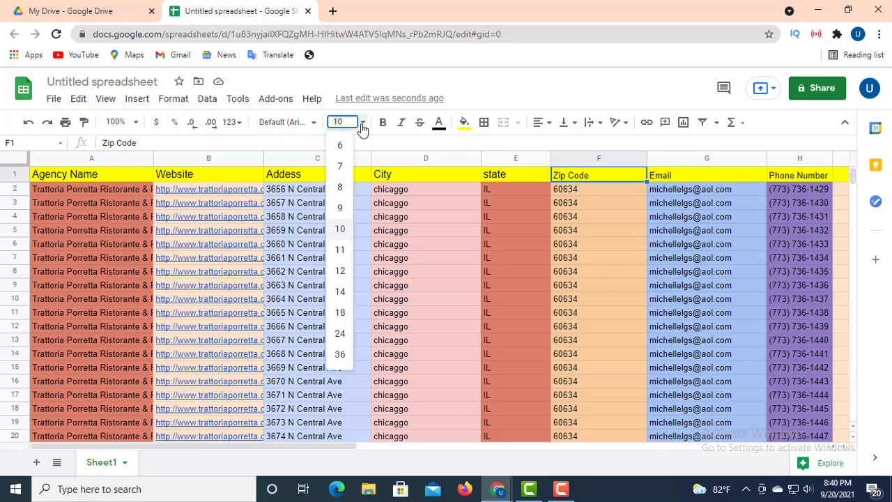
click(346, 269)
Step: Set the font size of the Email and Phone Number header cells to 12
click(720, 179)
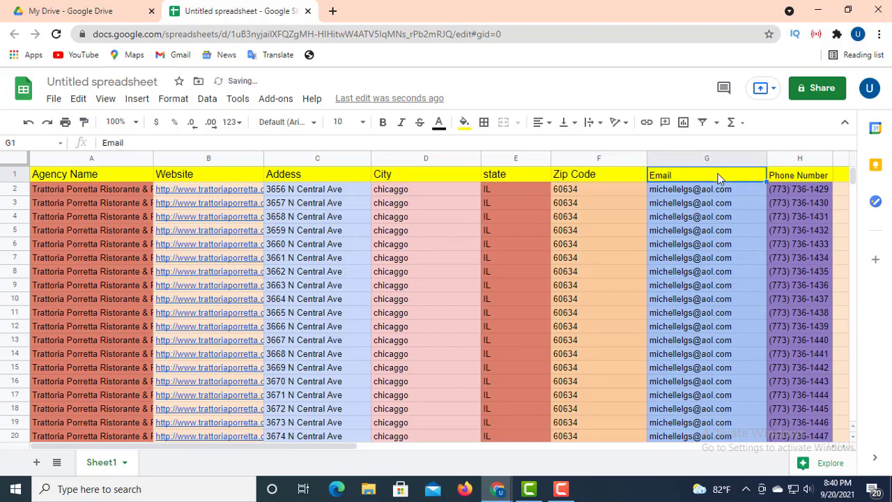
click(362, 122)
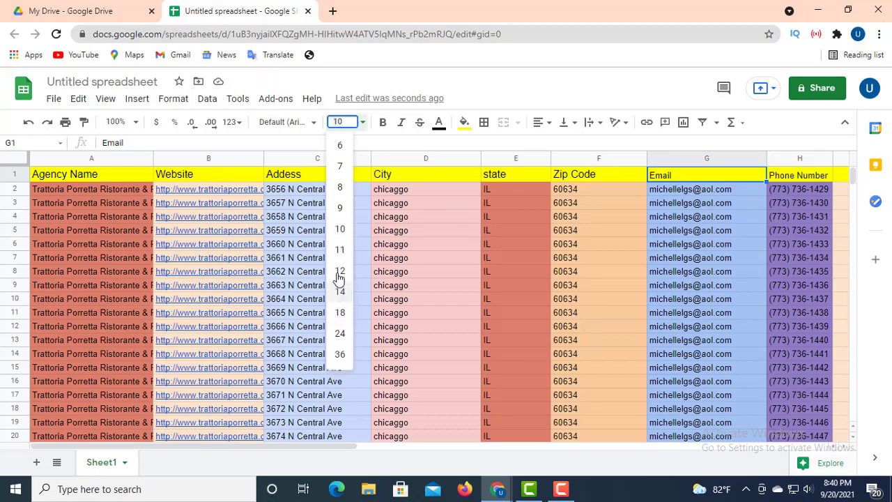
click(340, 272)
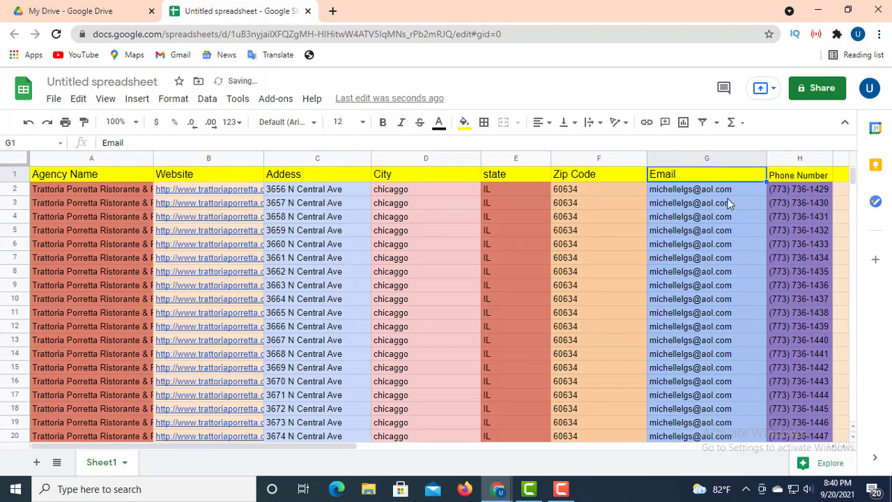
click(828, 175)
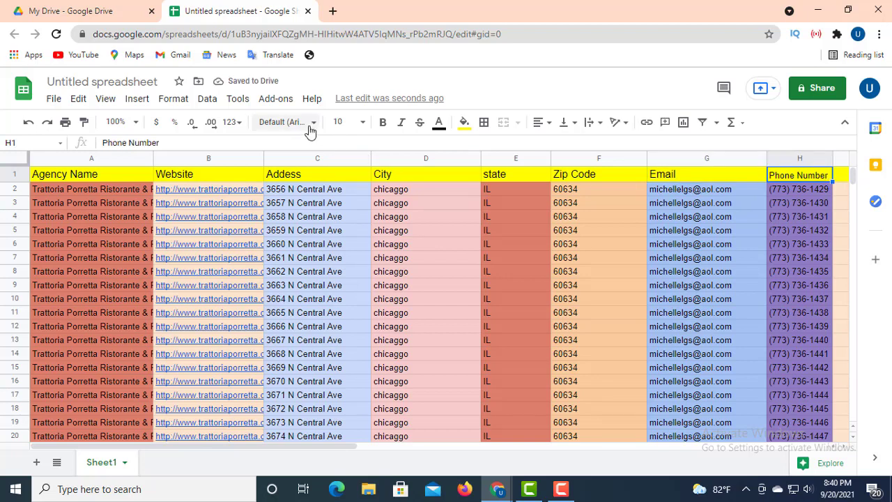
click(361, 123)
click(341, 270)
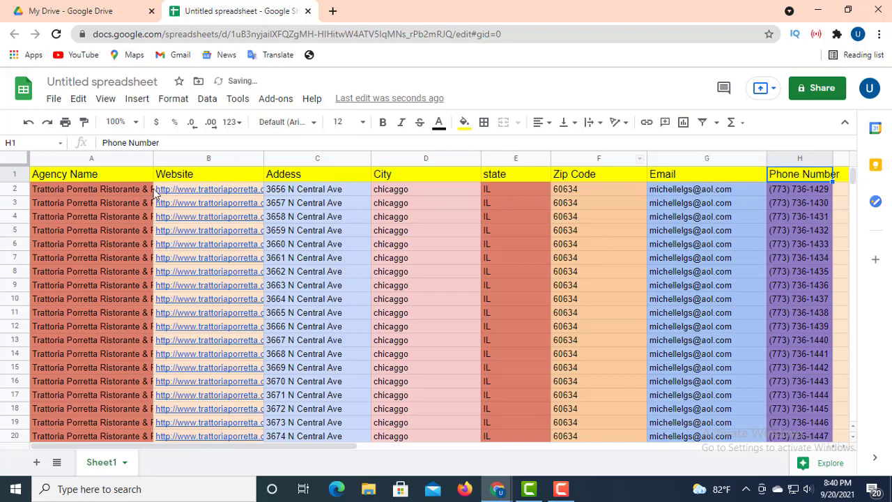
Step: Center the text horizontally in the Agency Name and Website header cells
click(116, 173)
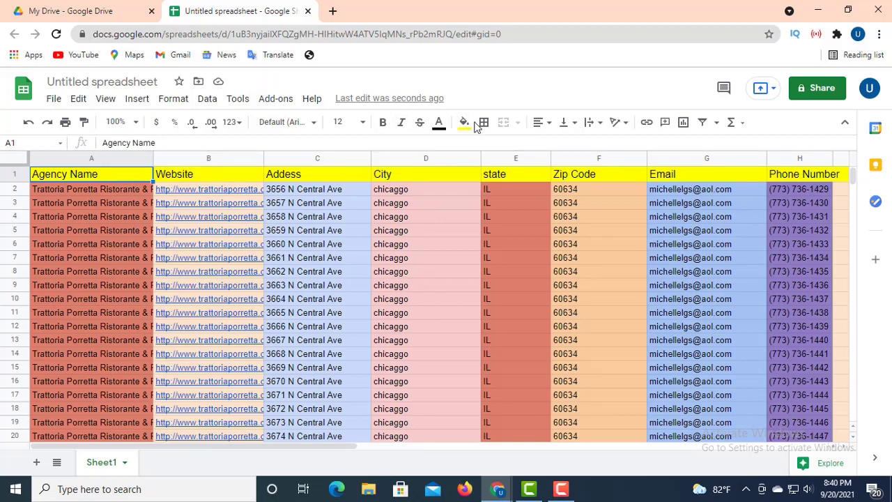
click(538, 124)
click(556, 145)
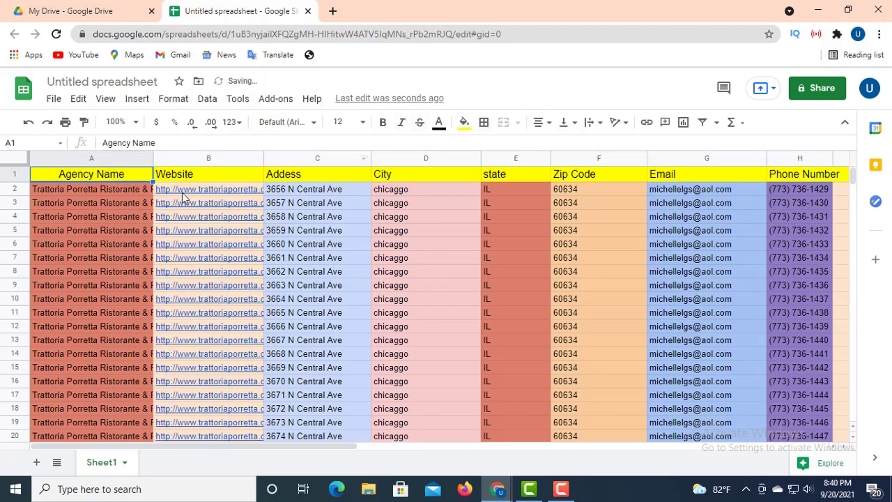
click(186, 180)
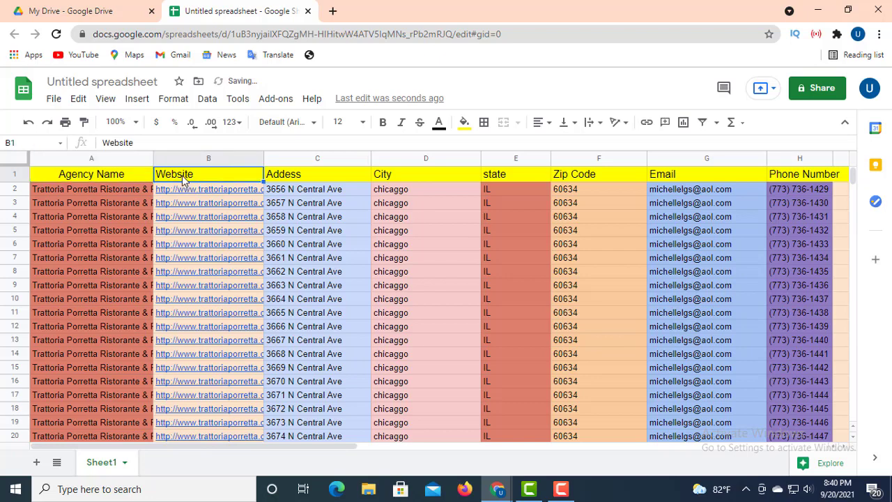
click(536, 124)
click(556, 146)
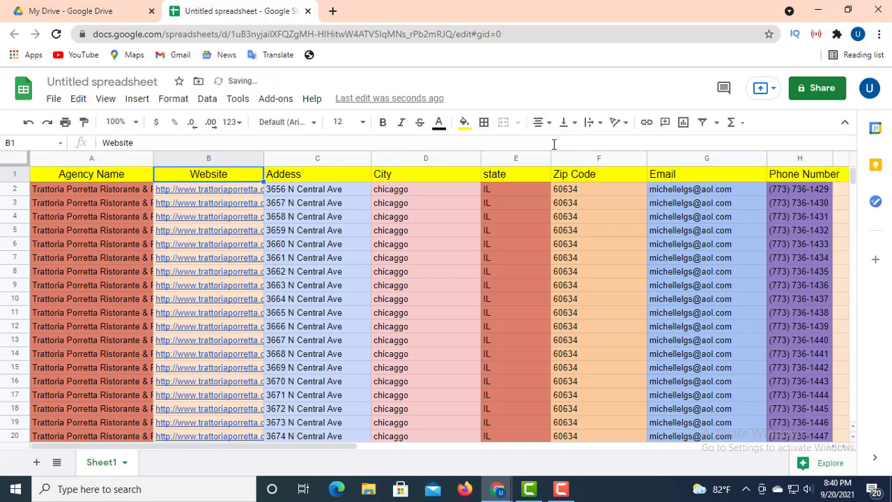
Step: Center the text horizontally in the Addess and City header cells
click(314, 180)
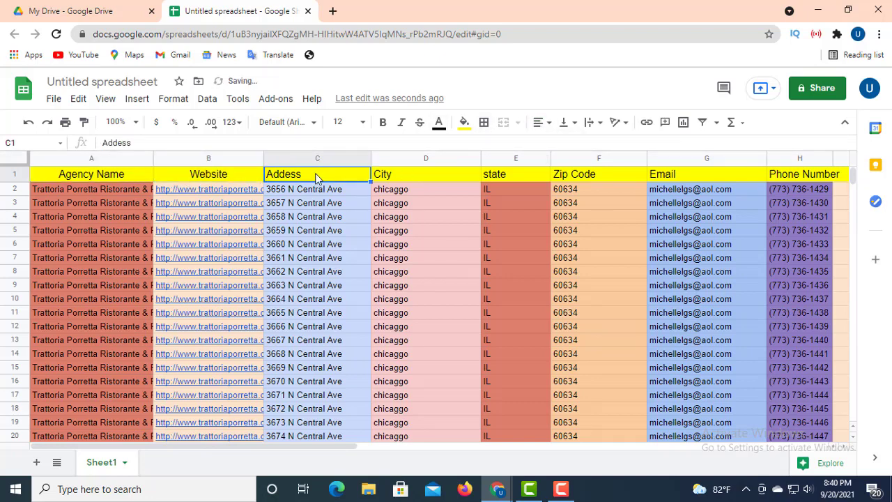
click(538, 124)
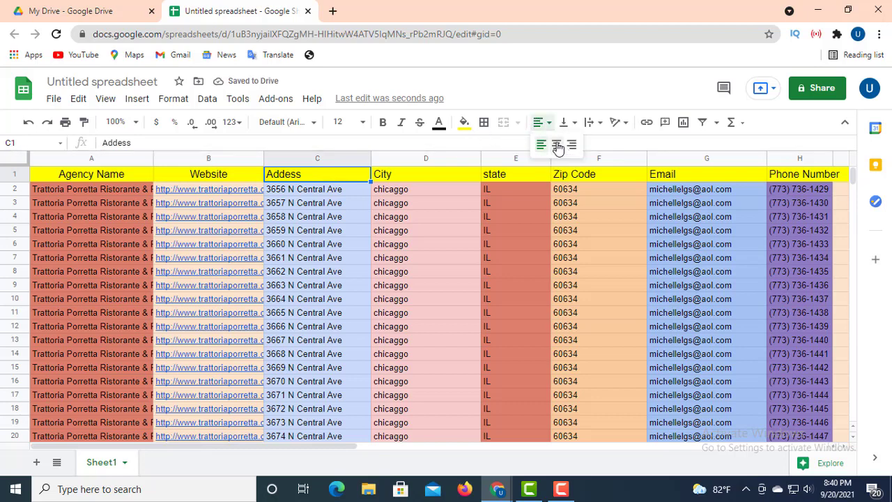
click(557, 145)
click(419, 175)
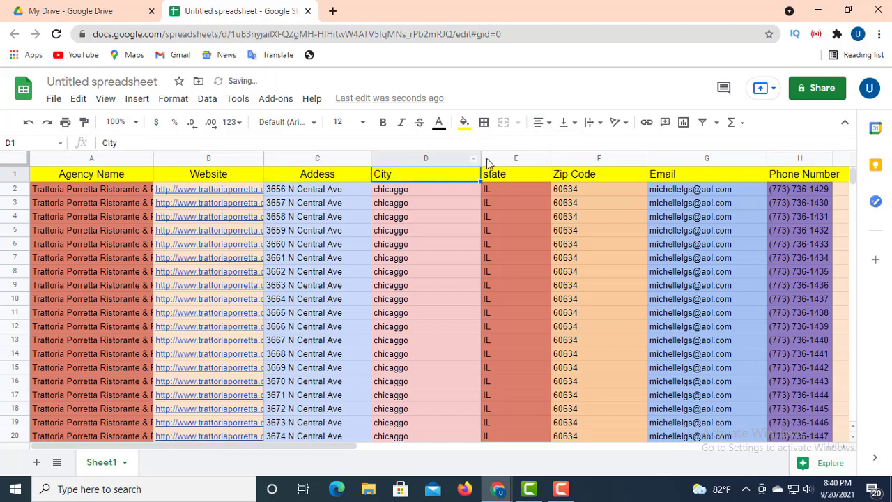
click(538, 124)
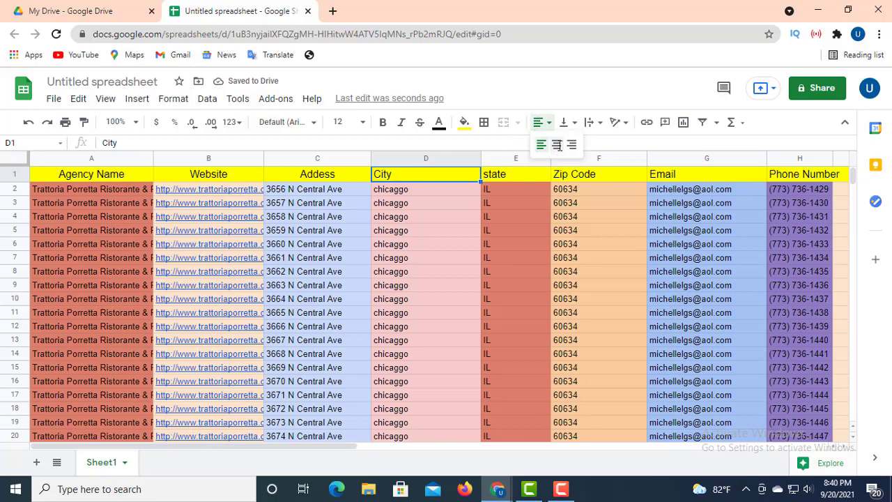
click(556, 145)
Step: Center the text horizontally in the state and Zip Code header cells
click(542, 174)
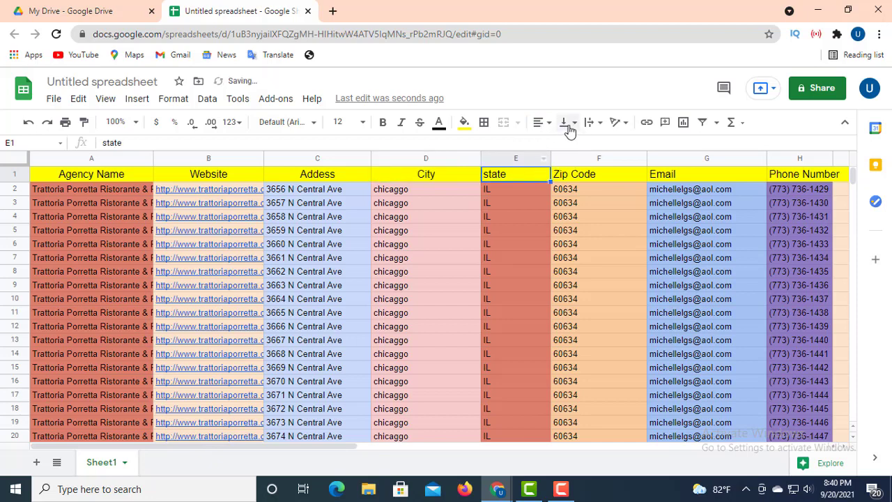
click(539, 123)
click(558, 143)
click(613, 179)
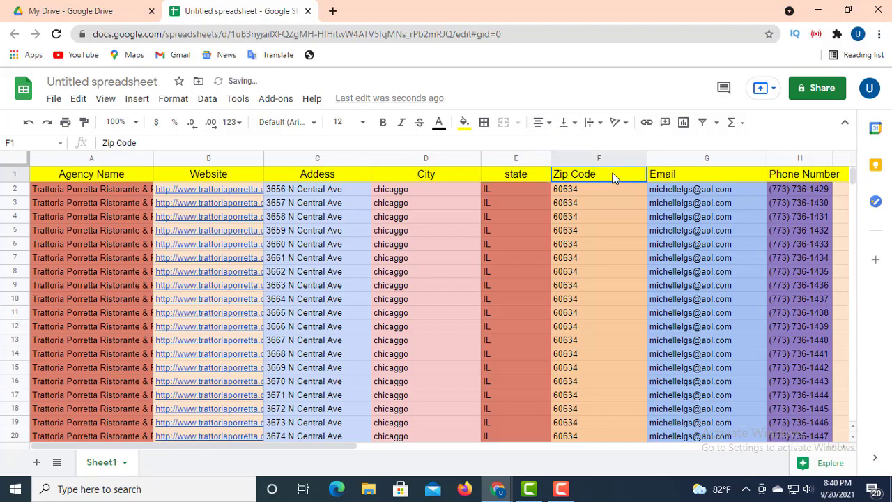
click(540, 122)
click(558, 144)
Step: Center the Email and Phone Number header cells horizontally and widen column H slightly so its header fits
click(699, 175)
click(538, 123)
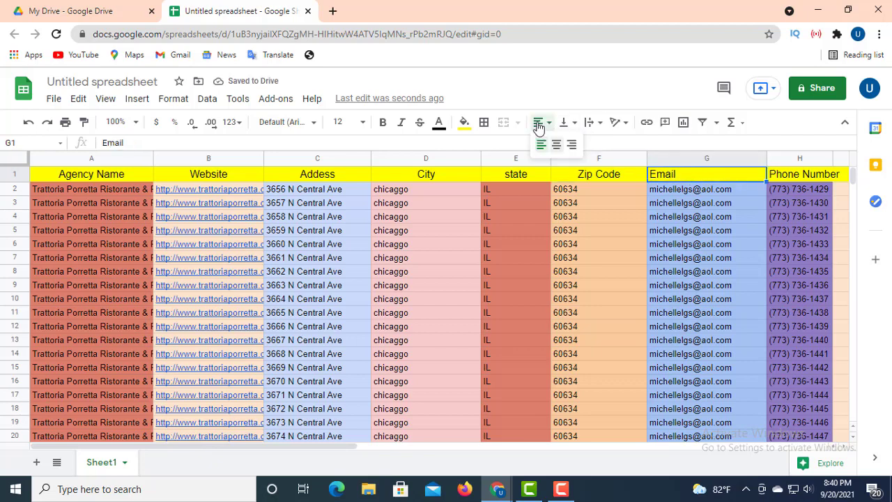
click(556, 145)
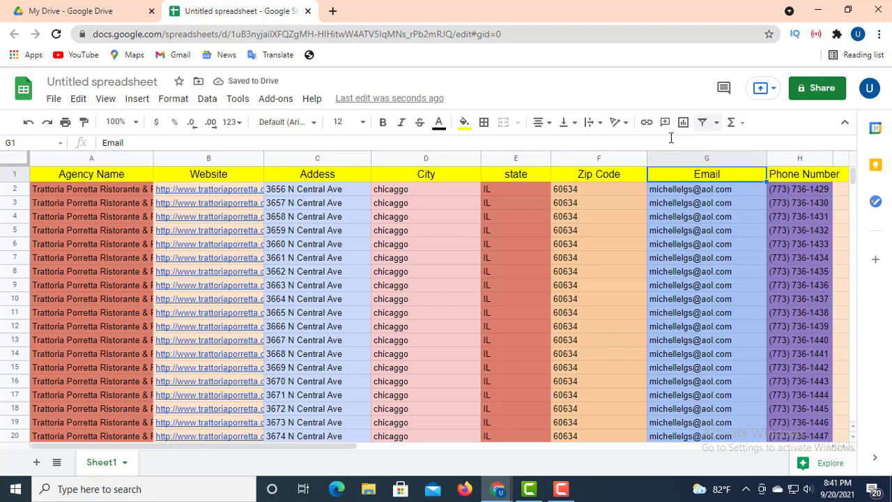
click(808, 180)
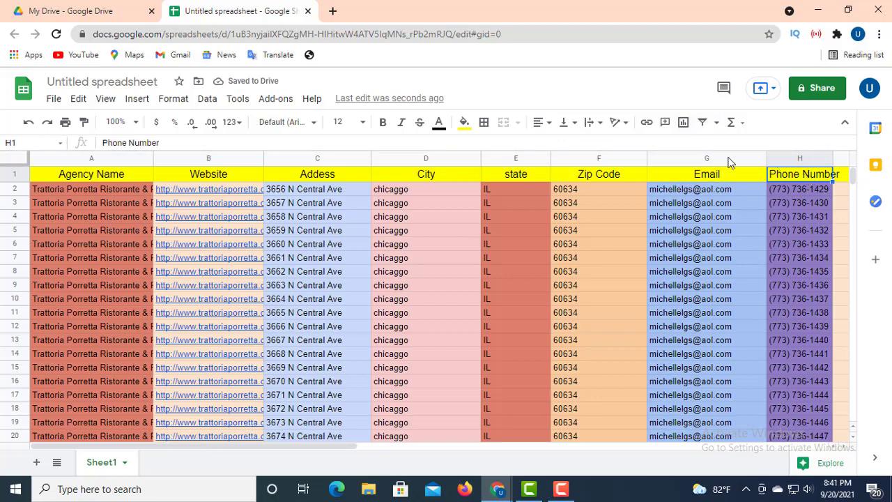
click(540, 123)
click(557, 145)
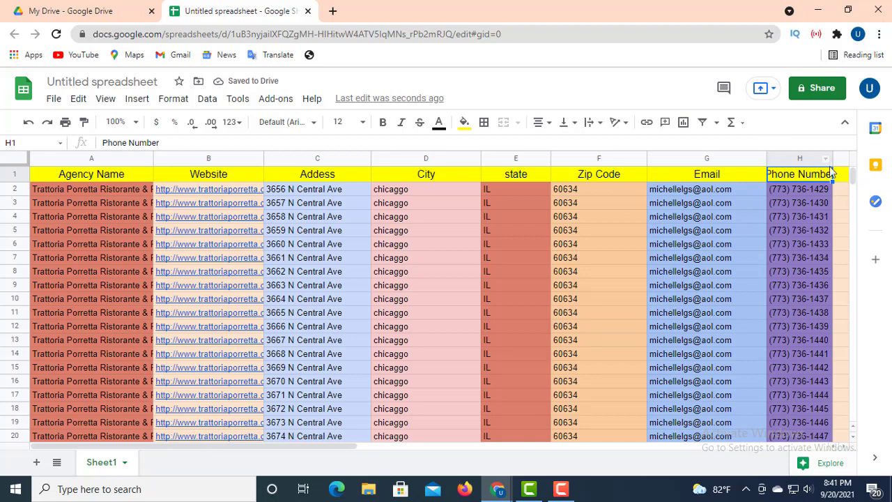
drag(831, 162, 844, 160)
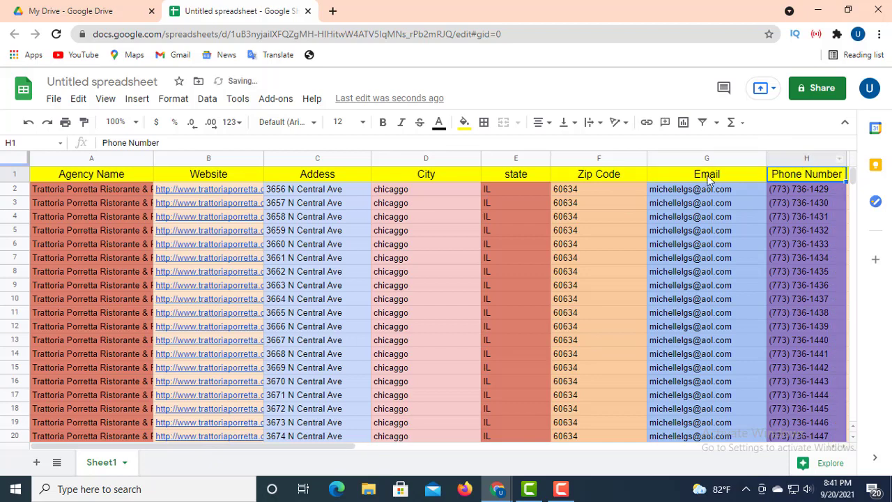
Step: Switch to the Chrome window with the empty new tab, maximize it, and search Google for lightshot
mouse_move(209, 209)
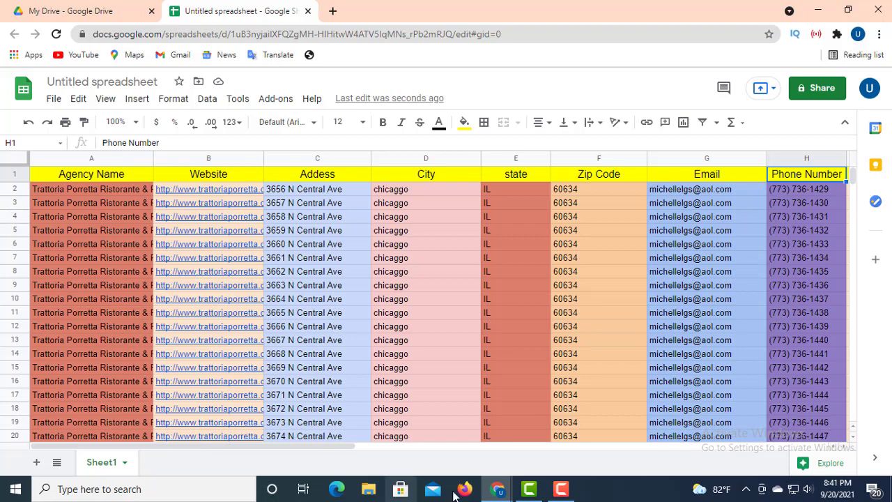
mouse_move(496, 492)
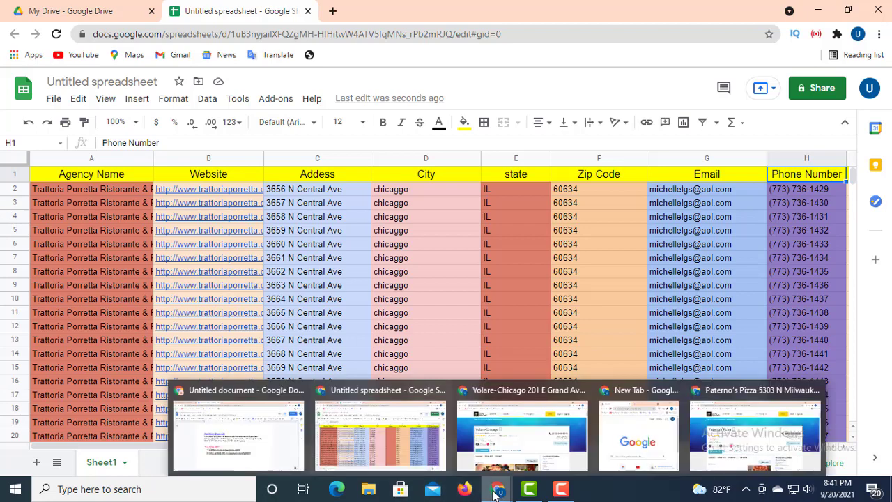
click(611, 455)
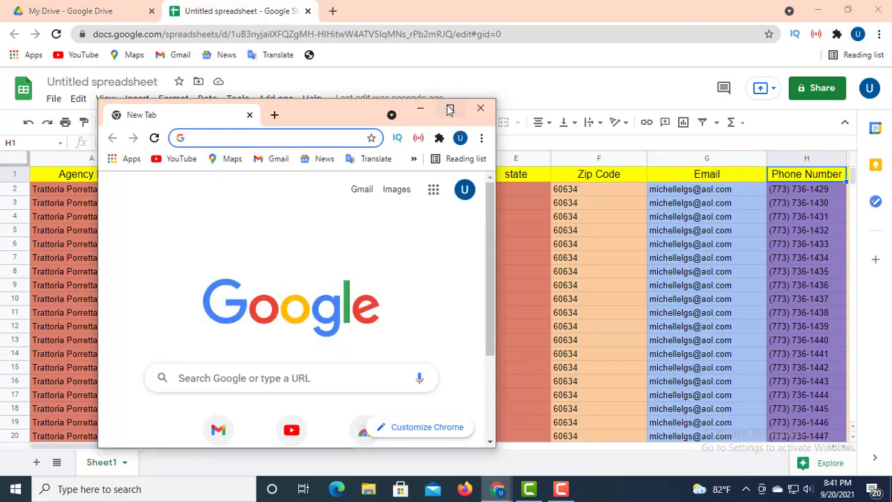
click(451, 108)
click(319, 273)
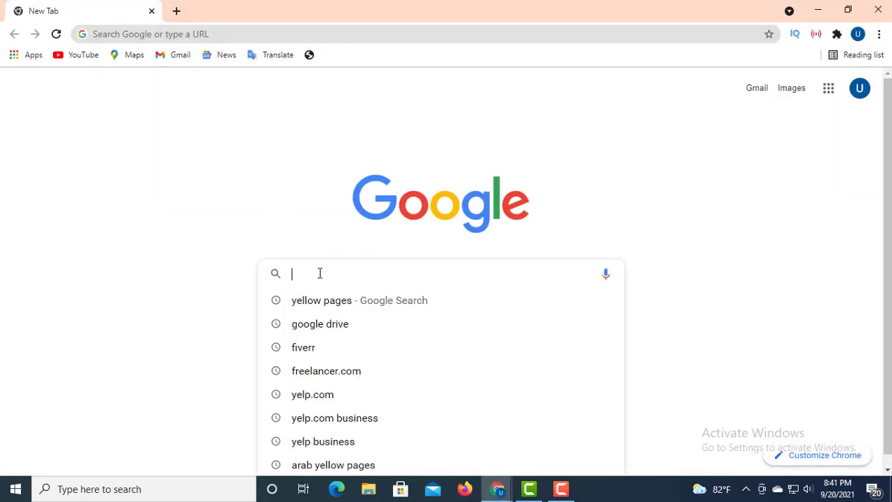
text(l)
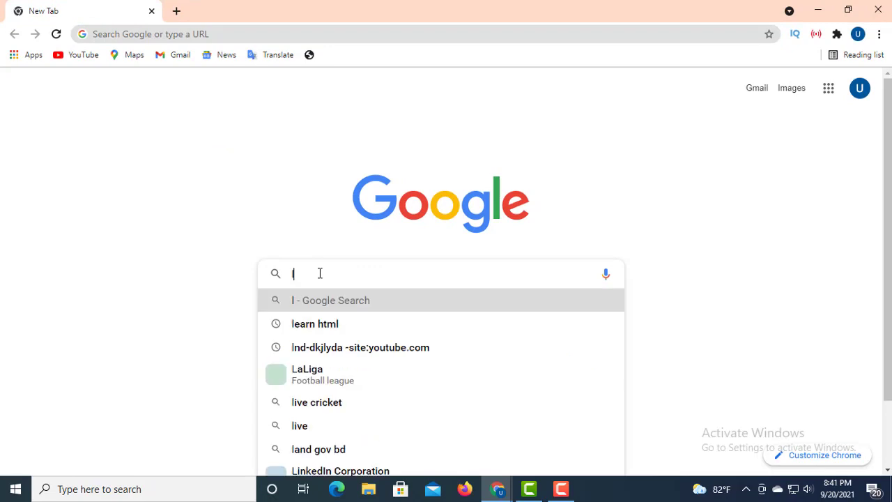
text(i)
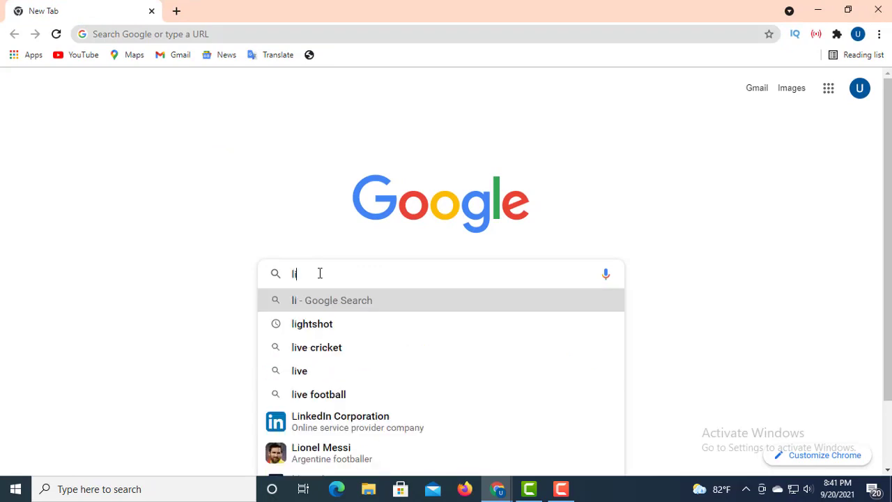
click(336, 332)
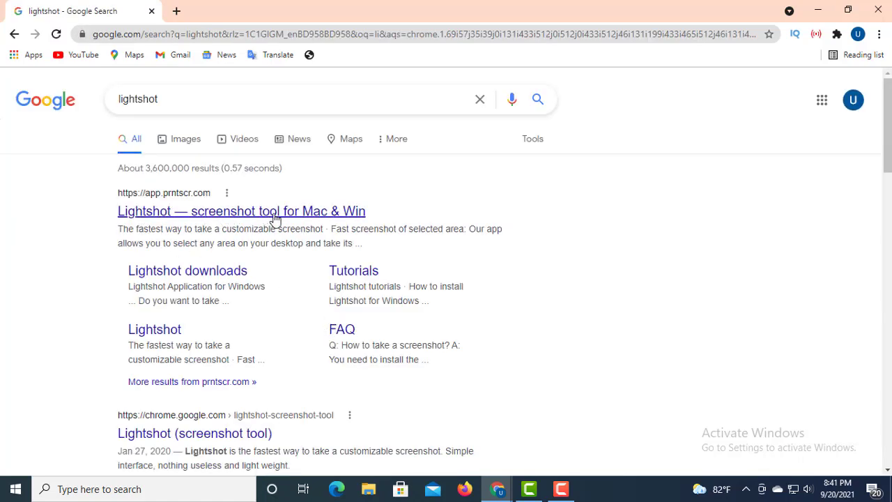
Step: Open the Lightshot downloads page from the search results, examine its install options, and return to the spreadsheet
click(209, 274)
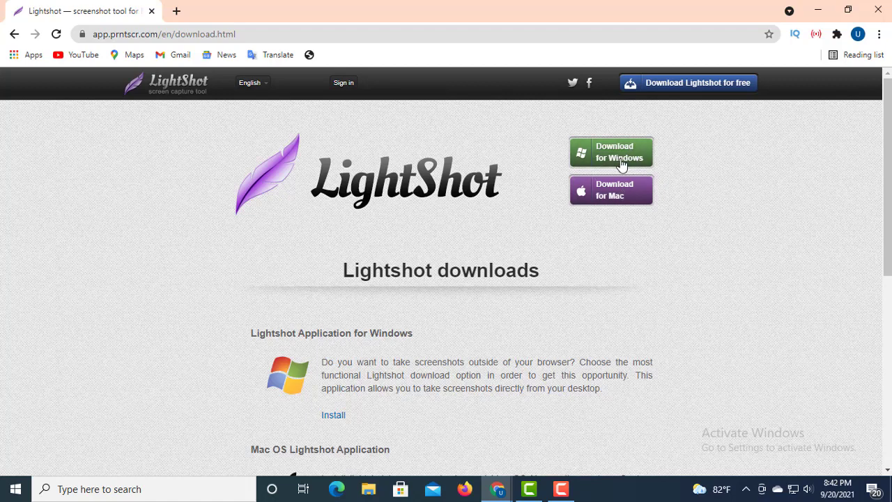
scroll(487, 277, down, 6)
scroll(477, 279, up, 5)
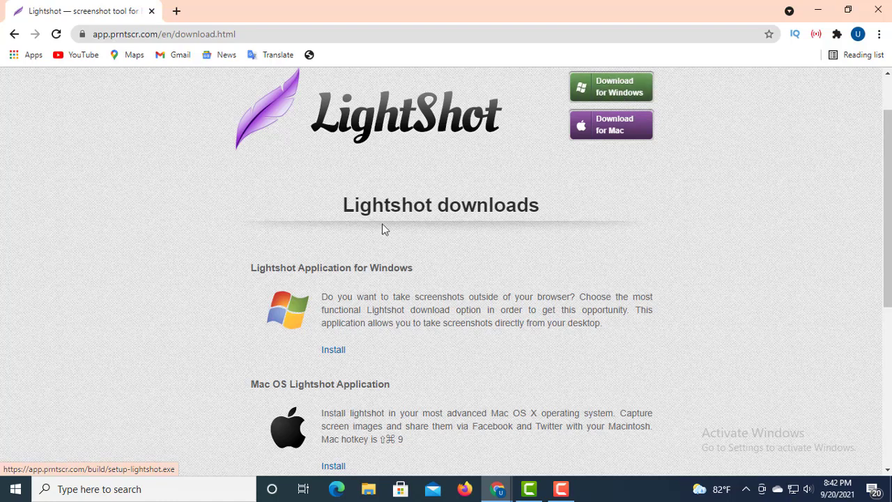
click(818, 15)
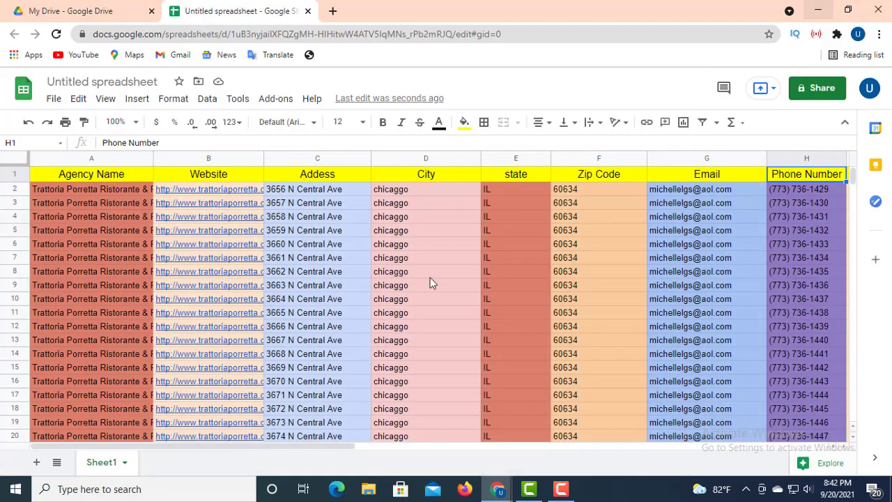
Step: Start a Lightshot capture and extend the selected area to the full screen, about 1364x767 pixels, over the spreadsheet
click(747, 490)
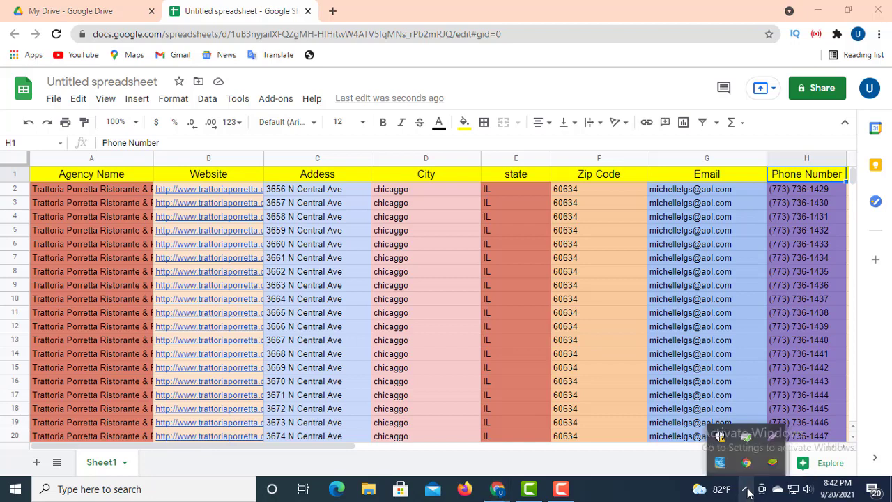
click(774, 439)
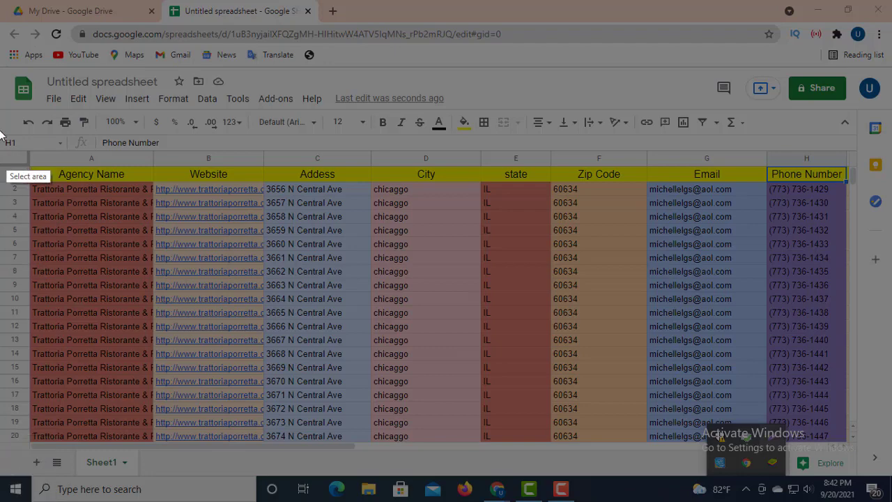
drag(1, 2, 2, 333)
drag(0, 501, 888, 331)
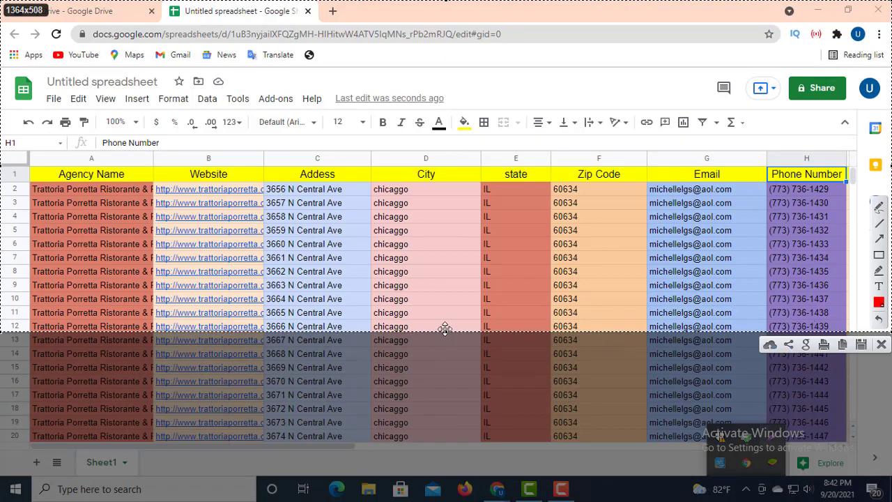
drag(446, 329, 480, 499)
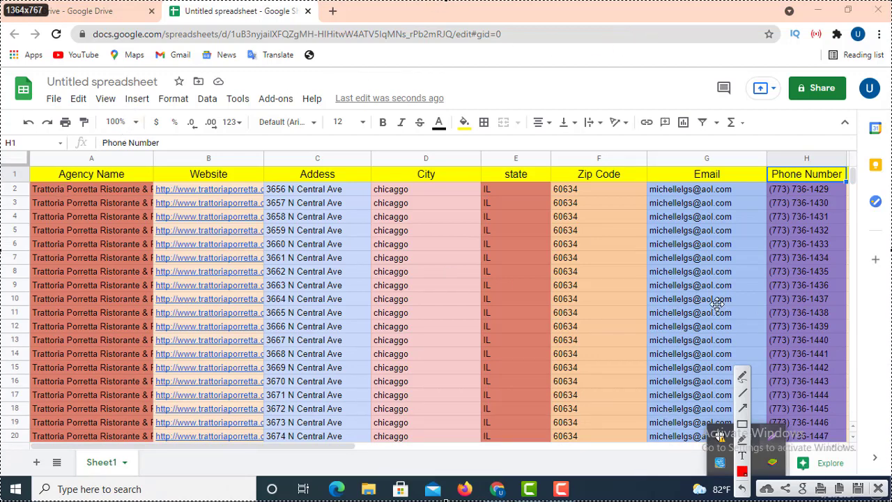
Step: Save the capture in the Lightshot folder as Screenshot_3.jpg, keeping the JPEG format, and dismiss the notification
click(857, 490)
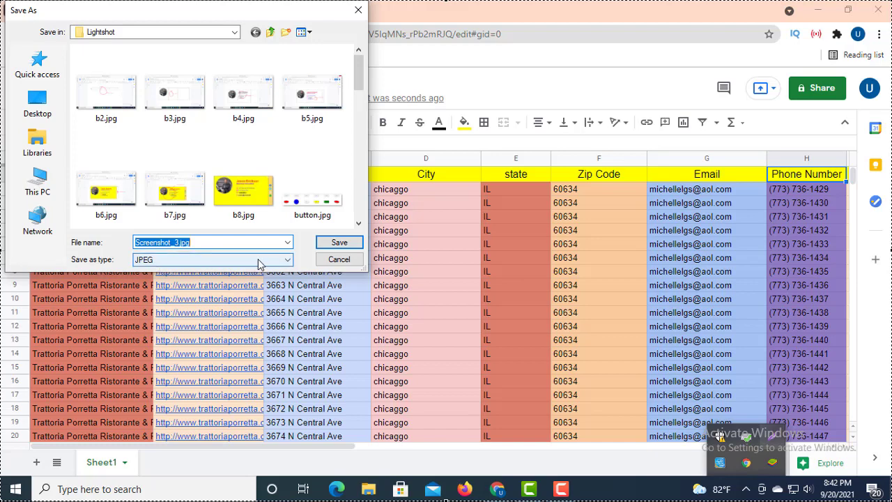
click(288, 262)
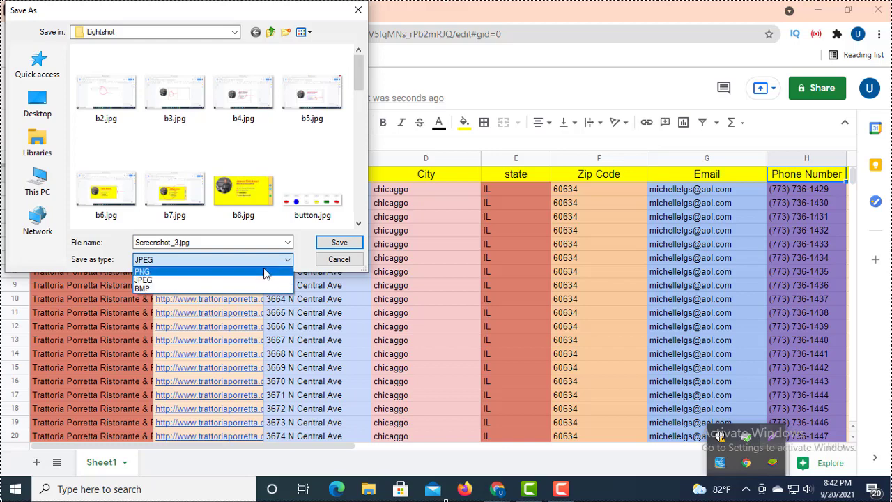
click(256, 243)
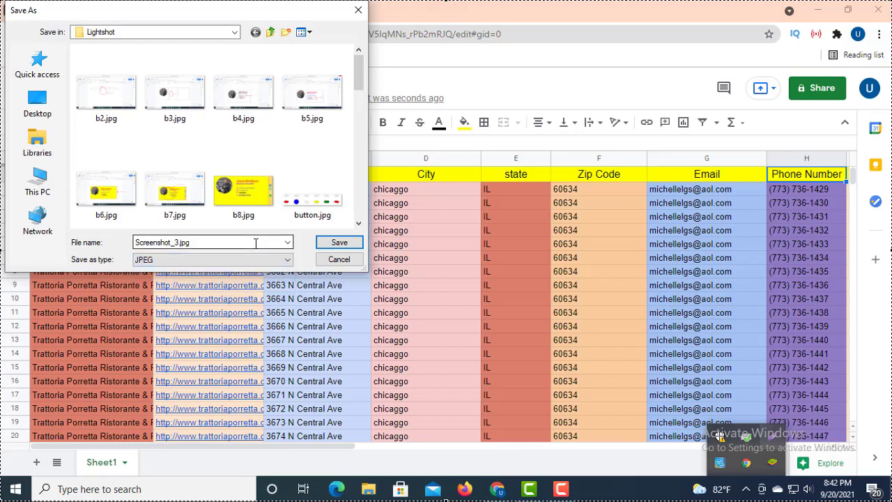
click(353, 247)
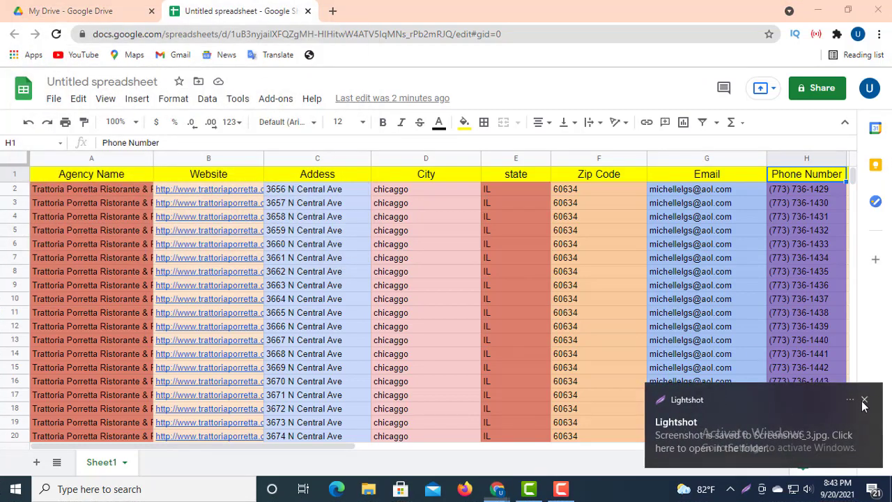
click(864, 400)
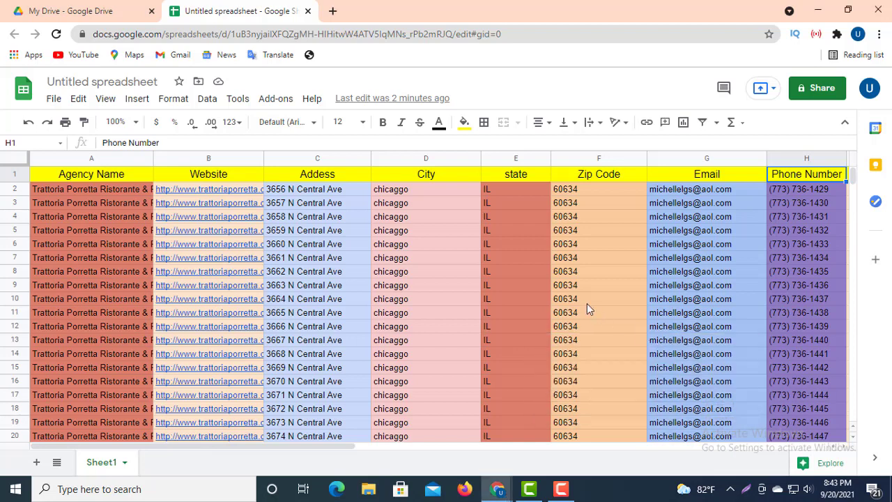